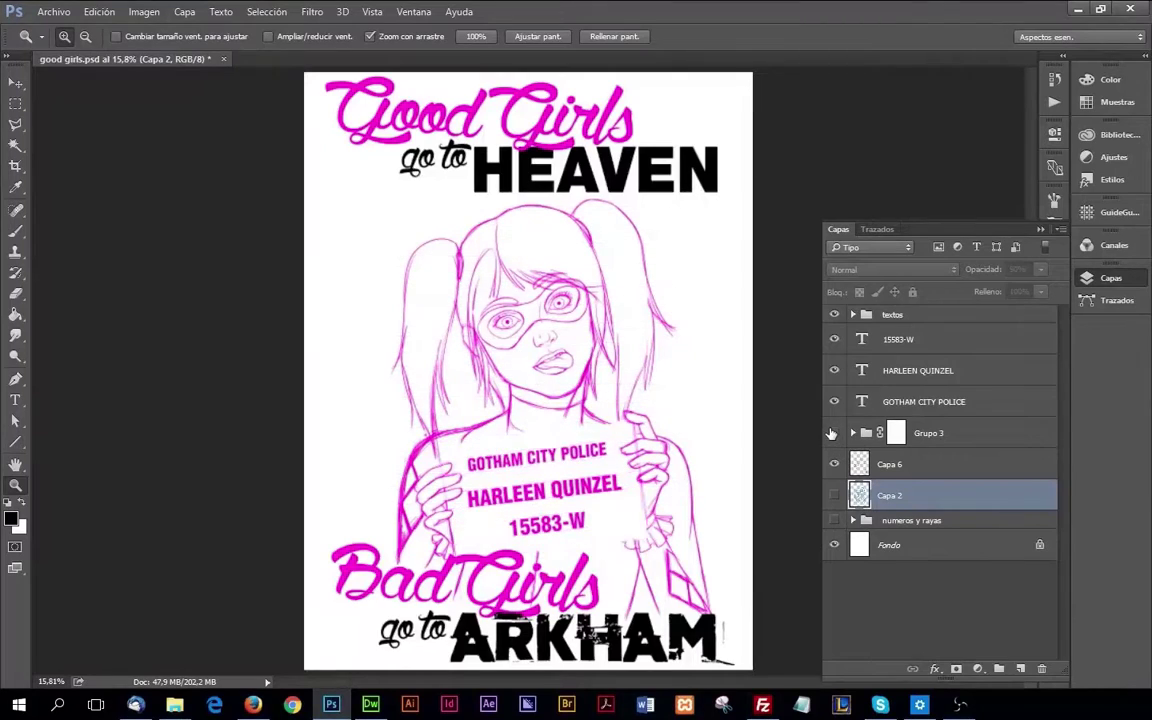
Step: Hide the textos title group and add a new empty layer above the pink sketch
click(834, 314)
click(890, 464)
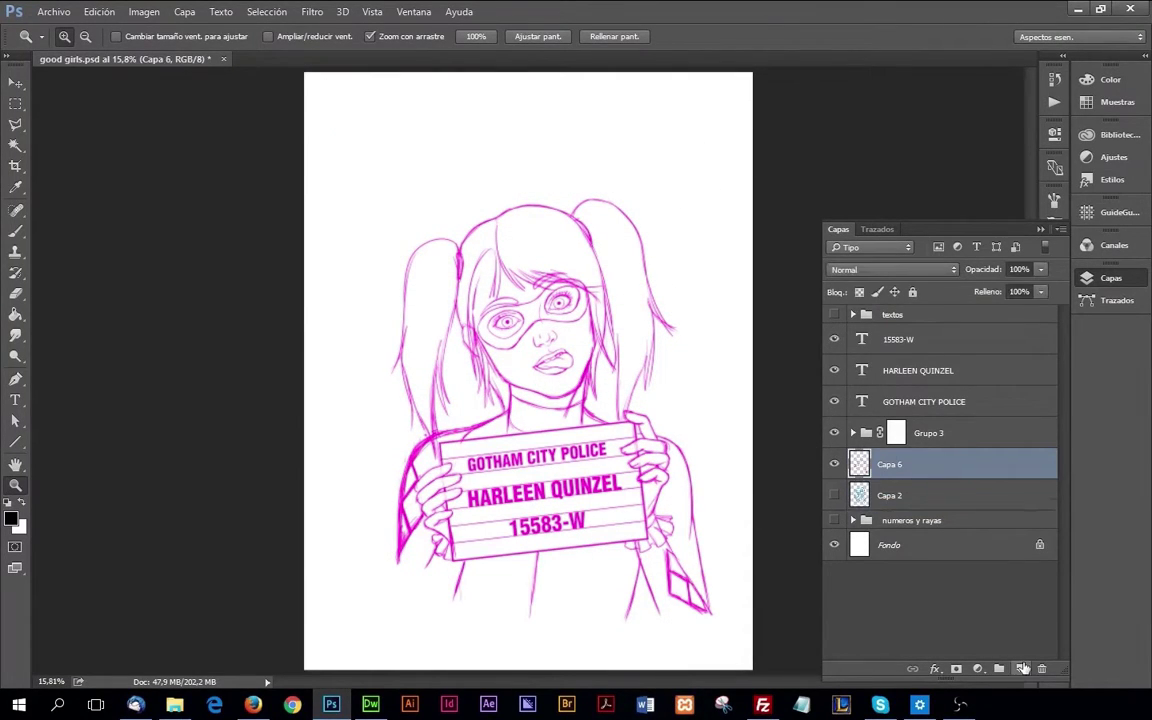
key(ctrl+shift+alt+n)
key(ctrl+plus)
key(ctrl+plus)
key(ctrl+plus)
Step: Fade the Capa 6 sketch by lowering its opacity, then select Capa 7 and set up the Brush
click(953, 484)
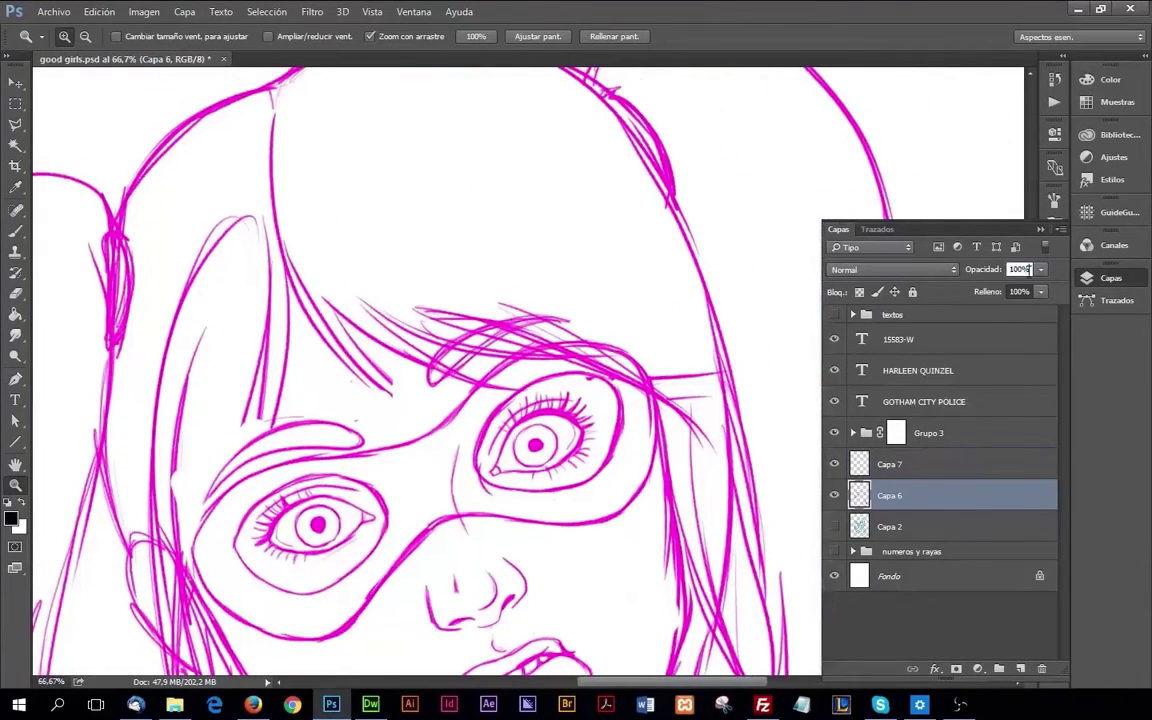
drag(1018, 289, 985, 289)
click(949, 464)
click(496, 437)
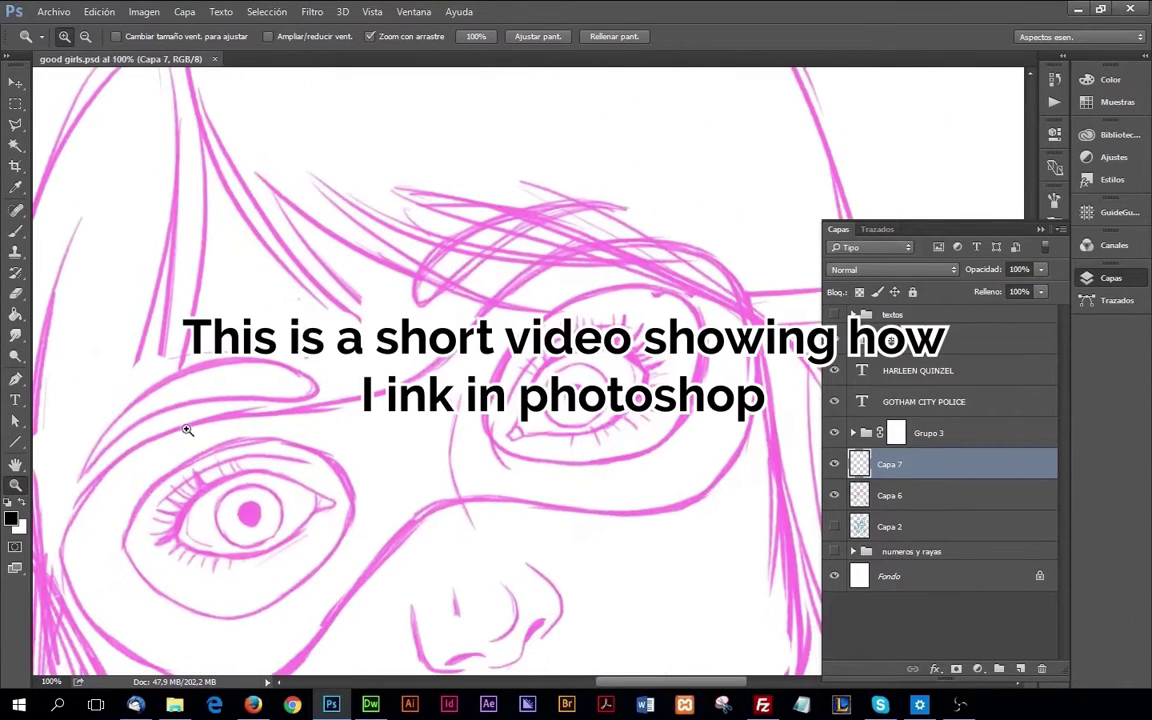
click(16, 234)
click(66, 37)
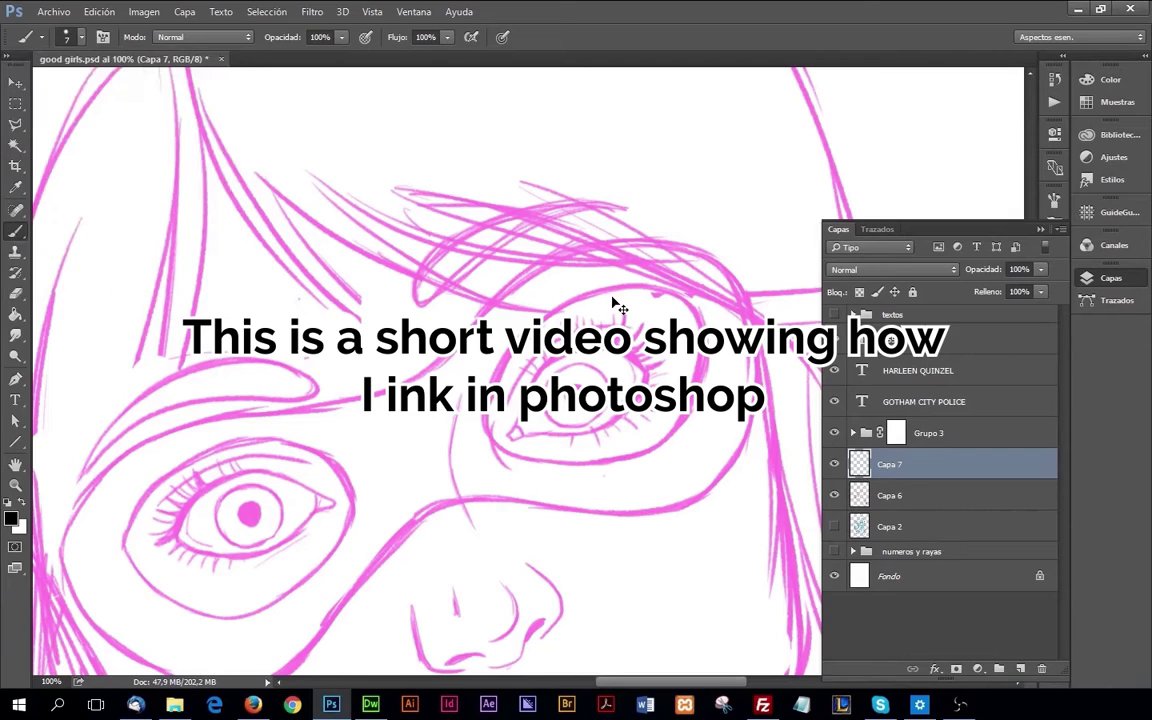
Step: Zoom to 200% on the right eye and ink its upper and lower eyelid outline in black
key(z)
drag(580, 455, 623, 491)
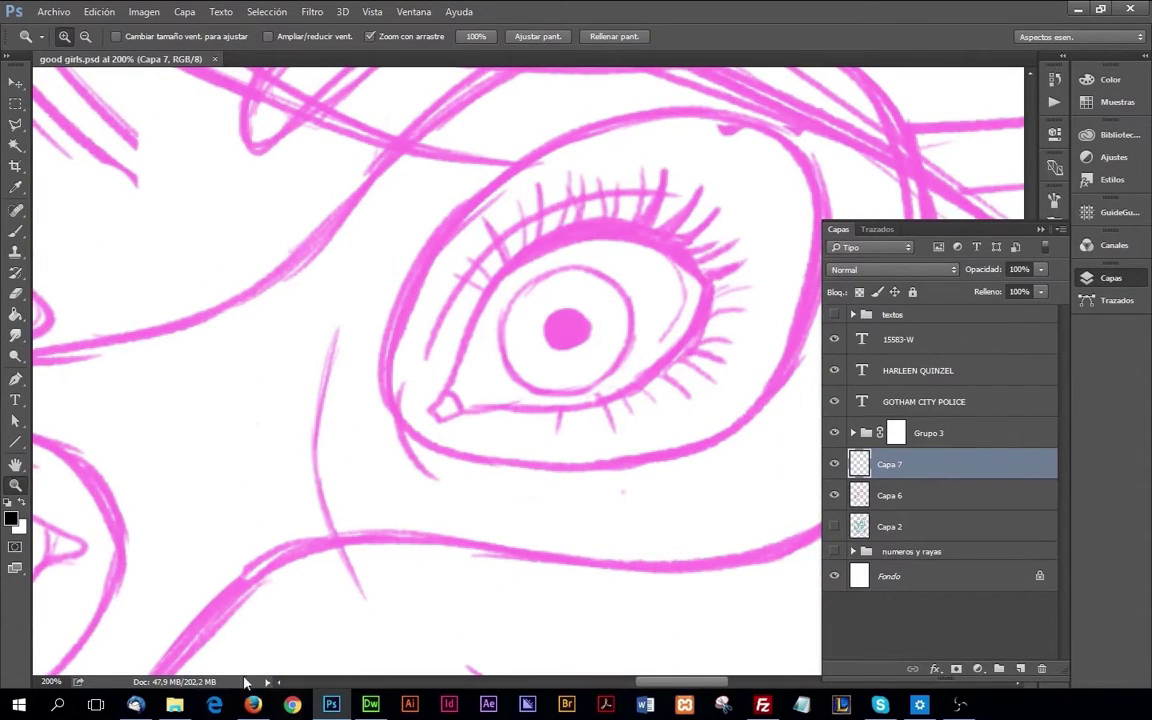
click(253, 704)
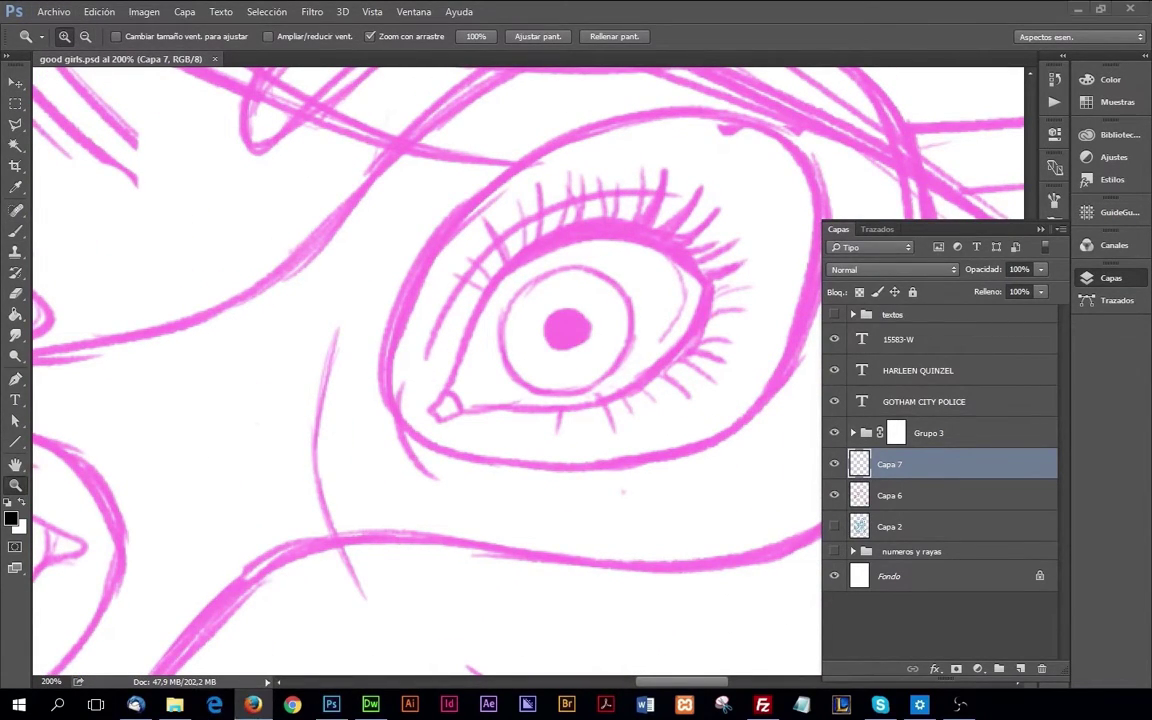
key(b)
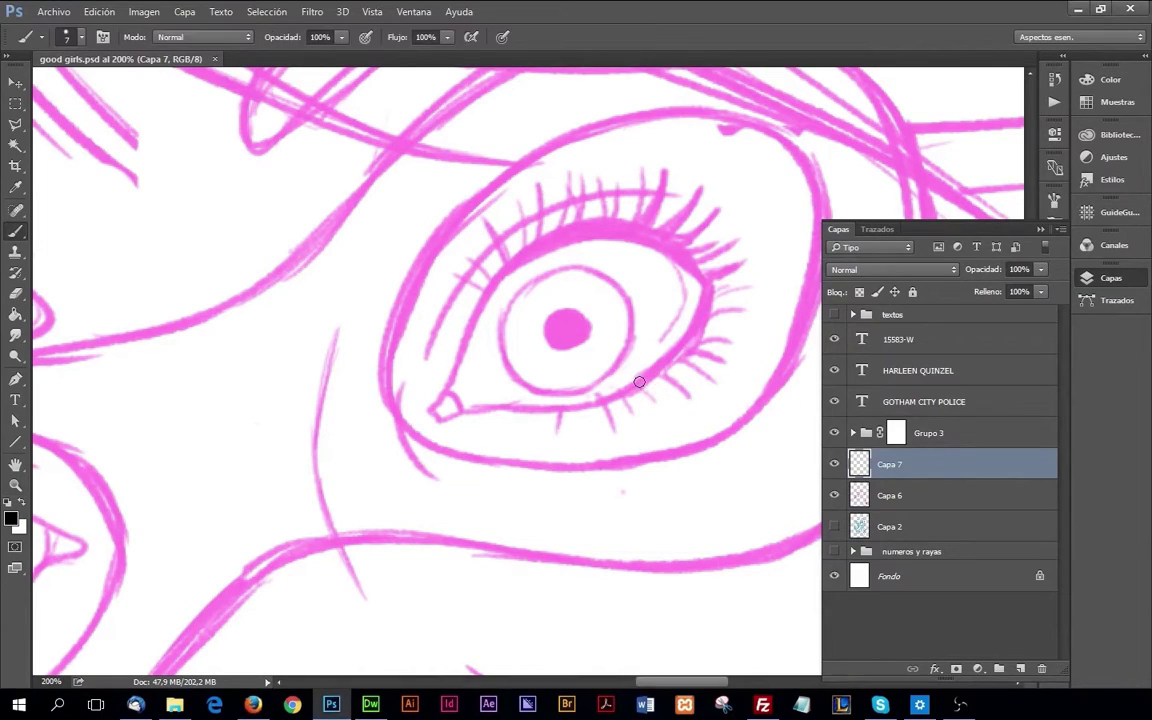
mouse_move(440, 410)
mouse_down()
mouse_move(504, 257)
mouse_move(625, 230)
mouse_move(700, 276)
mouse_move(729, 160)
mouse_up()
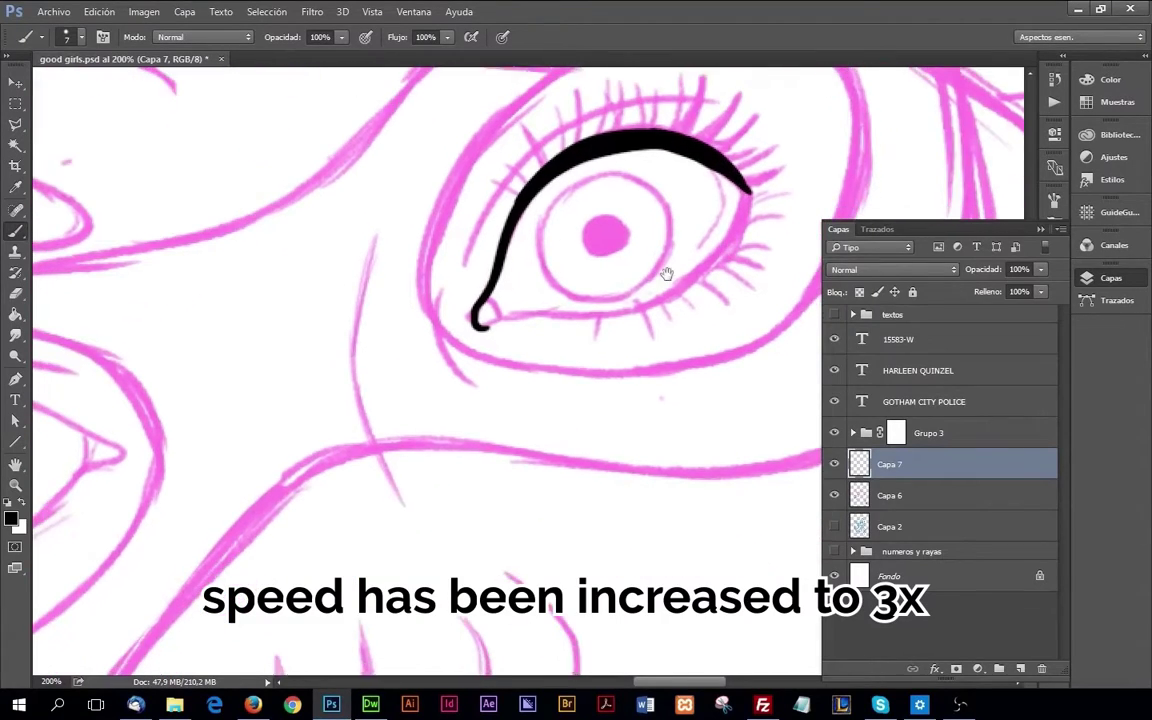
drag(485, 315, 680, 292)
drag(757, 185, 700, 277)
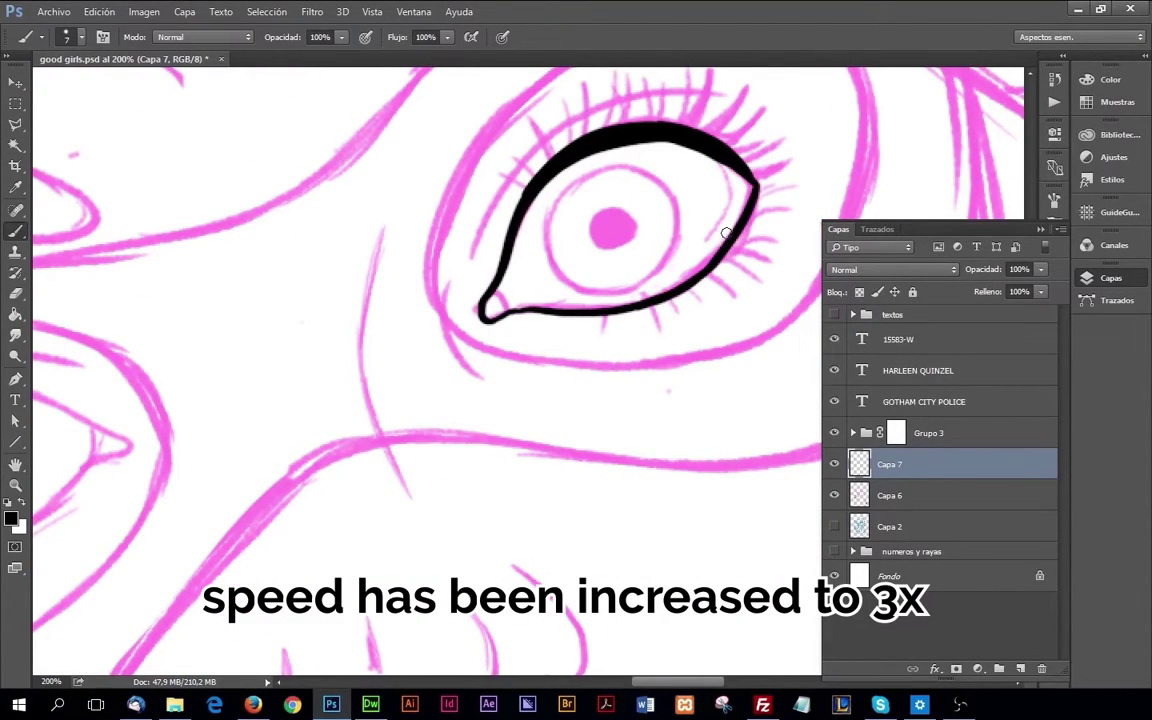
Step: Ink a row of upper eyelashes above the eye in black
drag(726, 233, 726, 275)
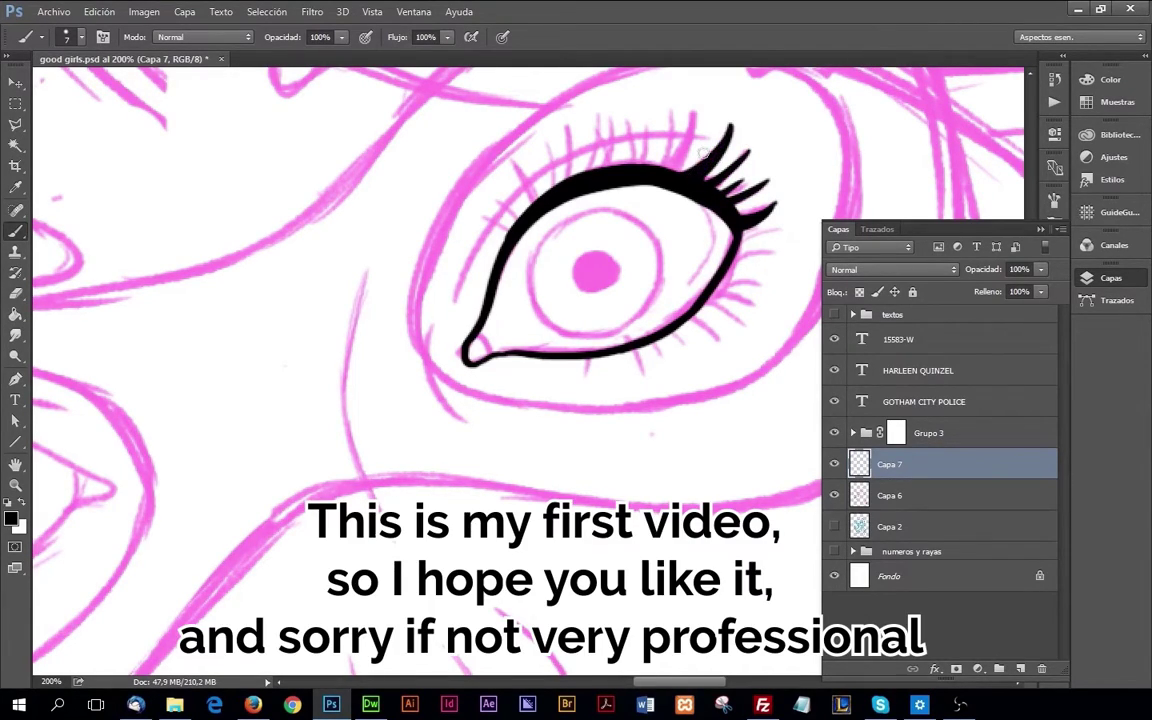
drag(683, 168, 697, 103)
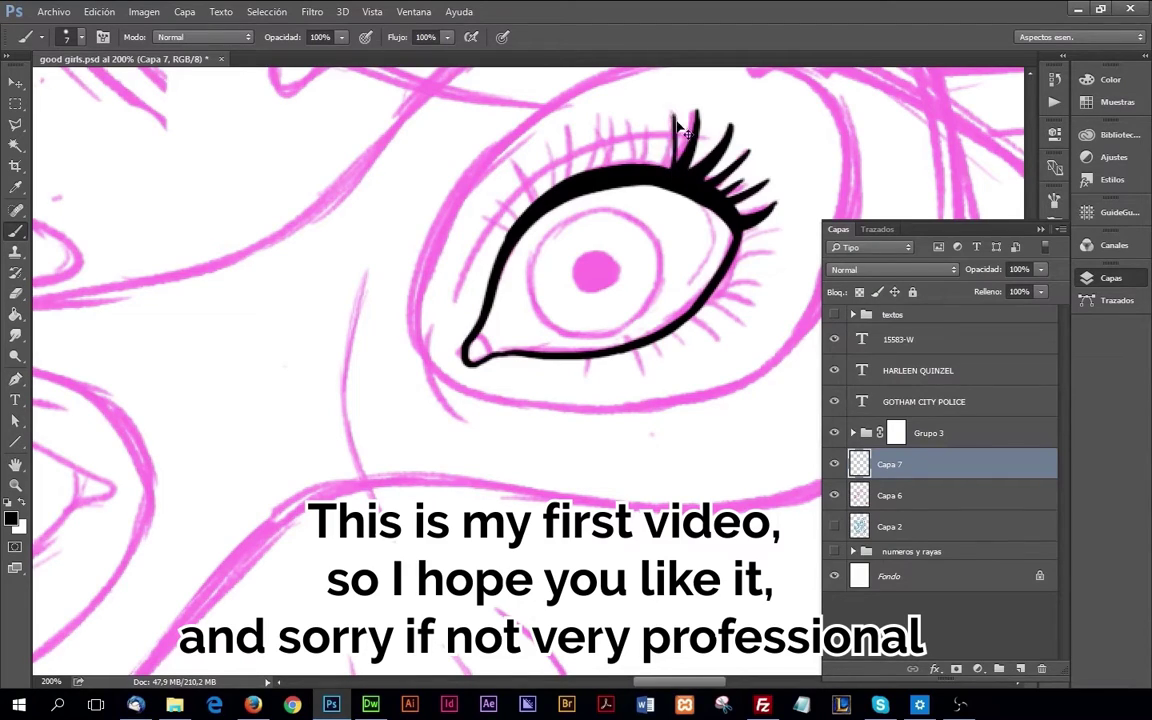
drag(666, 165, 672, 111)
drag(642, 166, 641, 130)
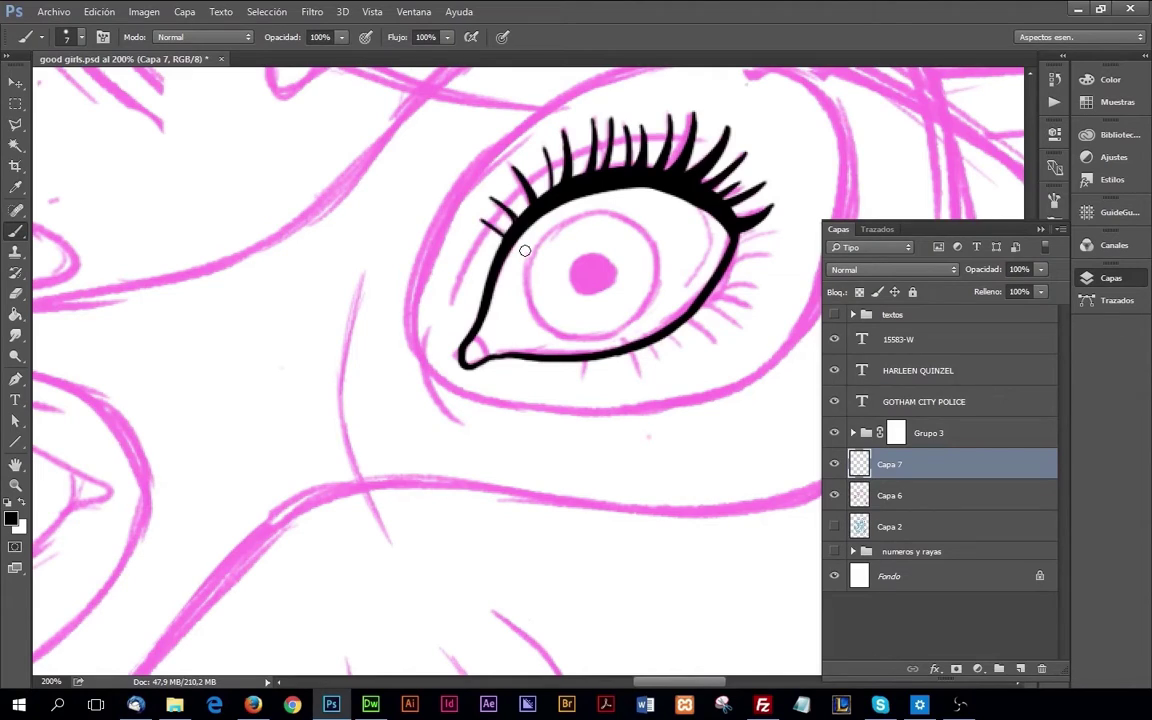
click(959, 704)
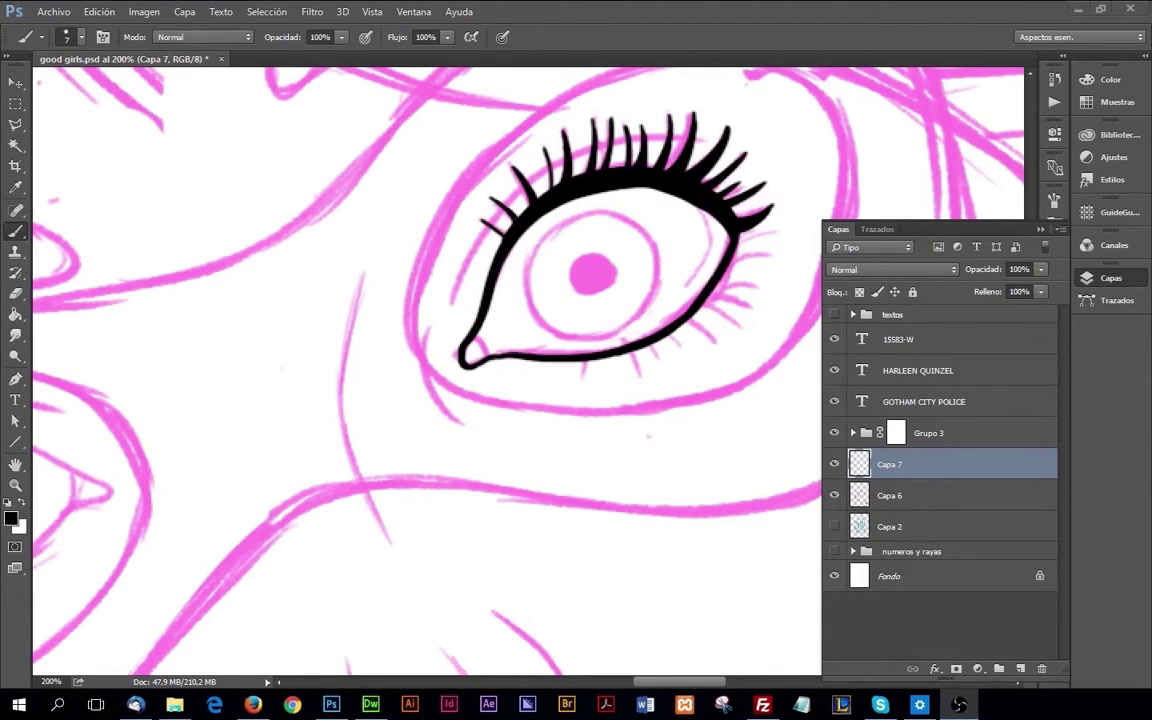
Step: Zoom to 300% and ink the iris outline and solid black pupil, erasing a stray inner stroke
ctrl+click(585, 252)
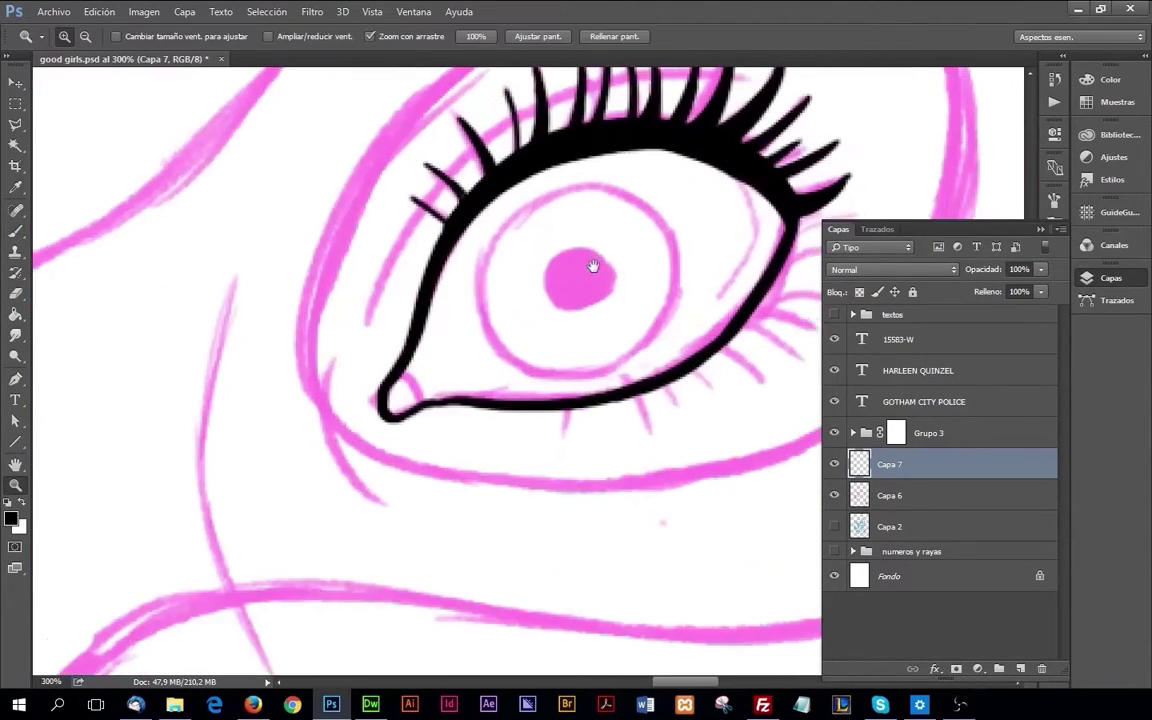
drag(721, 185, 690, 282)
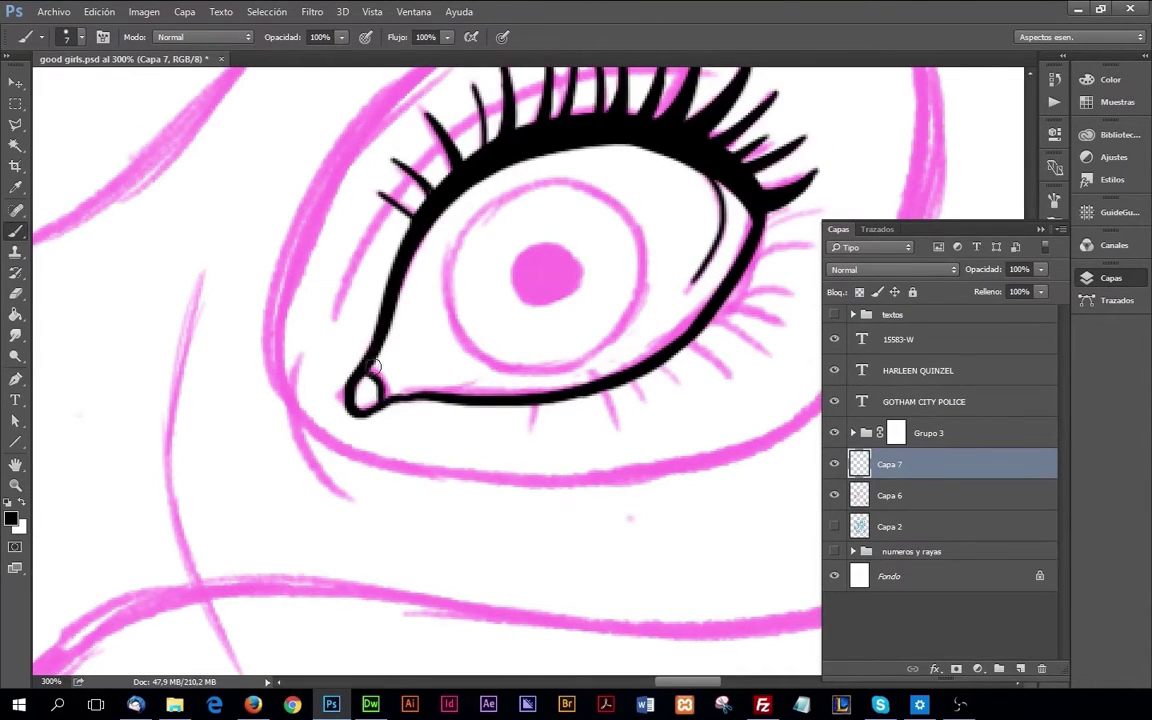
key(e)
drag(718, 205, 692, 292)
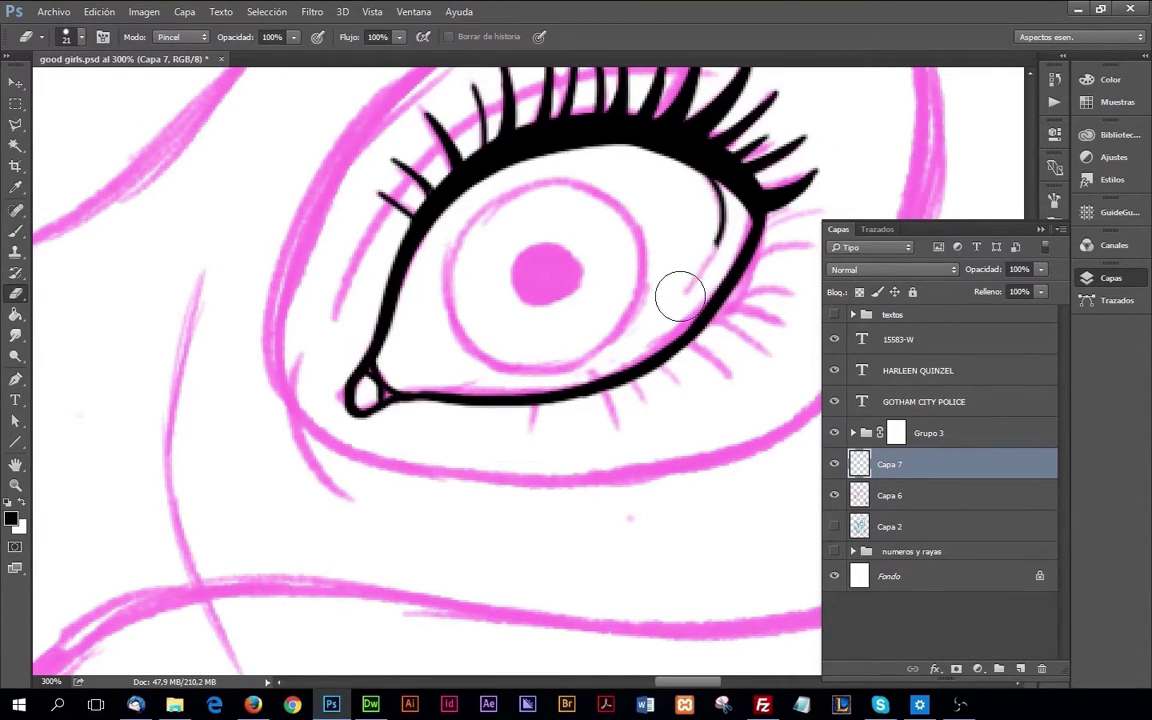
key(b)
drag(721, 188, 704, 286)
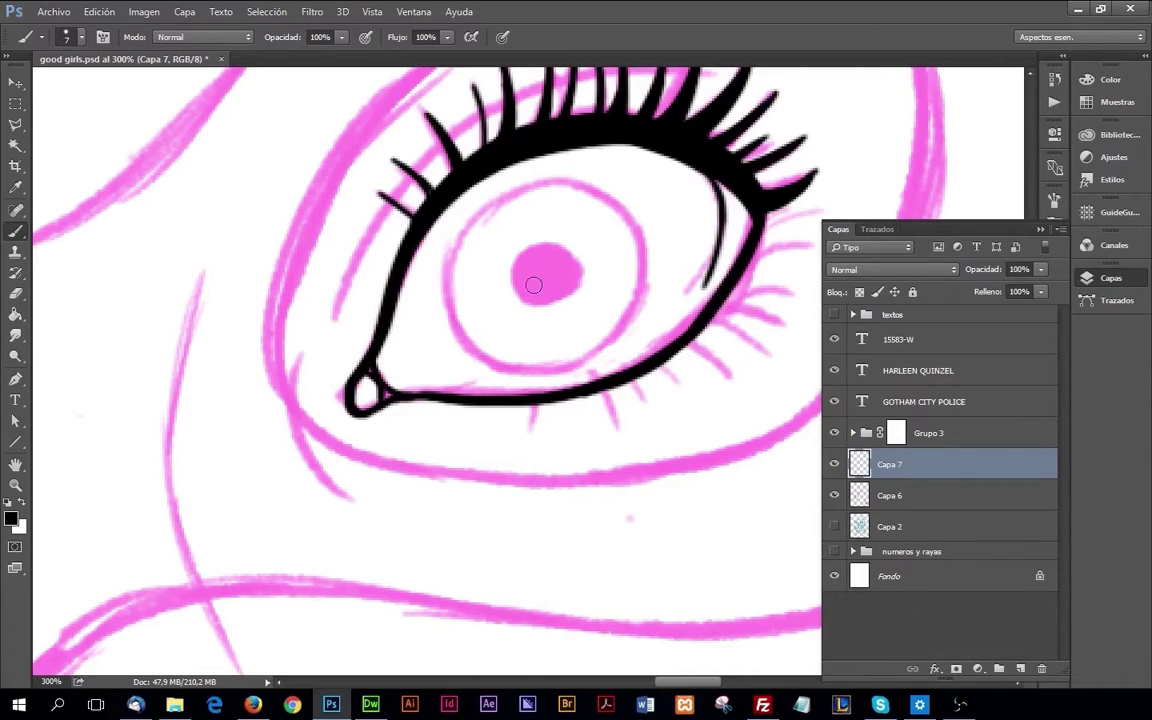
drag(530, 255, 551, 283)
mouse_move(455, 255)
mouse_down()
mouse_move(540, 178)
mouse_move(645, 285)
mouse_up()
mouse_move(490, 358)
mouse_down()
mouse_move(451, 300)
mouse_move(560, 338)
mouse_move(575, 235)
mouse_up()
Step: Ink a thin line along the right lower lid and a first short lower lash
scroll(626, 267, up, 2)
drag(345, 385, 460, 168)
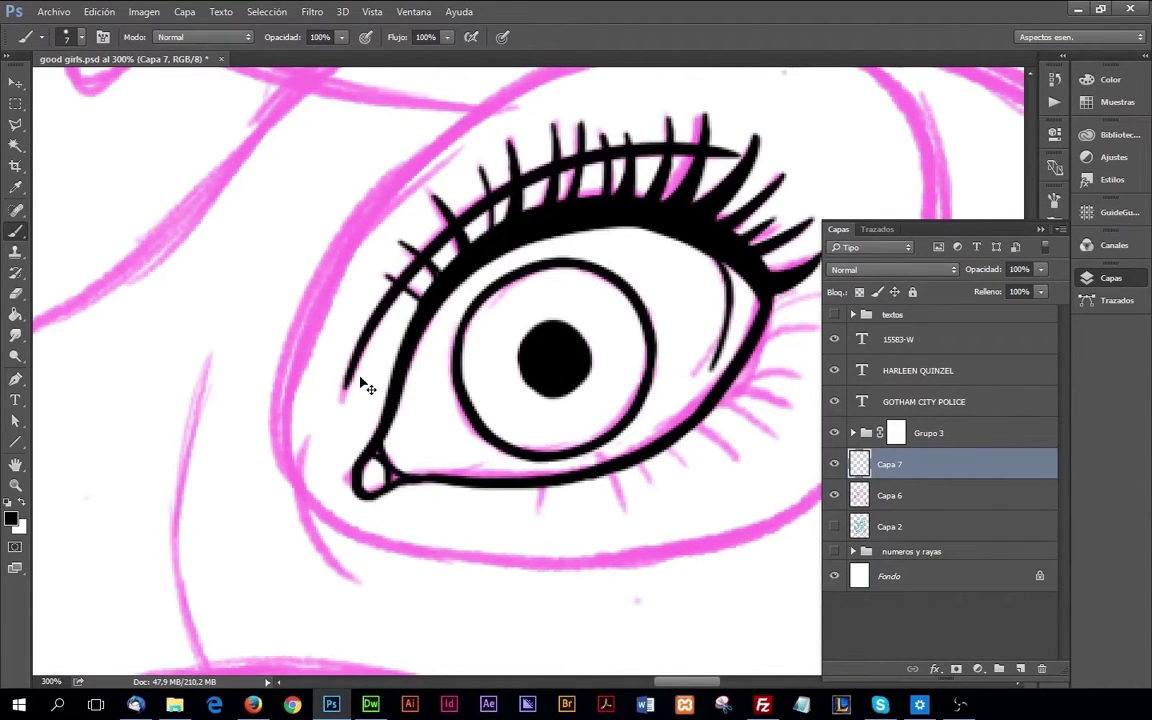
key(ctrl+z)
key(ctrl+z)
scroll(381, 379, down, 2)
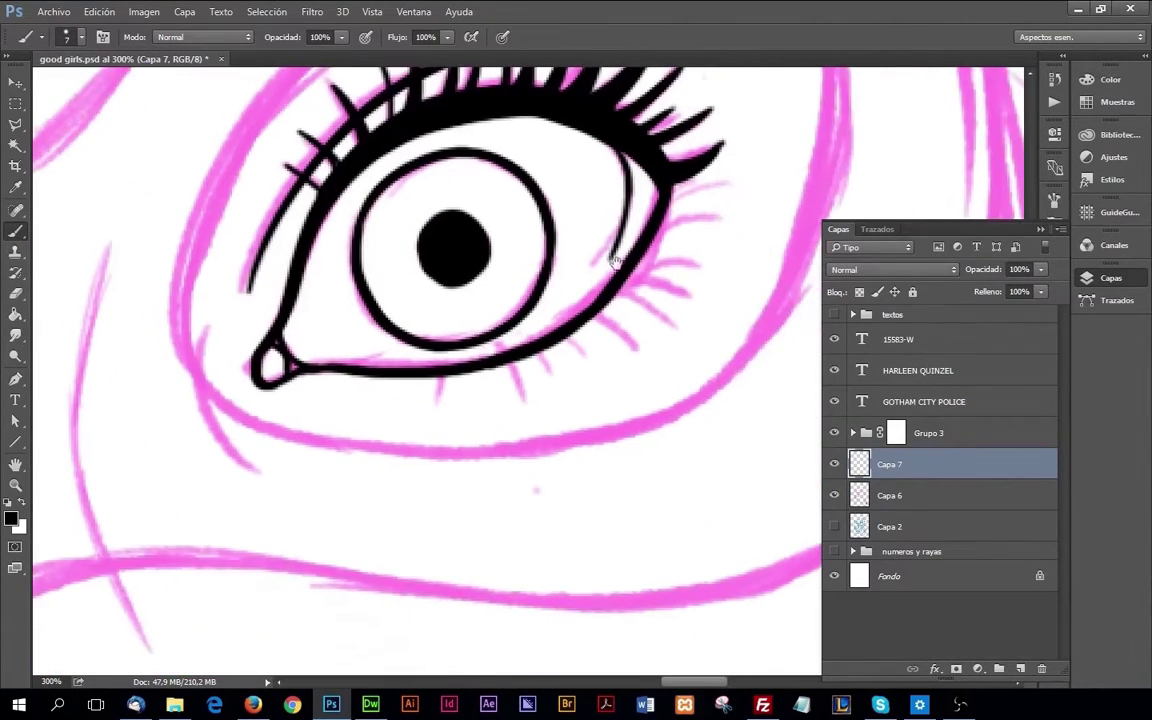
drag(565, 288, 625, 195)
scroll(424, 284, down, 2)
drag(491, 256, 508, 298)
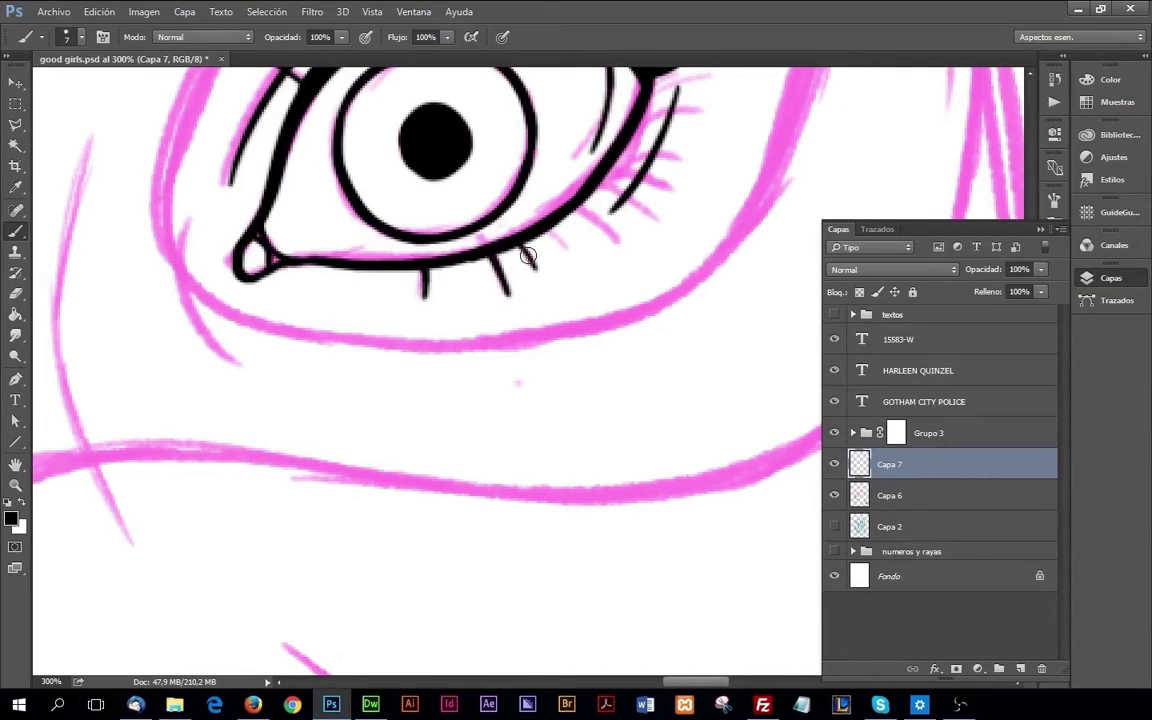
Step: Add more lower lashes and an upper-right lash, and thicken the upper lid line
drag(605, 252, 530, 282)
drag(540, 237, 580, 250)
drag(548, 205, 590, 216)
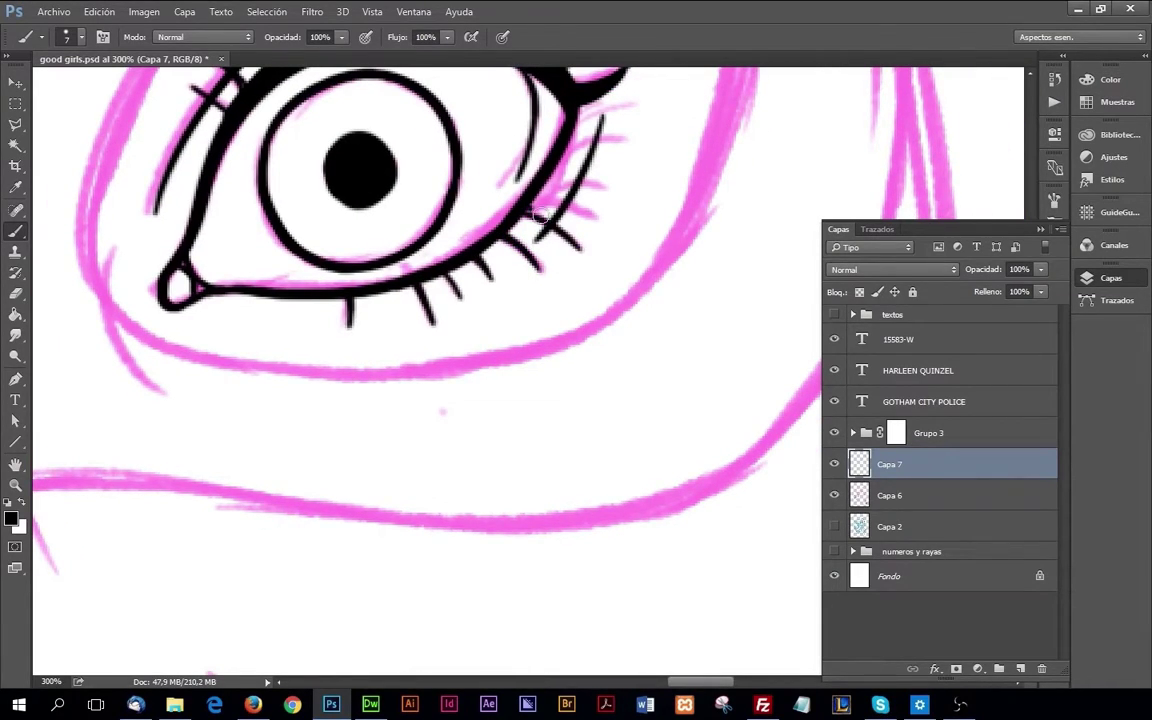
drag(538, 187, 600, 186)
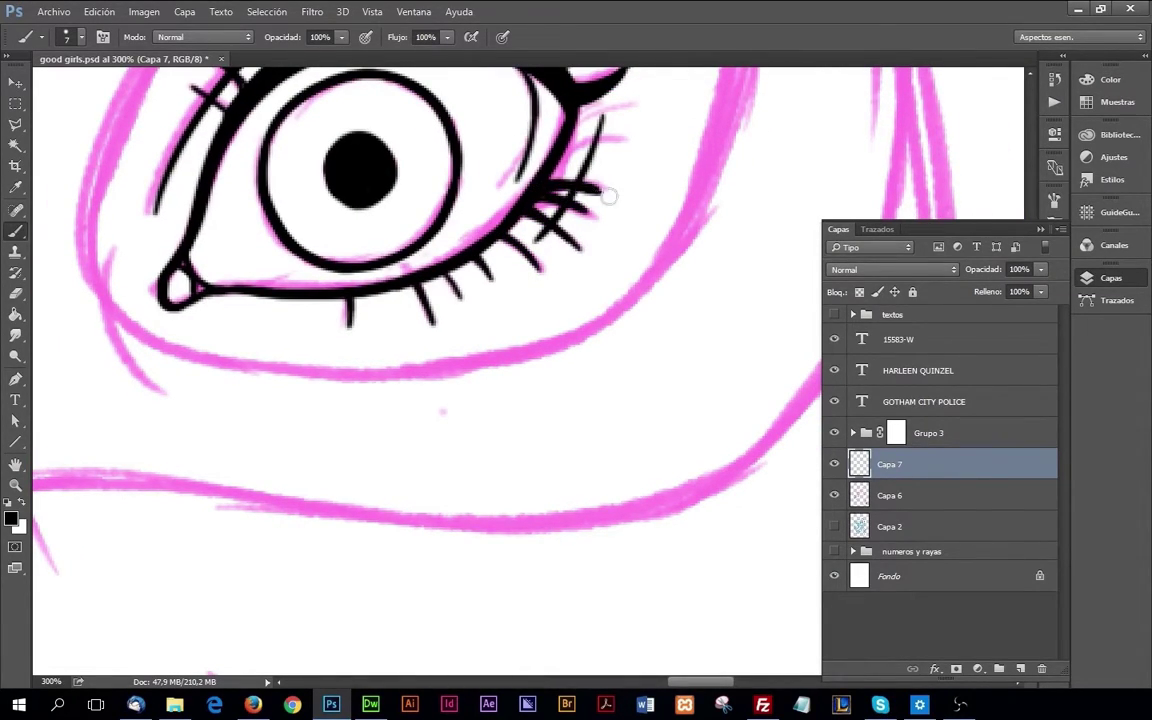
drag(510, 150, 583, 88)
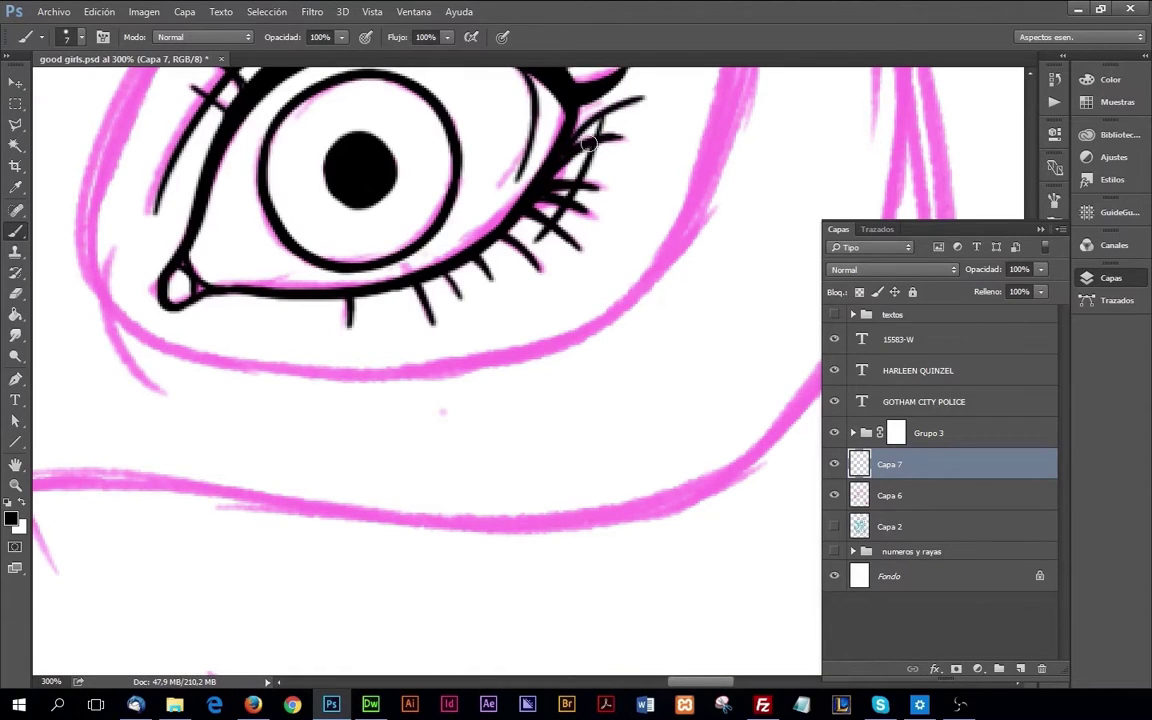
mouse_move(562, 154)
mouse_down()
mouse_move(548, 202)
mouse_move(578, 152)
mouse_move(458, 360)
mouse_up()
Step: Rename the Capa 7 layer to 'ink' and toggle the pink sketch off and on to check it
key(z)
double_click(890, 463)
text(ink)
key(Return)
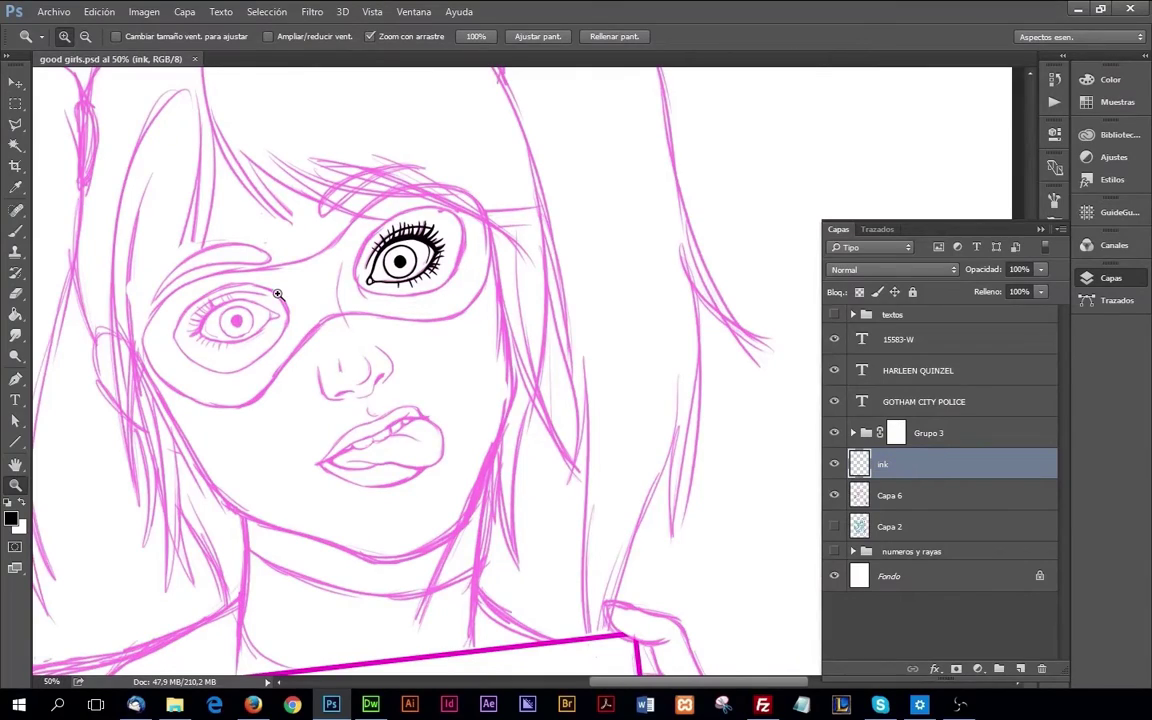
click(284, 293)
click(835, 495)
Step: Zoom in closely on the inked eye and set the Eraser size to 10 for cleanup
click(835, 495)
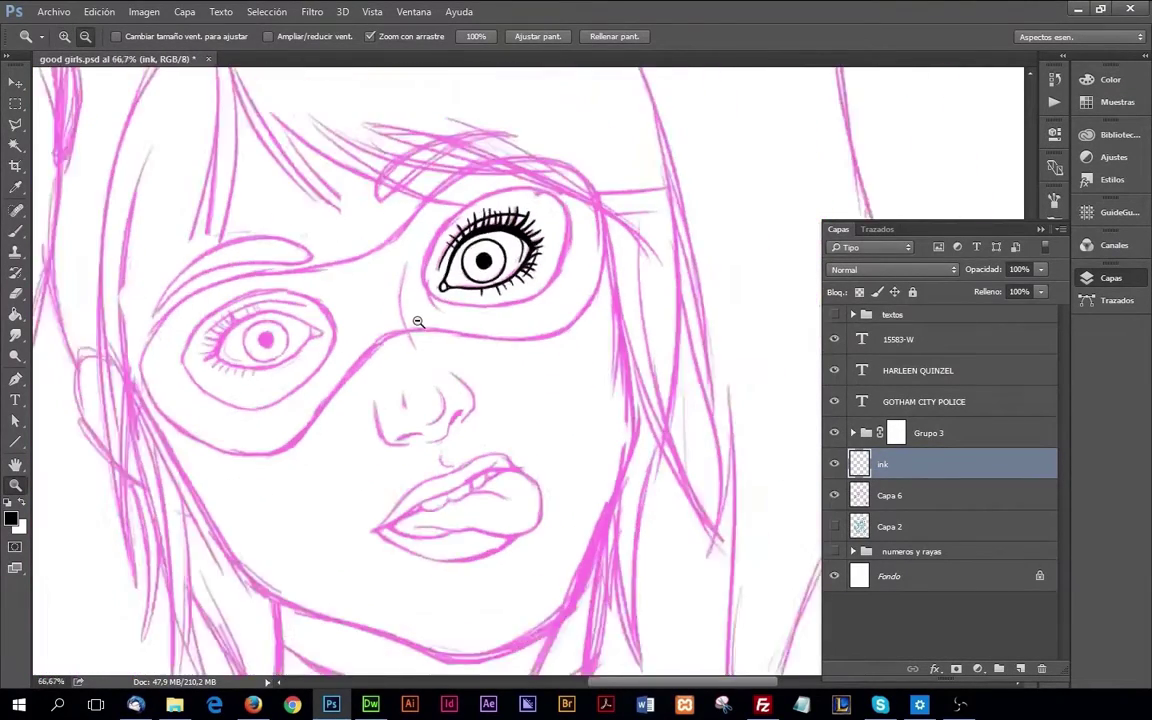
mouse_move(414, 321)
mouse_down()
mouse_move(599, 296)
mouse_move(797, 576)
mouse_up()
key(e)
right_click(410, 328)
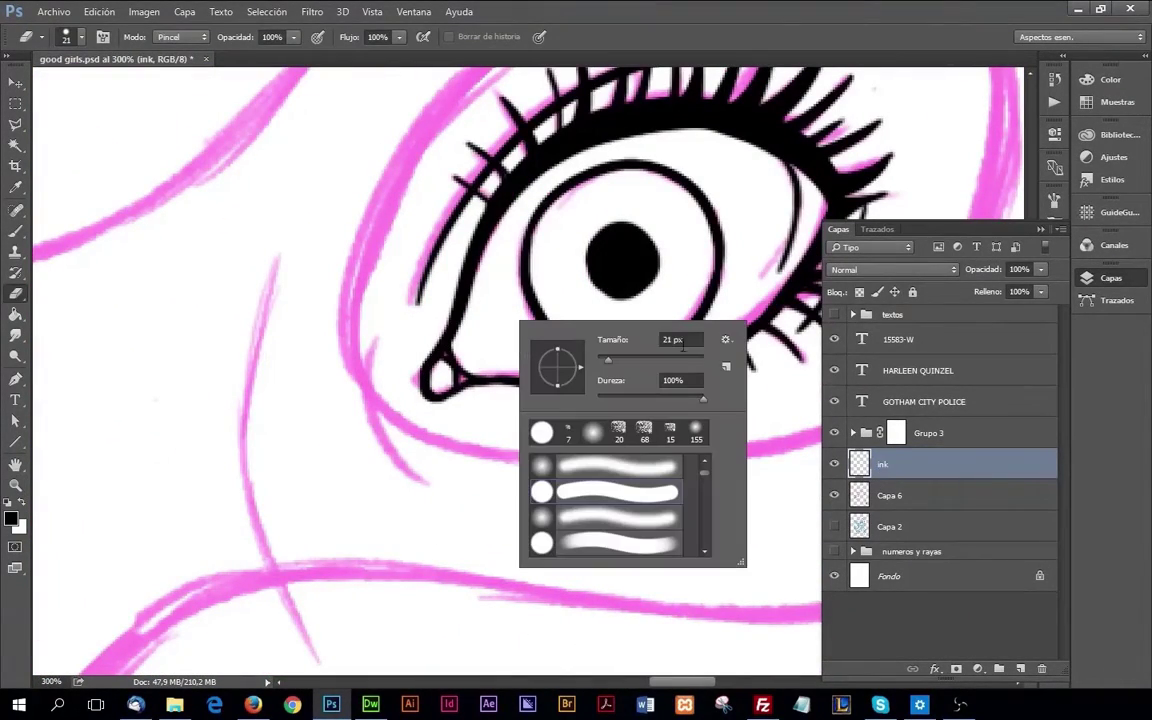
text(10)
key(Return)
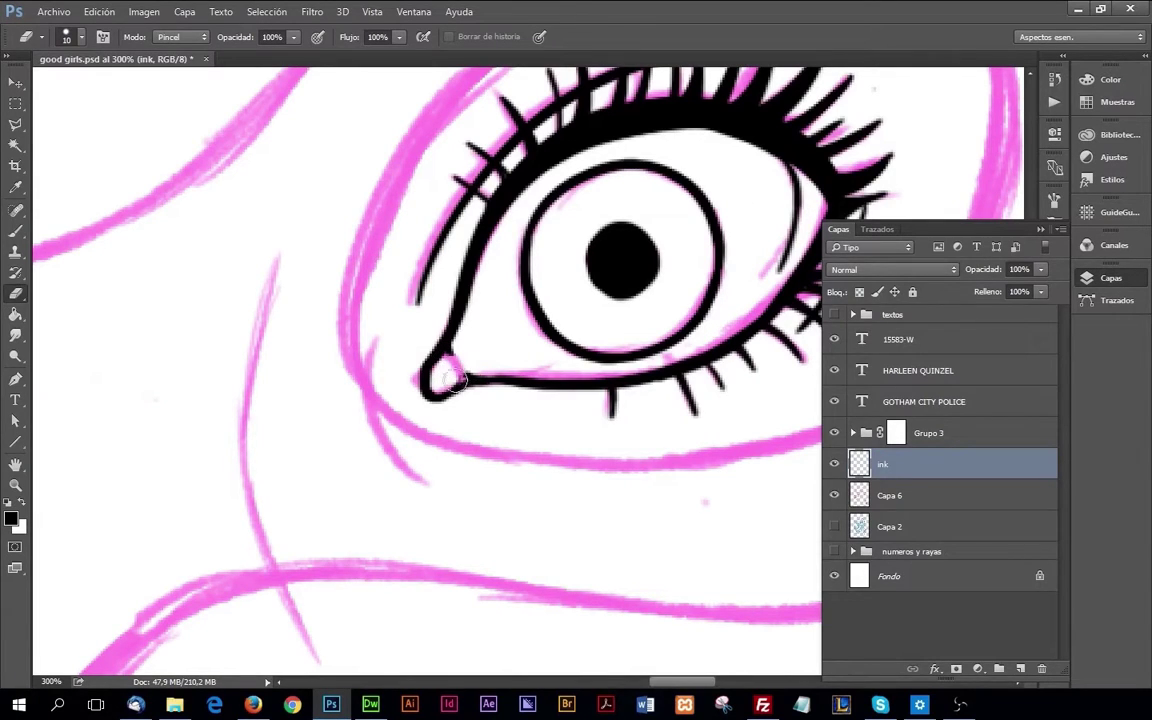
Step: Bring the nose and lips into view with the Brush ready for inking
key(b)
key(z)
scroll(560, 350, down, 5)
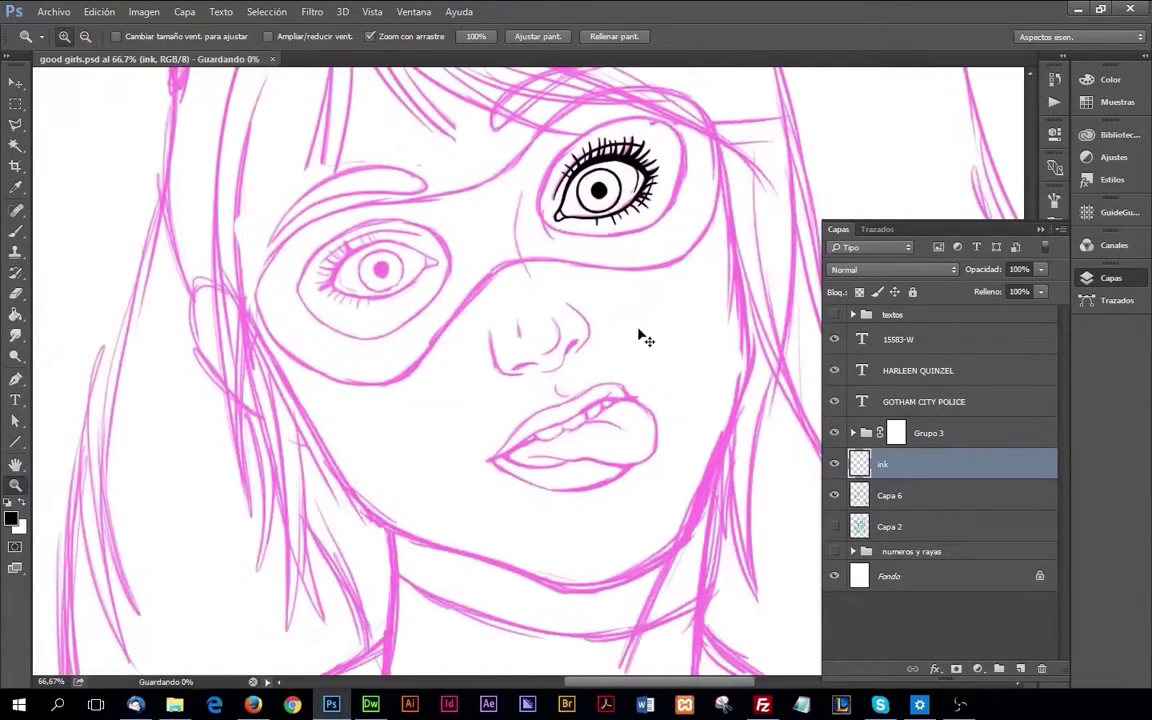
scroll(600, 350, up, 3)
drag(627, 343, 560, 250)
Step: Ink the nose in black: both nostrils, the bridge line and its left contour
key(b)
mouse_move(565, 320)
mouse_down()
mouse_move(600, 275)
mouse_move(565, 318)
mouse_move(580, 293)
mouse_up()
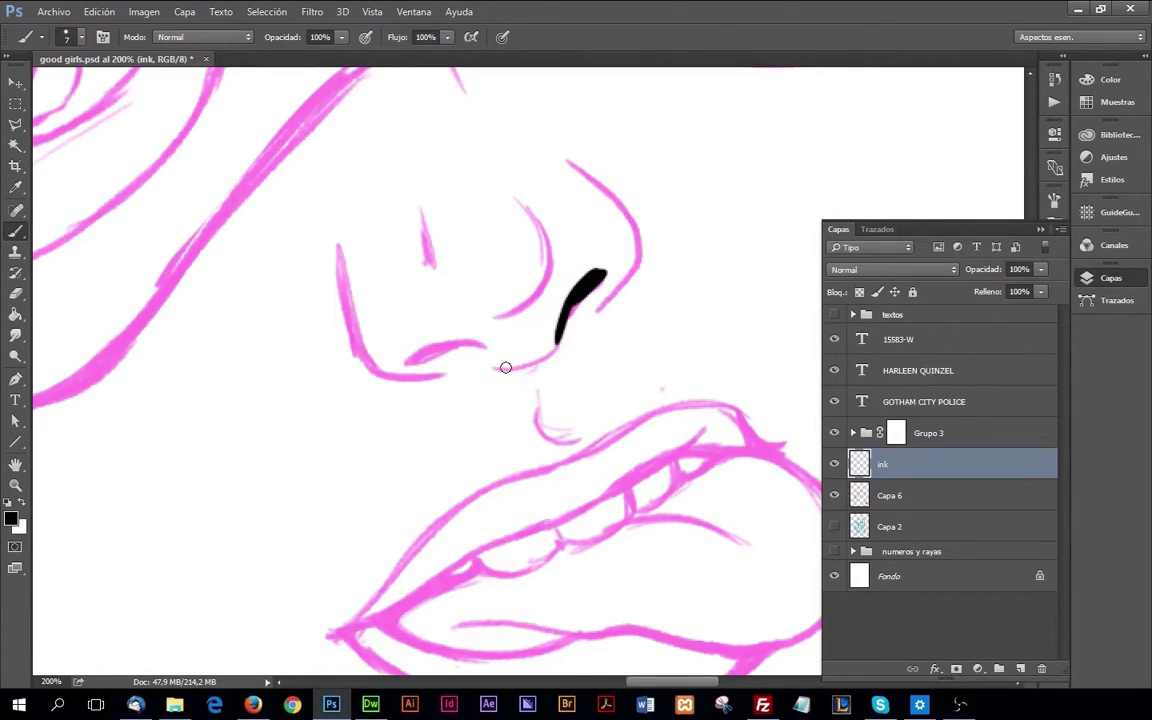
drag(502, 367, 552, 339)
drag(480, 345, 405, 357)
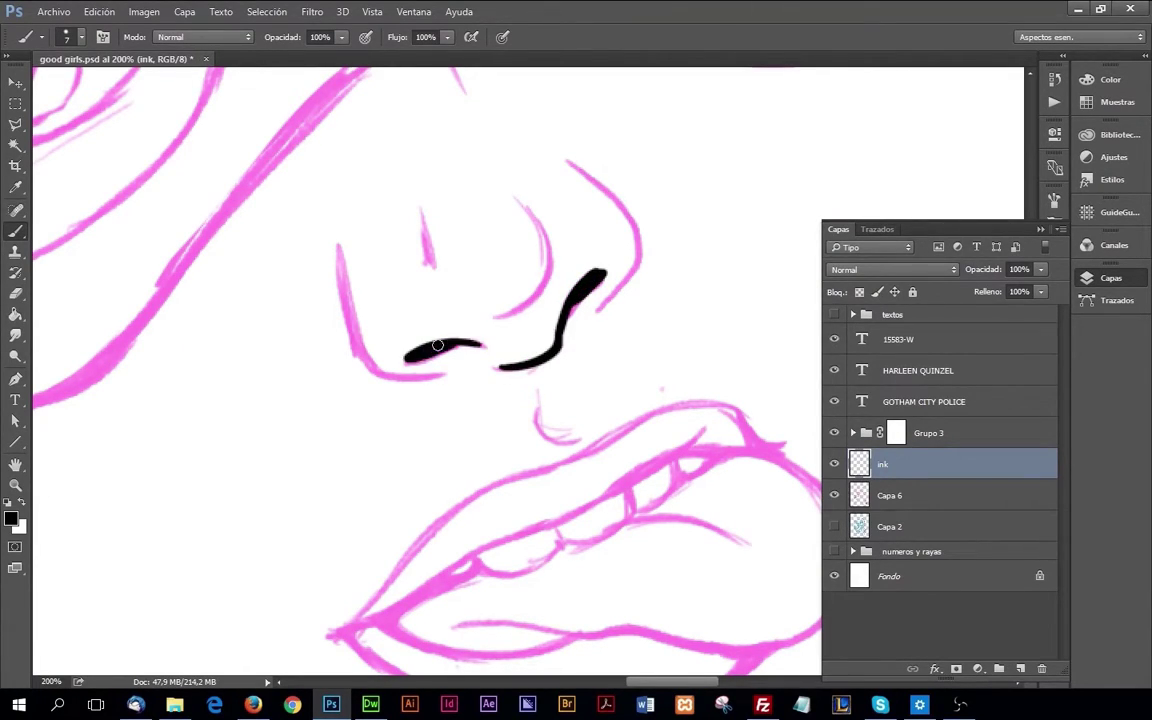
scroll(540, 345, up, 1)
drag(424, 262, 435, 318)
mouse_move(500, 362)
mouse_down()
mouse_move(516, 242)
mouse_move(535, 271)
mouse_up()
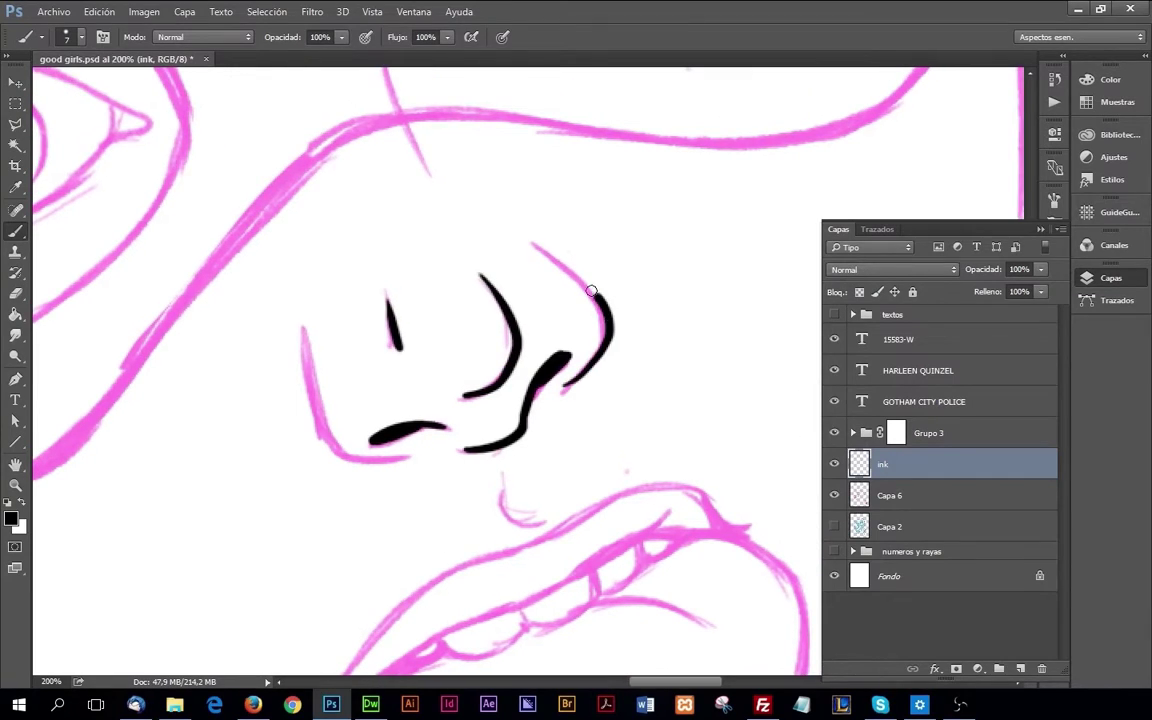
drag(492, 210, 603, 335)
drag(400, 456, 302, 322)
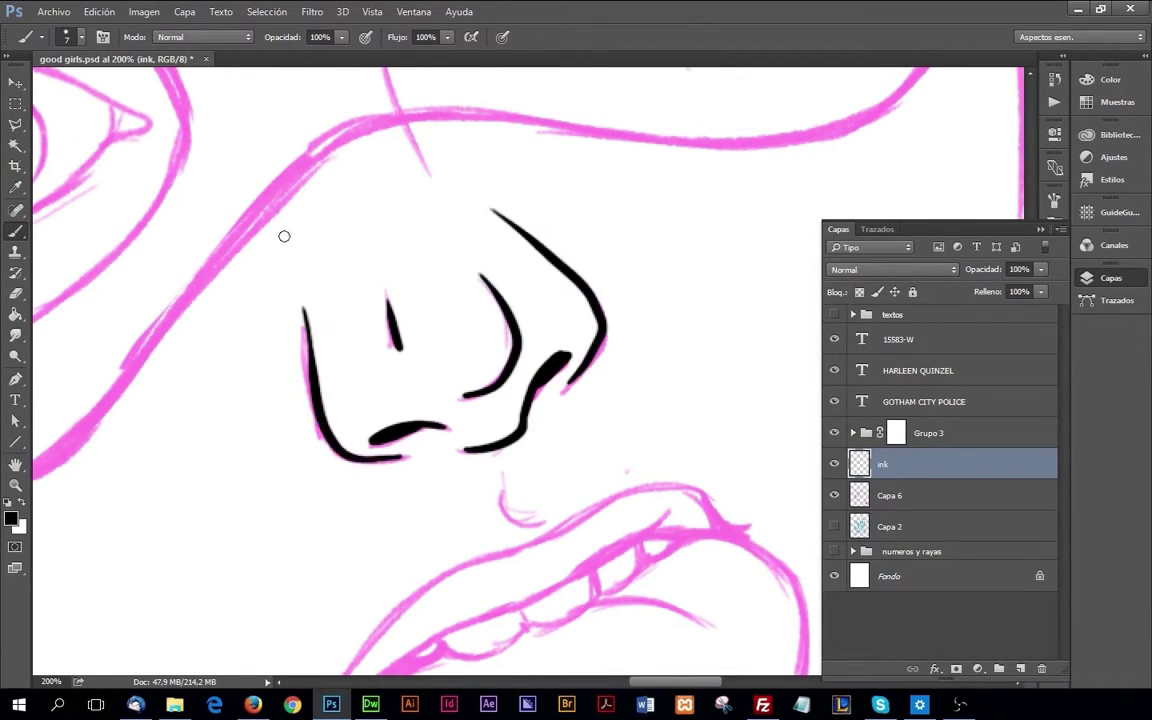
Step: Ink the line under the nose, the lip join, the teeth line and the upper lip contour
scroll(283, 237, down, 4)
scroll(283, 237, right, 2)
drag(418, 265, 451, 314)
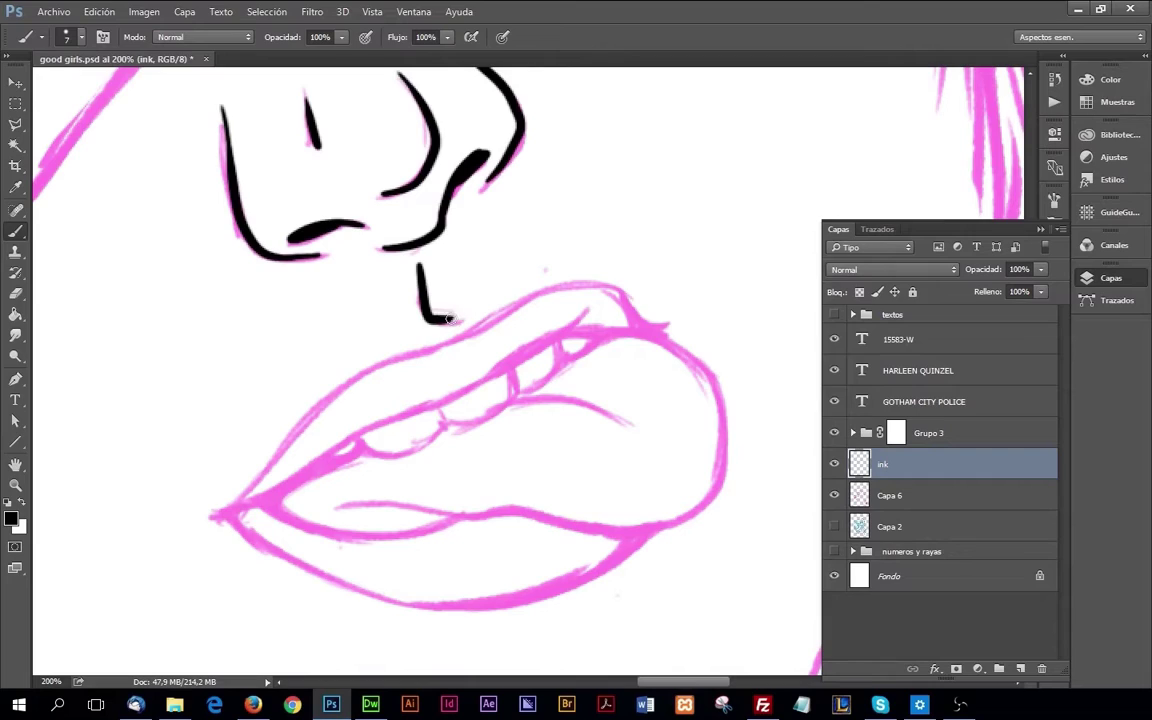
scroll(451, 318, down, 2)
scroll(451, 318, left, 2)
drag(320, 395, 658, 207)
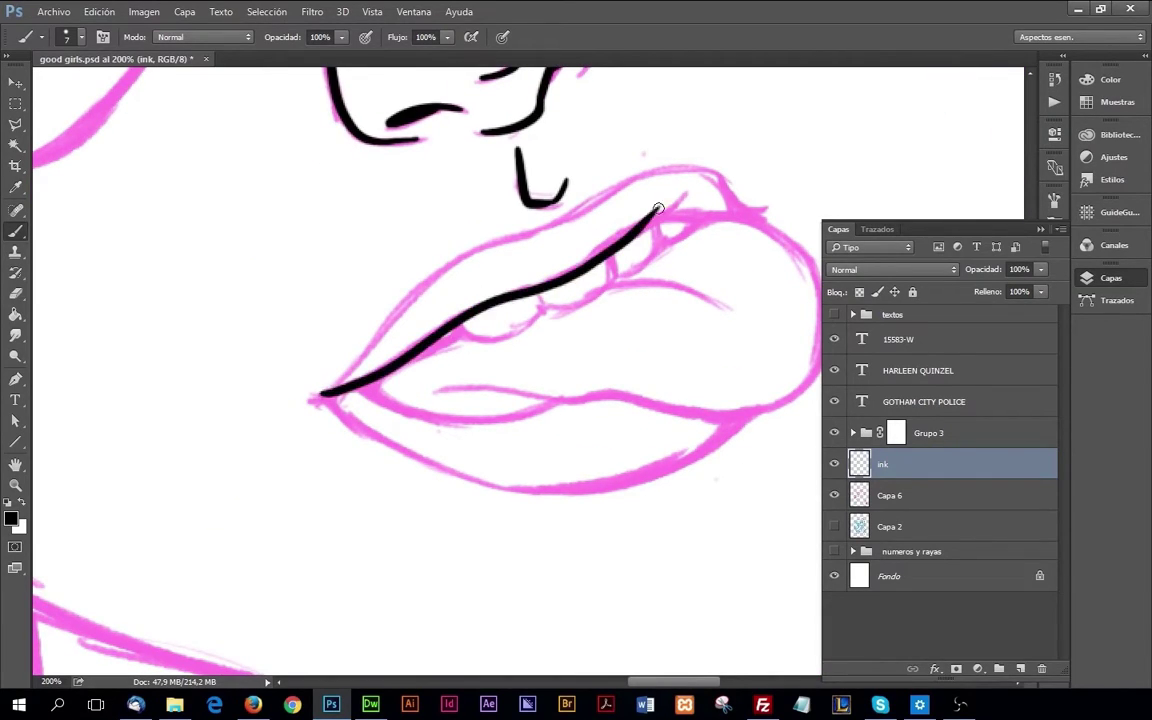
drag(466, 334, 692, 221)
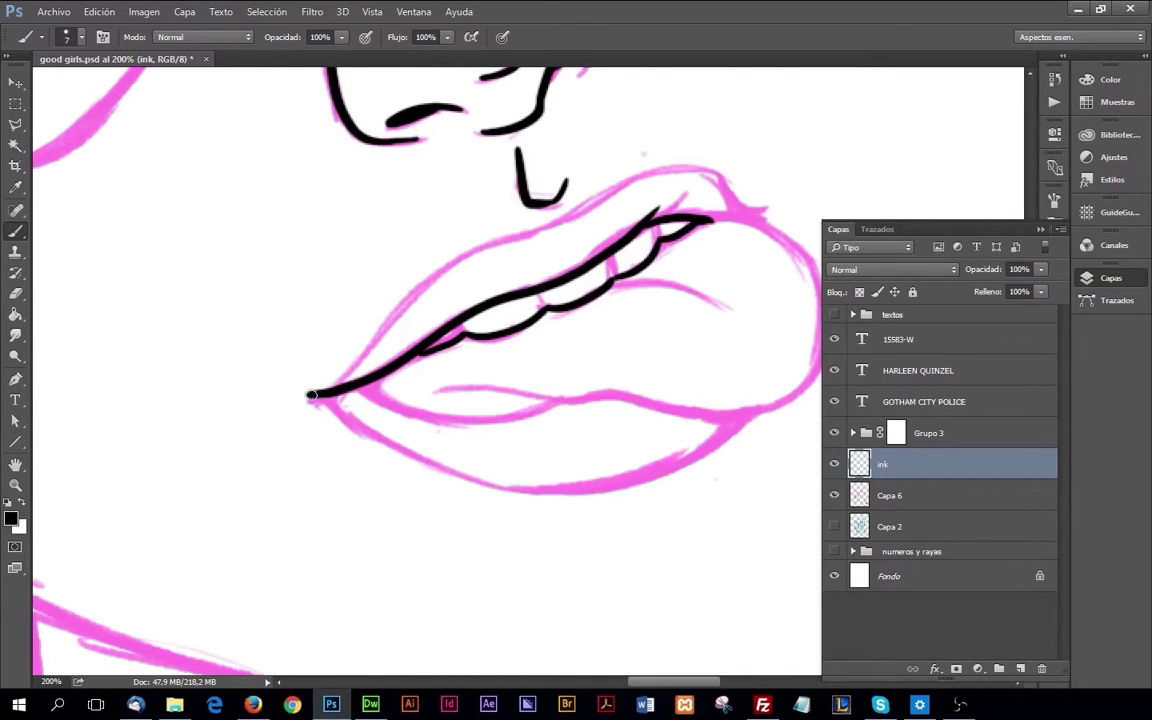
key(ctrl+z)
mouse_move(311, 395)
mouse_down()
mouse_move(676, 150)
mouse_move(720, 185)
mouse_up()
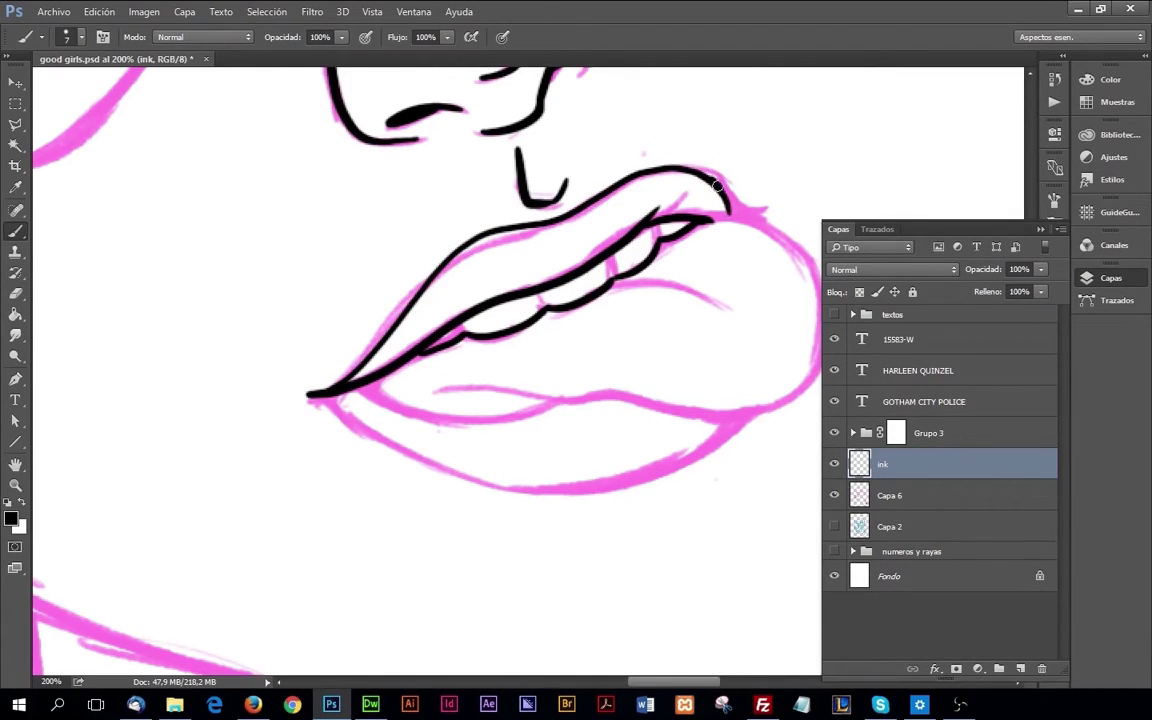
Step: Ink the short lip-edge stroke and trace the lower lip outline from its left corner
scroll(733, 215, right, 3)
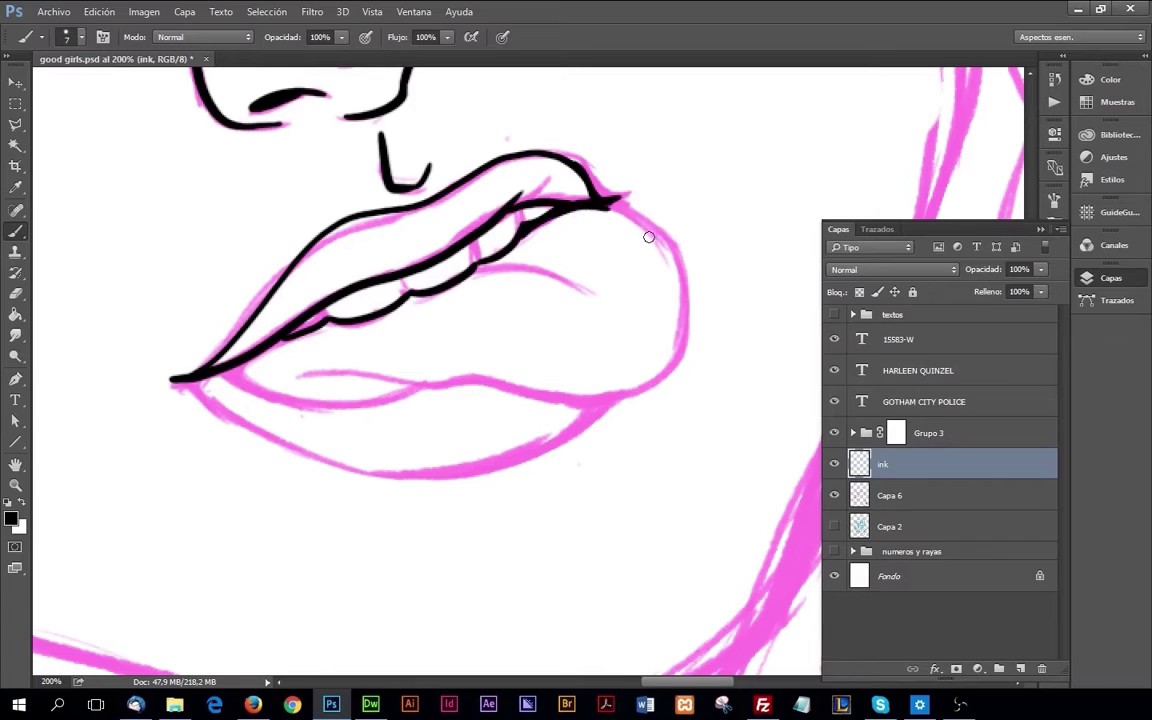
drag(612, 203, 656, 257)
key(ctrl+z)
drag(612, 203, 671, 303)
key(ctrl+z)
mouse_move(655, 238)
mouse_down()
mouse_move(613, 208)
mouse_move(687, 335)
mouse_up()
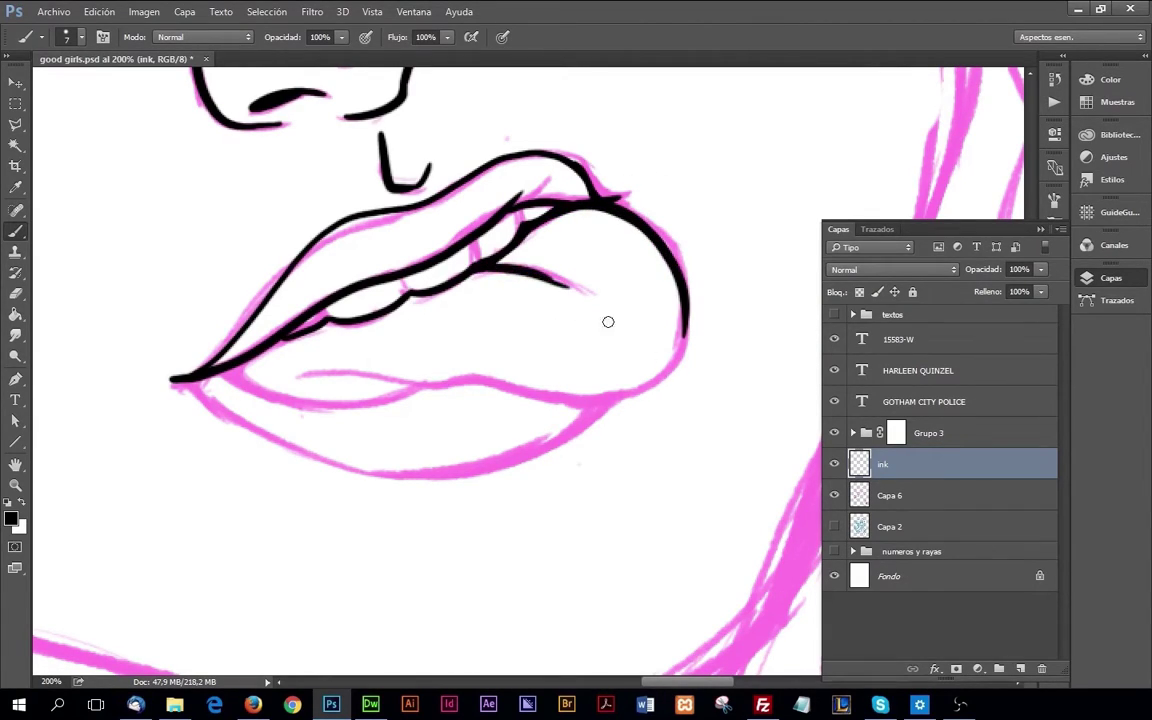
drag(471, 266, 590, 292)
mouse_move(369, 406)
mouse_down()
mouse_move(429, 349)
mouse_move(740, 318)
mouse_up()
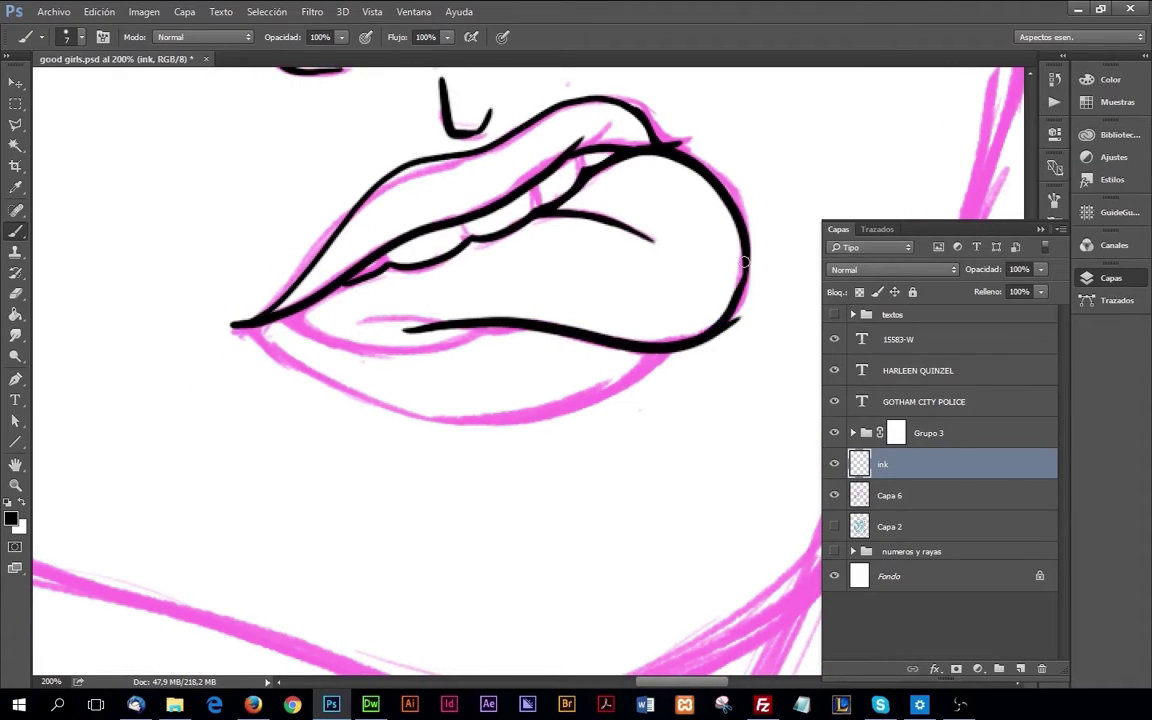
key(e)
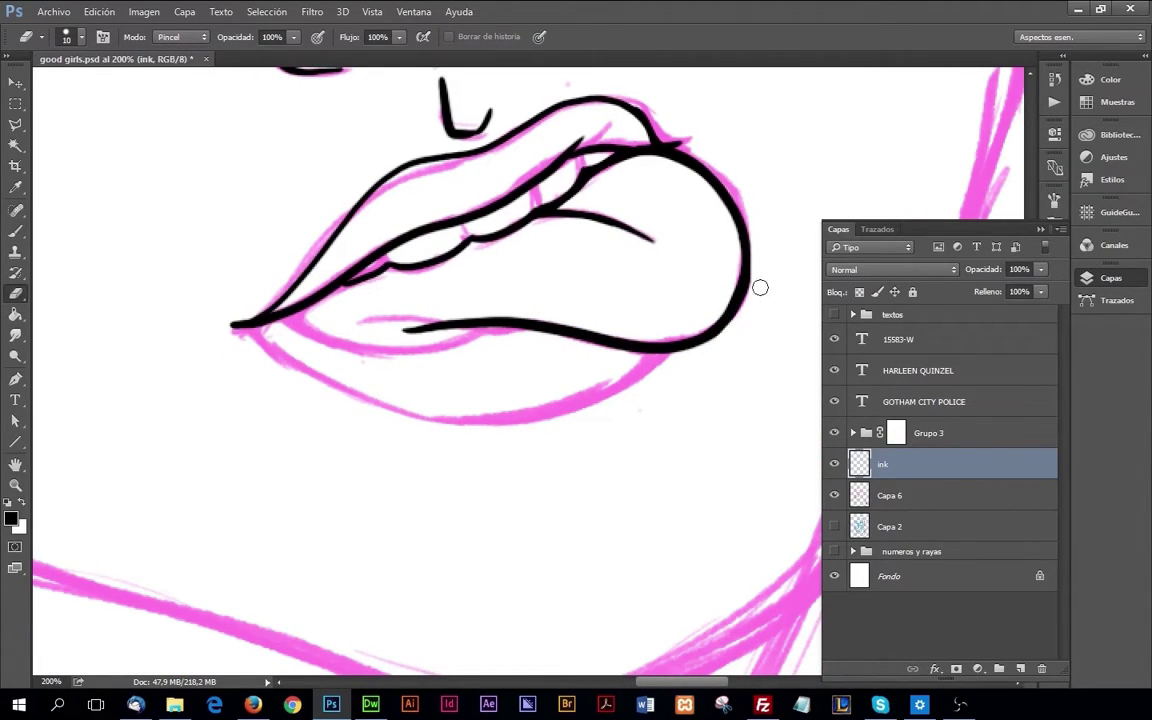
key(b)
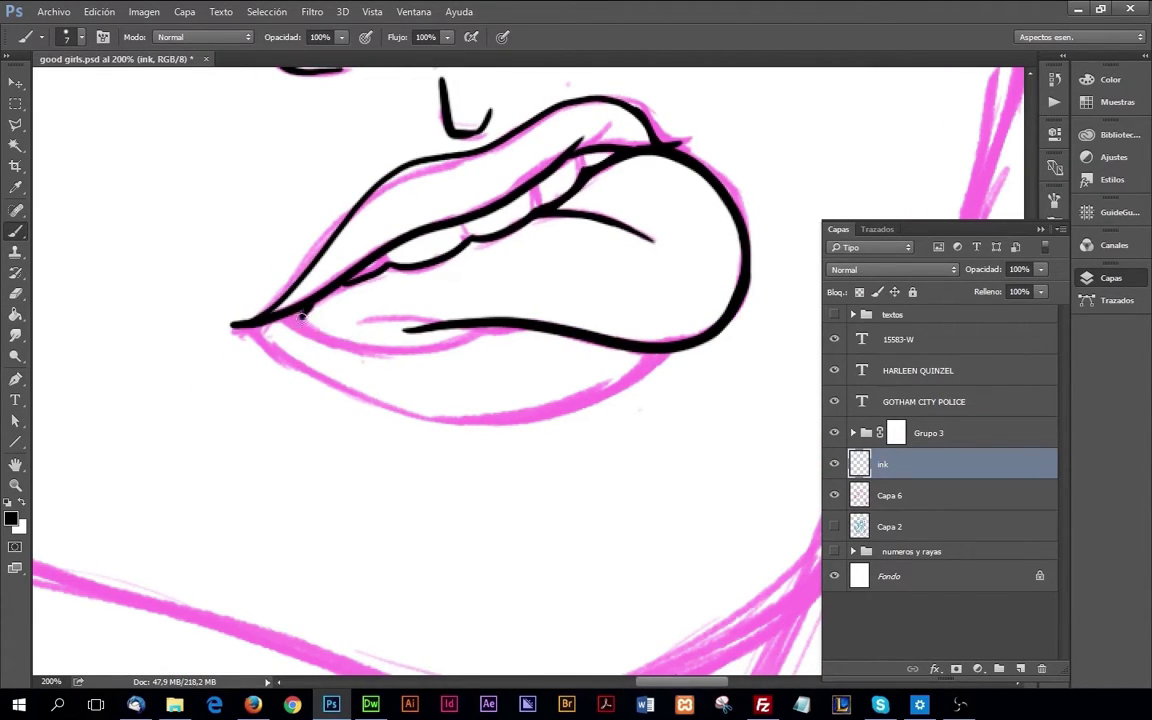
drag(300, 322, 440, 332)
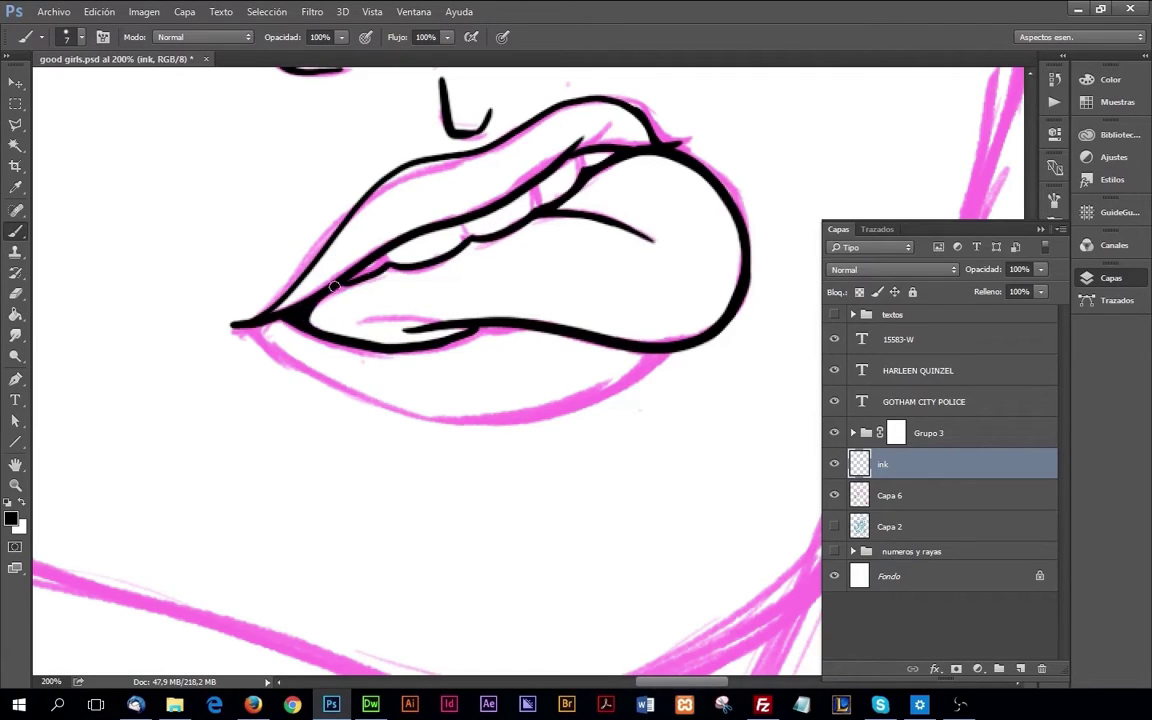
Step: Save the drawing so far with Ctrl+S
scroll(382, 270, down, 3)
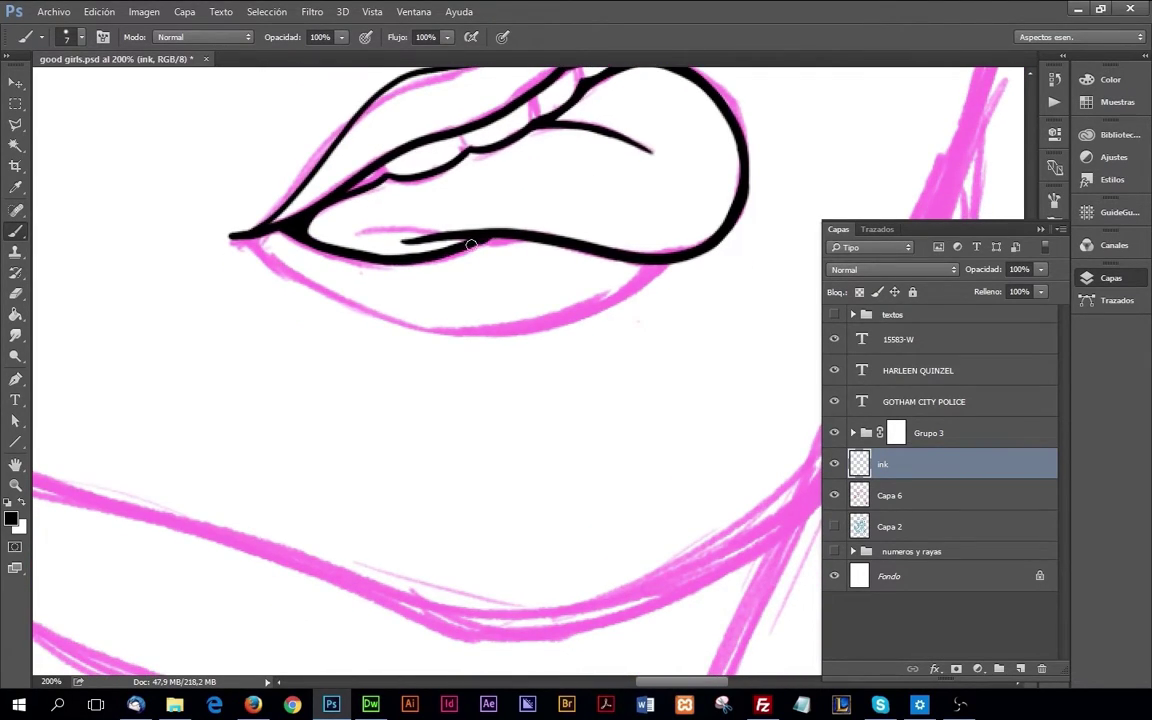
drag(594, 381, 552, 456)
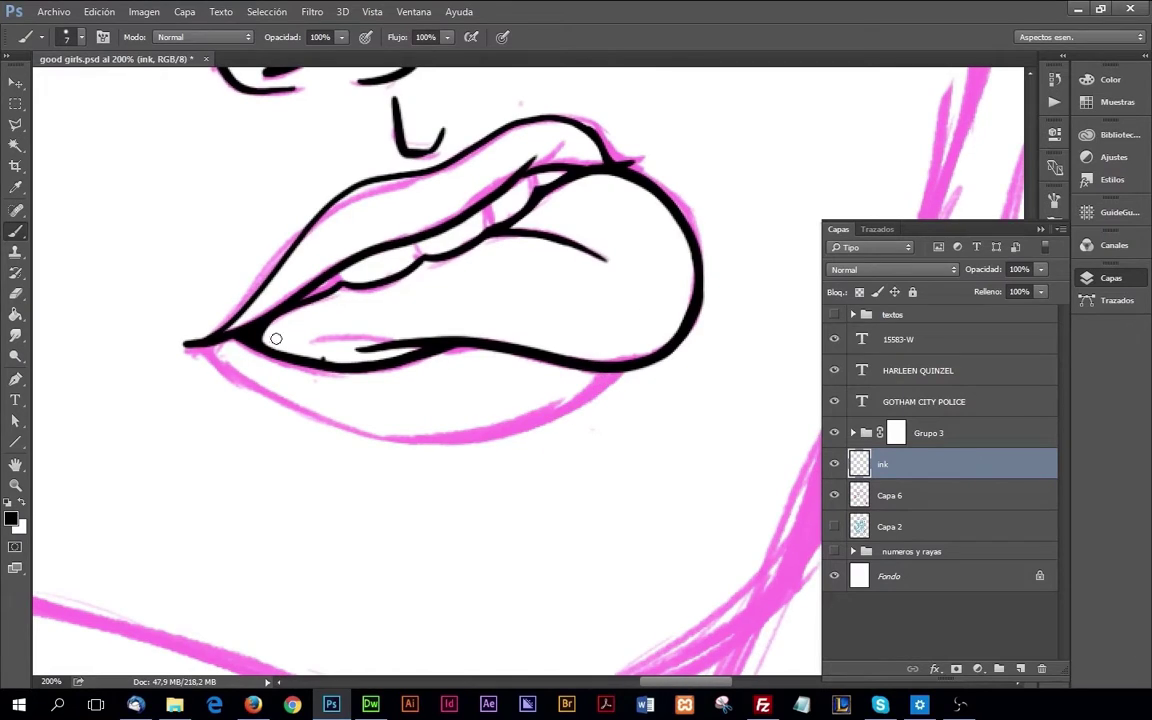
key(ctrl+s)
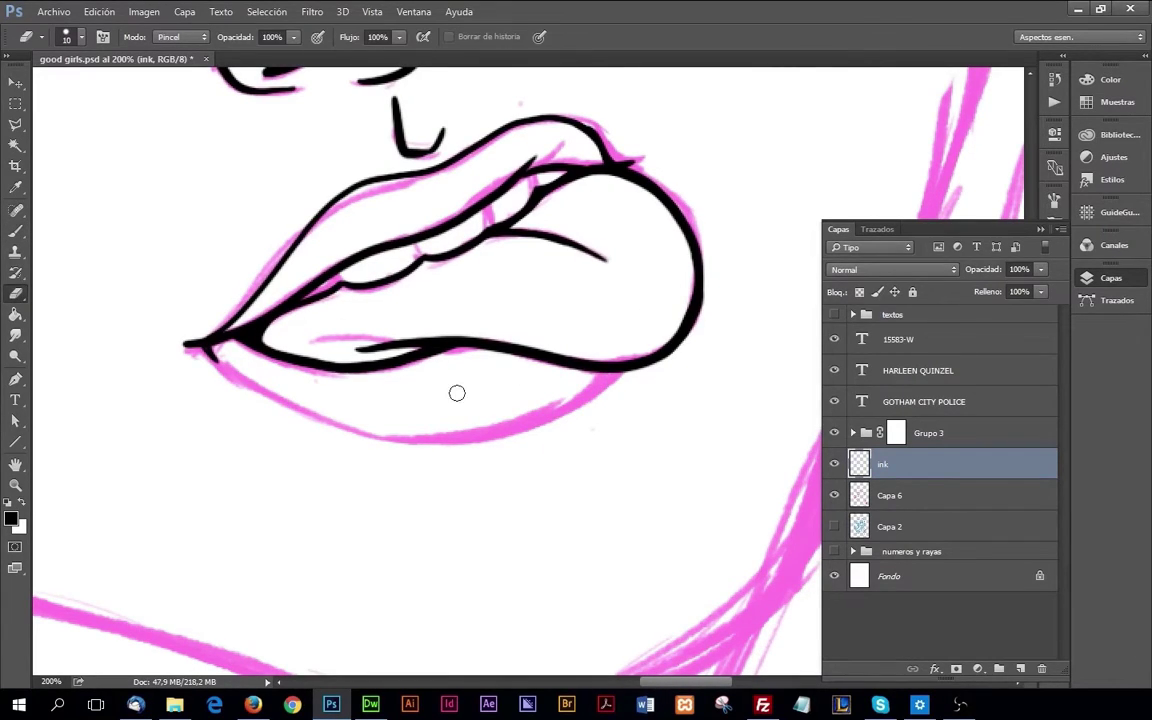
Step: Trace the bottom outline of the lower lip in black
key(z)
scroll(650, 483, down, 3)
scroll(633, 352, up, 1)
scroll(650, 303, up, 3)
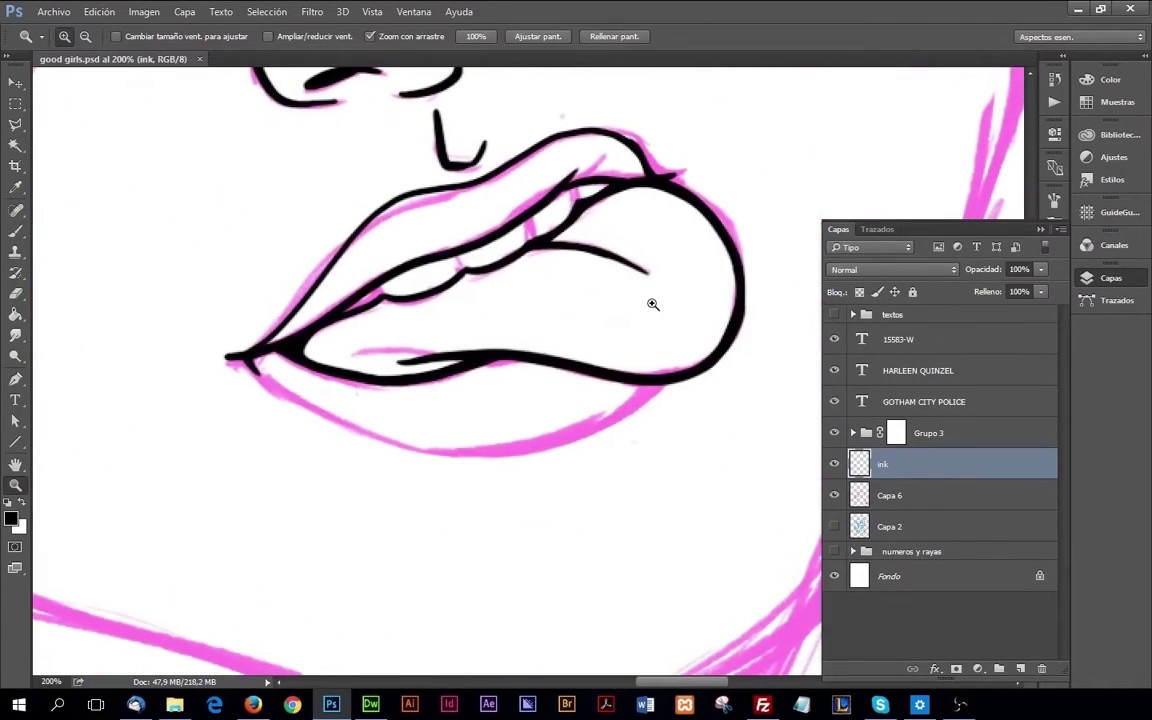
key(b)
scroll(249, 193, down, 3)
scroll(160, 222, right, 2)
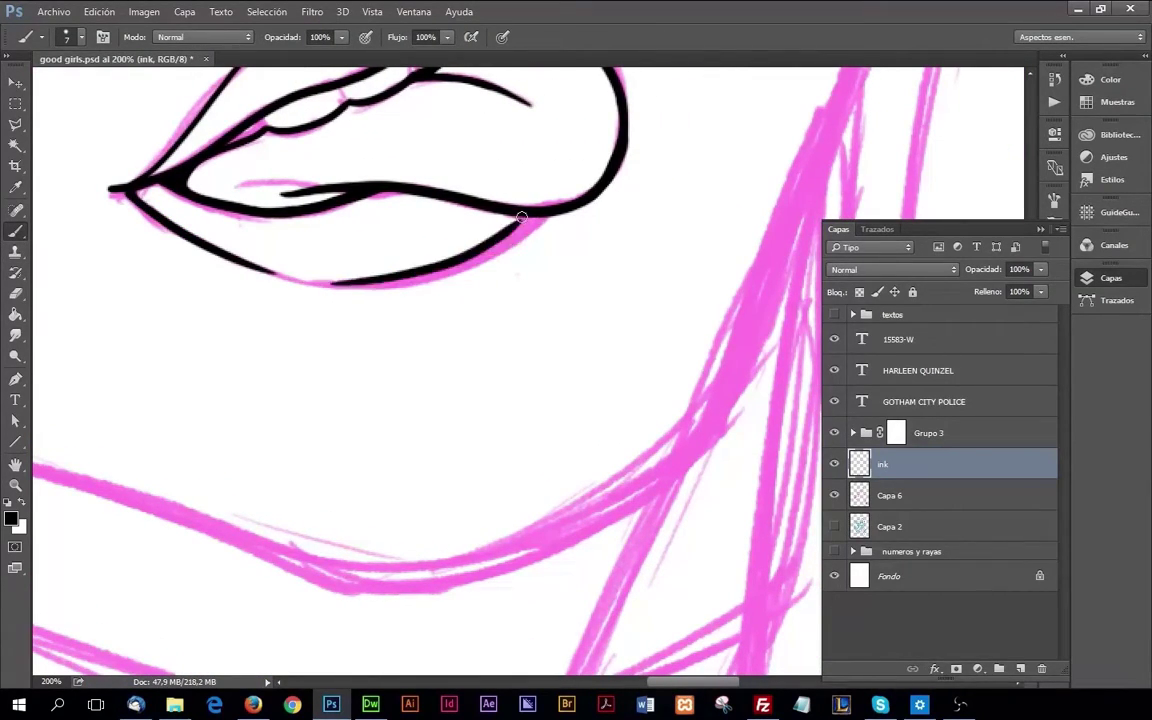
drag(337, 283, 520, 224)
scroll(660, 403, up, 5)
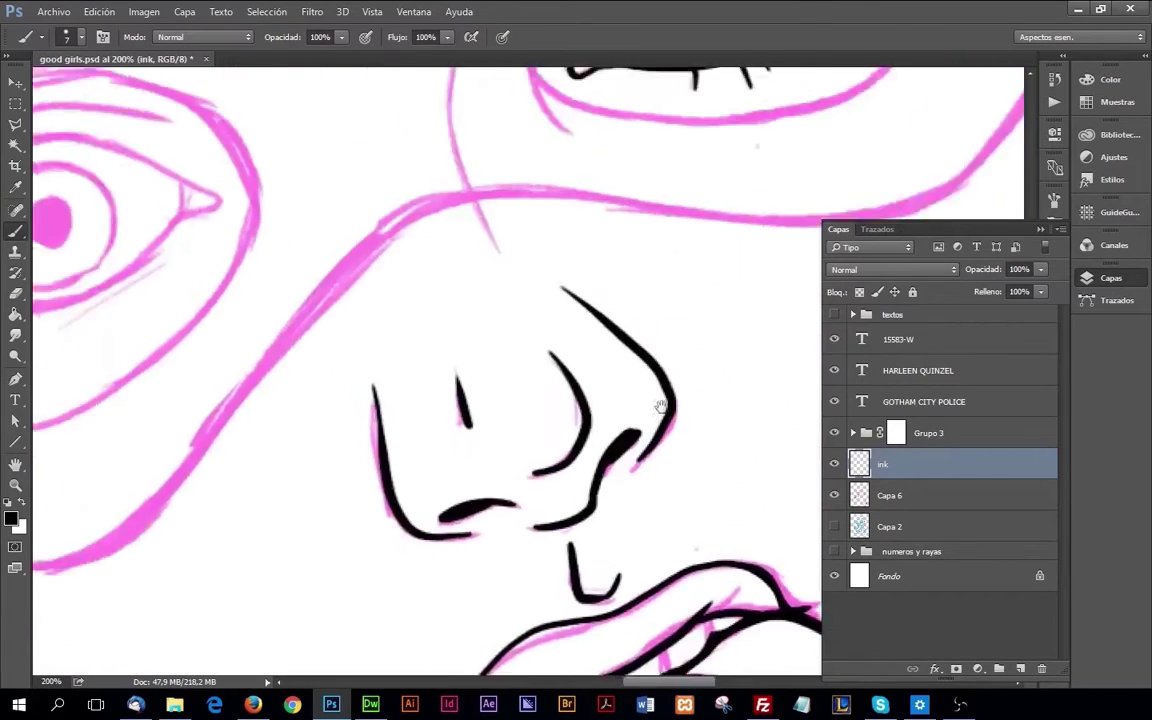
scroll(663, 419, left, 3)
Step: Check the ink with the sketch hidden, then fill the upper lip gap and thicken its outlines
key(z)
alt+click(663, 419)
click(834, 495)
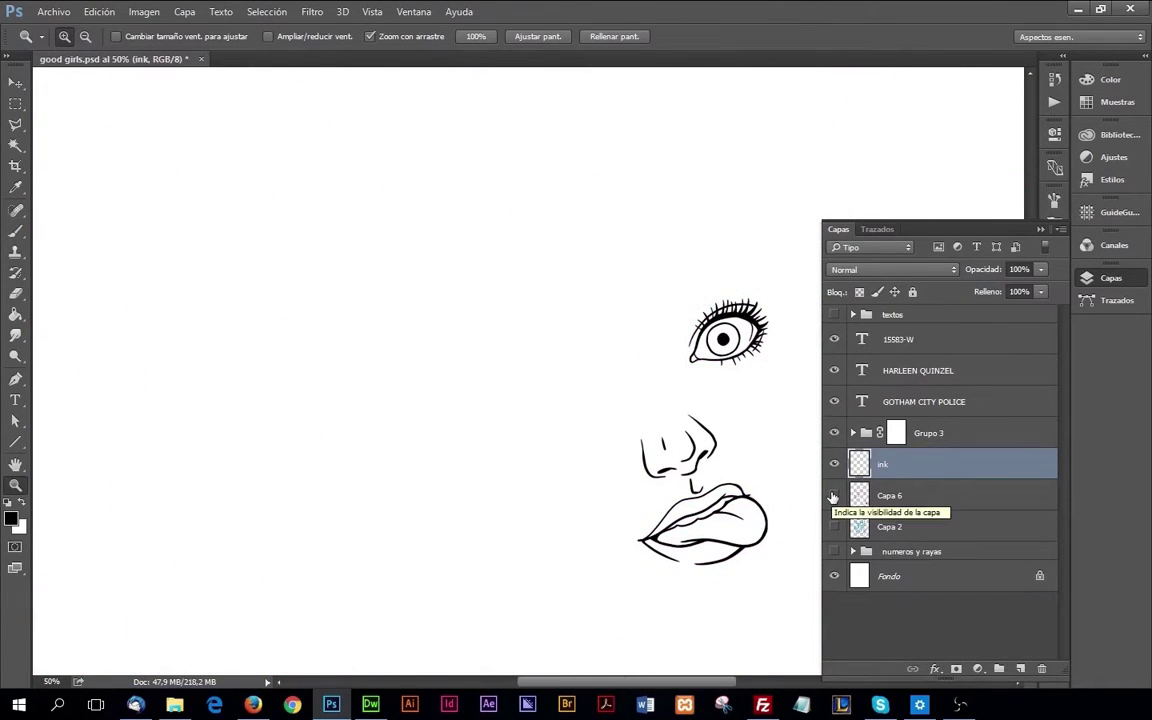
click(834, 495)
scroll(586, 566, up, 4)
key(b)
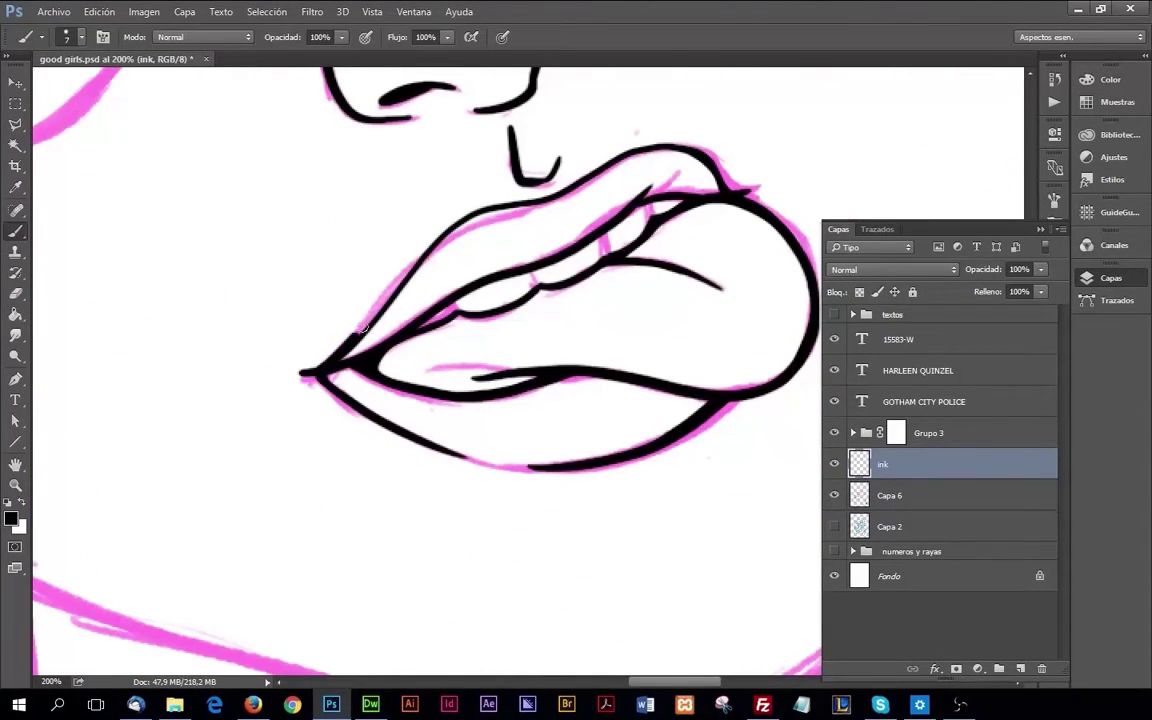
drag(363, 327, 446, 229)
drag(545, 193, 700, 147)
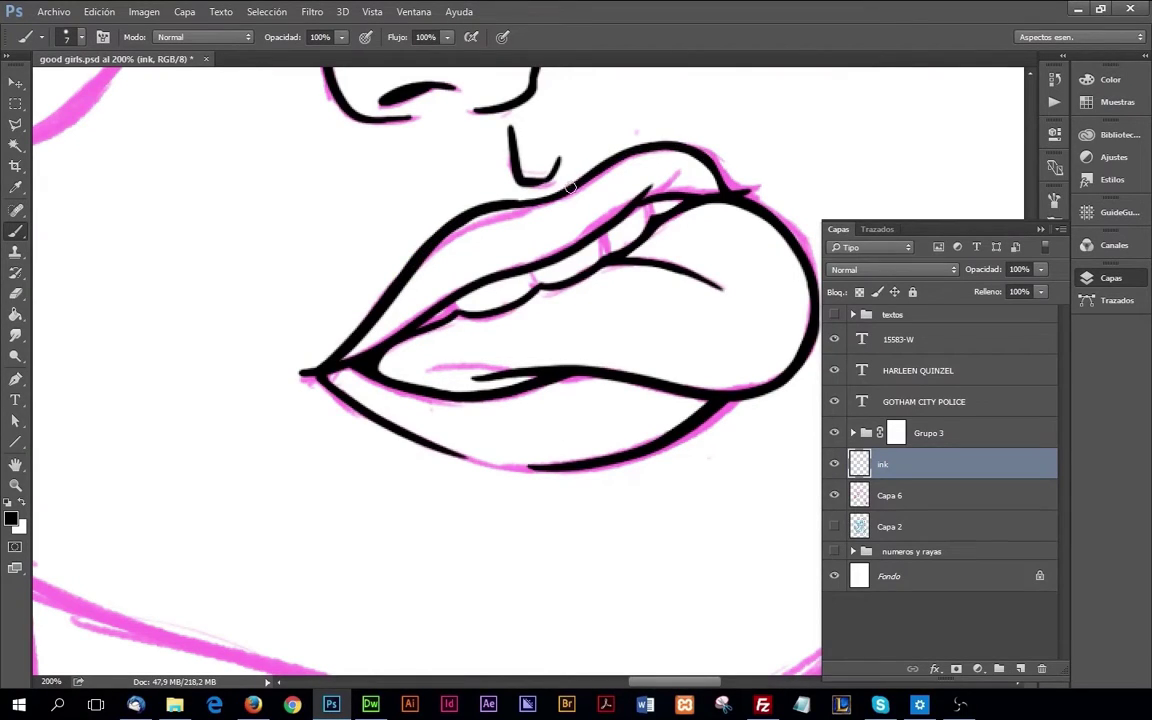
drag(404, 333, 582, 231)
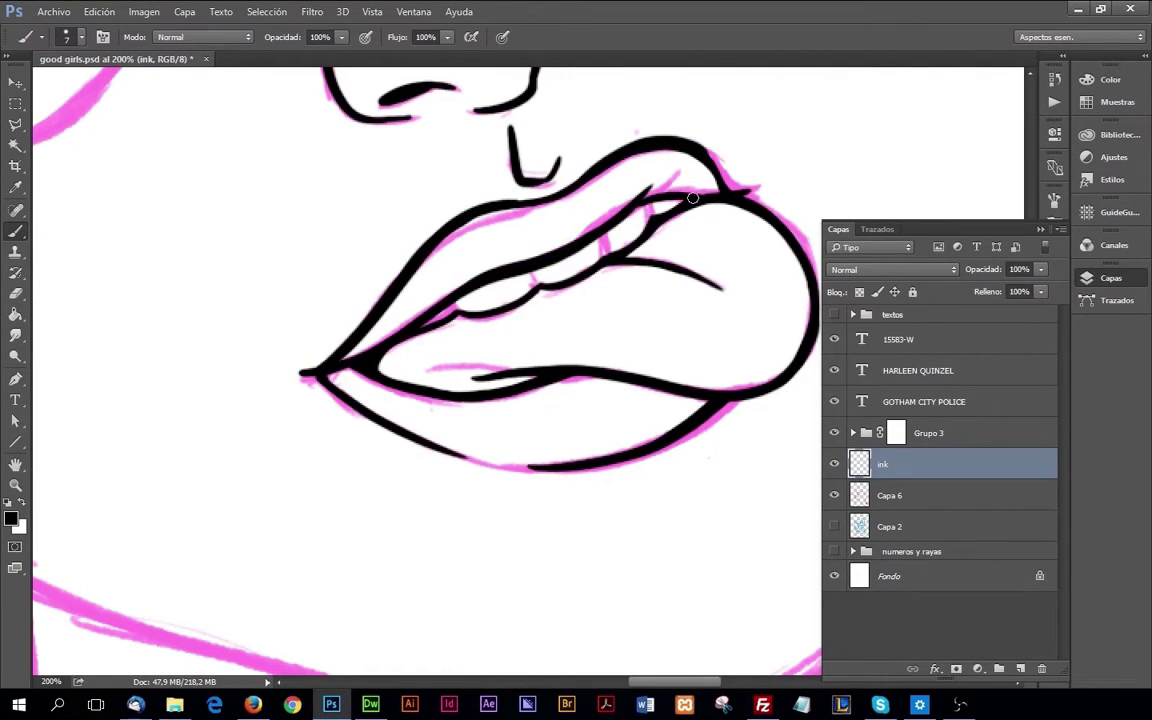
Step: Zoom out to the whole poster and toggle the Capa 6 sketch off and on to review the ink
key(z)
drag(619, 304, 560, 304)
click(834, 495)
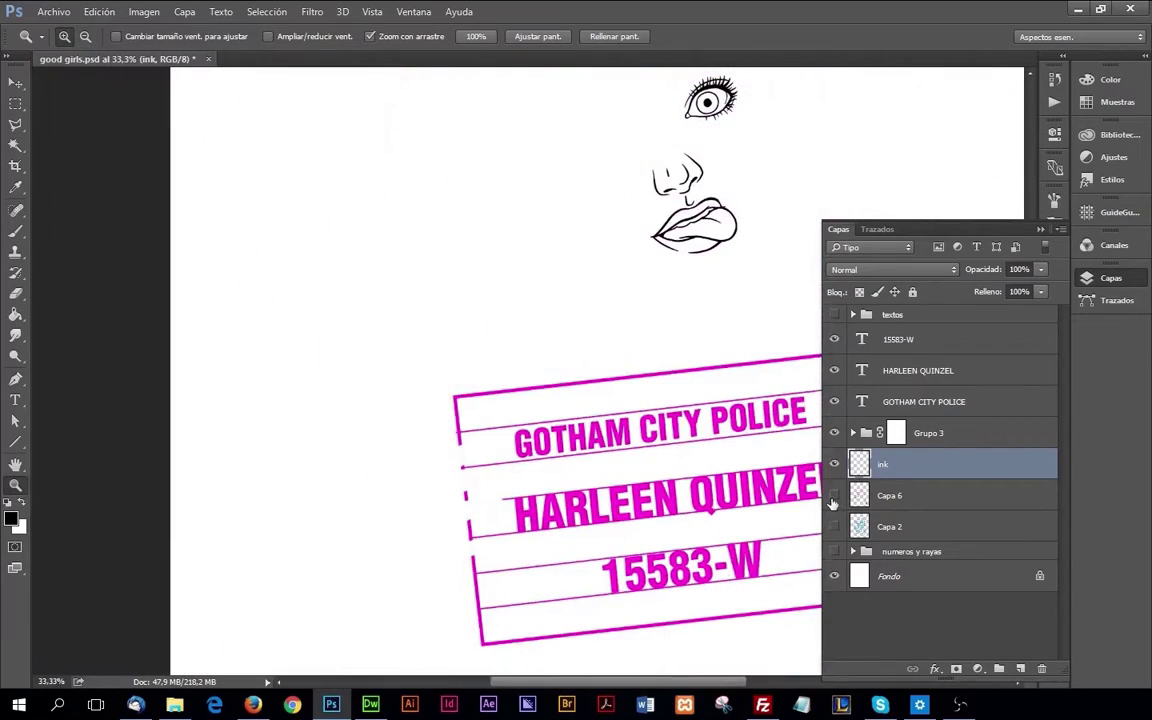
drag(733, 386, 790, 386)
Step: Zoom in closely on the left eye and ink the upper arc of its iris
key(ctrl+z)
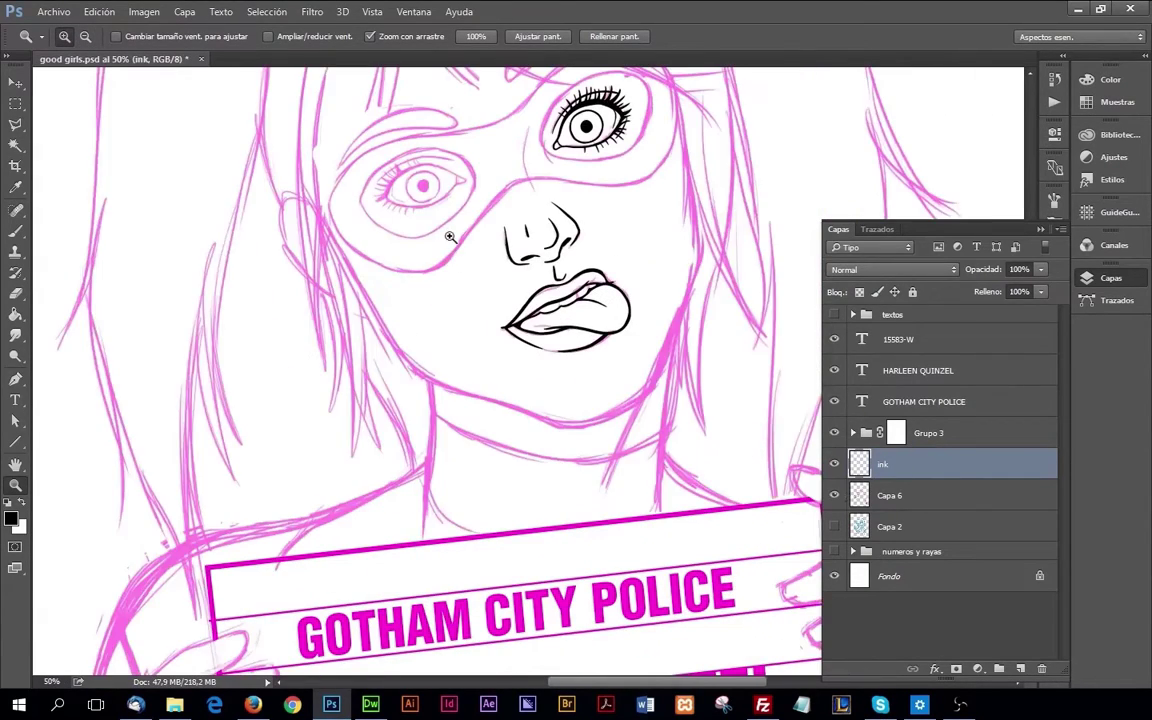
drag(450, 237, 516, 350)
click(502, 349)
drag(529, 506, 447, 609)
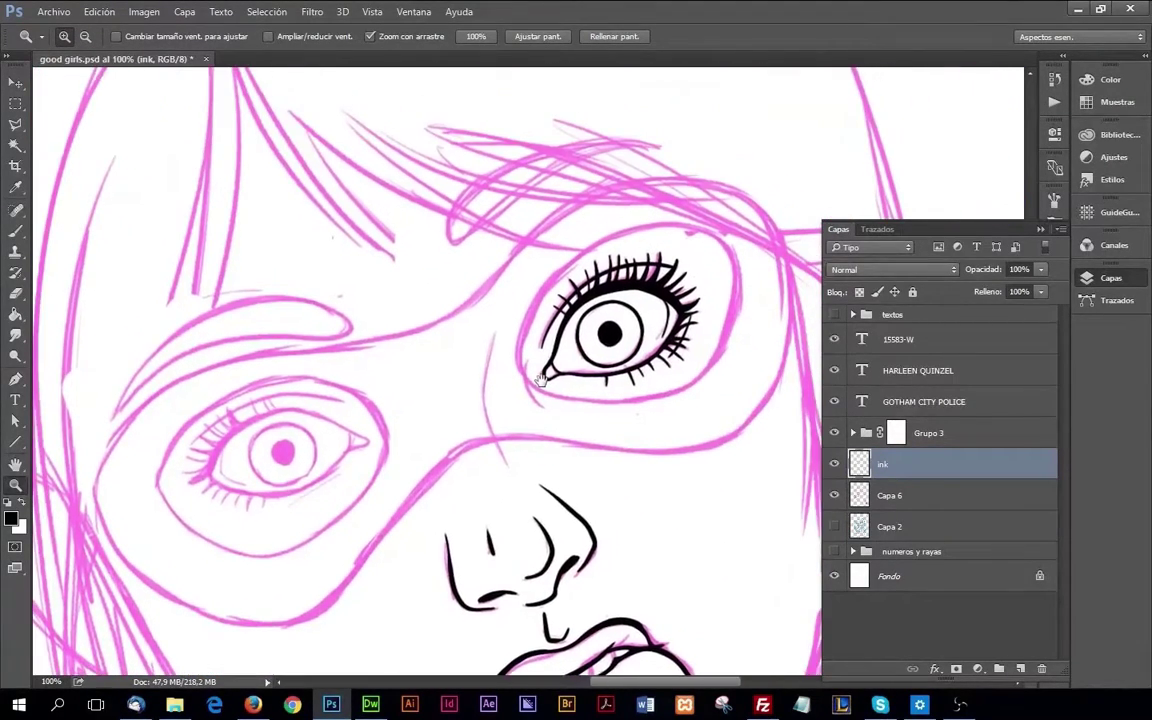
drag(540, 392, 632, 288)
key(b)
drag(344, 384, 535, 327)
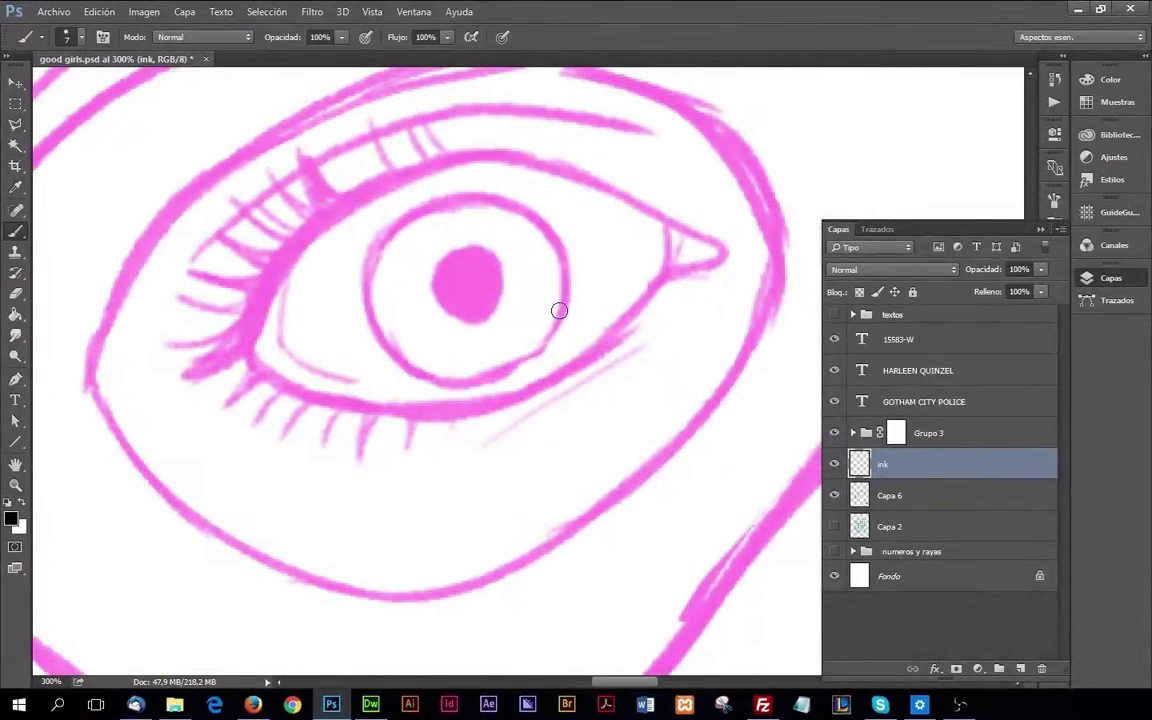
mouse_move(364, 292)
mouse_down()
mouse_move(521, 205)
mouse_move(538, 348)
mouse_move(404, 366)
mouse_move(560, 265)
mouse_up()
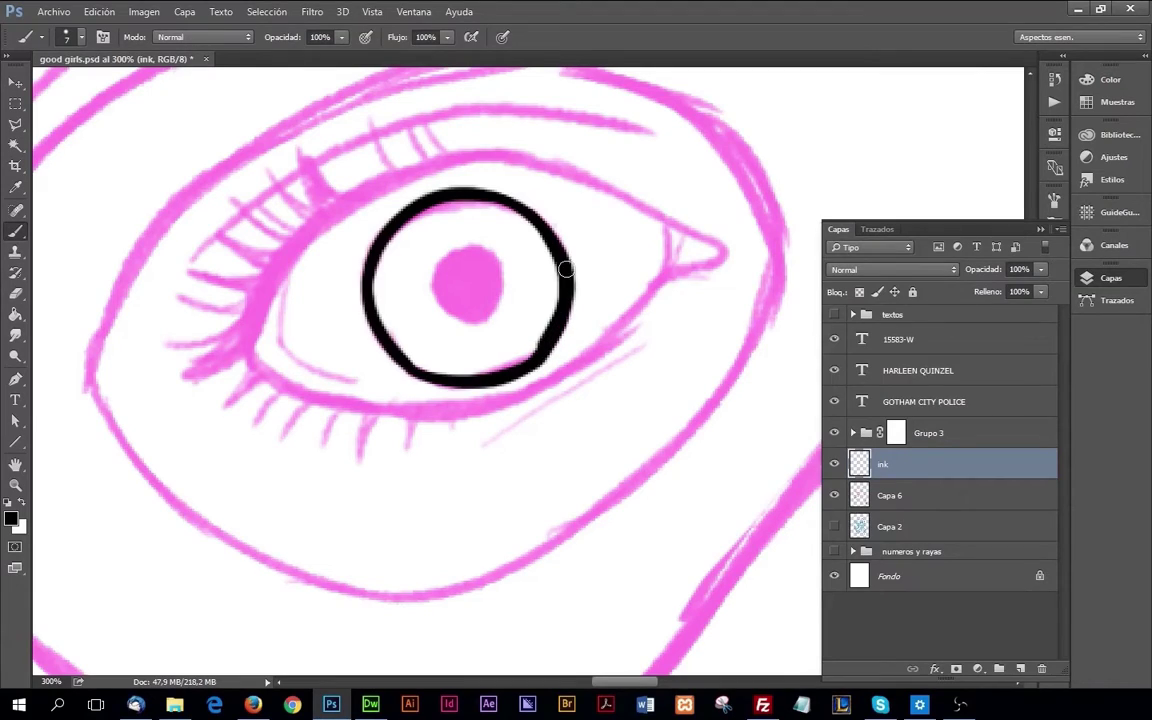
Step: Erase stray ink around the iris and fill the left pupil solid black
key(e)
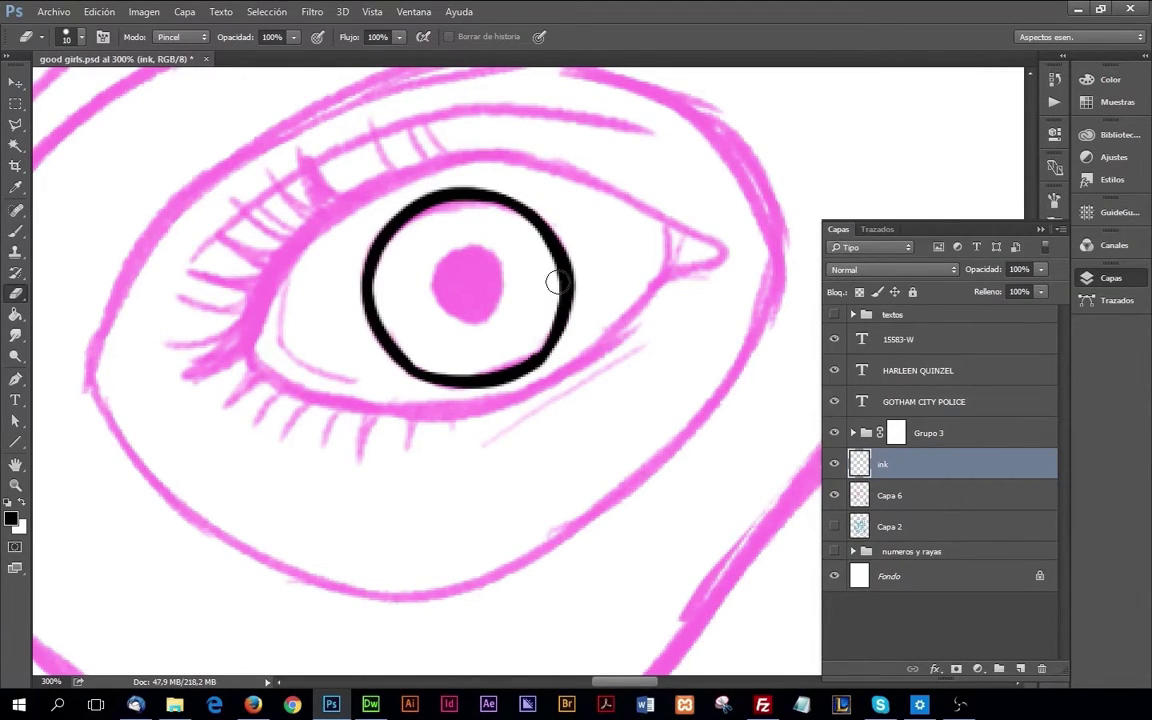
key(b)
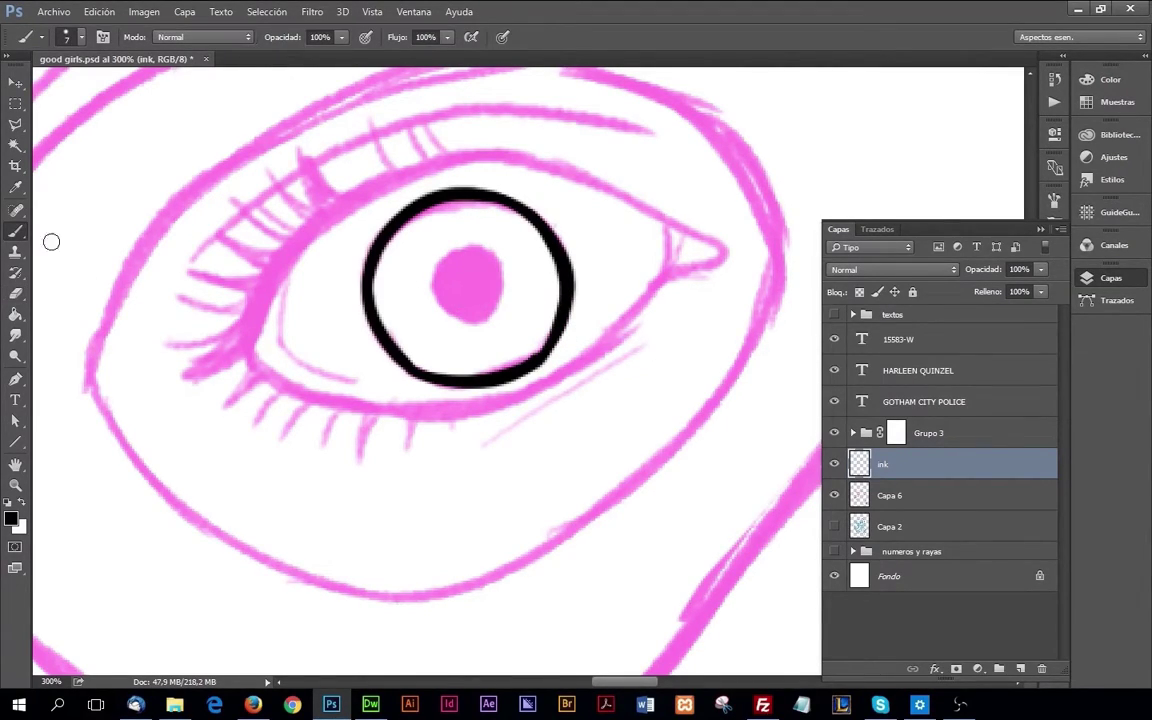
mouse_move(440, 265)
mouse_down()
mouse_move(495, 300)
mouse_move(485, 295)
mouse_up()
drag(673, 317, 583, 290)
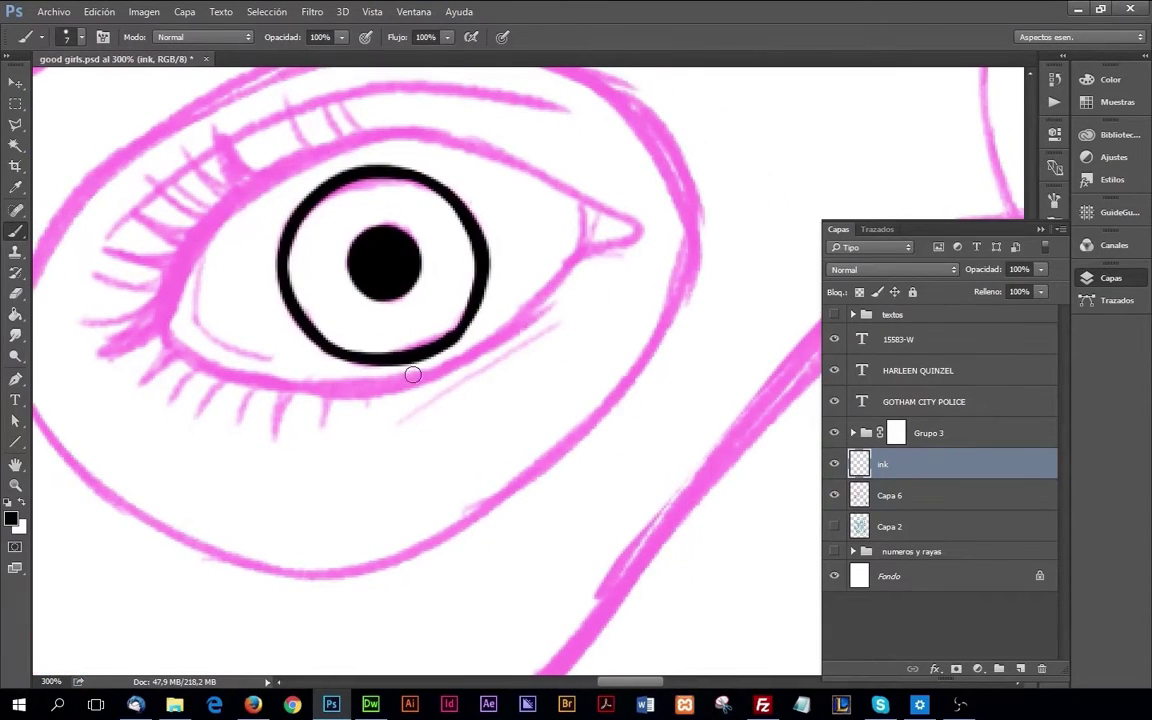
drag(411, 373, 507, 383)
Step: Draw a thick eyeliner along the left eye's upper lid, undoing stray strokes
mouse_move(205, 362)
mouse_down()
mouse_move(268, 340)
mouse_move(338, 214)
mouse_up()
drag(262, 305, 363, 160)
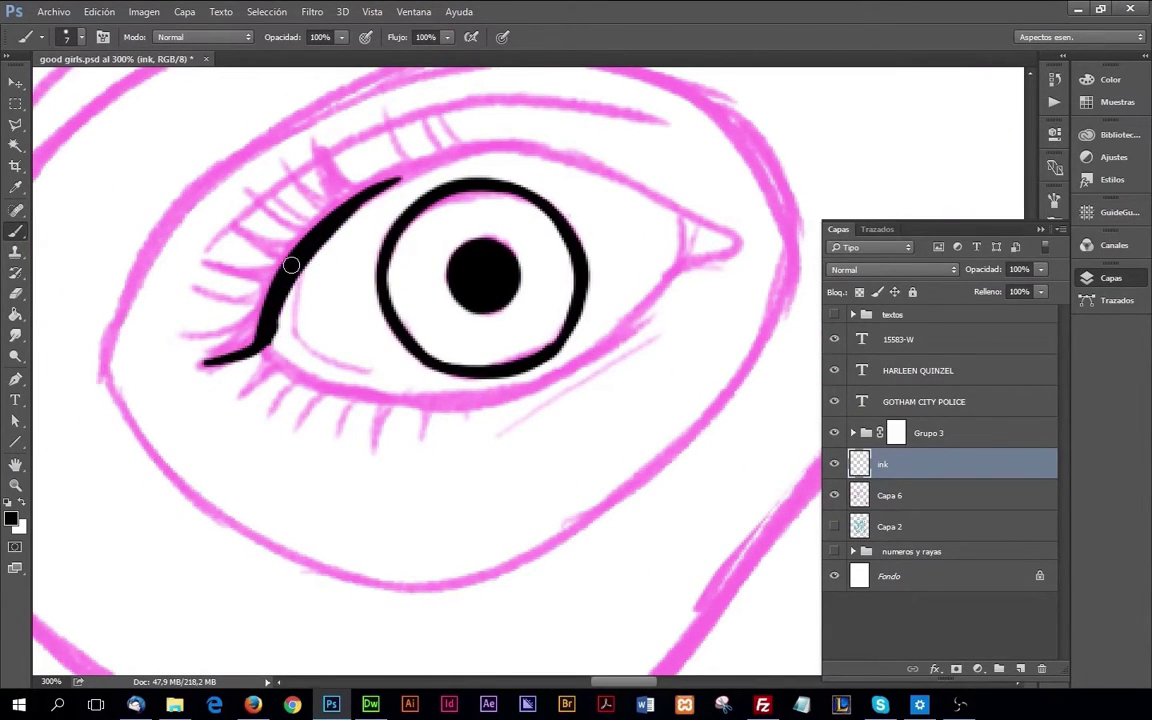
drag(290, 250, 405, 138)
drag(240, 275, 385, 150)
mouse_move(330, 185)
mouse_down()
mouse_move(450, 159)
mouse_move(460, 140)
mouse_move(541, 120)
mouse_up()
key(ctrl+z)
key(ctrl+alt+z)
mouse_move(424, 164)
mouse_down()
mouse_move(663, 206)
mouse_move(697, 262)
mouse_move(657, 288)
mouse_up()
key(ctrl+z)
key(ctrl+z)
Step: Thicken the upper lid line and fan tapered eyelashes along it
drag(335, 170, 455, 148)
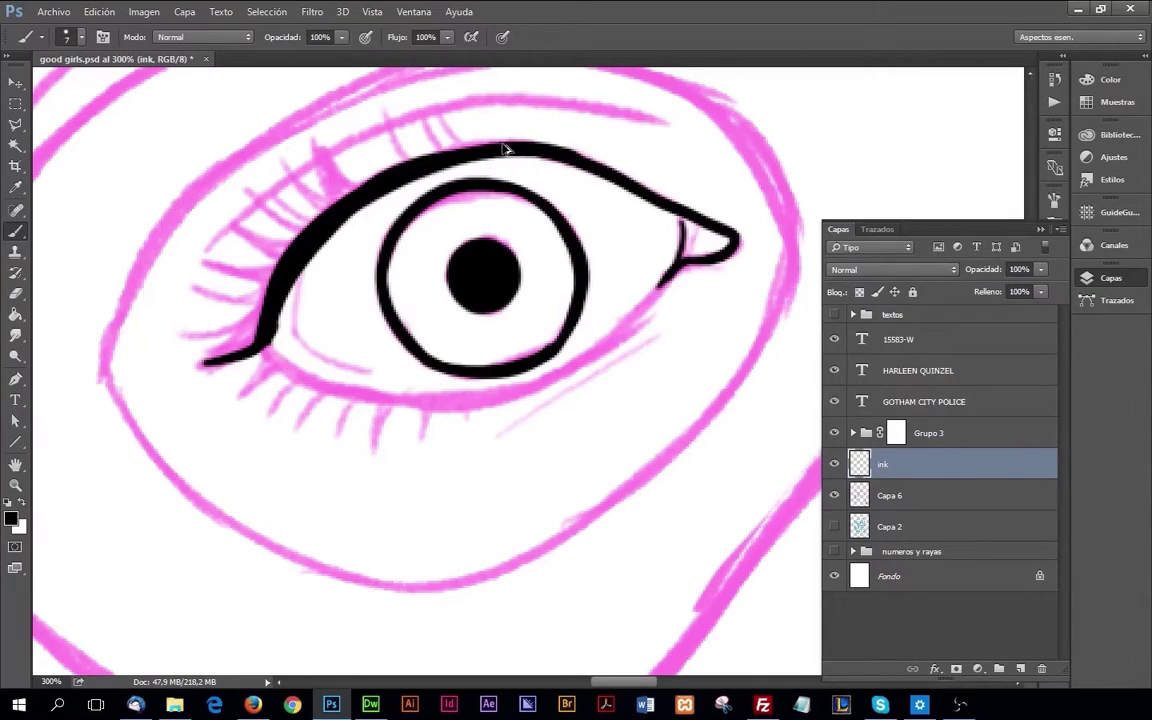
drag(279, 273, 190, 337)
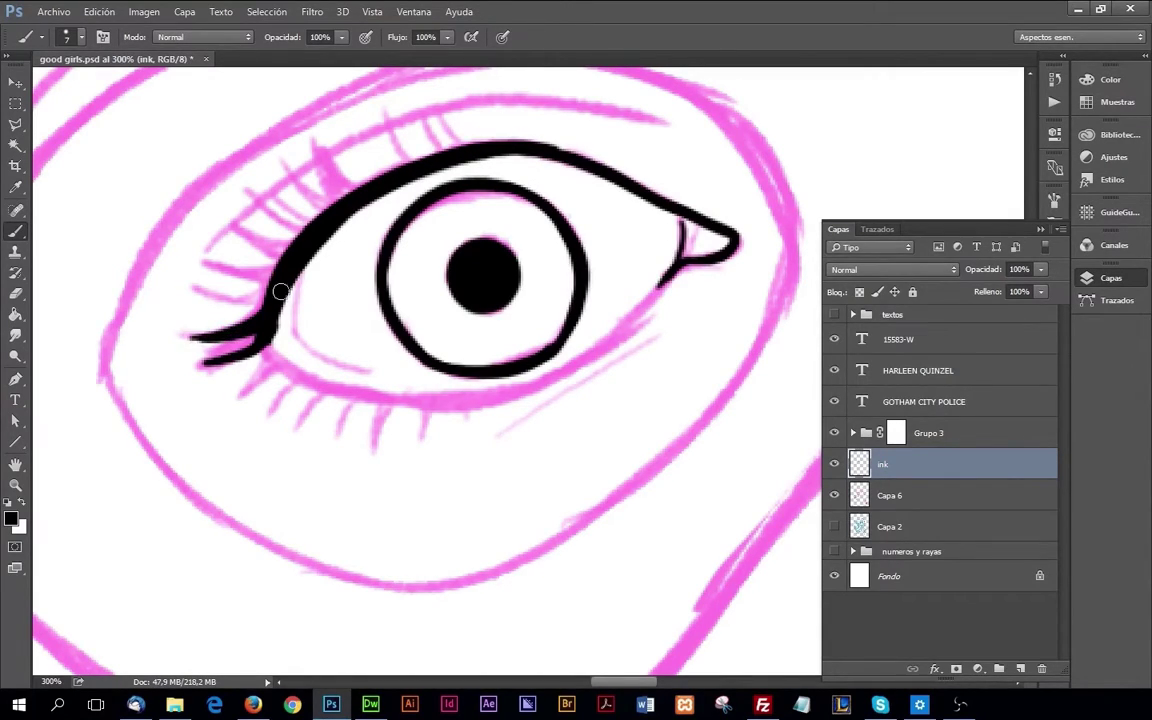
mouse_move(272, 270)
mouse_down()
mouse_move(203, 263)
mouse_move(192, 297)
mouse_up()
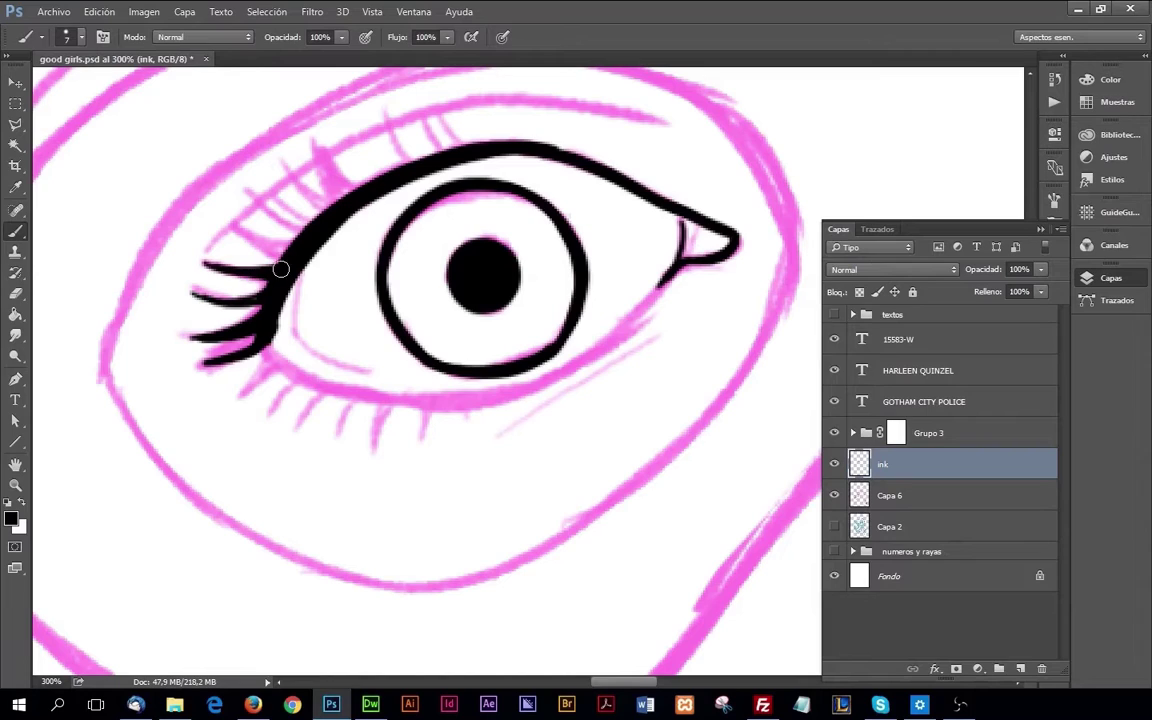
drag(290, 255, 225, 218)
drag(305, 228, 245, 187)
drag(328, 205, 281, 162)
drag(355, 183, 316, 136)
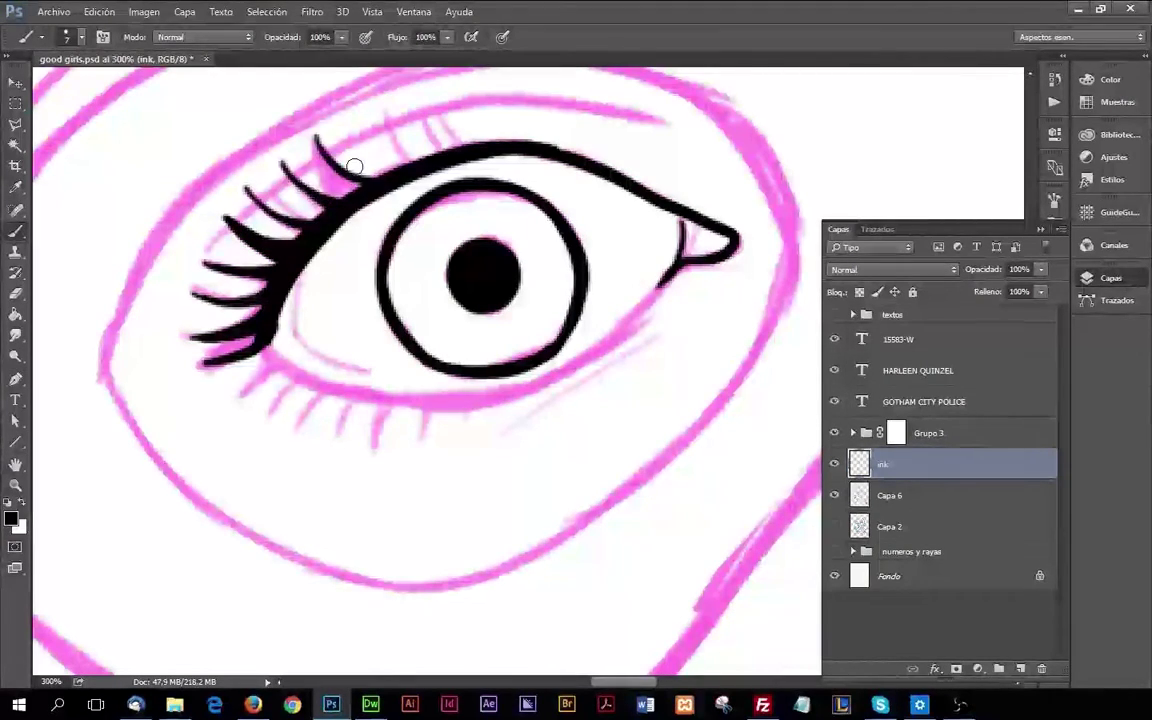
drag(412, 158, 381, 107)
drag(446, 150, 416, 93)
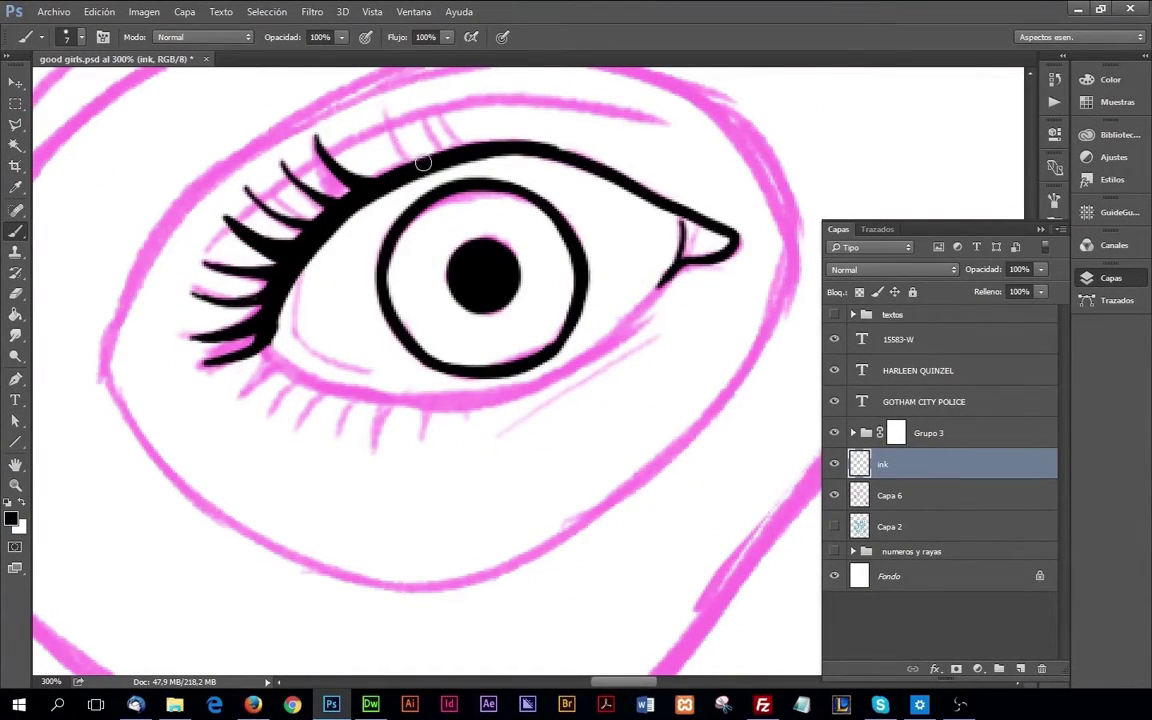
mouse_move(404, 160)
mouse_down()
mouse_move(382, 107)
mouse_move(447, 155)
mouse_up()
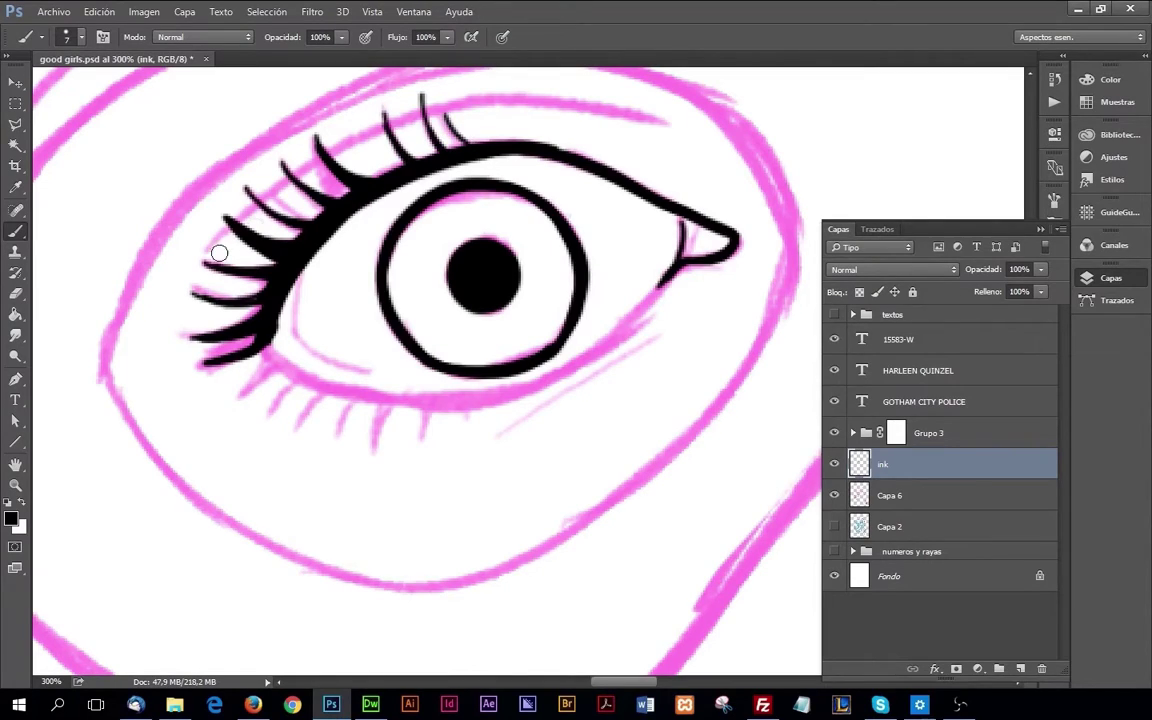
Step: Ink a thick lower lid line from the inner corner to the outer corner
mouse_move(291, 285)
mouse_down()
mouse_move(296, 230)
mouse_move(350, 312)
mouse_up()
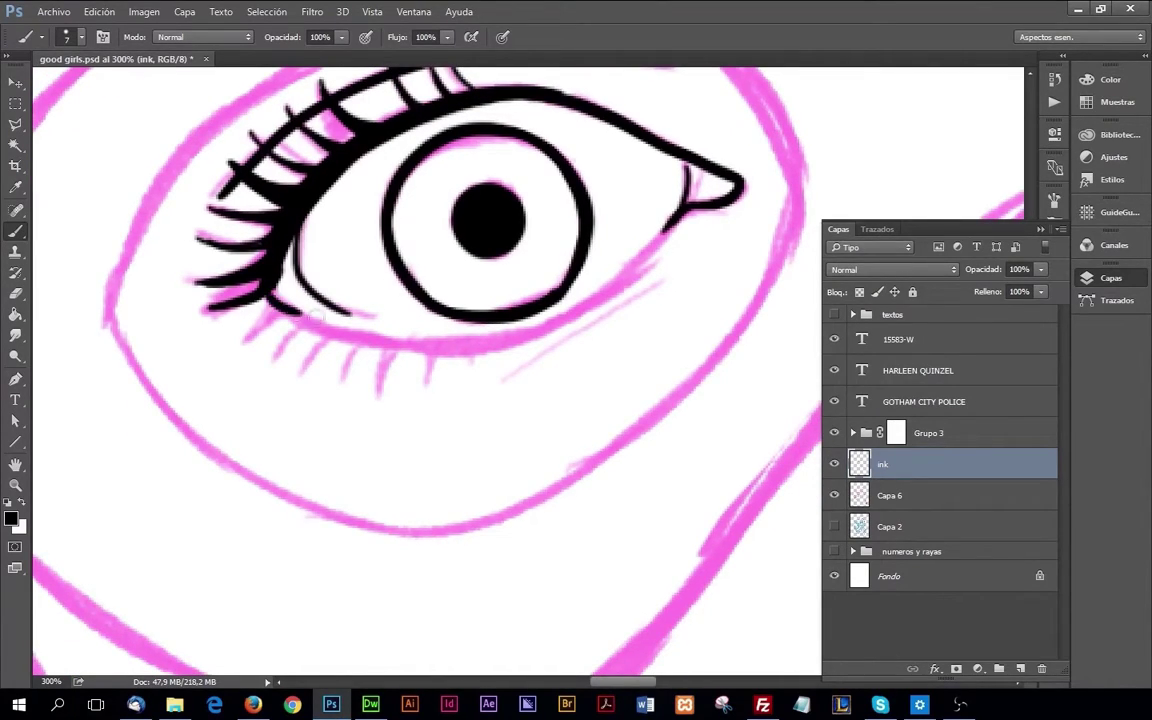
drag(272, 290, 480, 345)
key(ctrl+z)
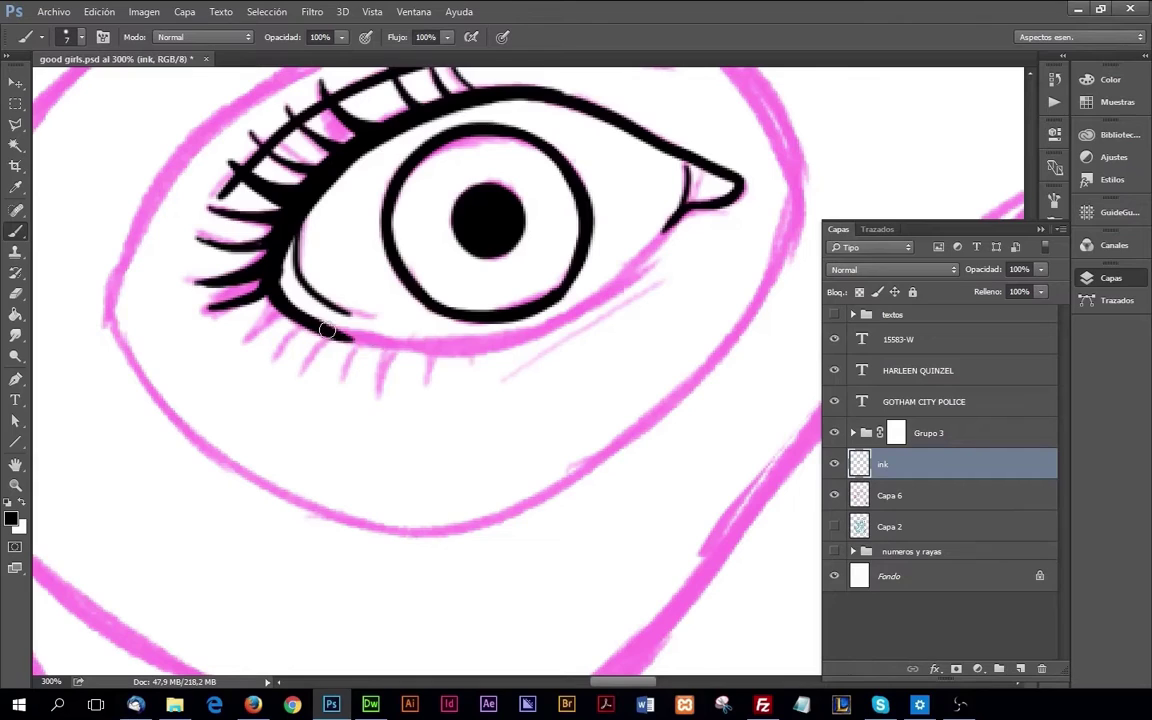
drag(285, 310, 665, 225)
Step: Add short lashes under the lower lid, then zoom out to see the whole face
drag(334, 294, 373, 249)
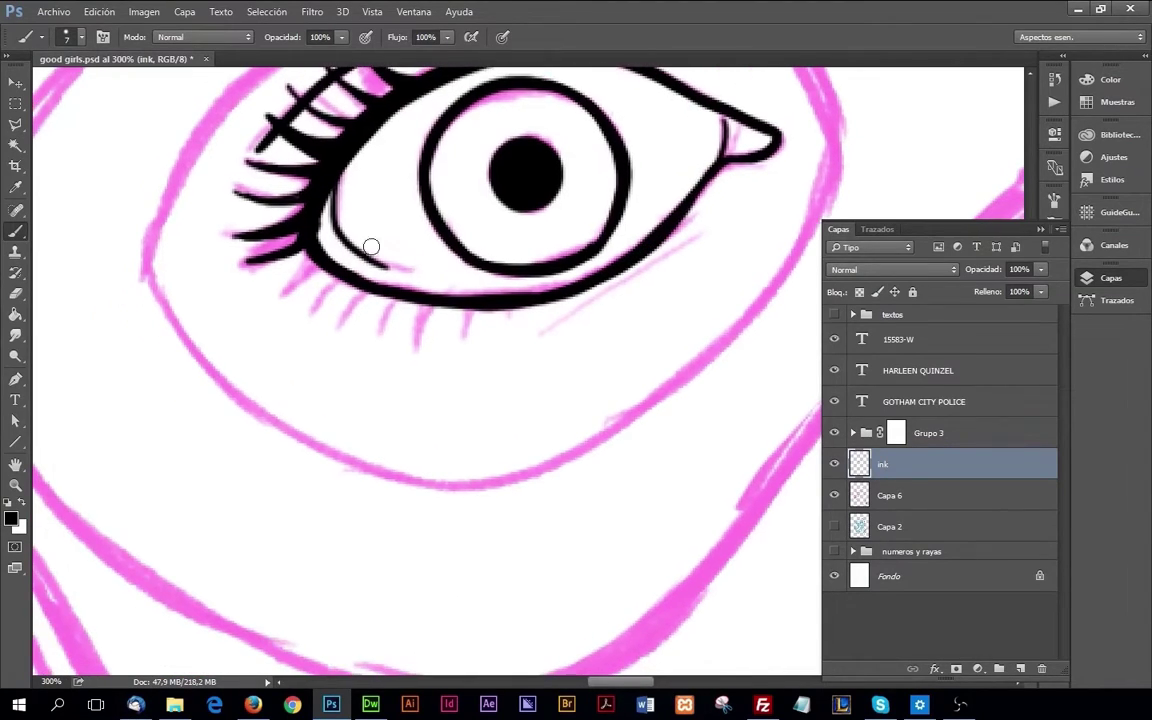
drag(306, 302, 340, 286)
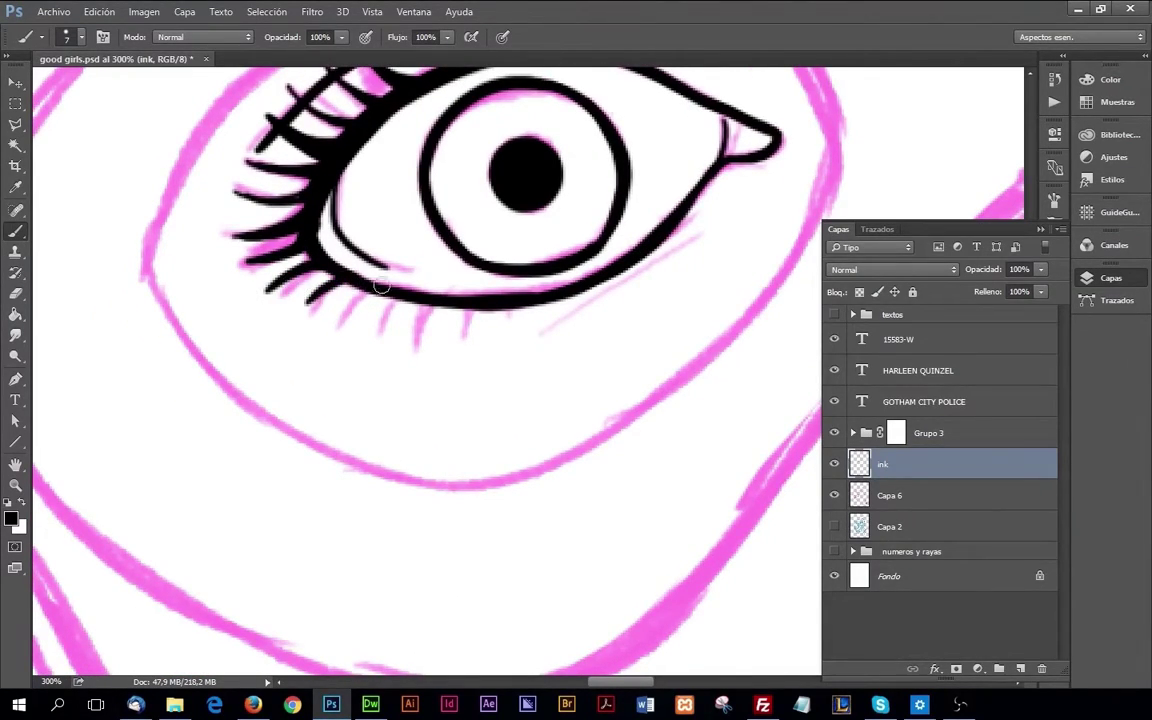
drag(378, 337, 398, 305)
drag(416, 345, 429, 309)
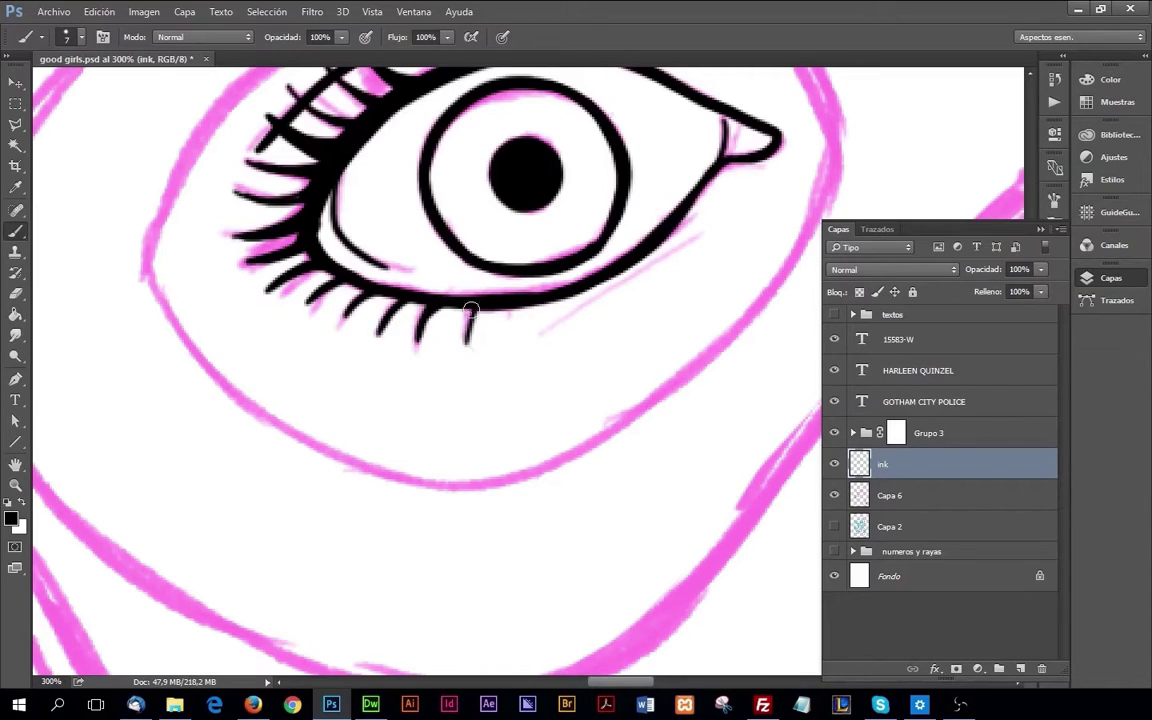
key(z)
alt+click(596, 301)
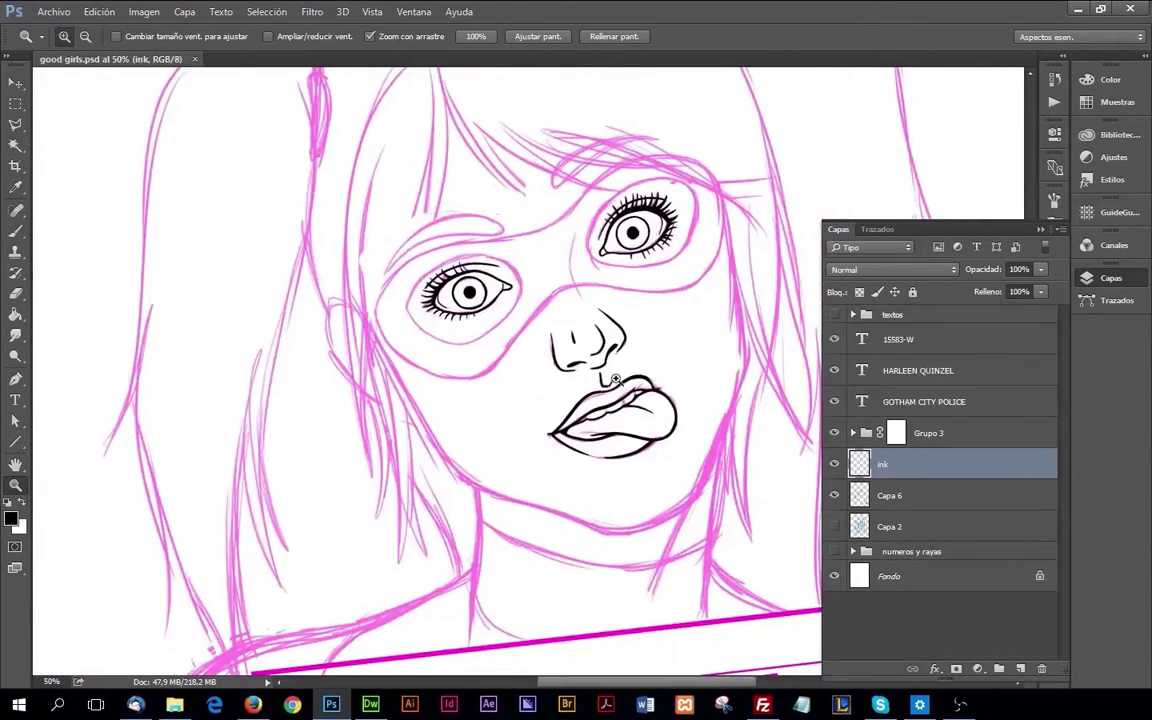
Step: Zoom in on the nose and ink its bridge
click(615, 380)
key(b)
drag(488, 132, 507, 392)
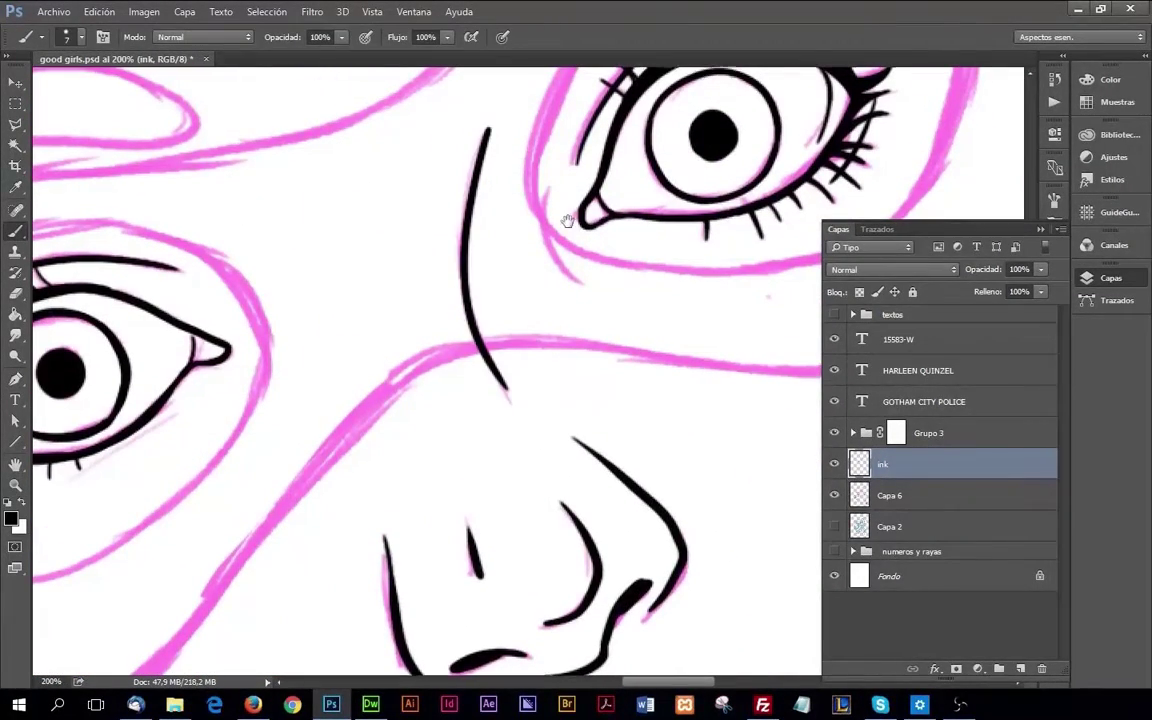
drag(567, 220, 563, 297)
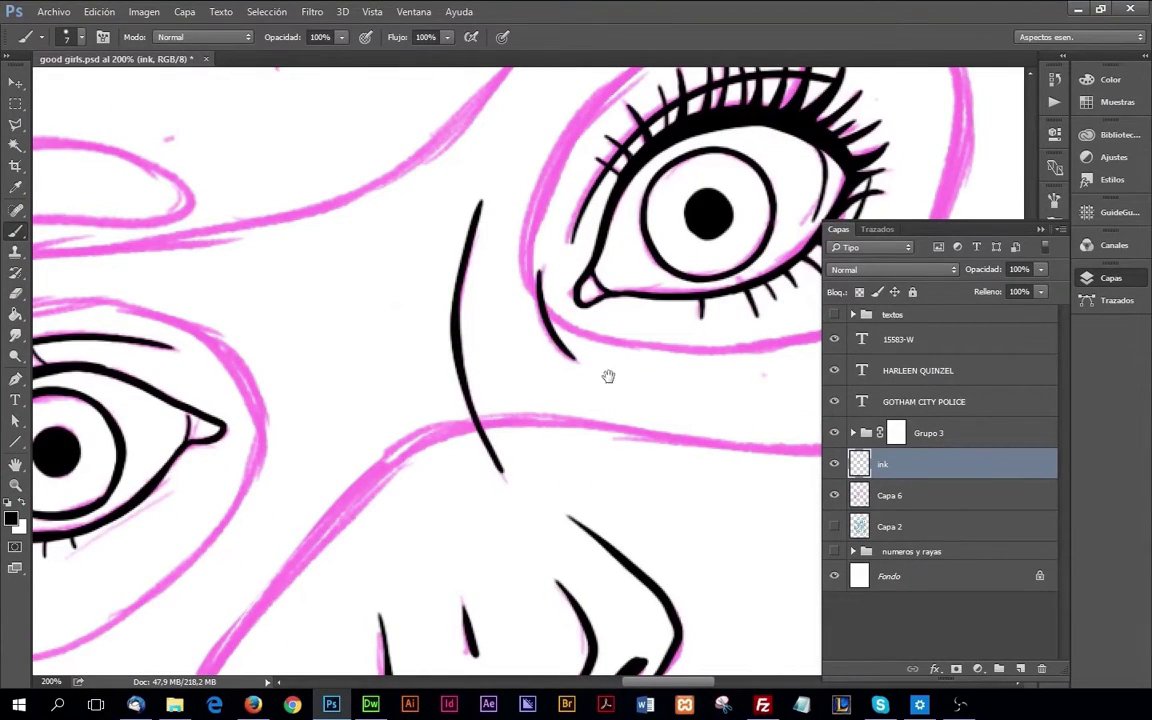
mouse_move(512, 495)
mouse_down()
mouse_move(623, 441)
mouse_move(455, 630)
mouse_up()
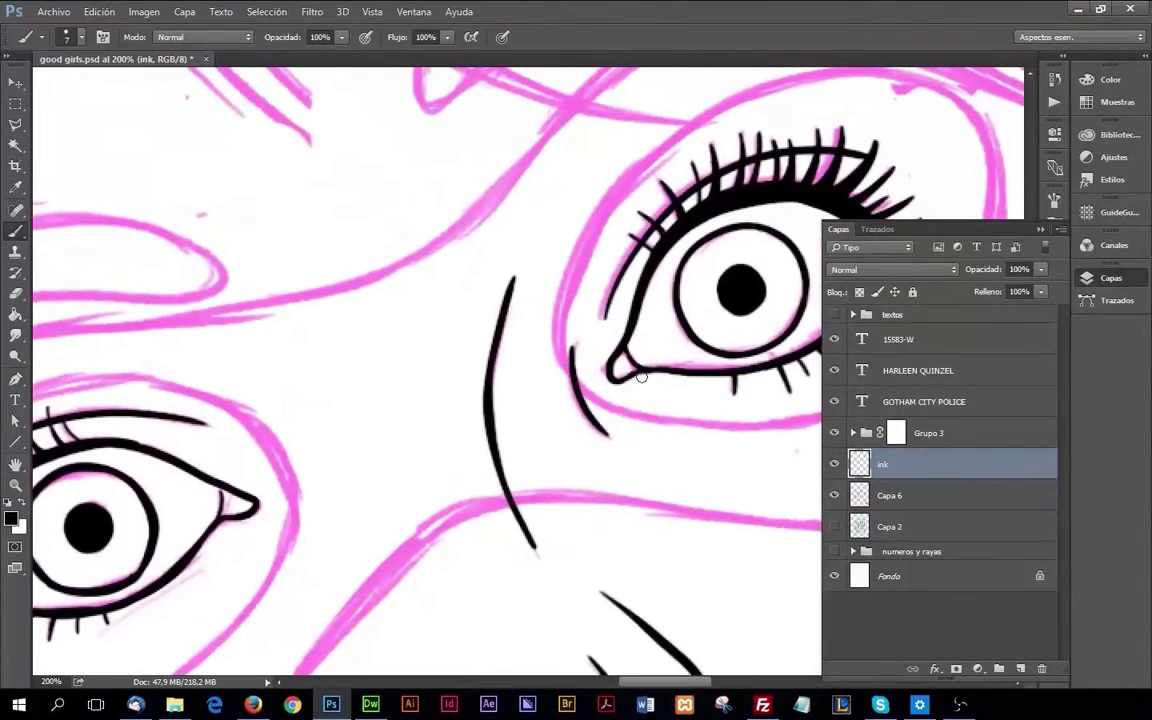
Step: Ink hair strands above the left eye
key(ctrl+minus)
key(ctrl+minus)
drag(559, 239, 643, 377)
key(ctrl+plus)
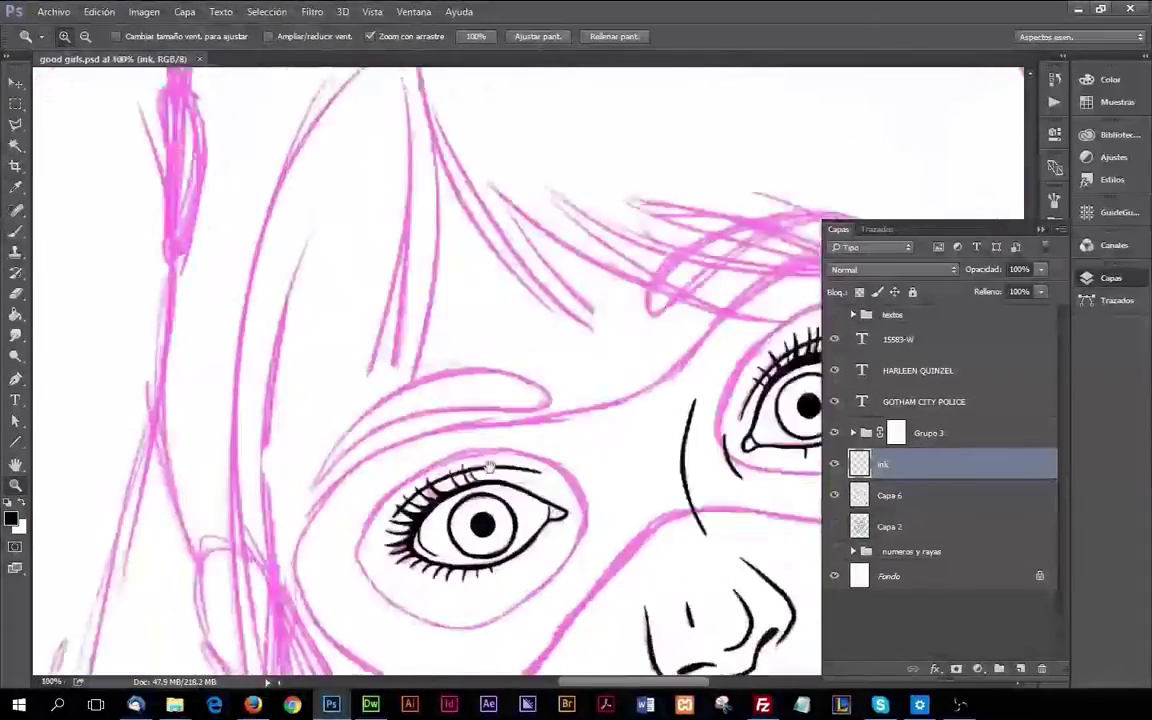
drag(436, 387, 428, 333)
mouse_move(455, 180)
mouse_down()
mouse_move(415, 440)
mouse_move(365, 540)
mouse_up()
drag(400, 500, 423, 406)
Step: Ink long hair strands left of the eye and touch them up with the eraser
drag(446, 82, 377, 478)
drag(430, 183, 430, 113)
drag(403, 120, 358, 328)
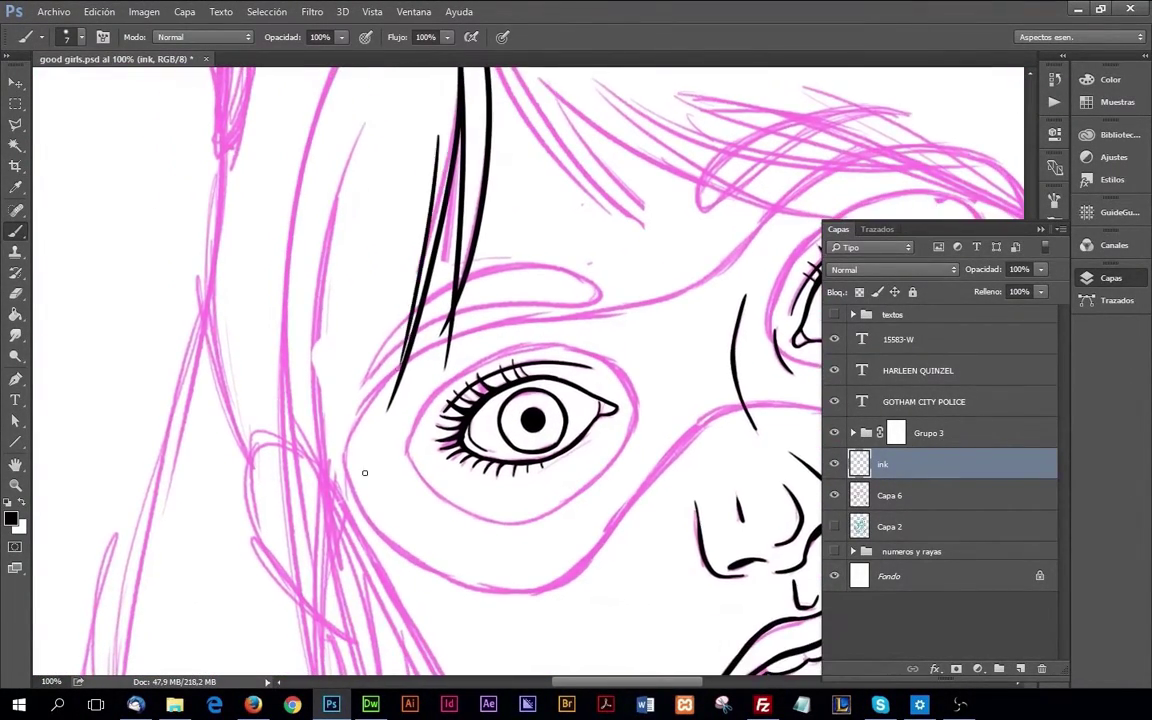
drag(393, 141, 329, 500)
mouse_move(400, 200)
mouse_down()
mouse_move(400, 167)
mouse_move(448, 210)
mouse_move(436, 149)
mouse_up()
key(e)
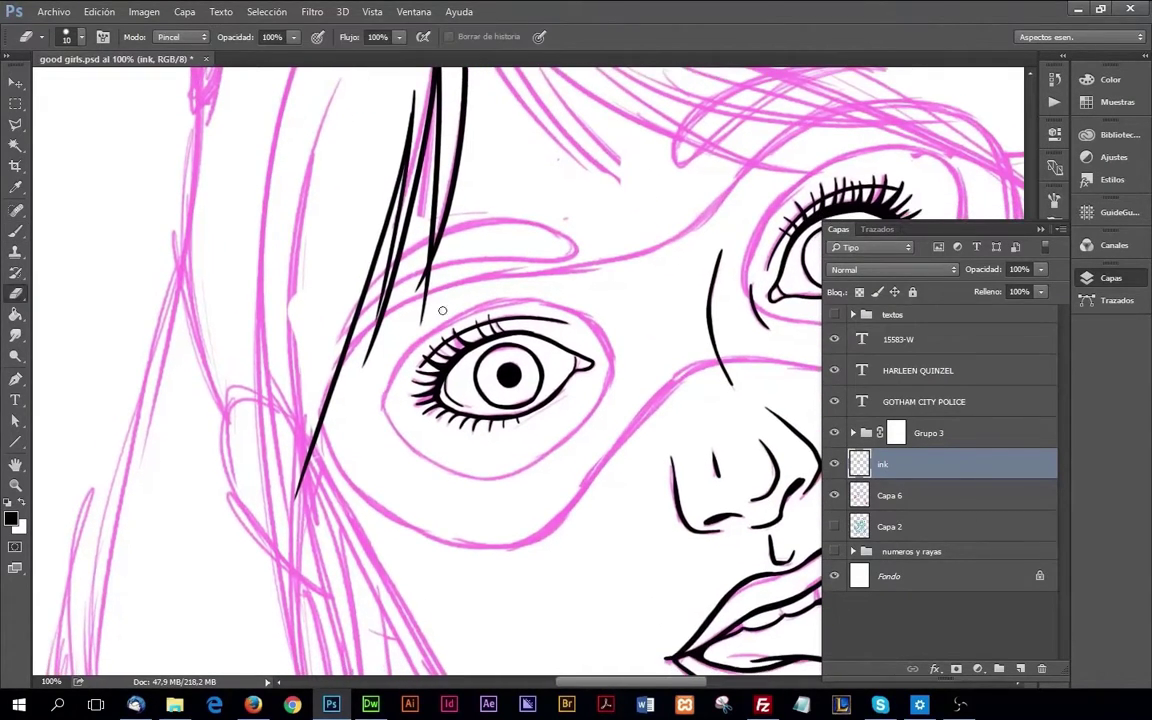
drag(475, 323, 472, 263)
key(b)
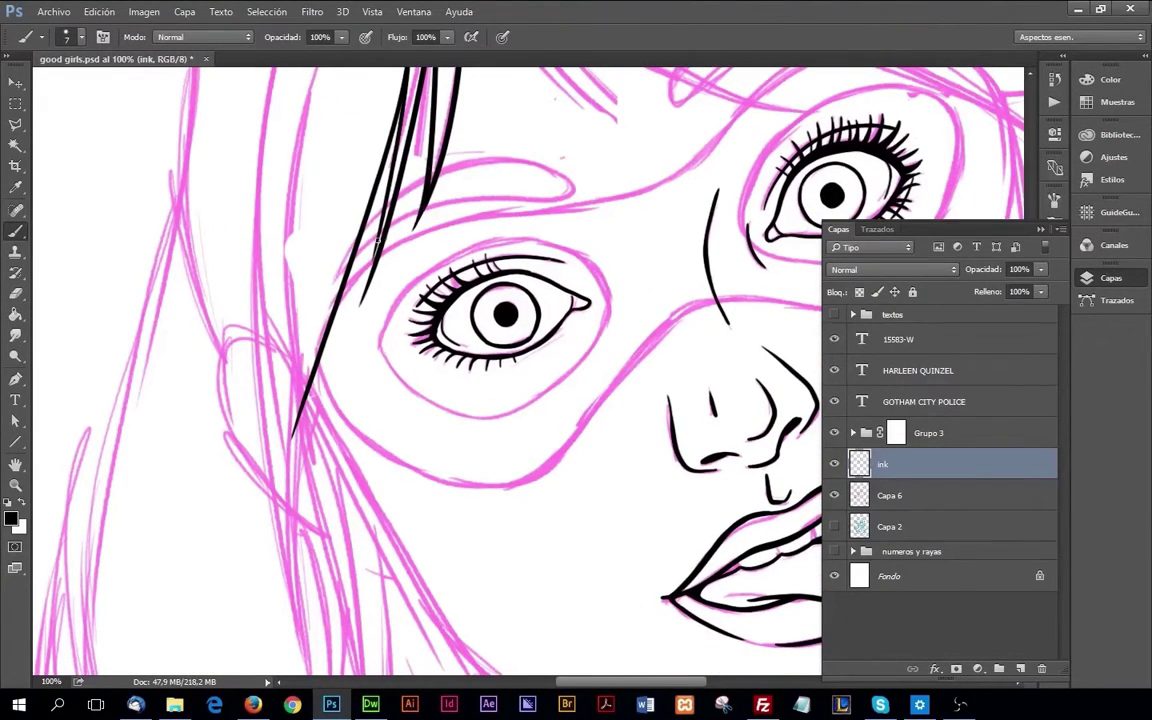
key(e)
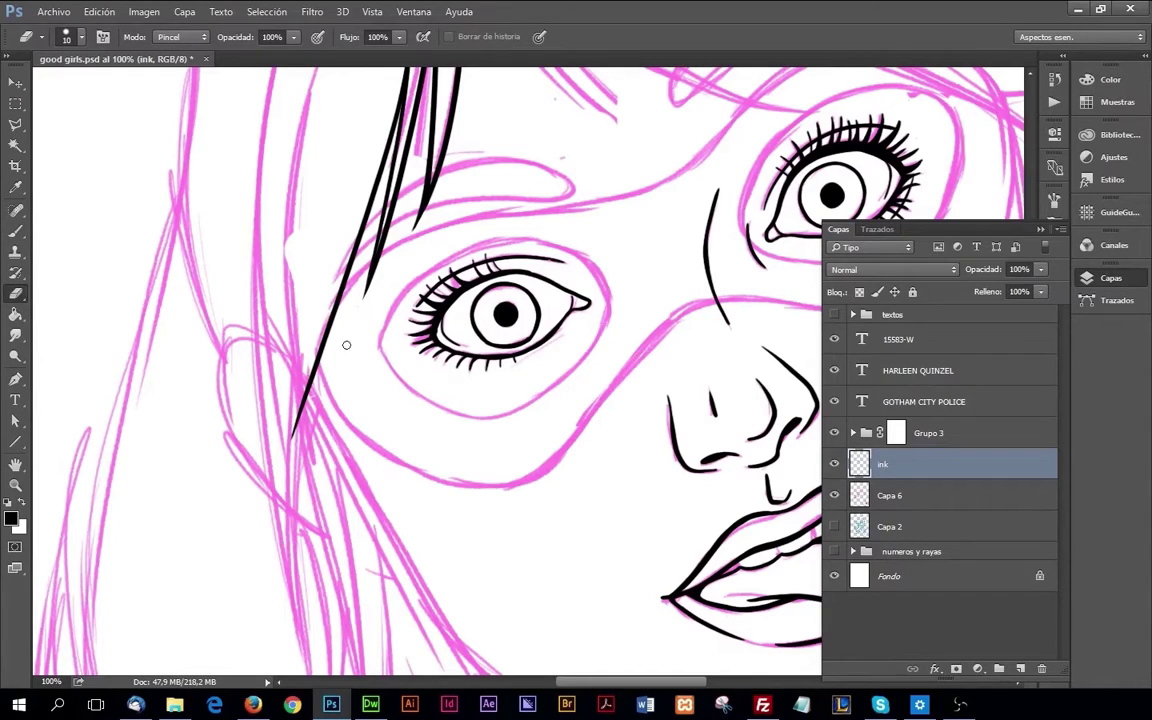
Step: Draw and redraw a long curving hair strand beside the face, undoing the last stroke
scroll(424, 260, up, 5)
key(b)
scroll(494, 457, up, 3)
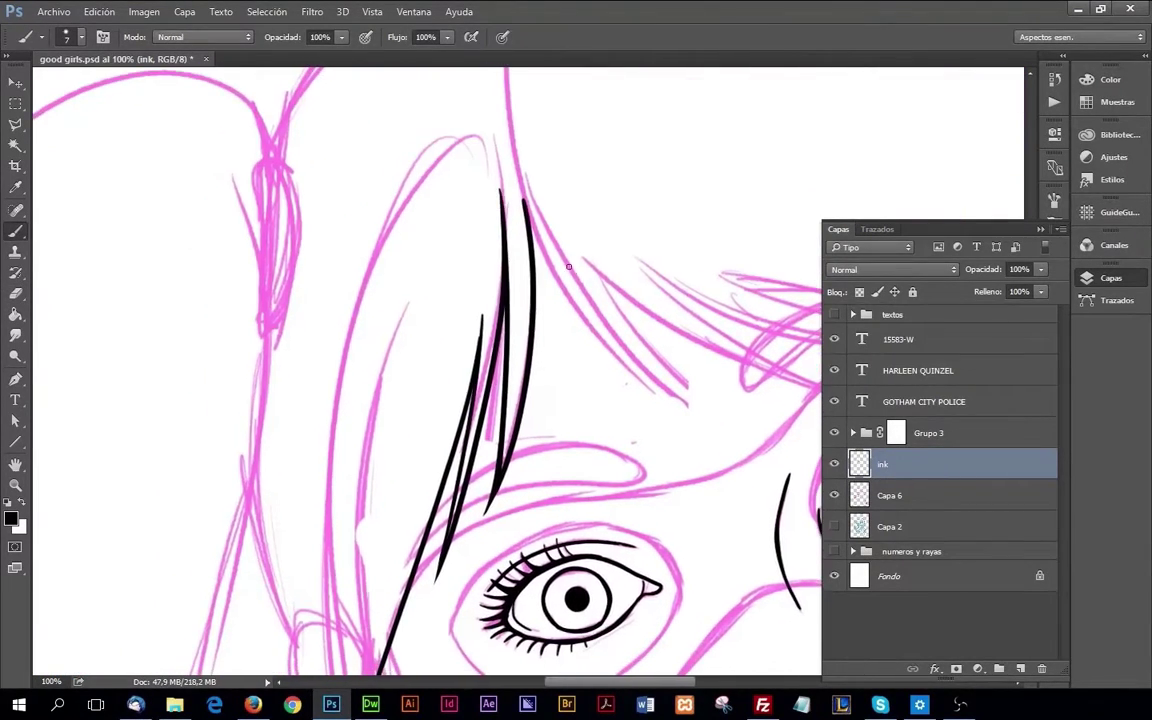
key(ctrl+minus)
scroll(400, 350, down, 2)
scroll(400, 350, up, 1)
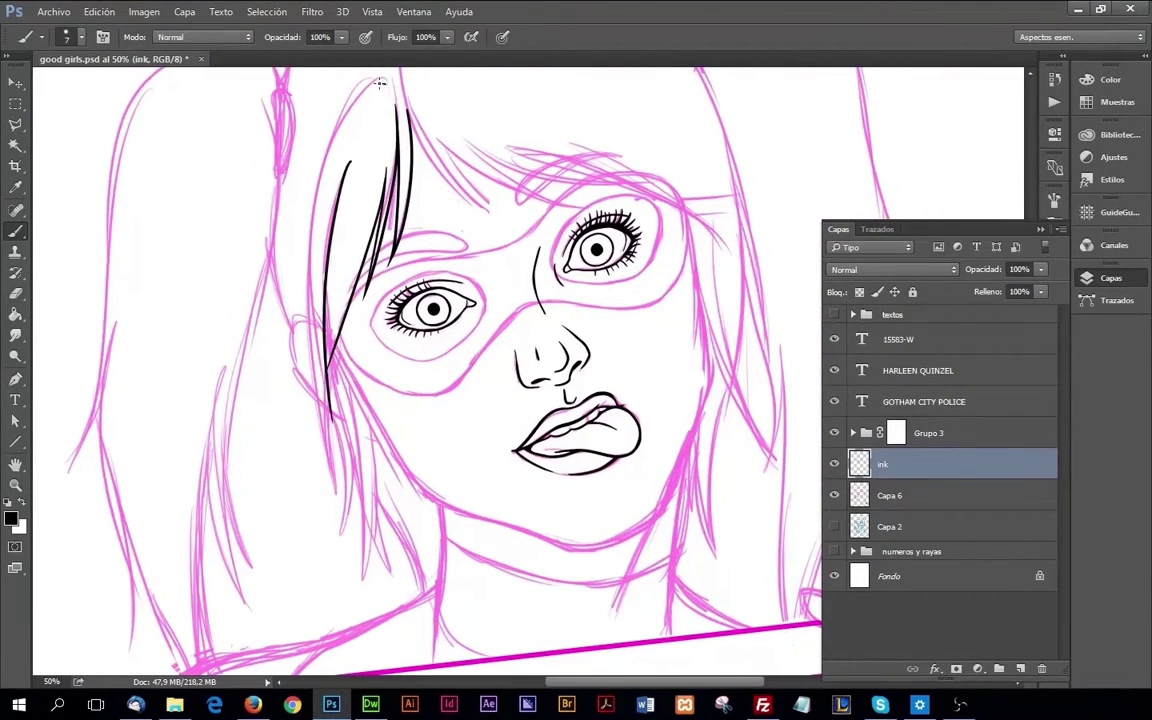
drag(380, 83, 330, 440)
key(ctrl+z)
mouse_move(340, 73)
mouse_down()
mouse_move(326, 405)
mouse_move(363, 532)
mouse_move(338, 383)
mouse_up()
key(ctrl+z)
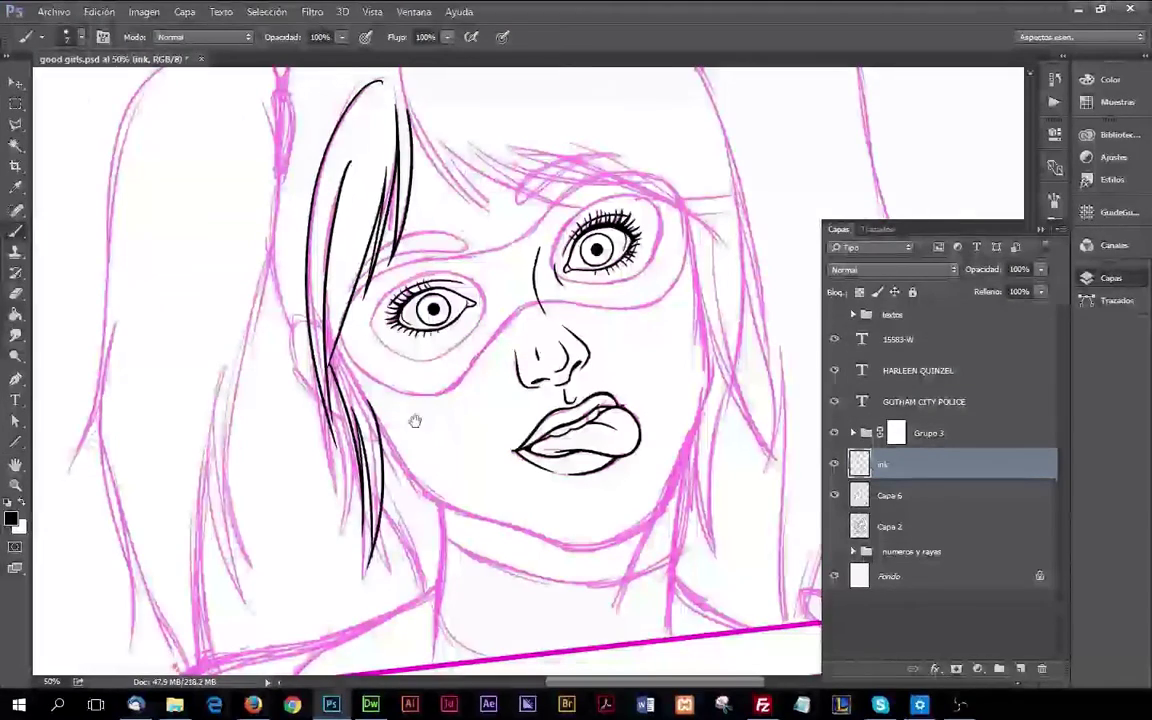
Step: Zoom to 100% on the cheek and ink another strand alongside the hair
key(z)
click(352, 347)
click(352, 347)
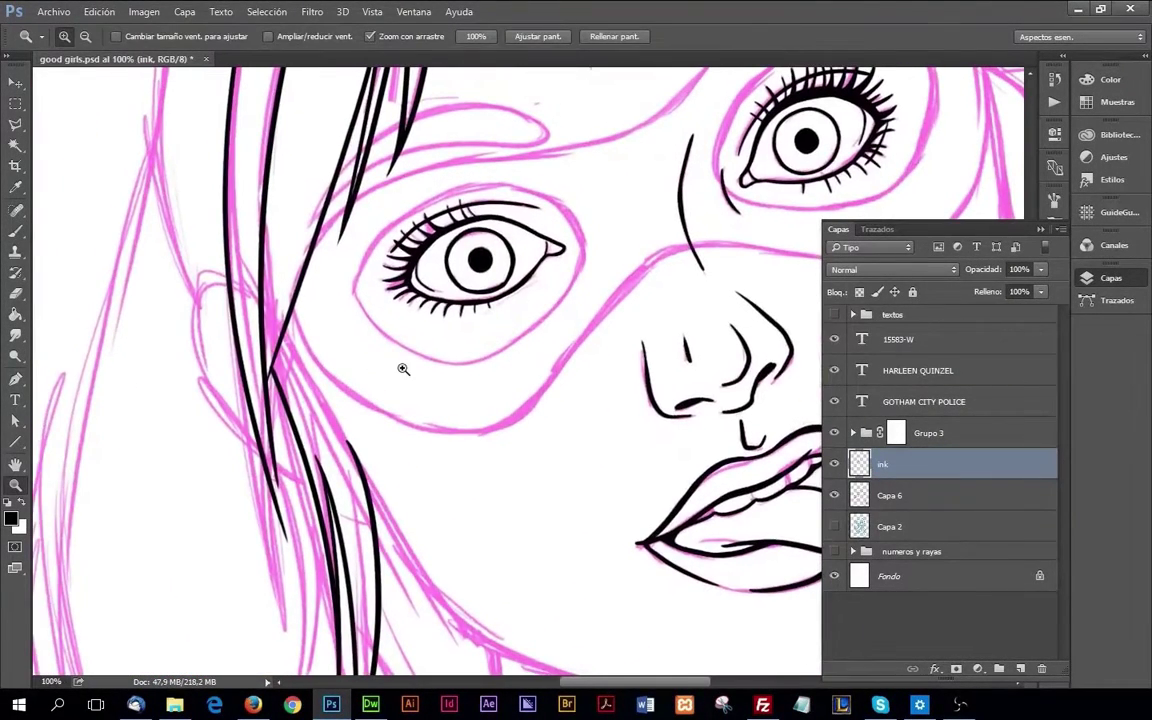
key(b)
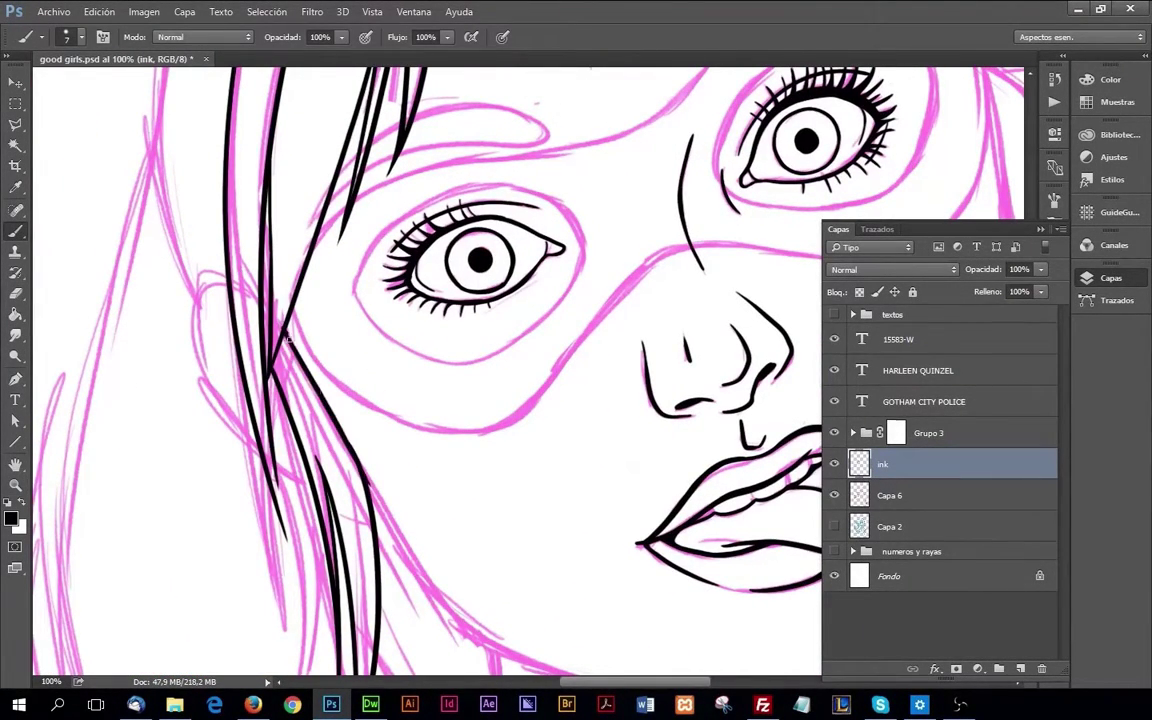
drag(345, 450, 240, 287)
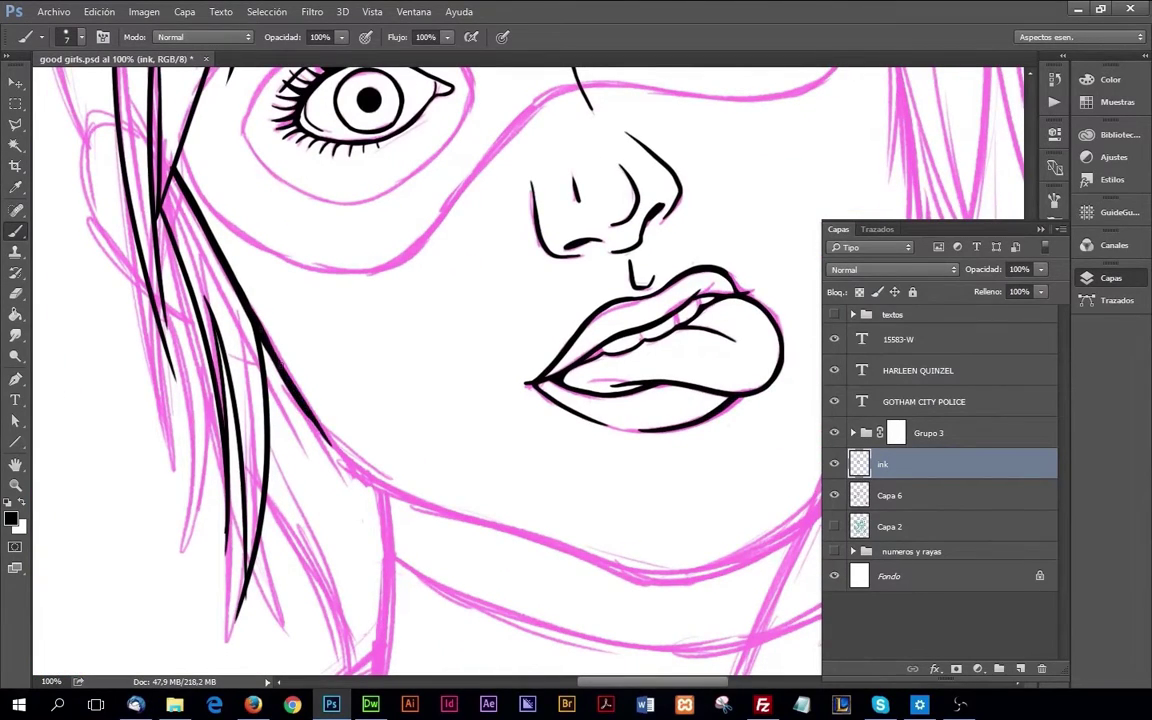
drag(343, 462, 263, 338)
drag(306, 411, 225, 341)
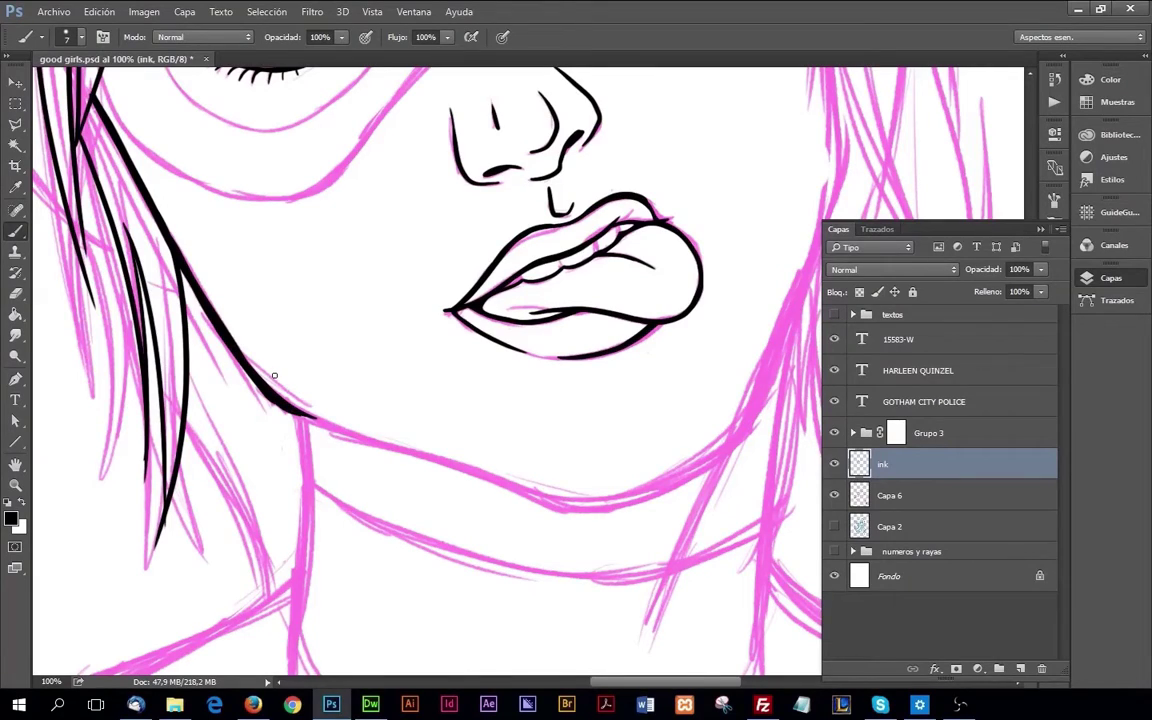
drag(274, 376, 371, 448)
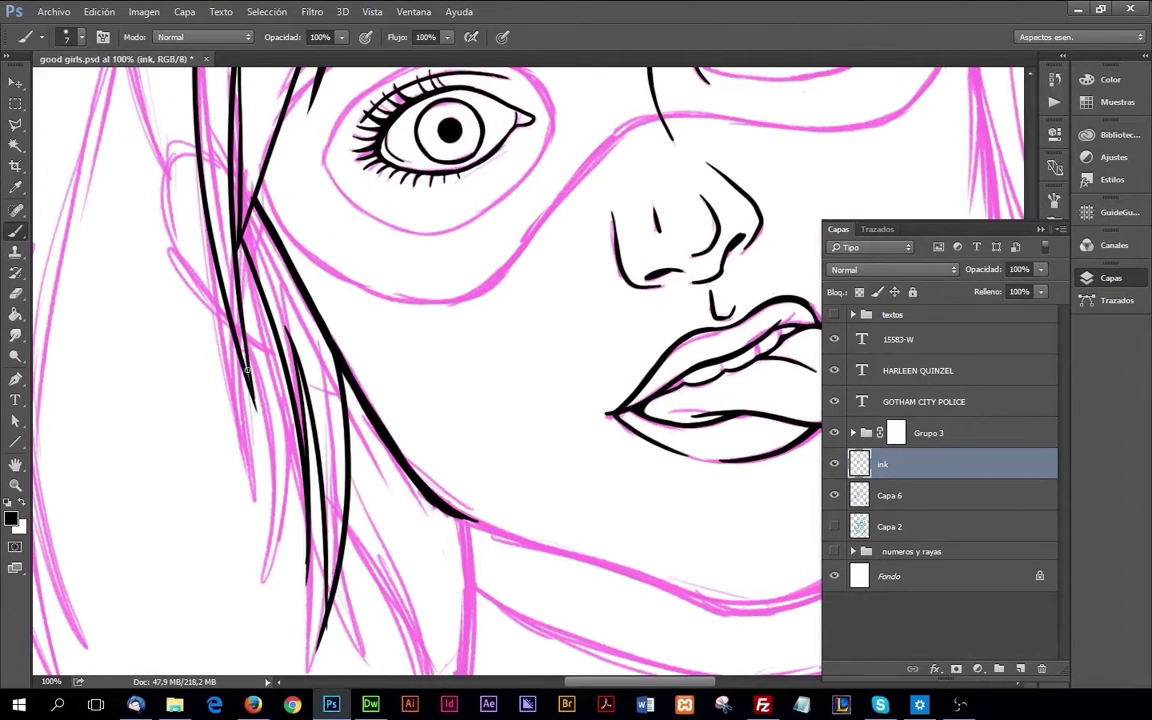
drag(182, 145, 257, 199)
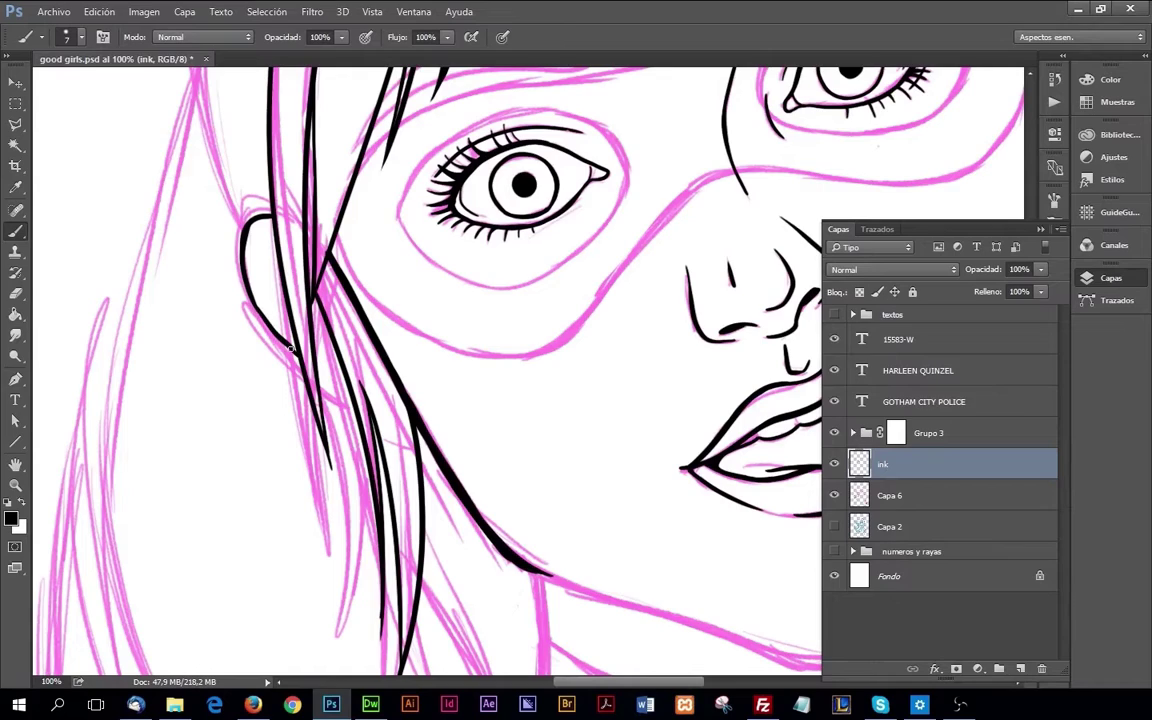
Step: Zoom out to 66.7% to review the inked face
drag(252, 235, 262, 308)
key(ctrl+minus)
key(ctrl+minus)
drag(528, 408, 471, 392)
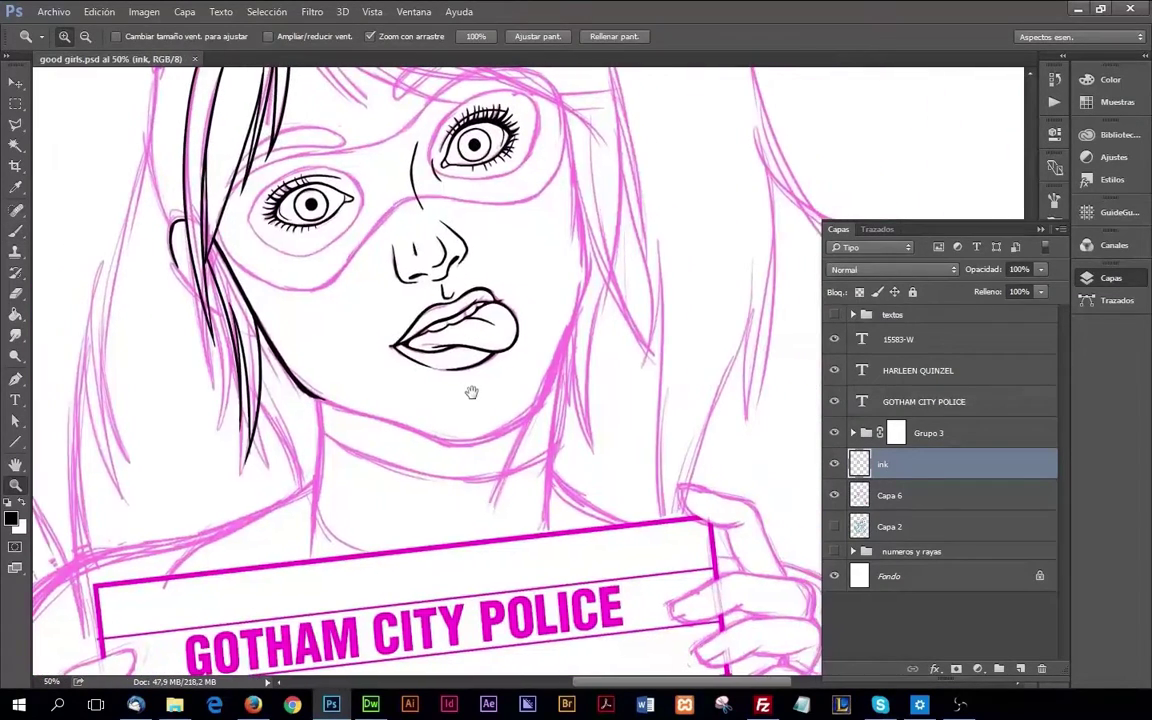
scroll(529, 253, down, 5)
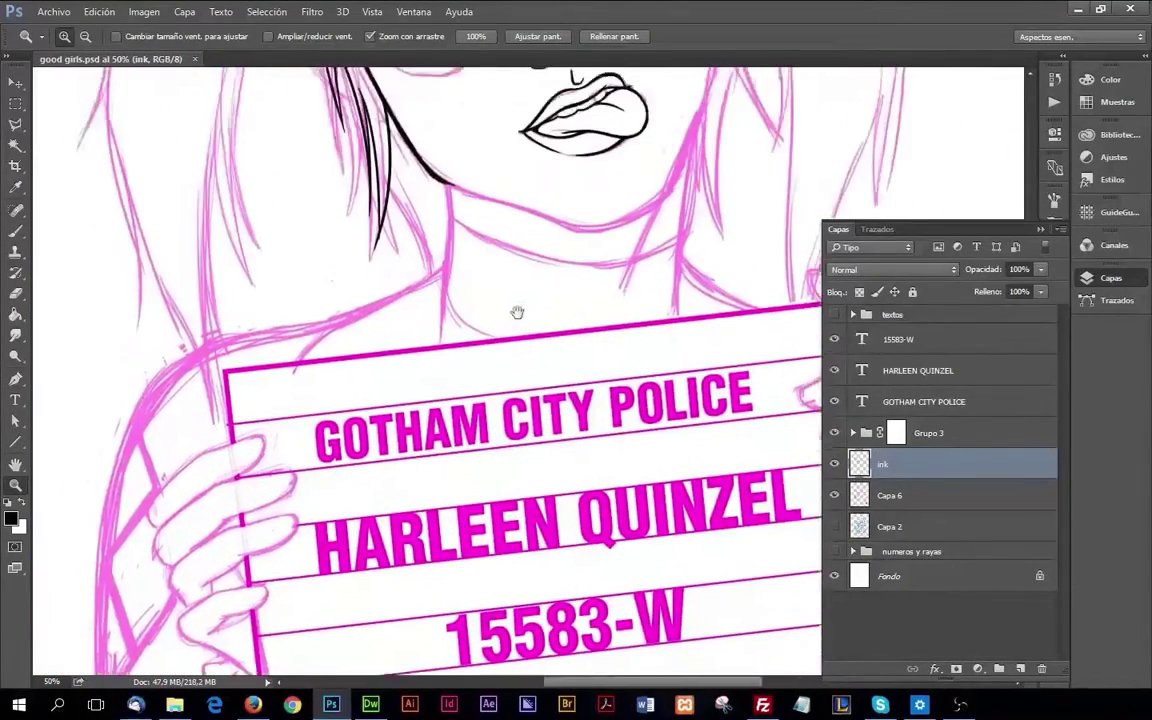
scroll(514, 311, up, 3)
key(ctrl+plus)
drag(466, 343, 473, 411)
key(b)
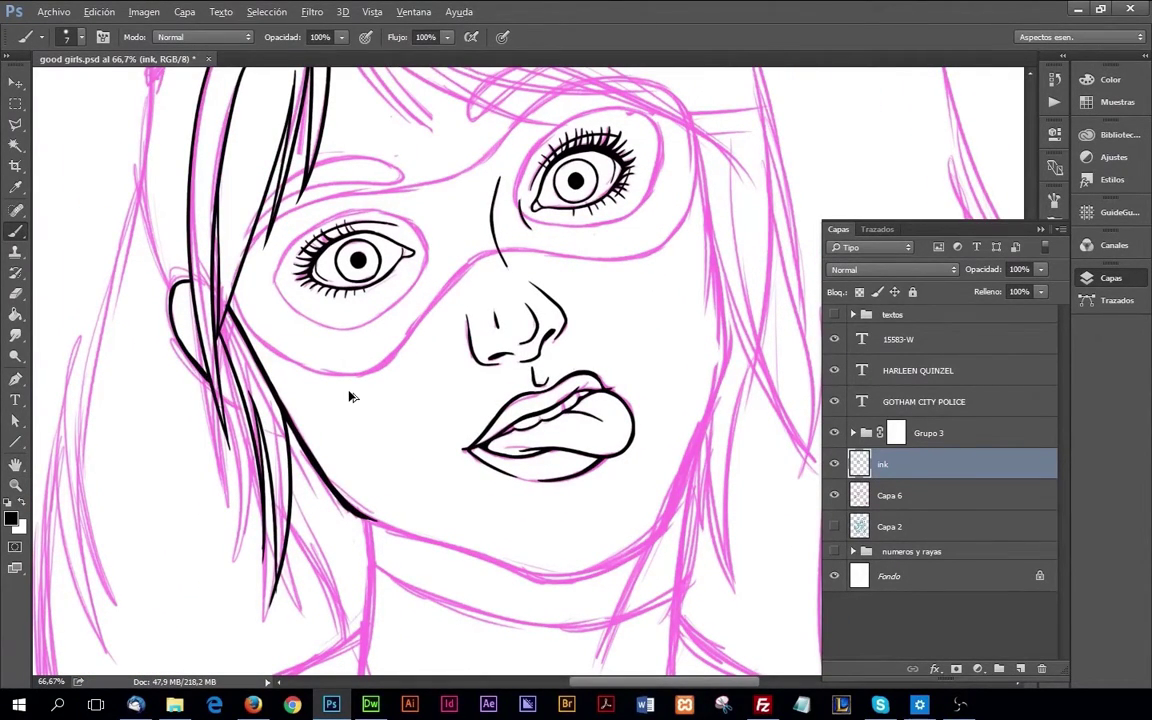
Step: Zoom to 200% on the ear and extend and thicken its outer curve
key(z)
drag(182, 385, 439, 498)
key(b)
drag(192, 234, 310, 382)
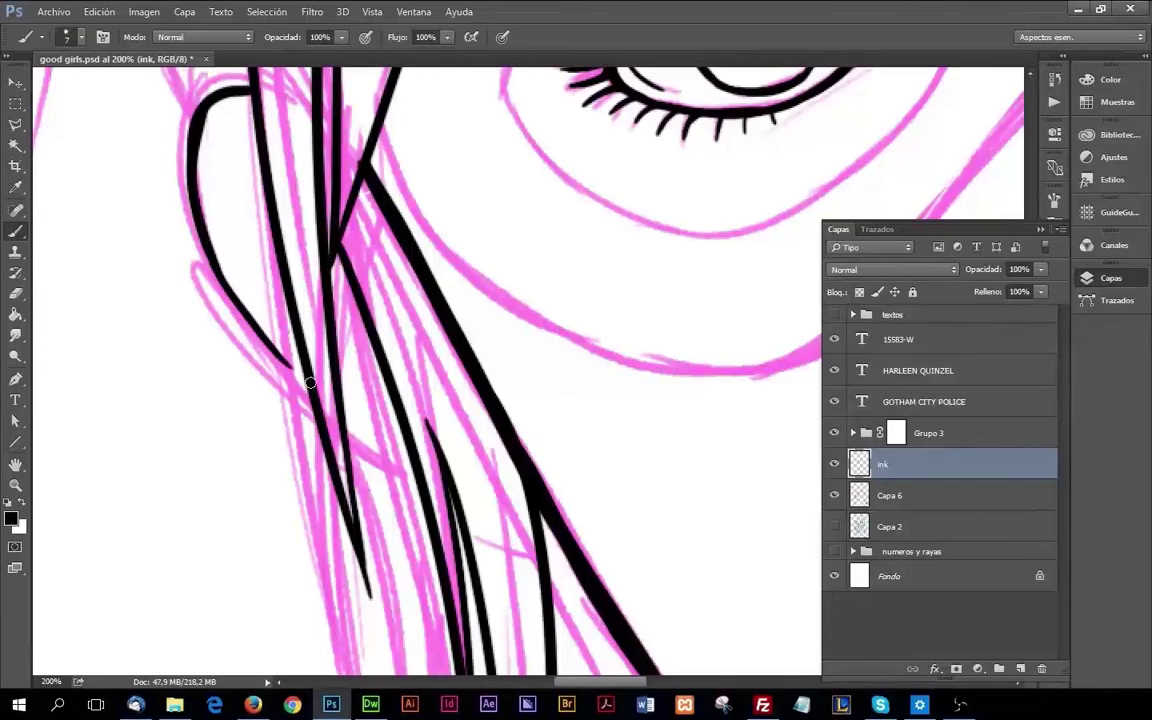
drag(232, 296, 290, 369)
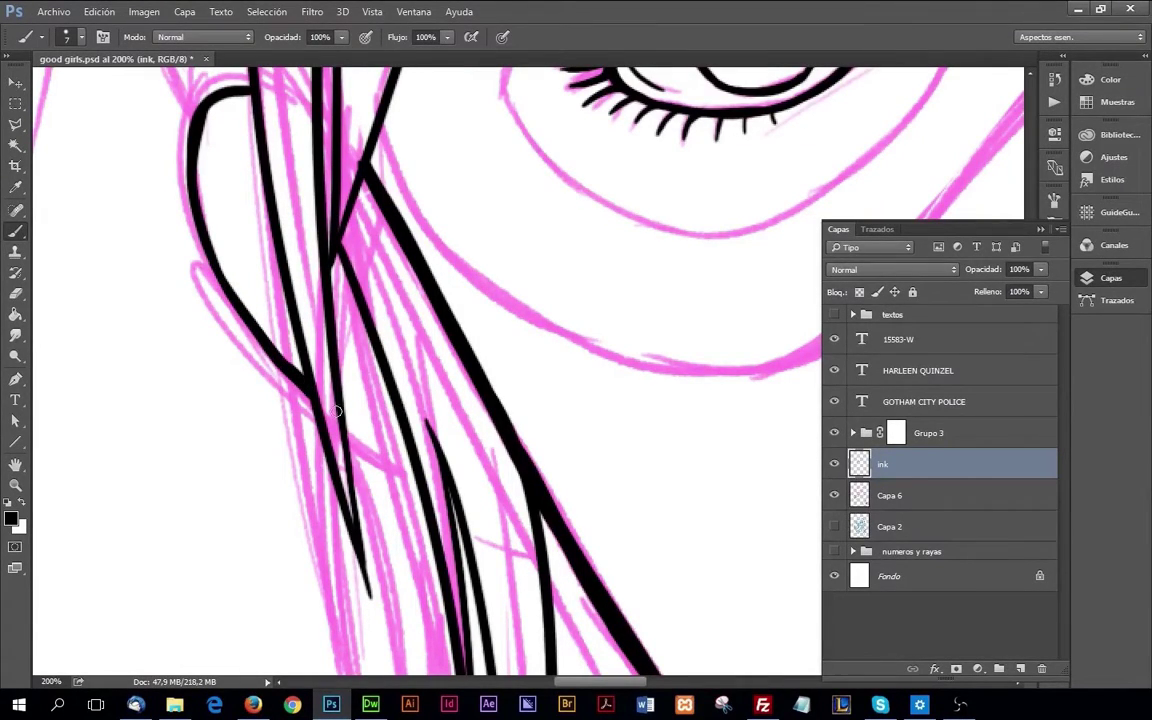
Step: Ink a diagonal strand below the ear and the inner-ear hook, then zoom out
mouse_move(340, 412)
mouse_down()
mouse_move(416, 460)
mouse_move(425, 540)
mouse_up()
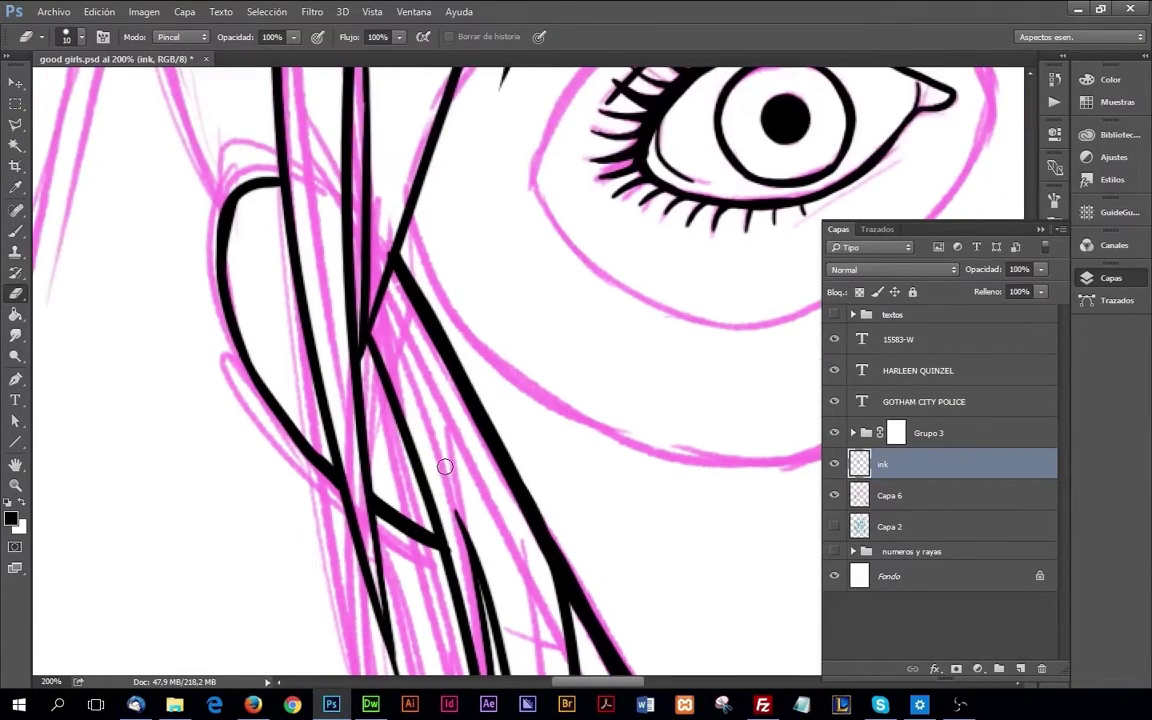
mouse_move(244, 292)
mouse_down()
mouse_move(288, 256)
mouse_move(268, 352)
mouse_up()
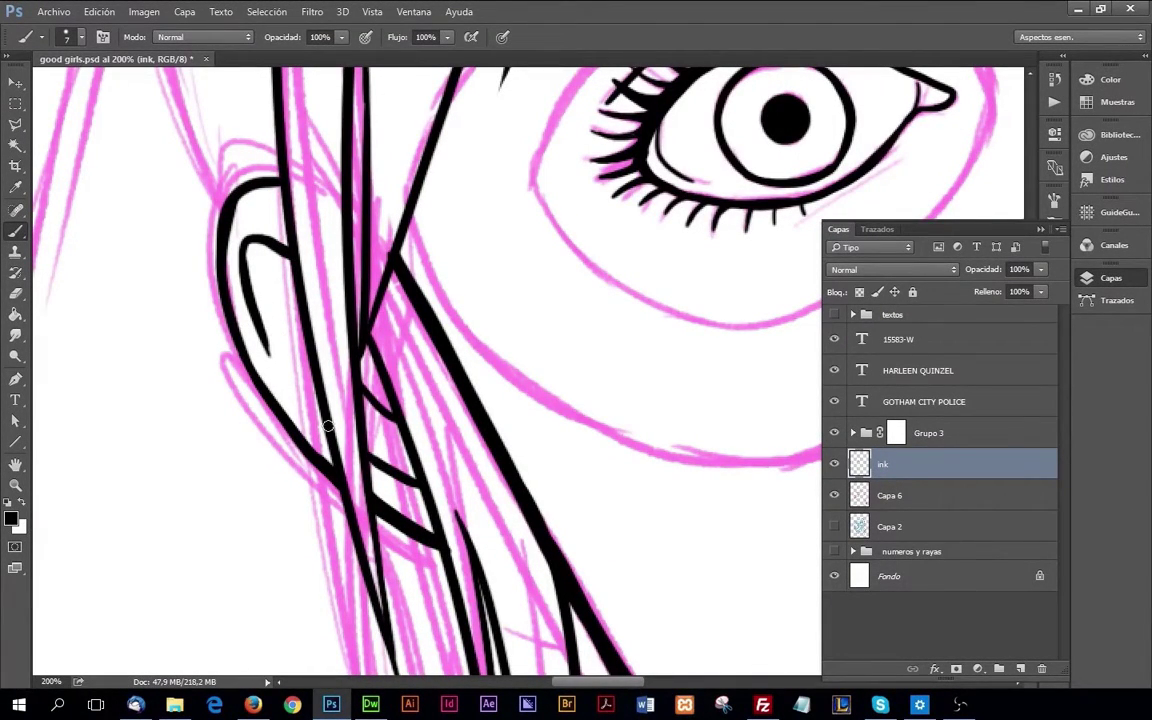
drag(327, 425, 257, 411)
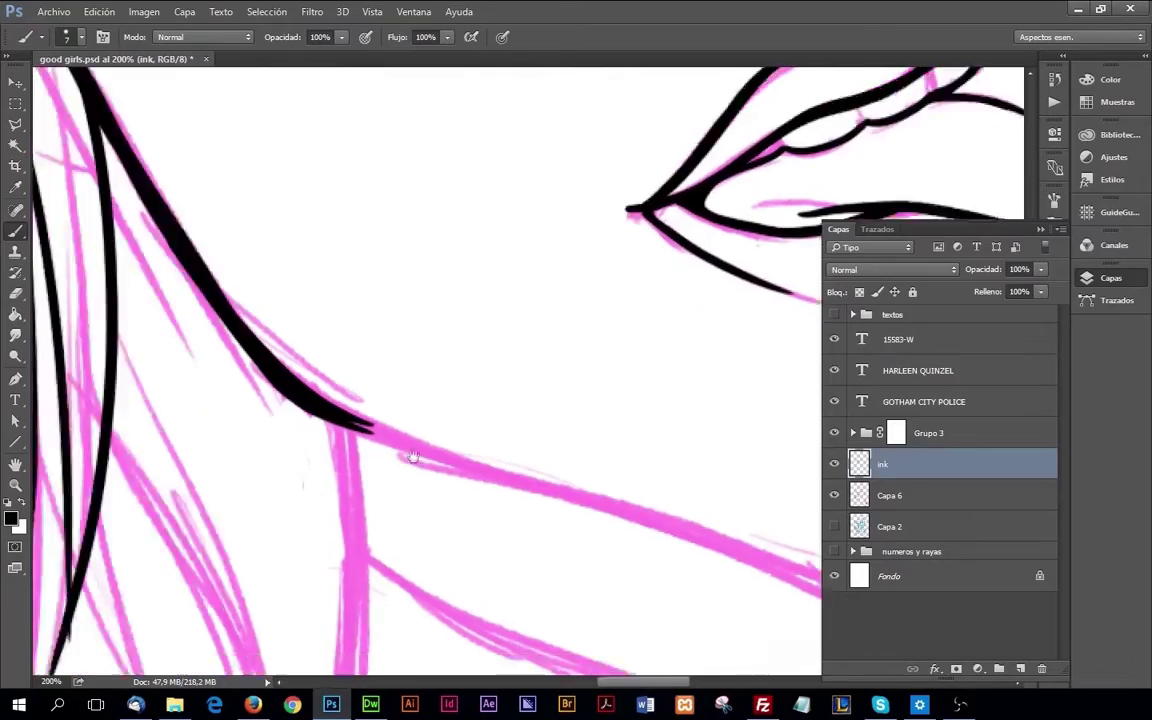
drag(413, 457, 430, 470)
mouse_move(640, 420)
mouse_down()
mouse_move(575, 420)
mouse_move(571, 437)
mouse_move(463, 458)
mouse_up()
key(b)
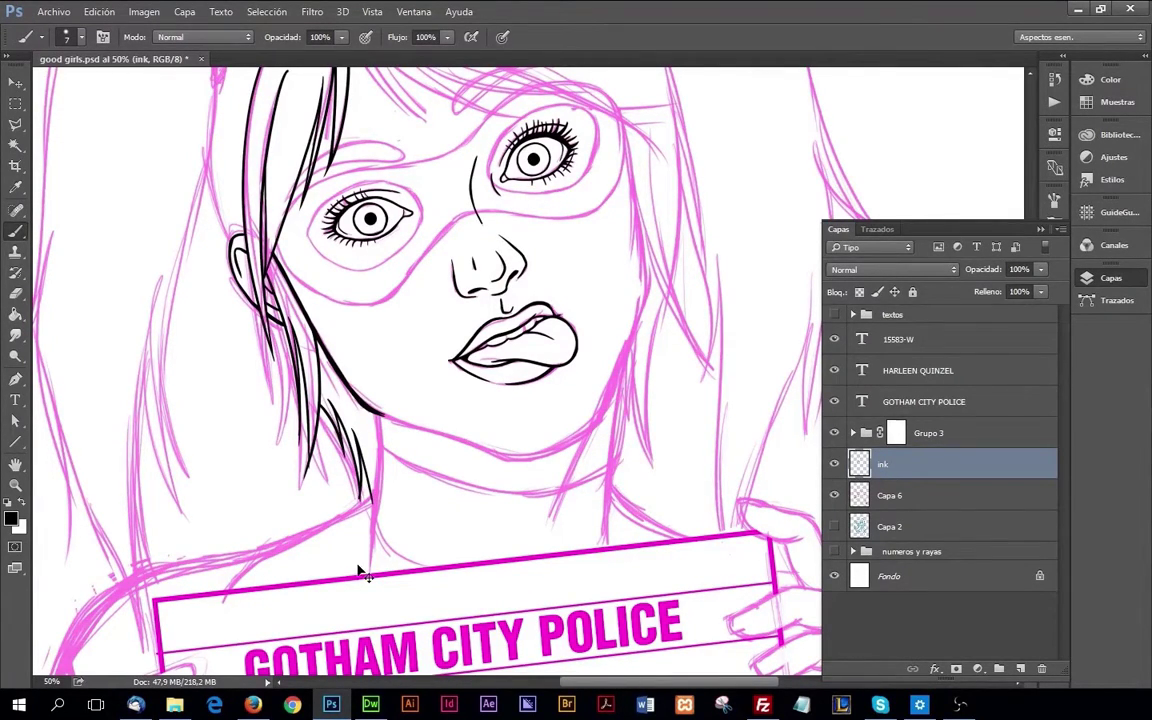
Step: Ink a new hair strand below the jaw
scroll(355, 566, up, 4)
scroll(300, 450, up, 1)
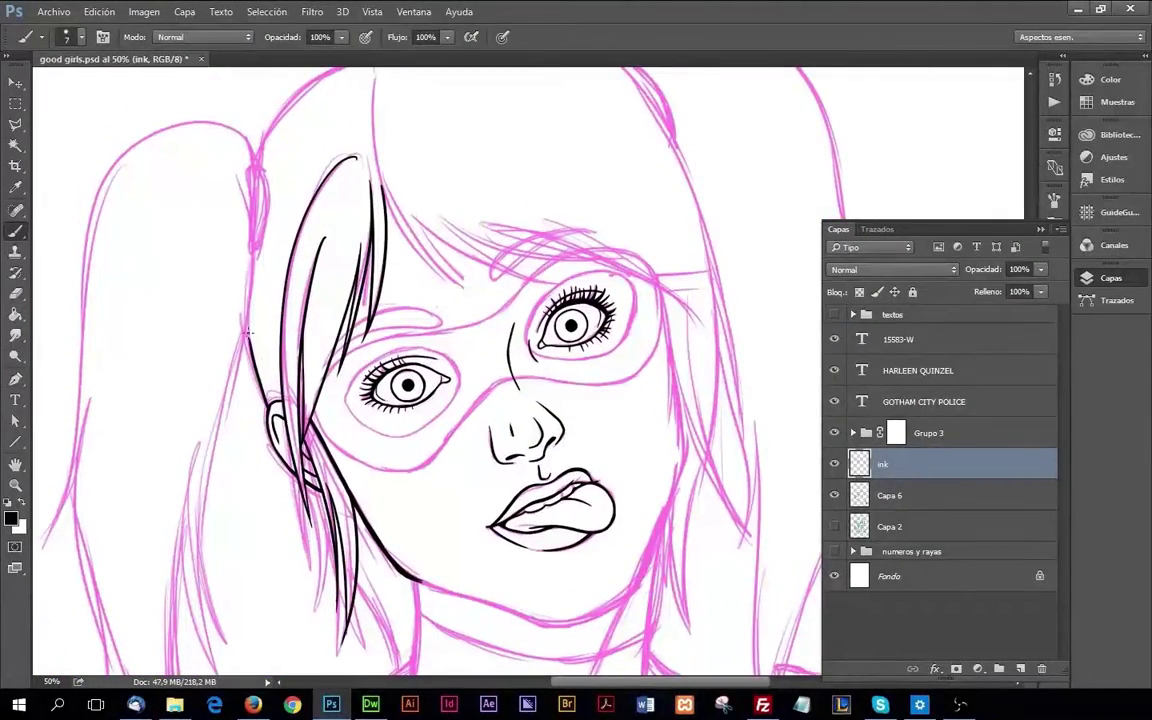
scroll(300, 298, down, 3)
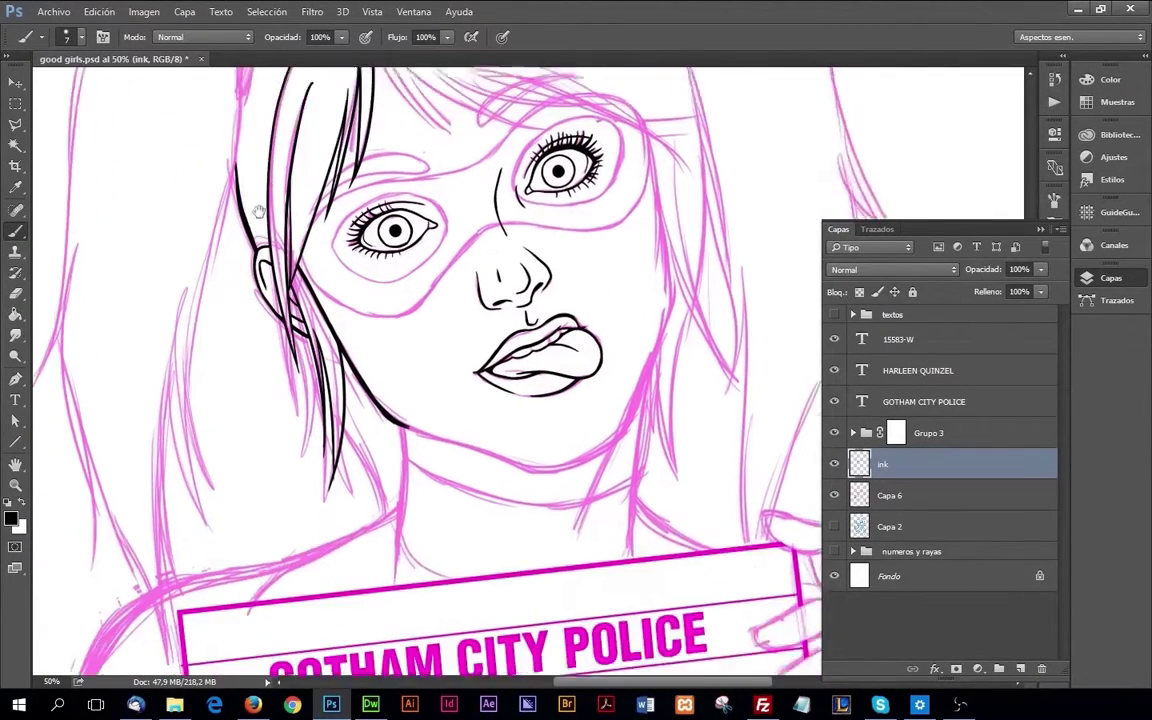
scroll(300, 298, down, 2)
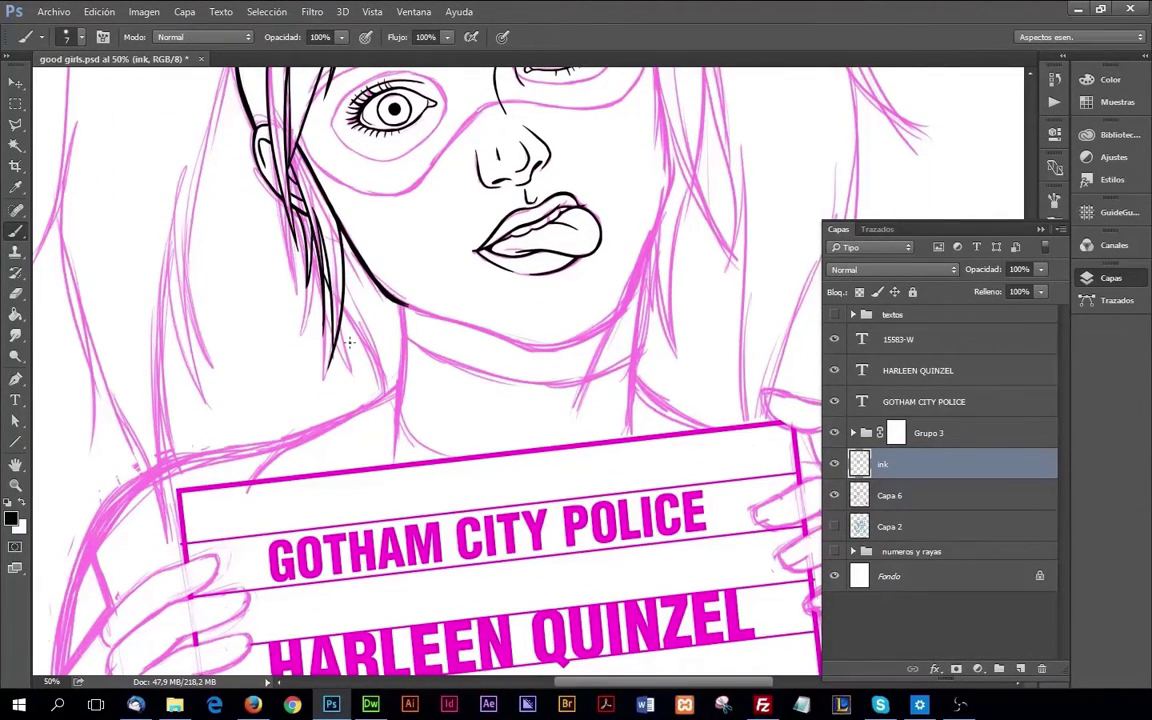
drag(352, 312, 367, 378)
Step: Ink fringe strands sweeping across the forehead
scroll(384, 392, up, 3)
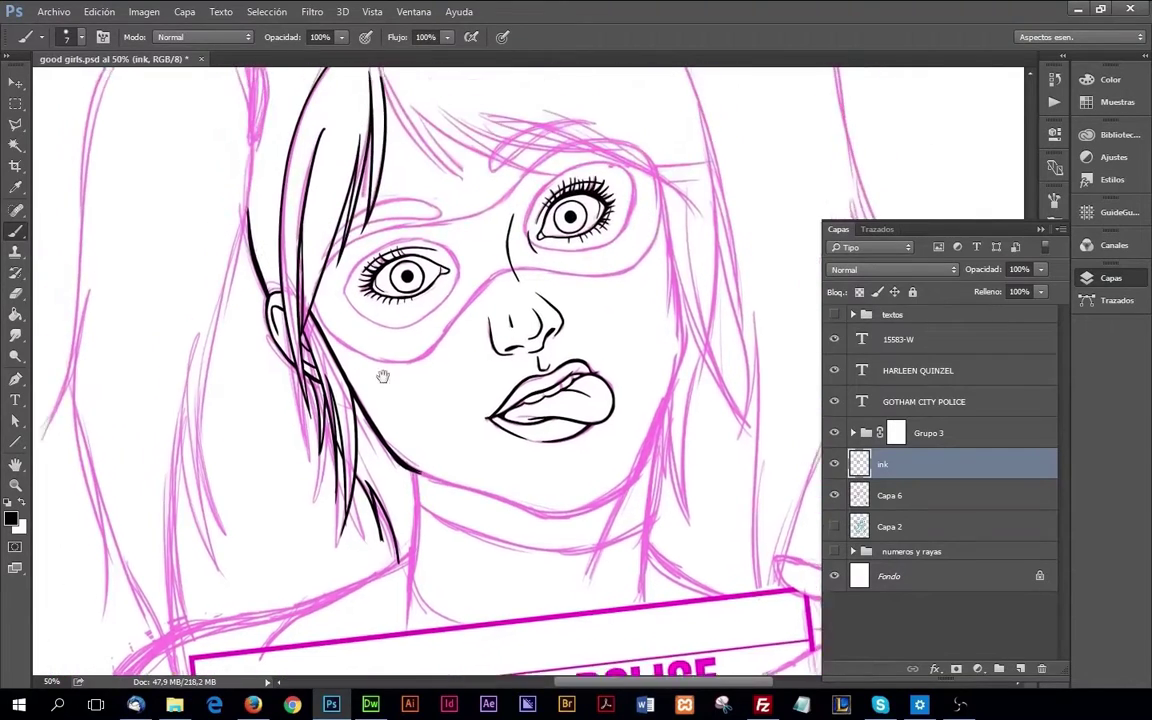
scroll(386, 410, up, 3)
scroll(386, 414, down, 1)
scroll(330, 330, right, 4)
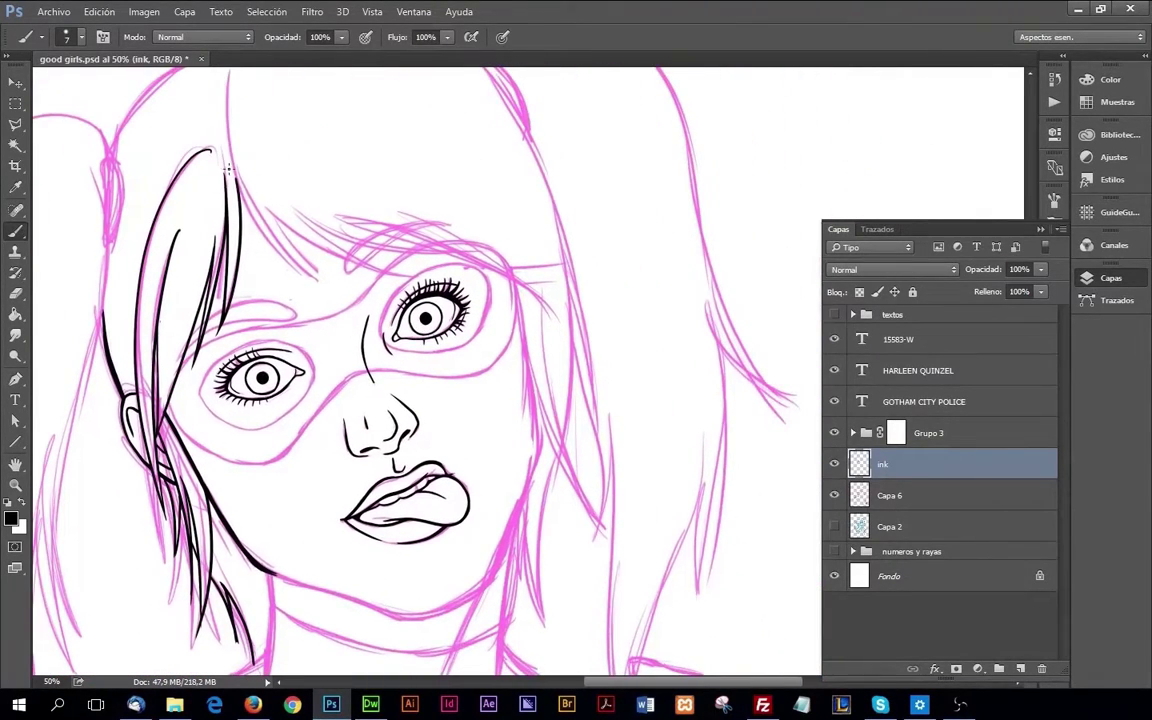
mouse_move(250, 190)
mouse_down()
mouse_move(380, 250)
mouse_move(448, 238)
mouse_up()
drag(320, 207, 457, 247)
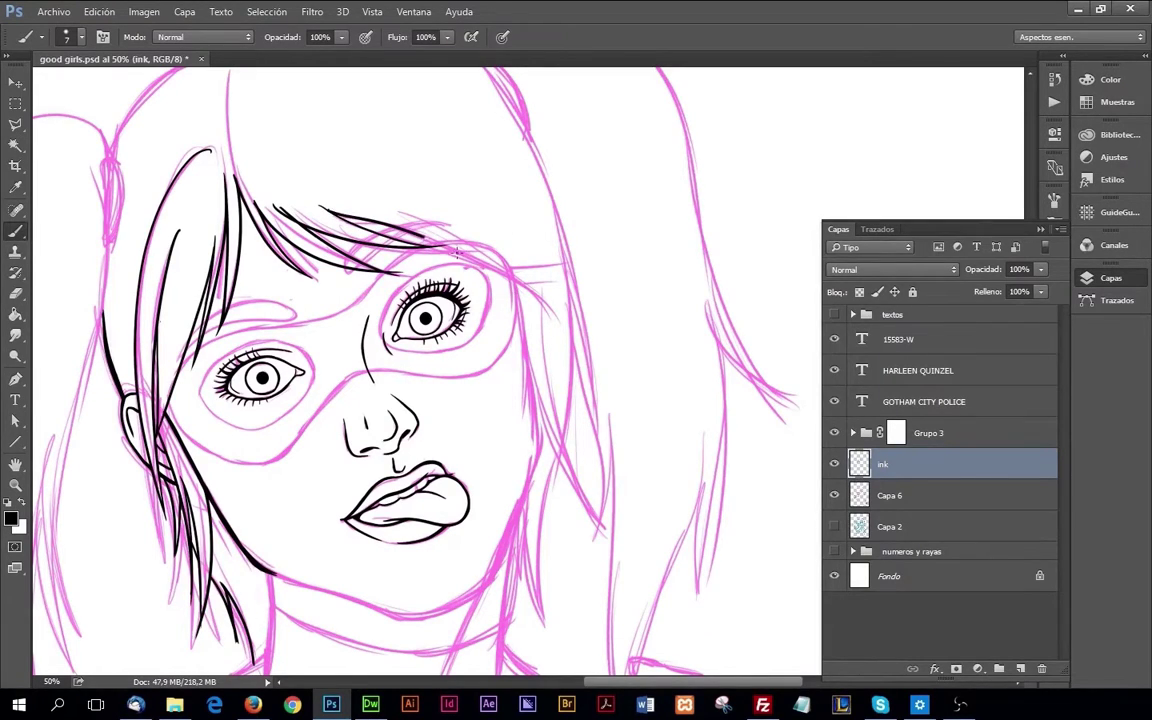
scroll(566, 427, down, 1)
scroll(566, 427, right, 1)
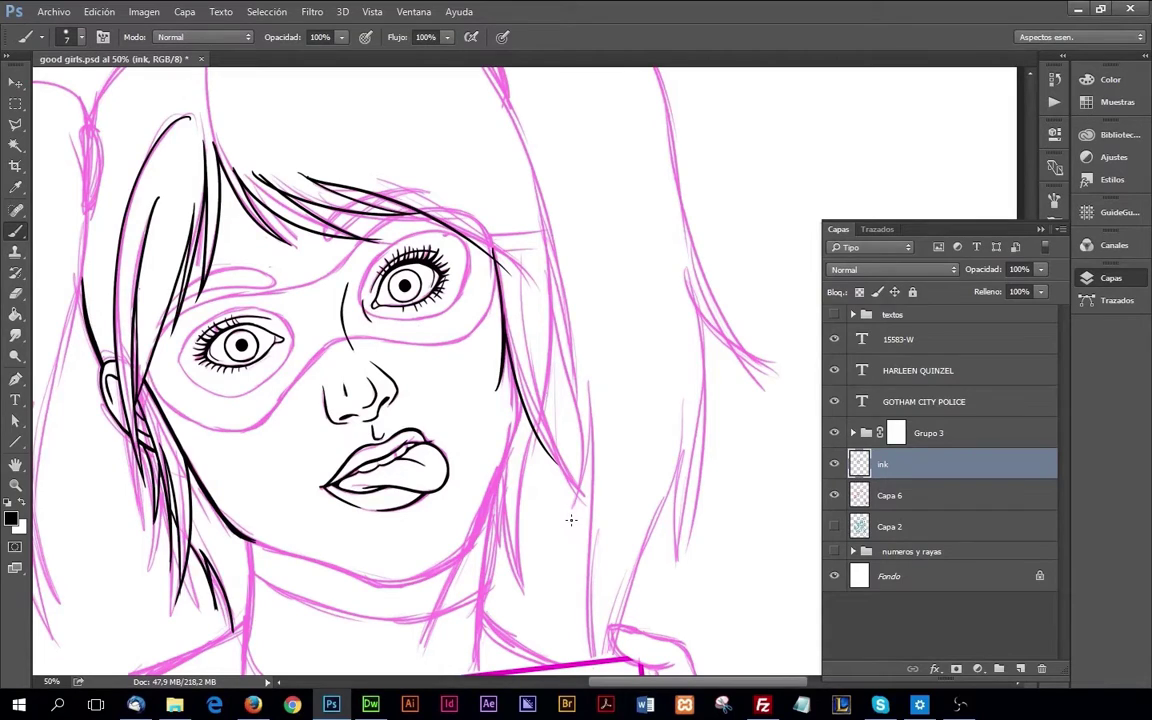
Step: Ink long strands down the right side of the hair
mouse_move(470, 280)
mouse_down()
mouse_move(505, 419)
mouse_move(573, 442)
mouse_up()
mouse_move(470, 105)
mouse_down()
mouse_move(525, 379)
mouse_move(576, 352)
mouse_up()
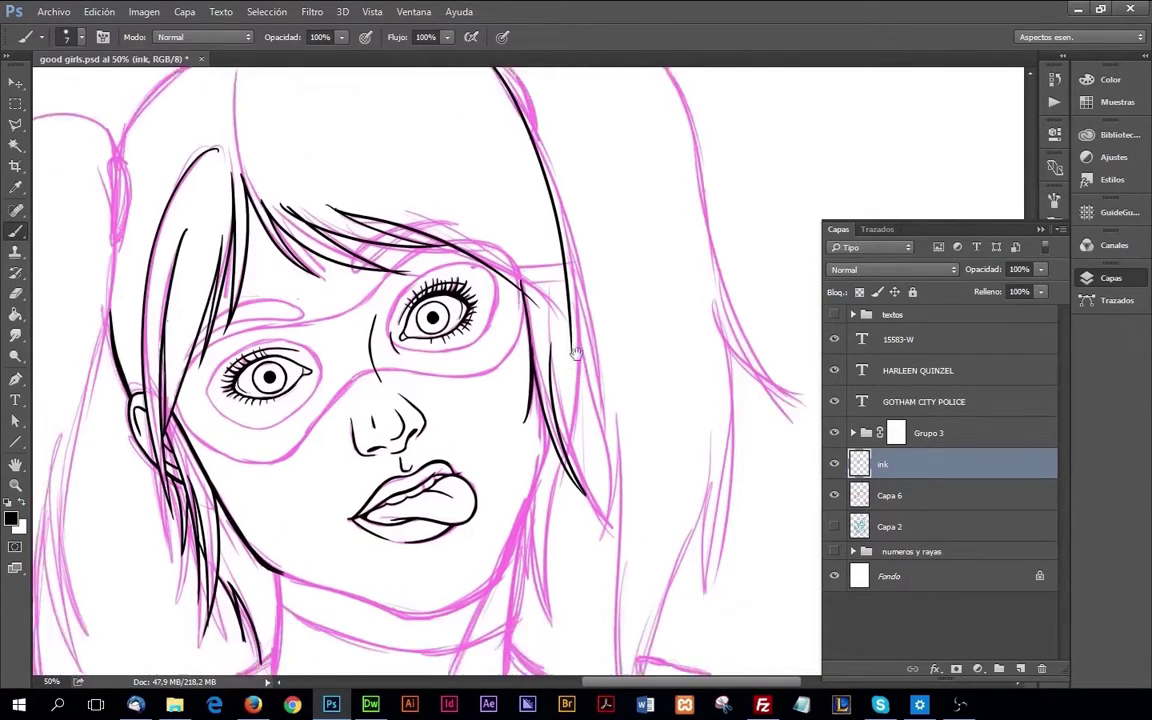
scroll(576, 352, down, 2)
drag(548, 392, 552, 540)
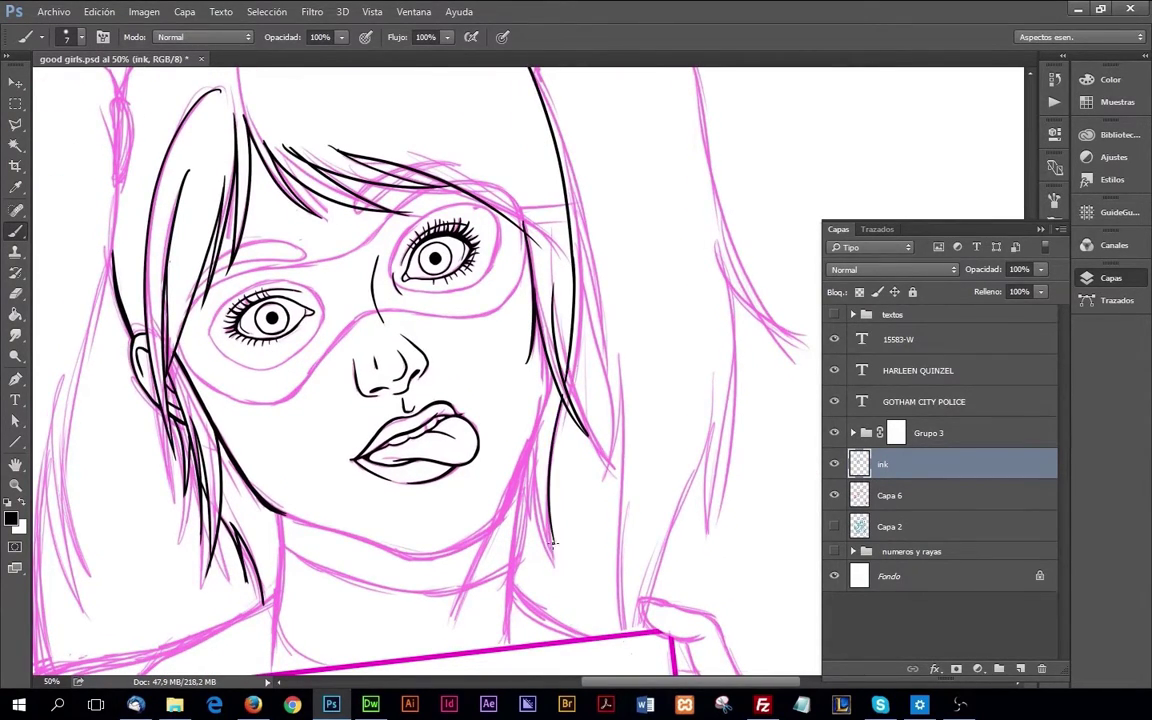
key(z)
alt+click(530, 318)
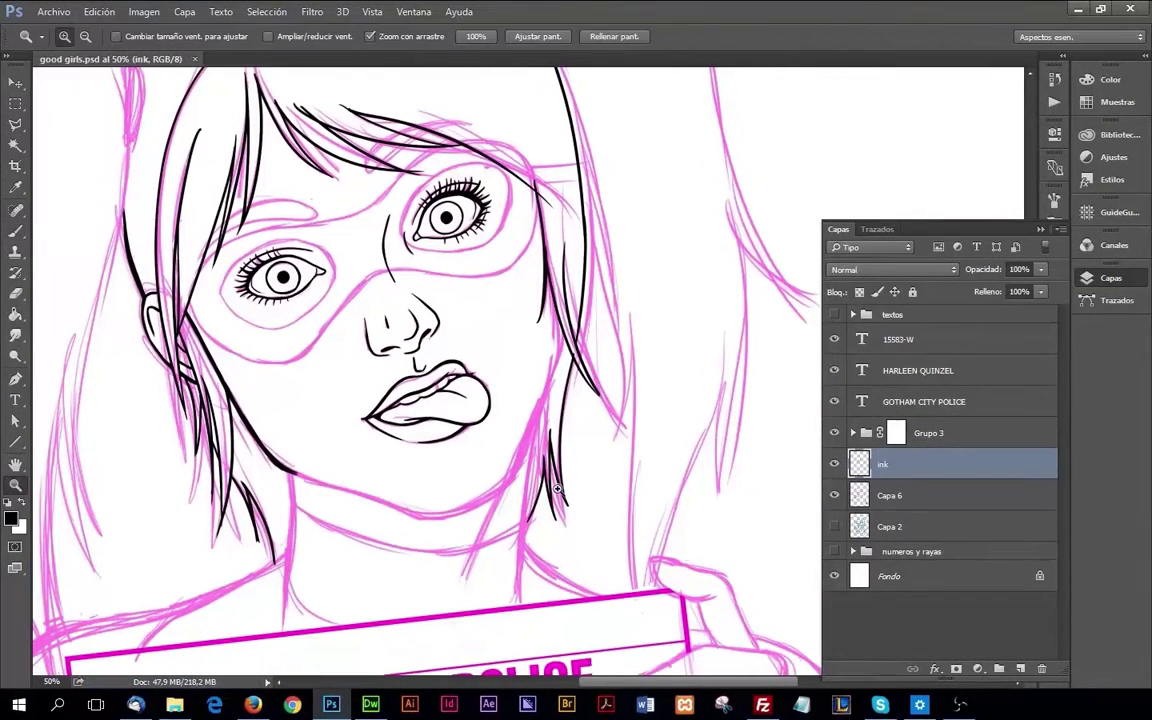
click(530, 318)
Step: Replace the misplaced upper hair stroke with one running down the right side
key(b)
drag(420, 230, 563, 345)
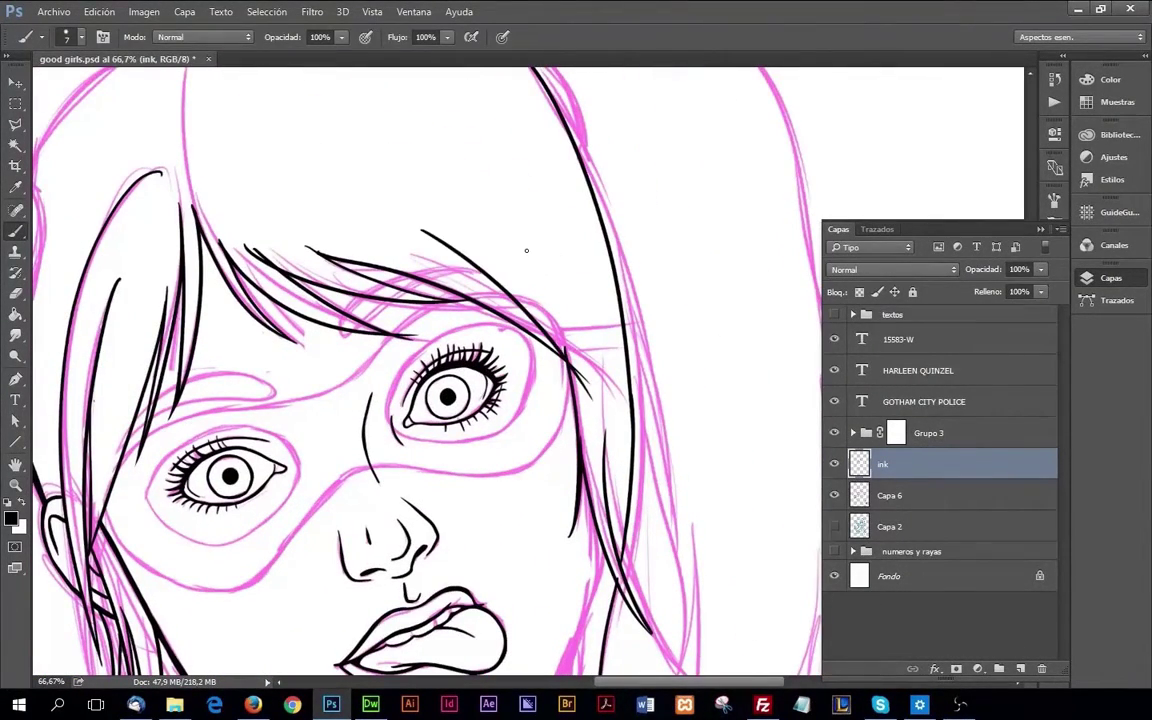
drag(487, 207, 573, 330)
key(ctrl+z)
mouse_move(527, 243)
mouse_down()
mouse_move(600, 425)
mouse_move(620, 300)
mouse_up()
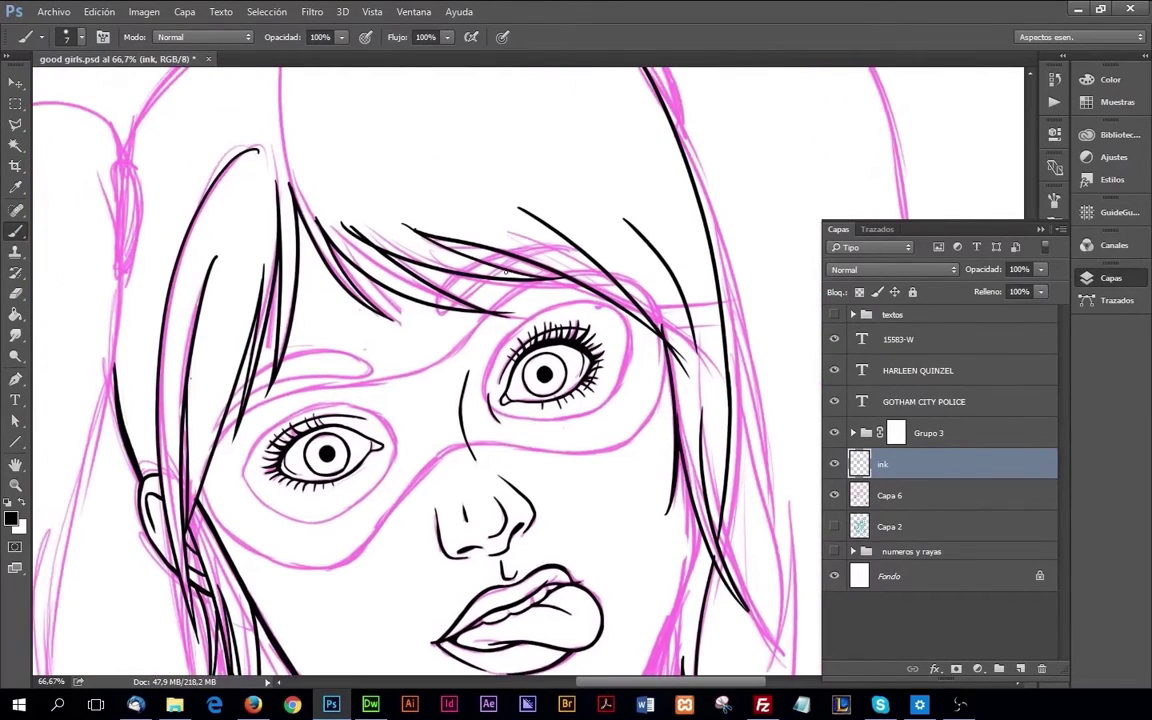
Step: Zoom in on the bangs, switch to the Eraser, and save the document
ctrl+click(380, 250)
key(e)
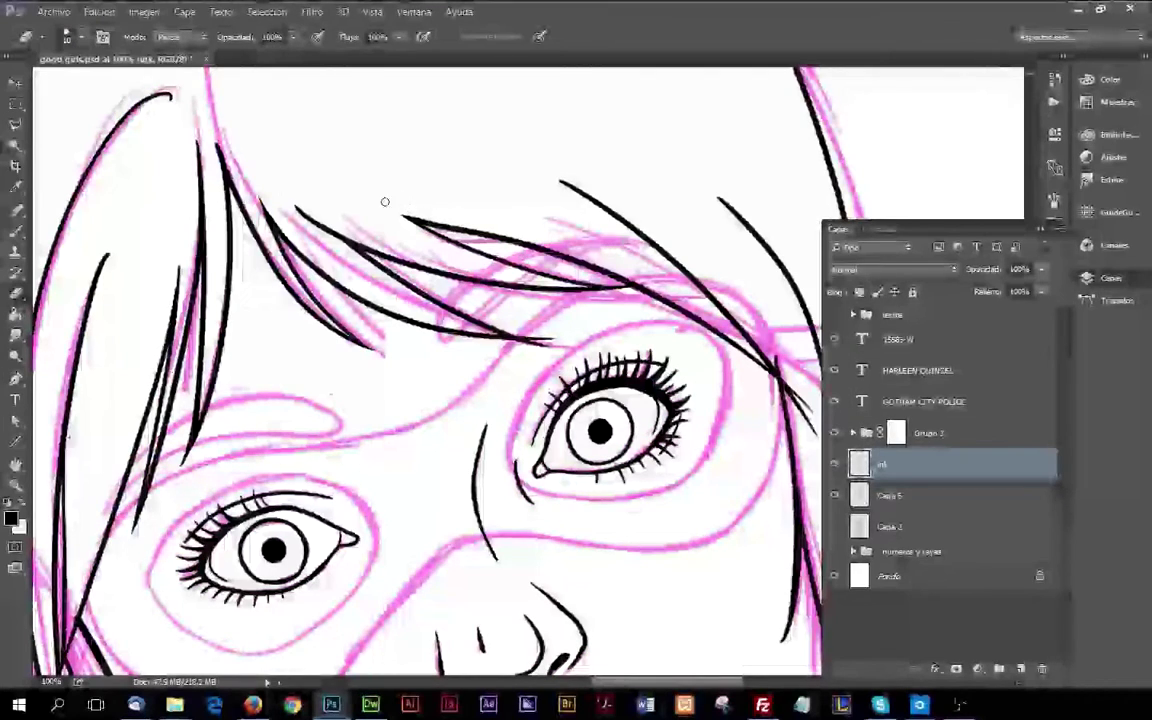
drag(230, 114, 334, 167)
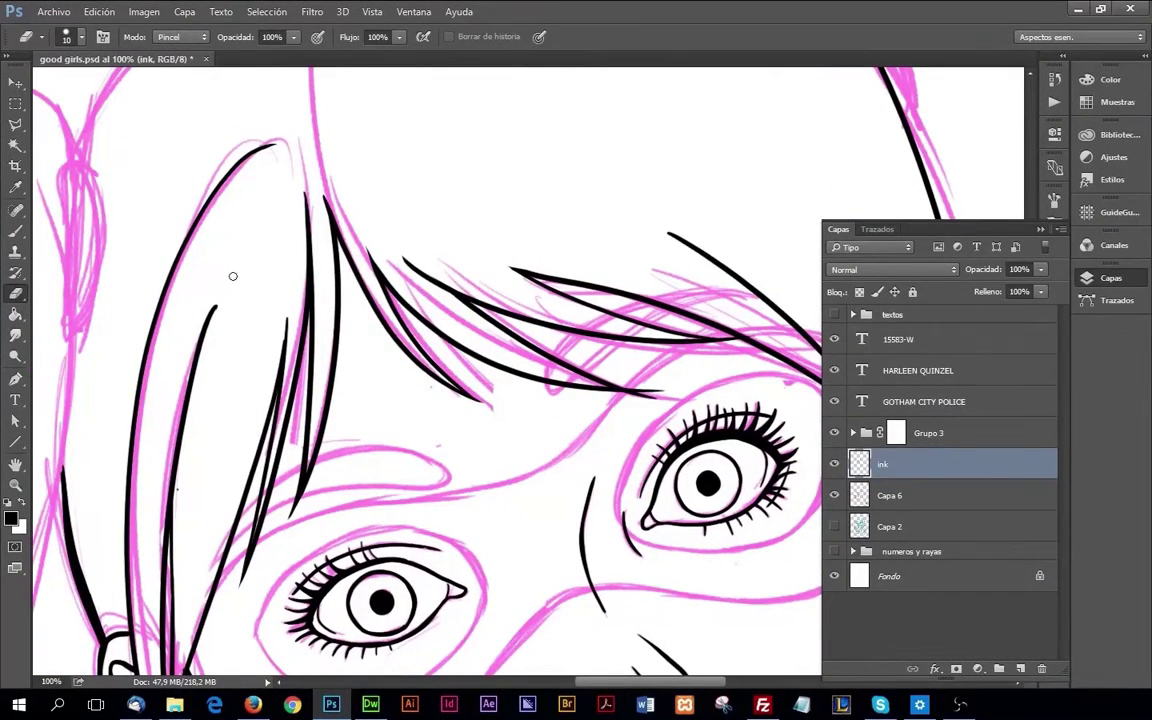
key(ctrl+s)
Step: Check the whole face and re-activate the ink layer
drag(673, 390, 616, 407)
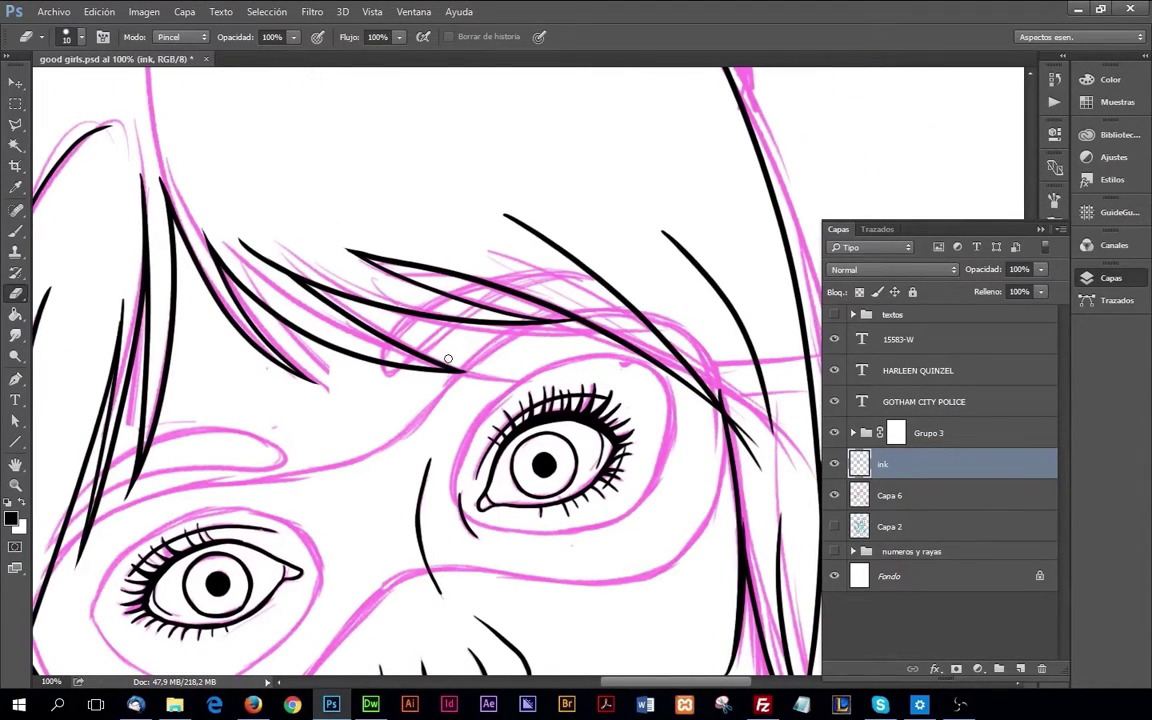
drag(641, 335, 523, 323)
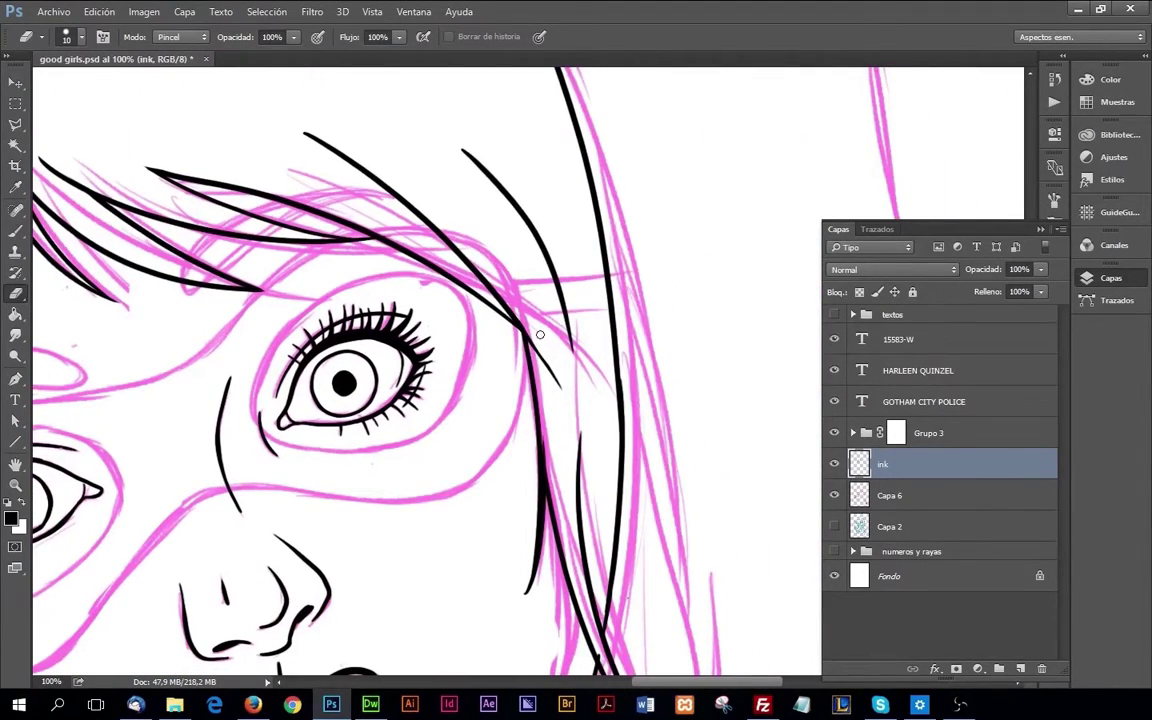
key(alt+bracketleft)
key(z)
alt+click(586, 378)
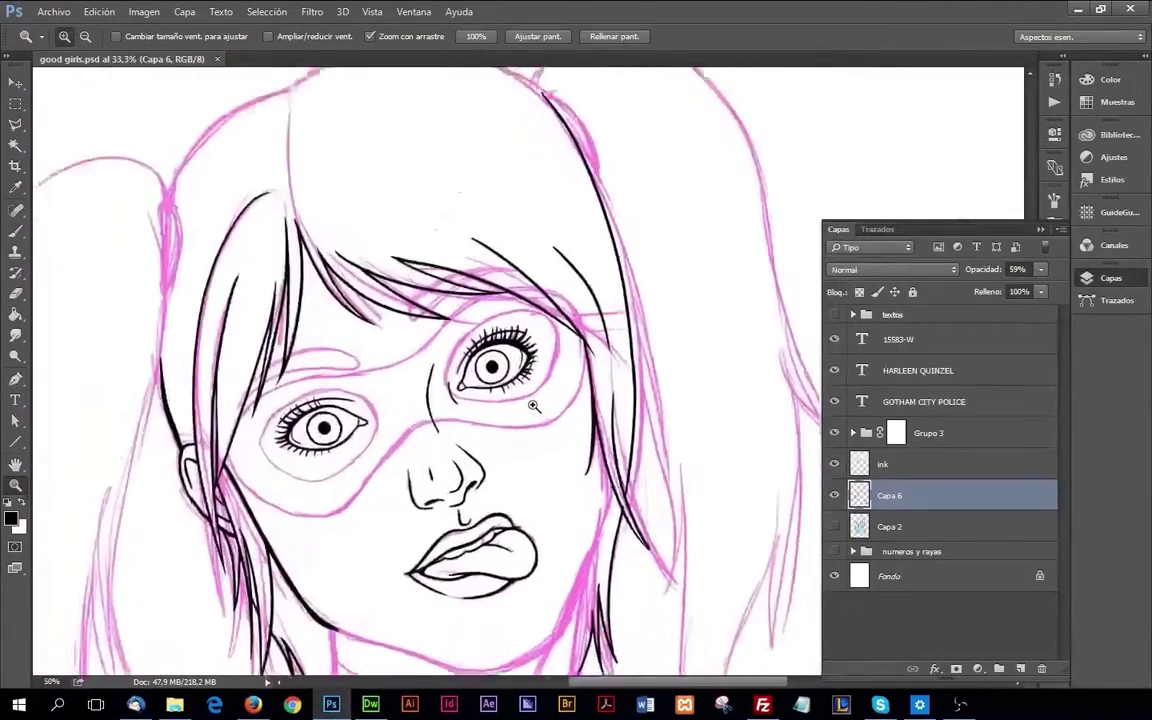
click(422, 299)
key(e)
click(880, 465)
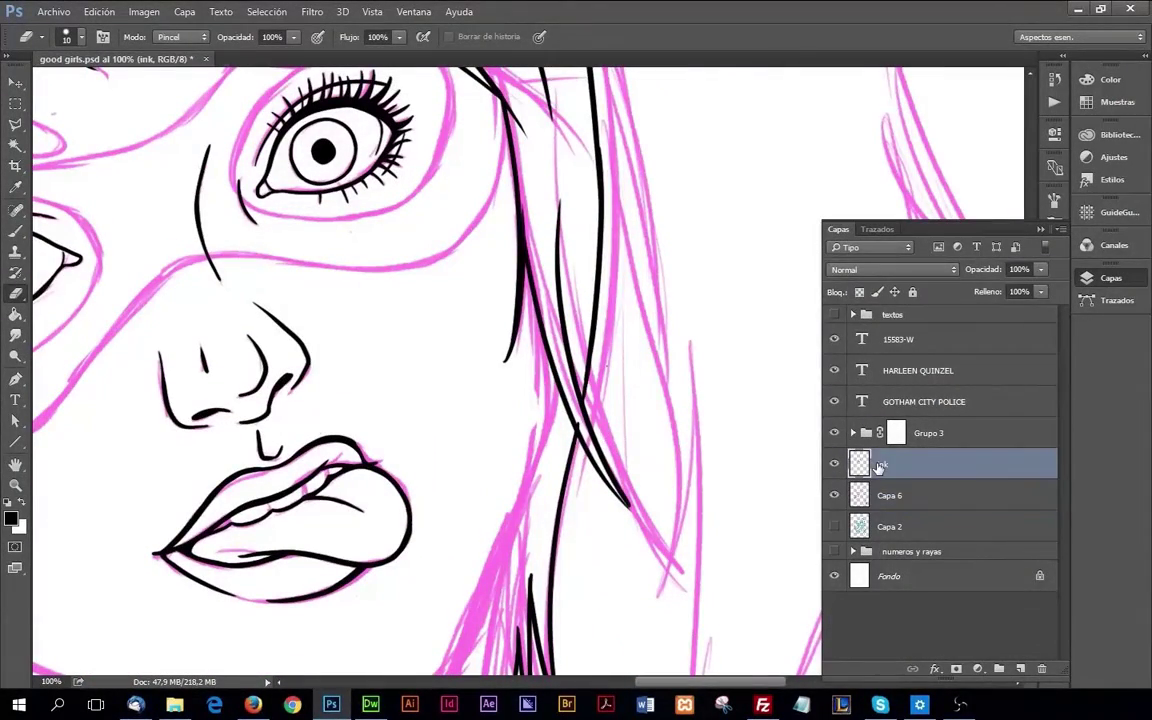
key(z)
alt+click(520, 380)
Step: Zoom in on the chin and set the brush size to 10 px
alt+click(430, 303)
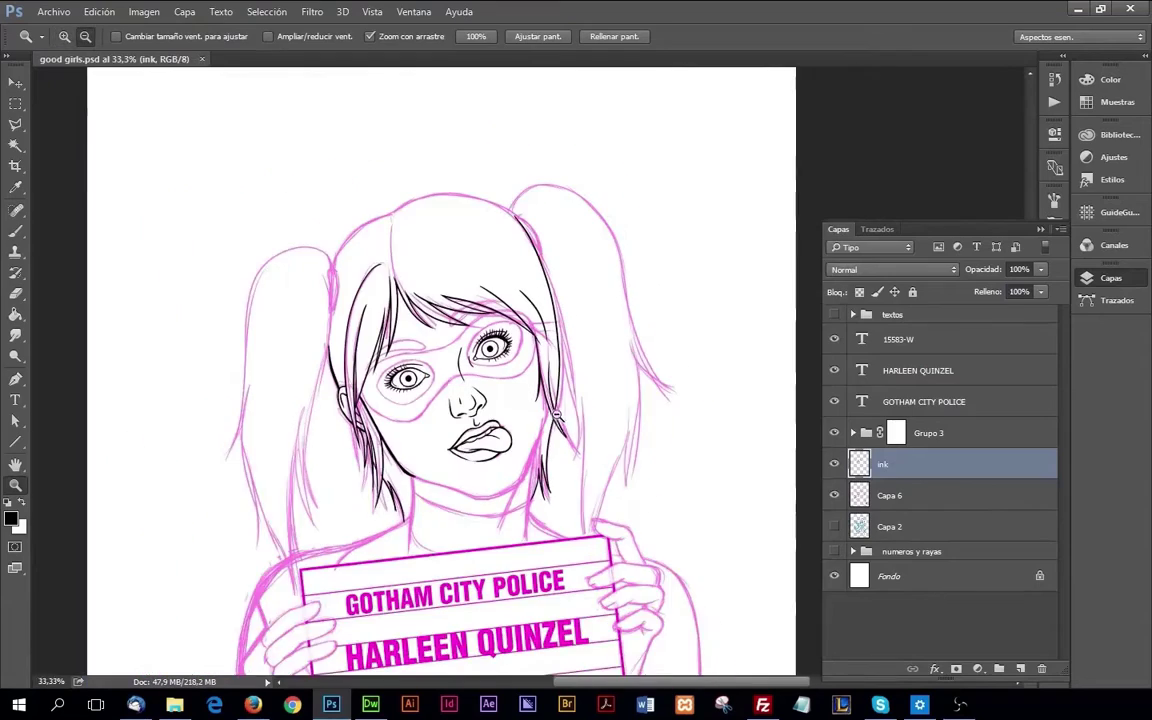
click(489, 383)
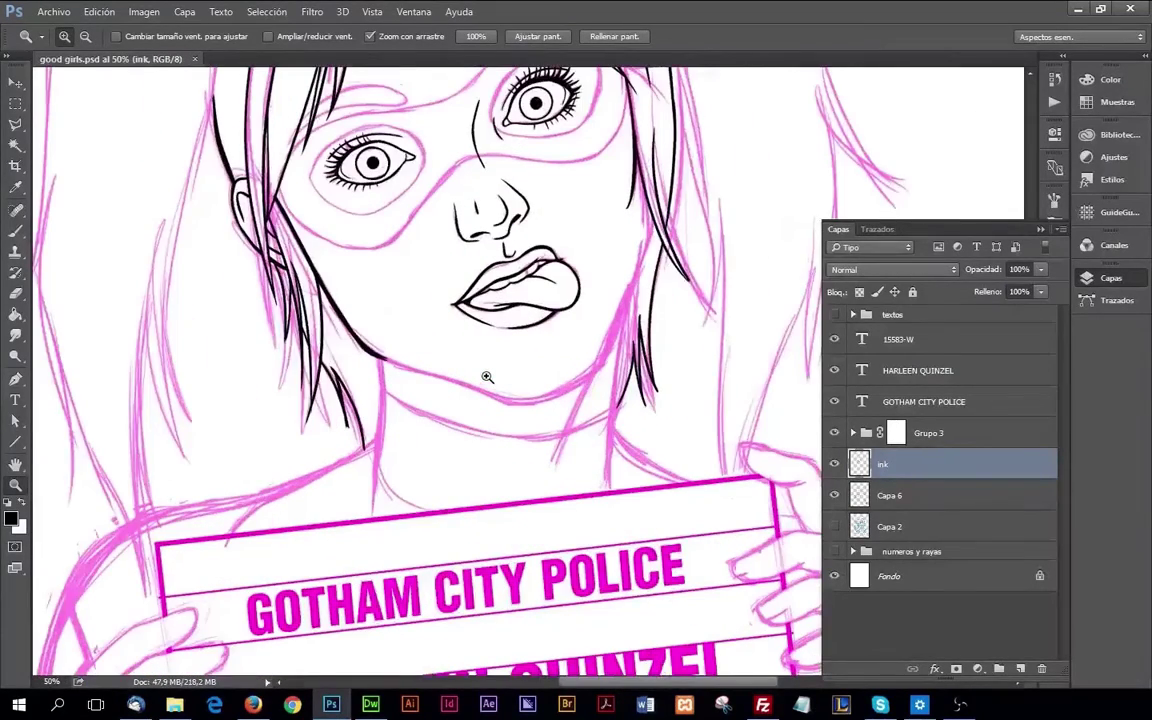
key(b)
drag(416, 403, 396, 473)
right_click(700, 245)
text(10)
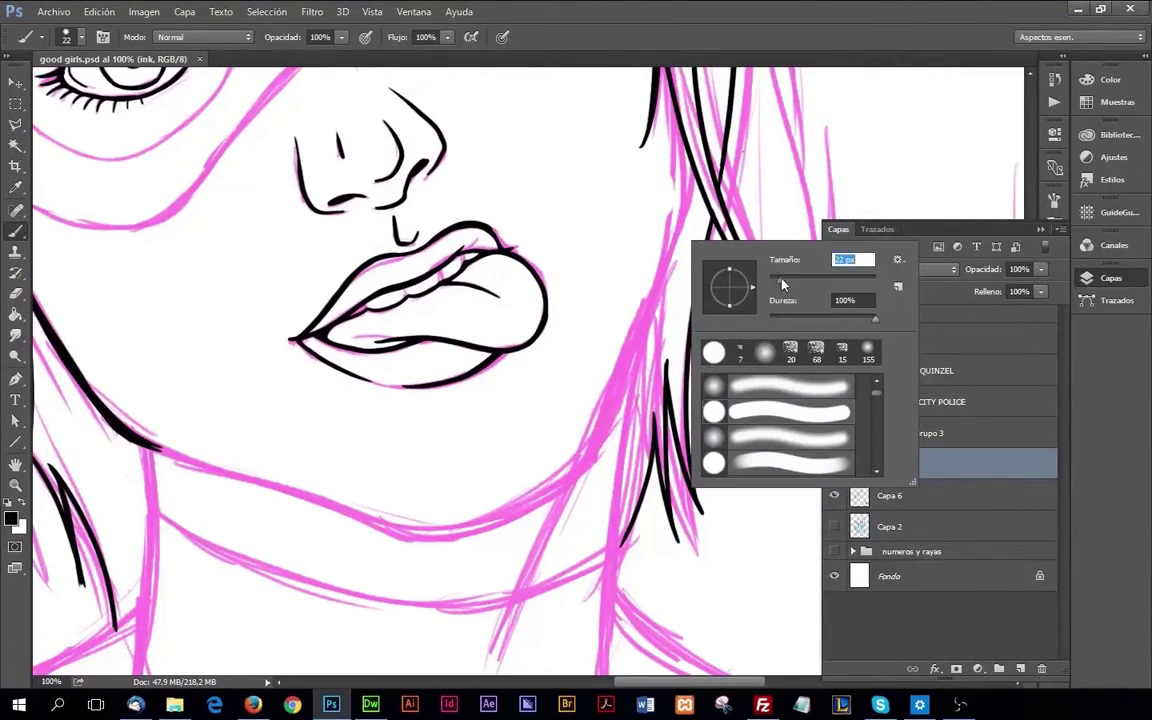
key(Return)
Step: Ink the hair edge beside the right cheek and both sides of the jawline
drag(684, 148, 586, 454)
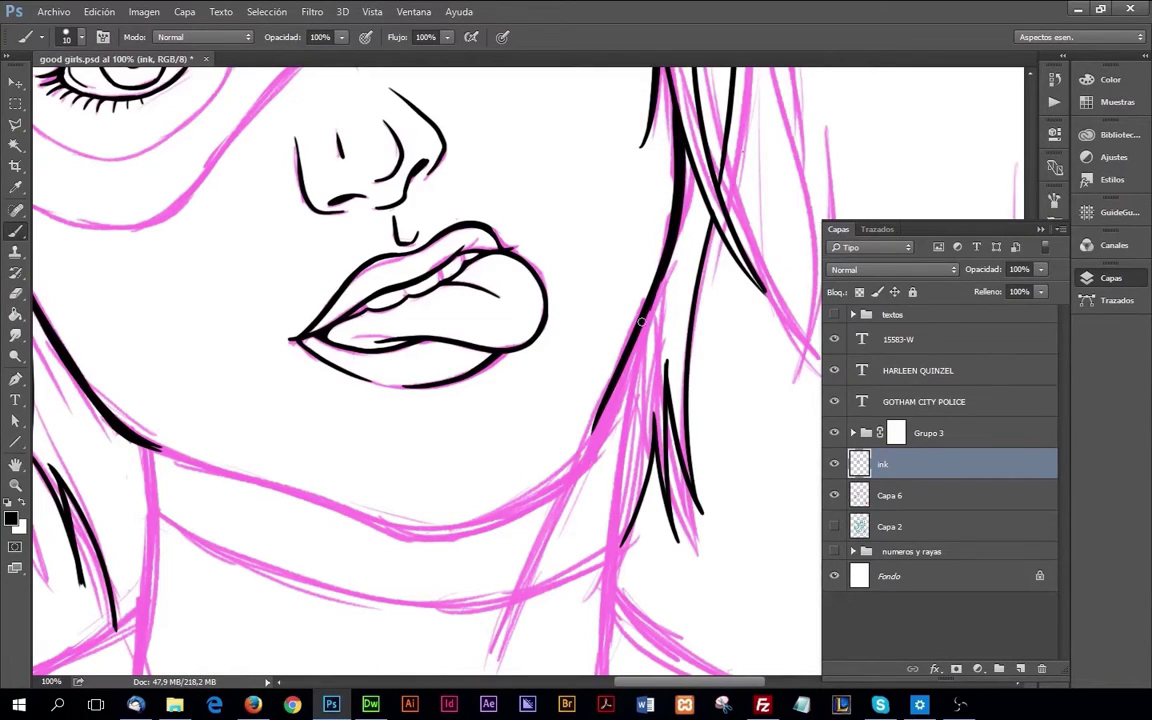
drag(641, 321, 392, 532)
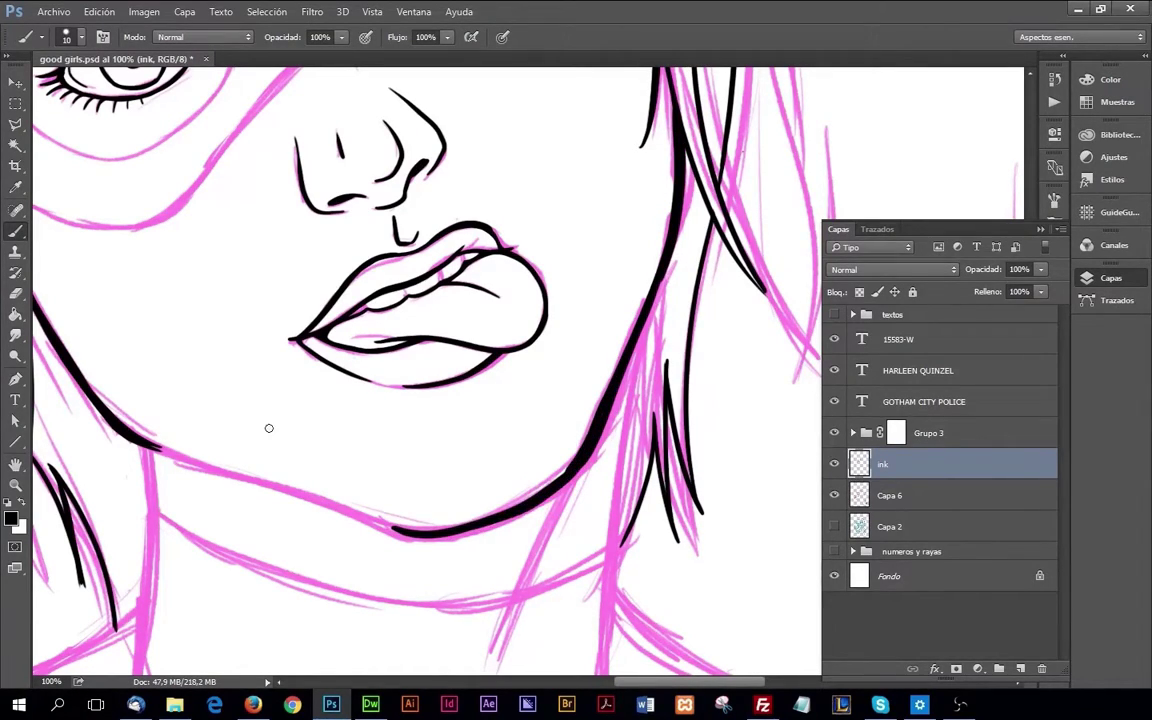
drag(130, 433, 355, 514)
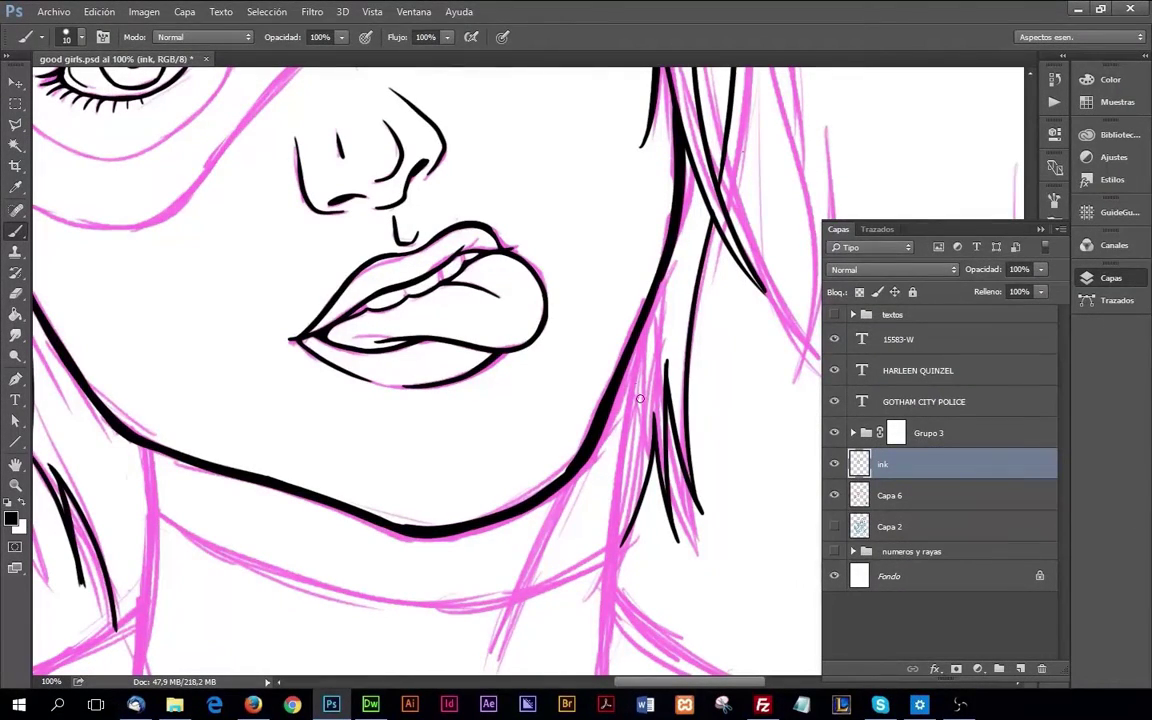
key(e)
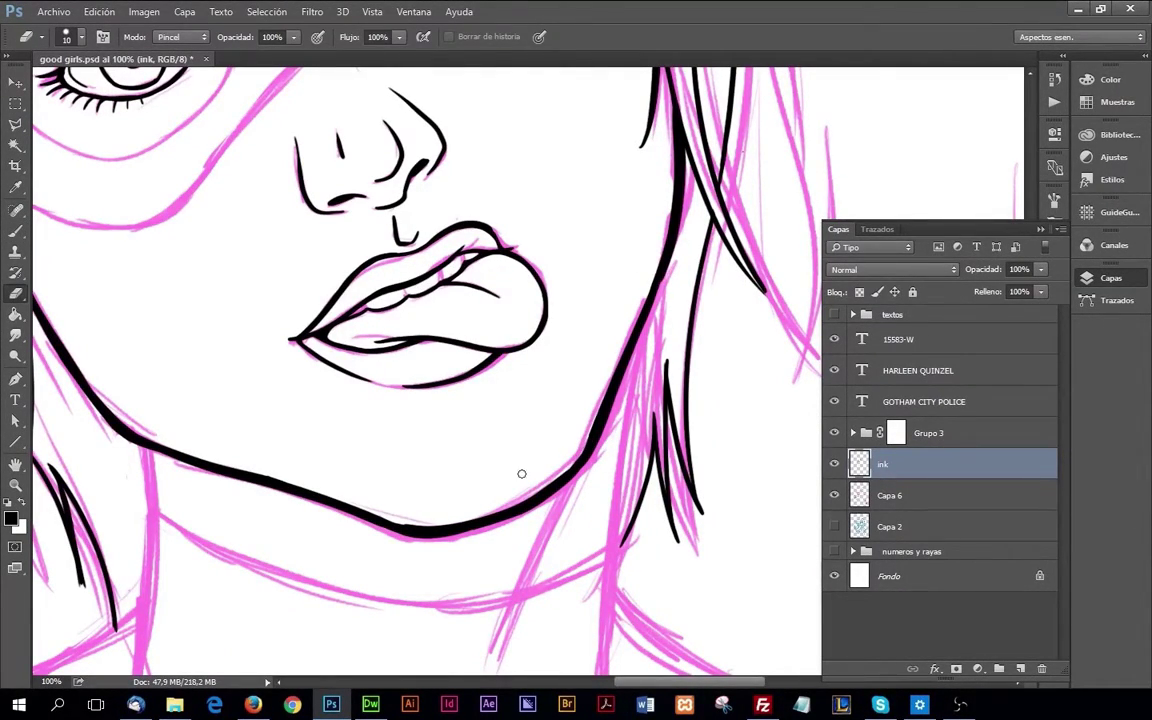
scroll(604, 430, down, 3)
key(b)
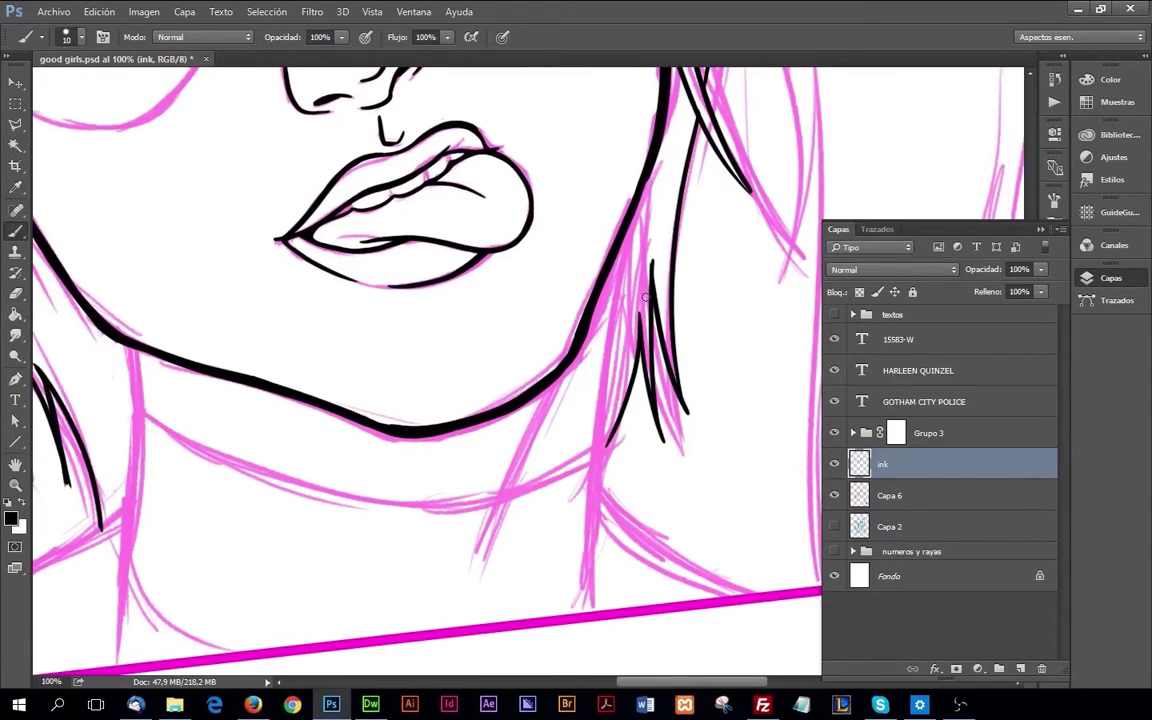
Step: Ink the left side of the neck and a collar line across it
scroll(537, 450, down, 3)
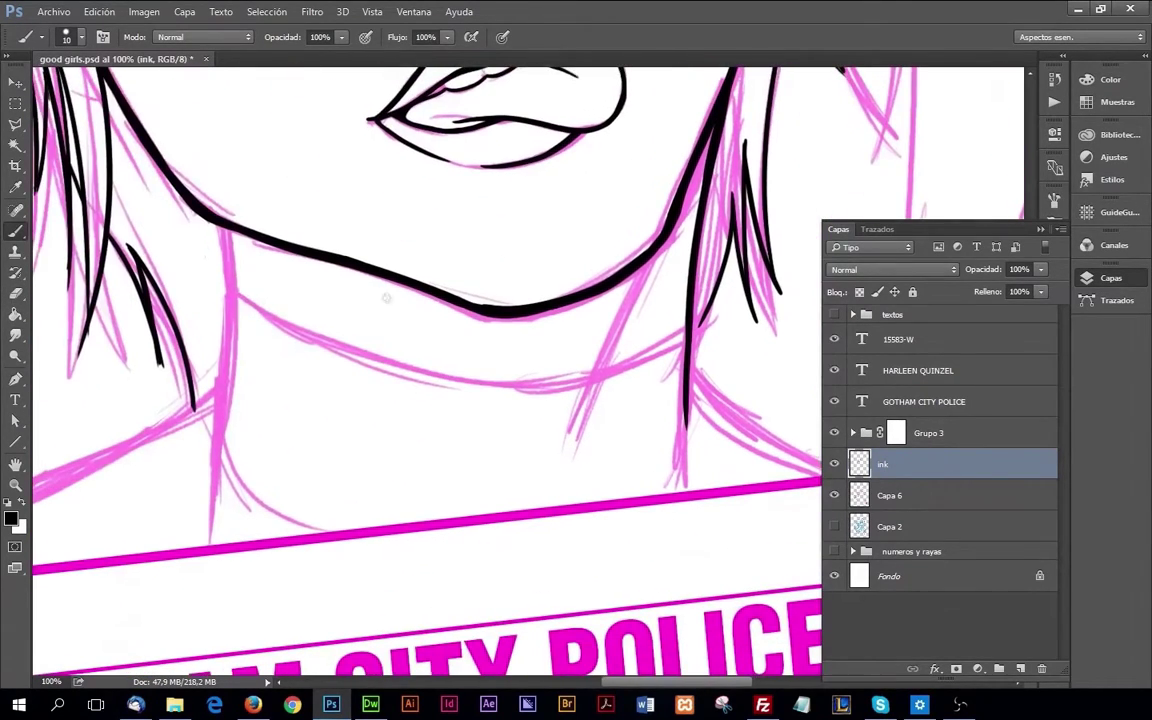
drag(220, 230, 214, 440)
drag(208, 210, 200, 460)
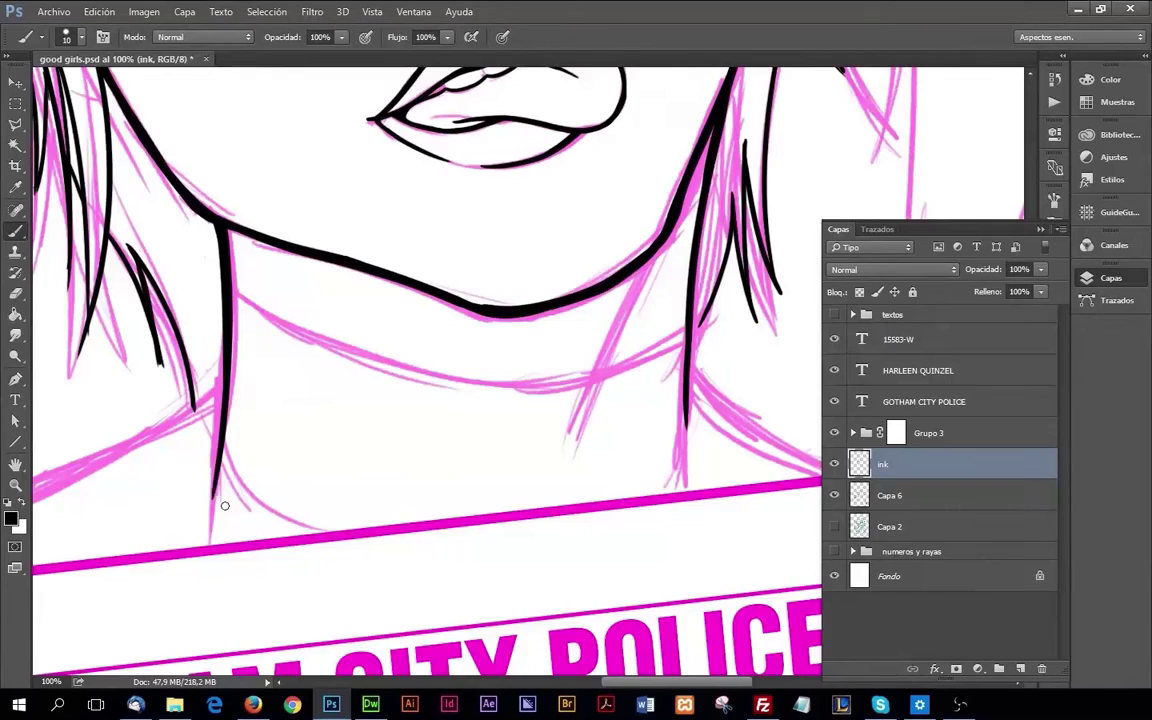
mouse_move(226, 506)
mouse_down()
mouse_move(553, 406)
mouse_move(340, 476)
mouse_up()
mouse_move(298, 290)
mouse_down()
mouse_move(755, 316)
mouse_move(688, 339)
mouse_up()
drag(668, 386, 650, 262)
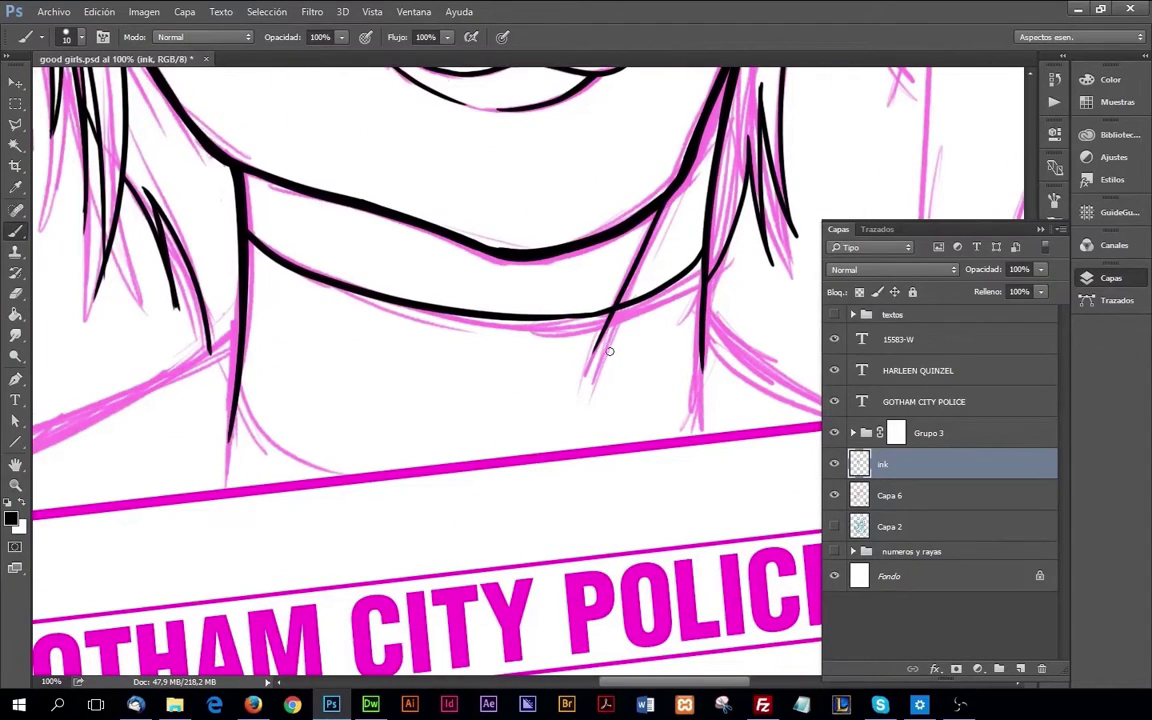
mouse_move(604, 404)
mouse_down()
mouse_move(792, 203)
mouse_move(499, 389)
mouse_up()
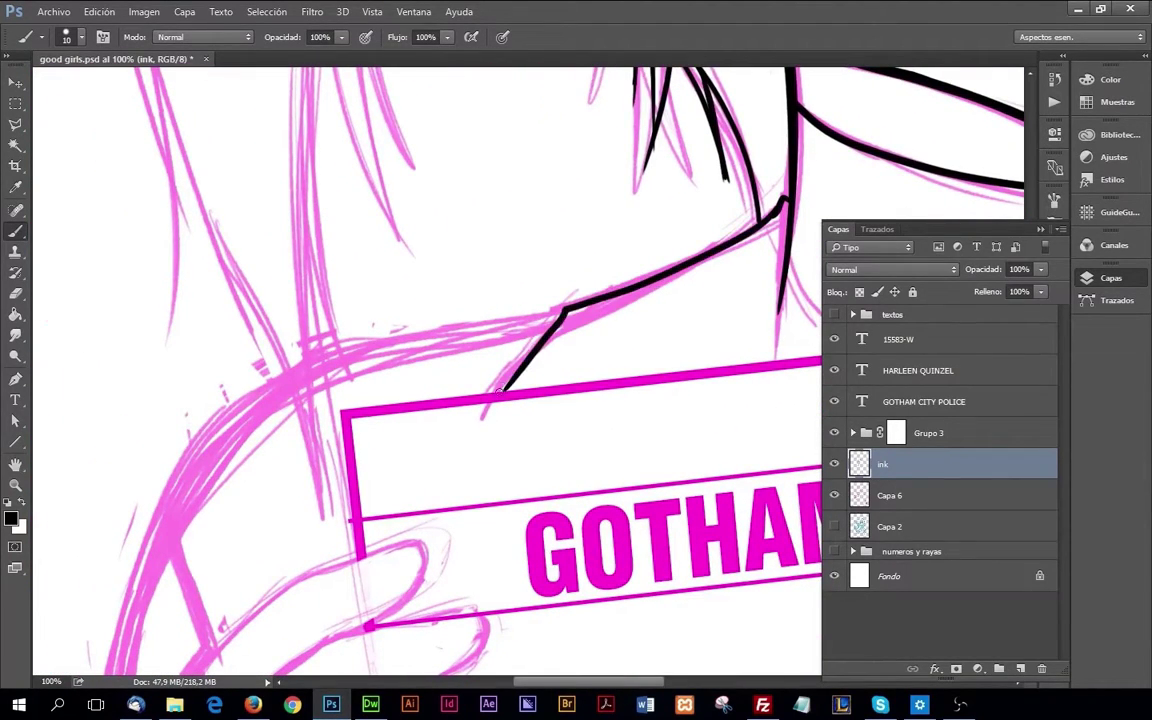
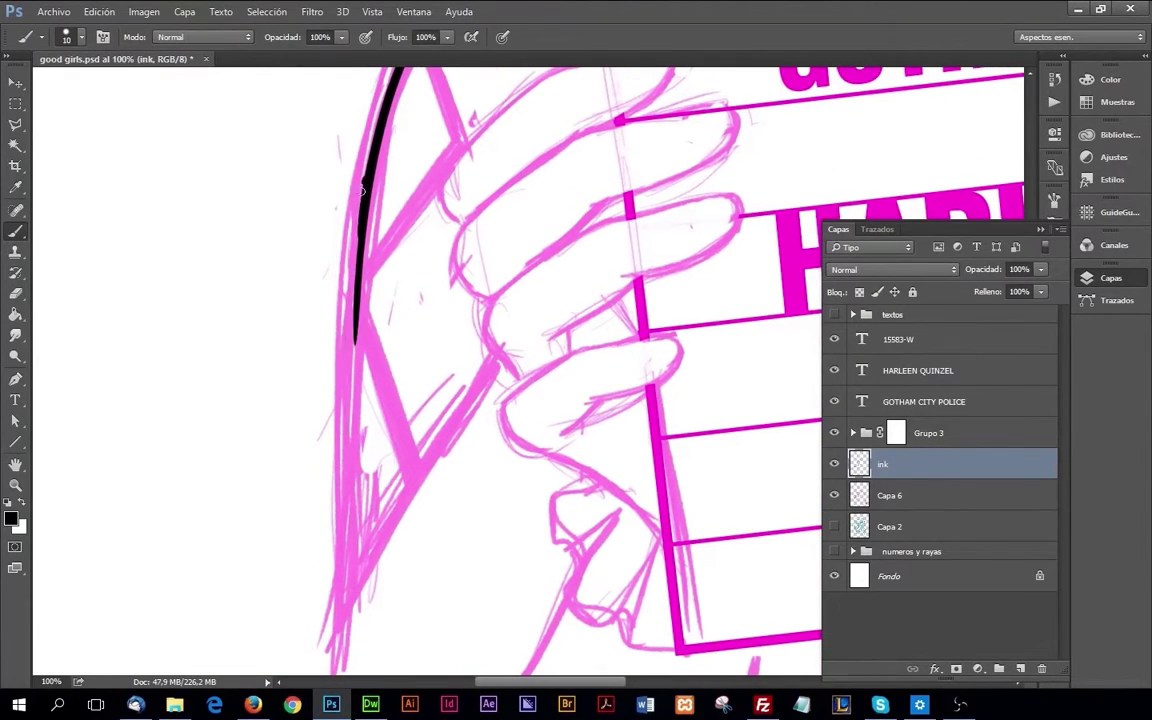
Step: Ink the outer edge of the left arm beside the sign in black
drag(352, 355, 365, 198)
drag(324, 295, 311, 450)
scroll(320, 450, down, 3)
drag(316, 180, 298, 345)
scroll(368, 535, up, 2)
scroll(400, 400, up, 4)
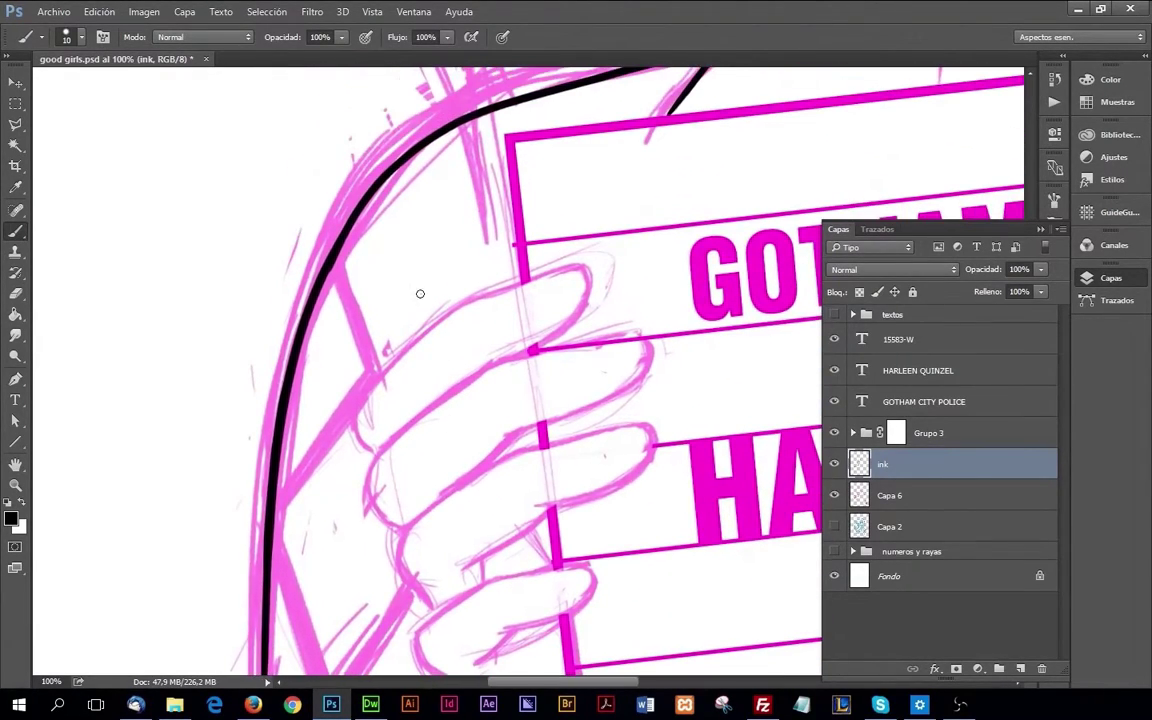
scroll(440, 278, down, 3)
Step: Extend the left arm's black outline down and to the left
drag(350, 242, 318, 146)
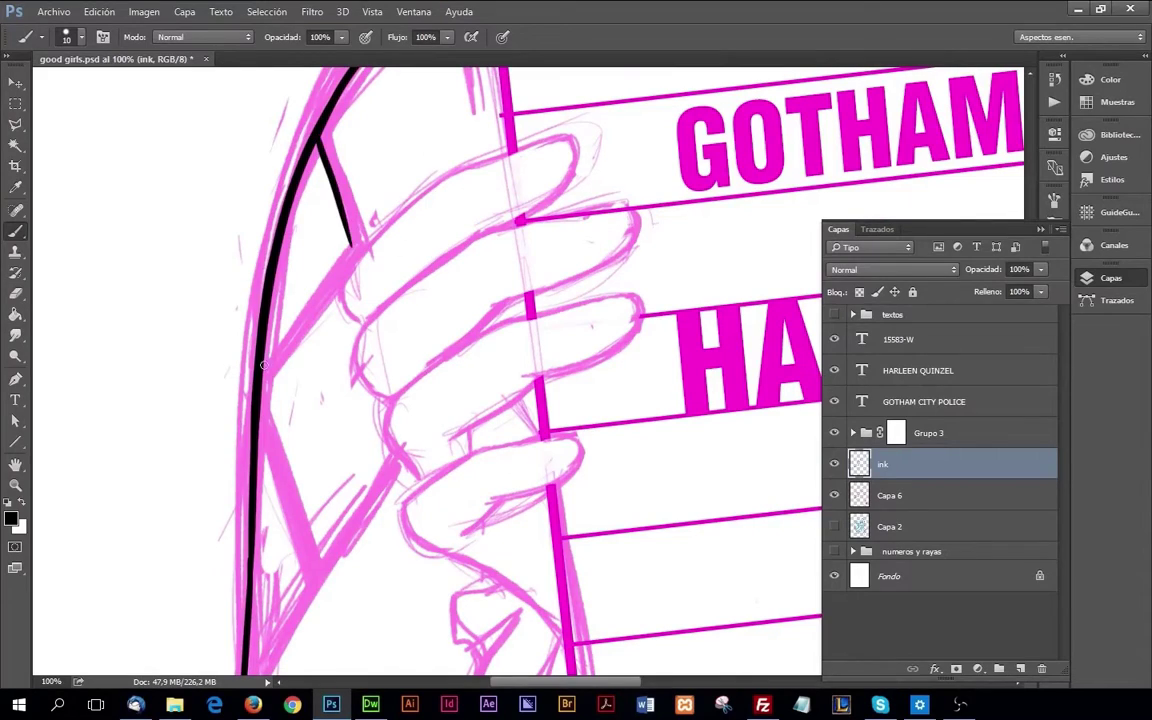
drag(355, 250, 255, 345)
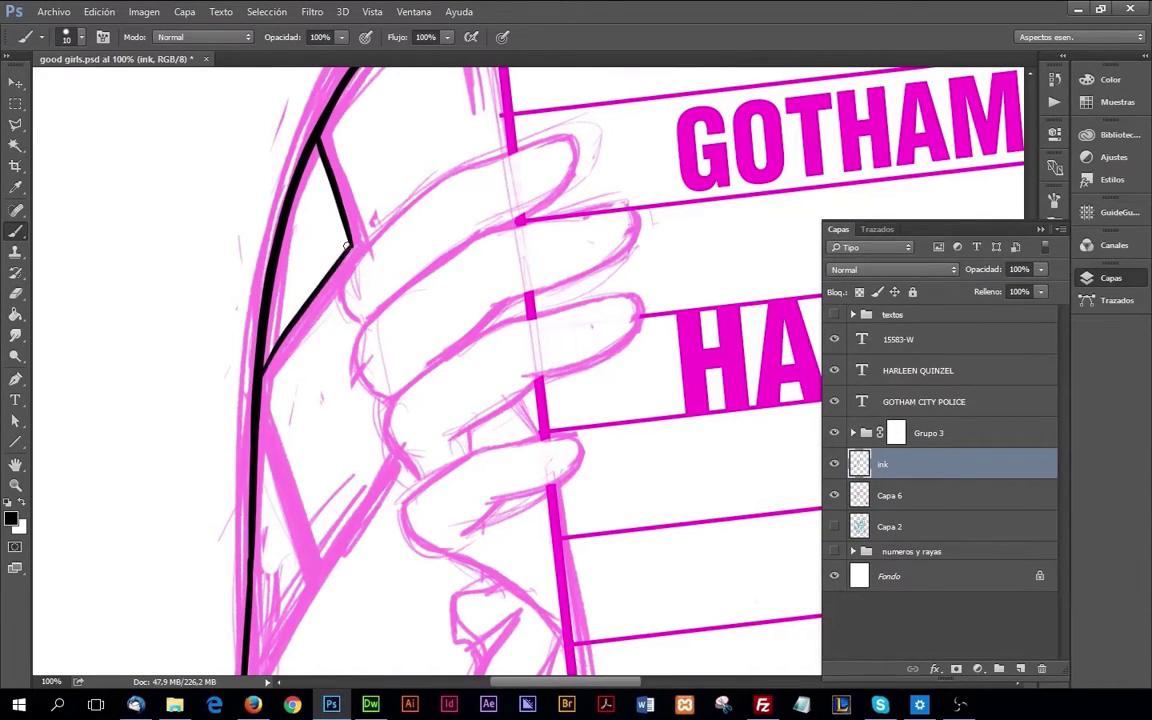
scroll(300, 330, down, 2)
mouse_move(368, 225)
mouse_down()
mouse_move(285, 330)
mouse_move(345, 486)
mouse_up()
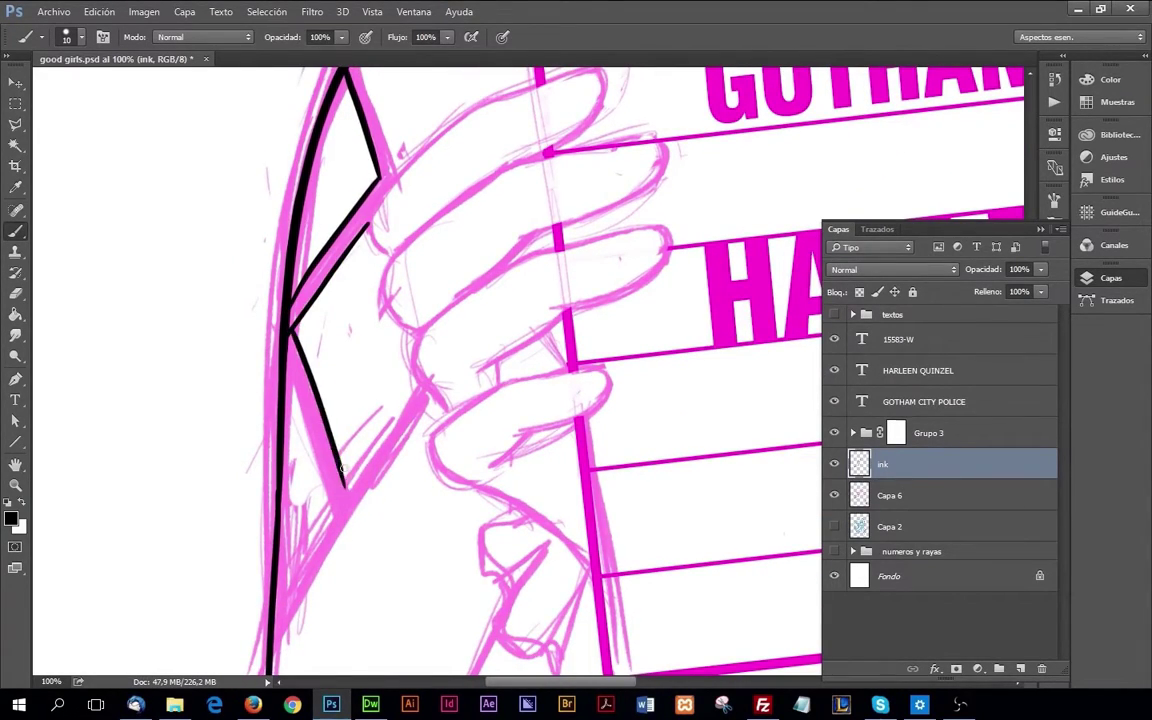
drag(331, 440, 378, 342)
scroll(330, 400, down, 4)
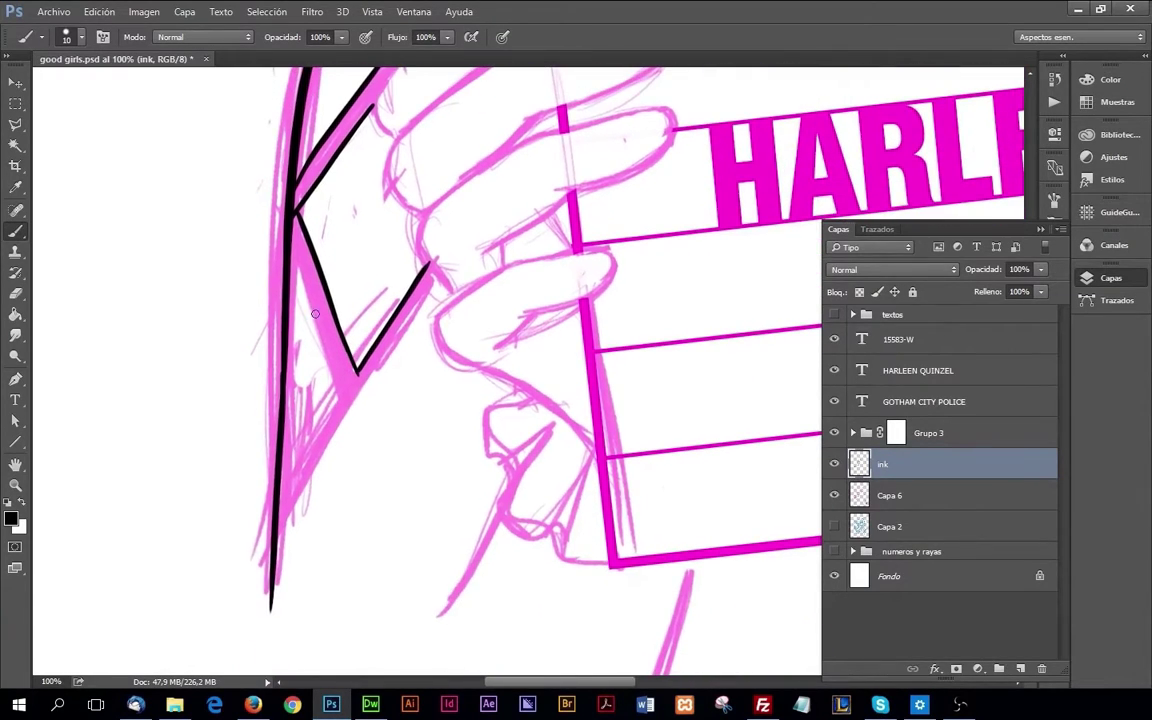
drag(308, 322, 258, 450)
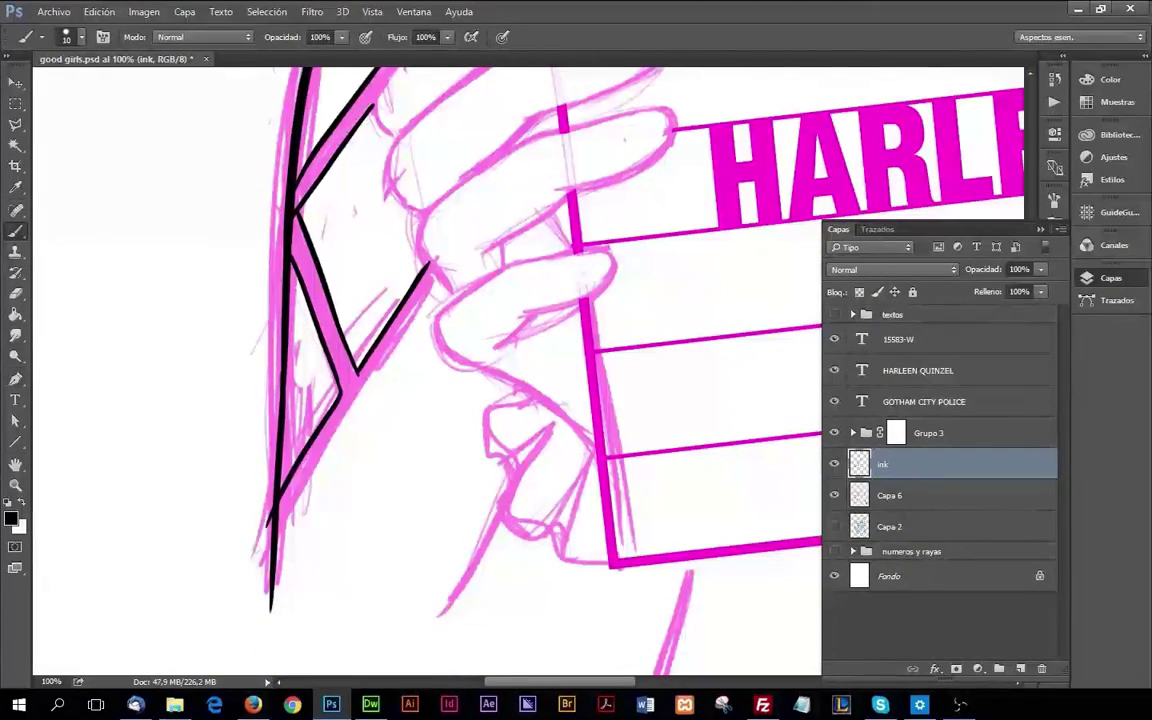
scroll(350, 330, down, 4)
Step: Zoom out to the whole drawing, then zoom in on the left hand
key(e)
key(z)
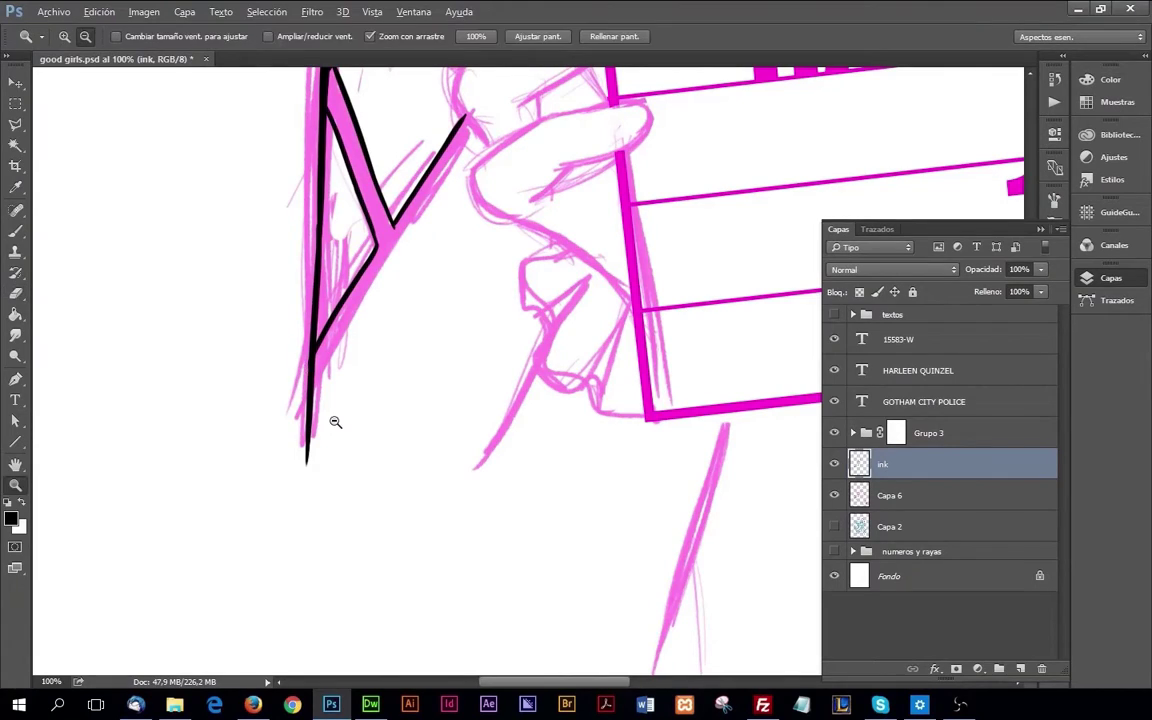
alt+click(334, 420)
click(505, 486)
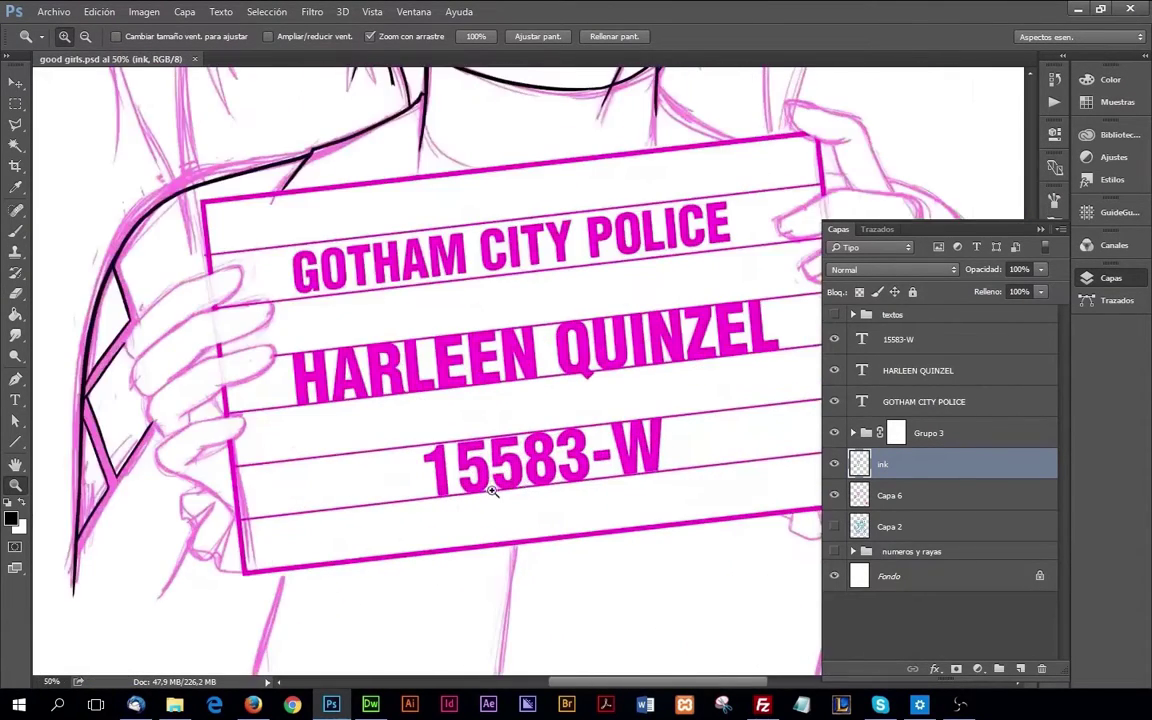
click(400, 470)
Step: Zoom to the neck area and ink the neck-to-shoulder line
key(b)
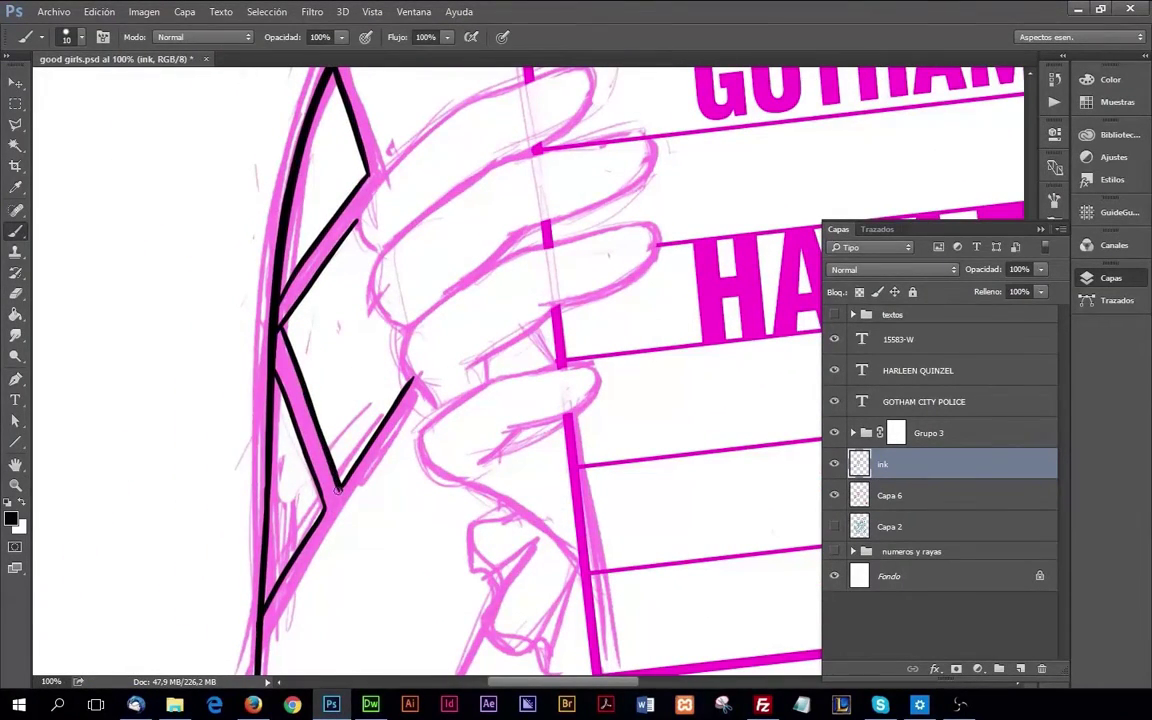
key(e)
key(z)
alt+click(324, 362)
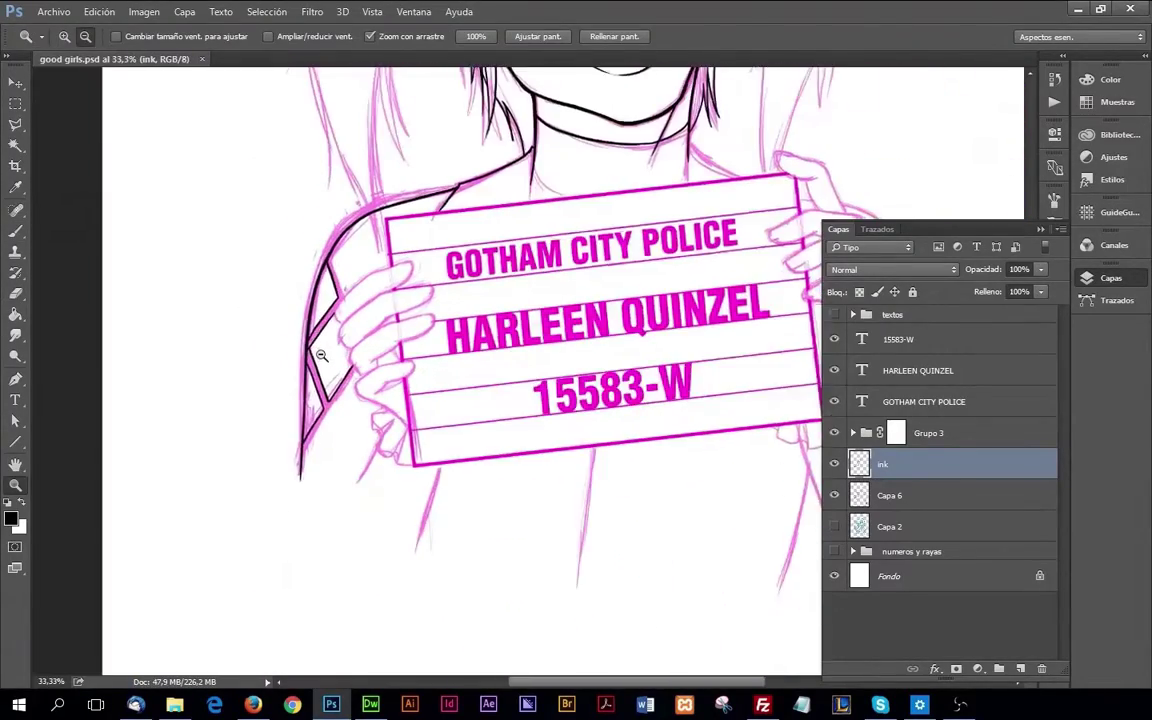
drag(519, 368, 534, 337)
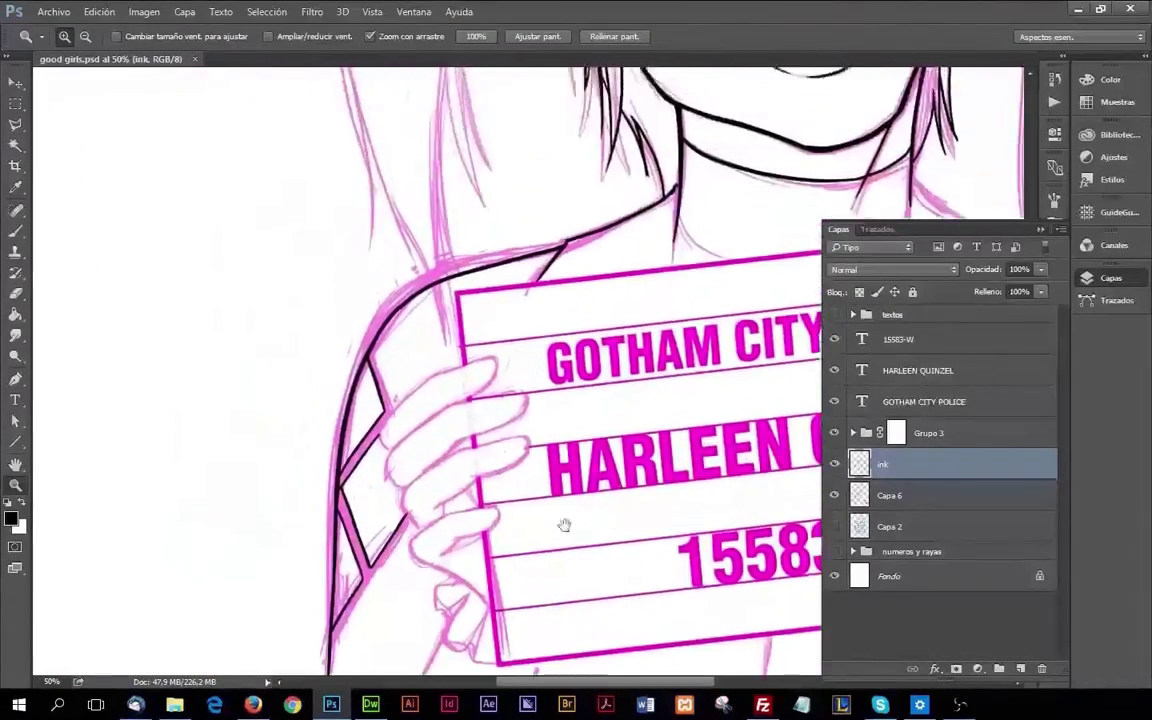
key(b)
drag(352, 320, 432, 372)
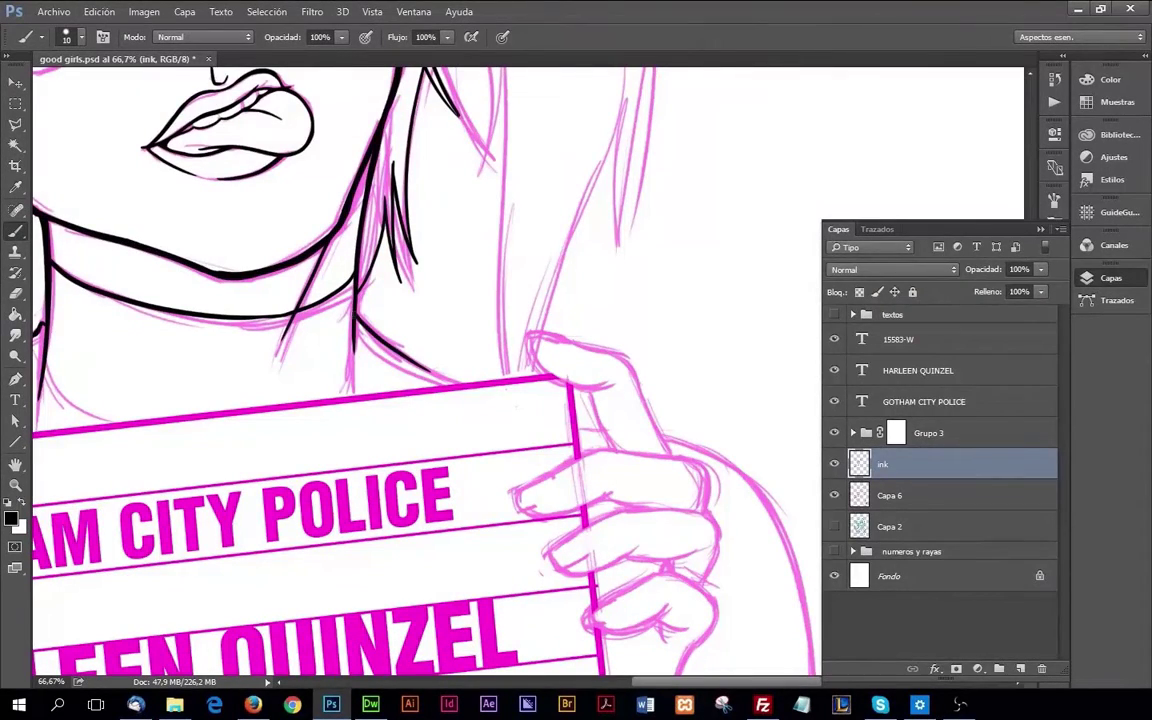
ctrl+alt+click(519, 412)
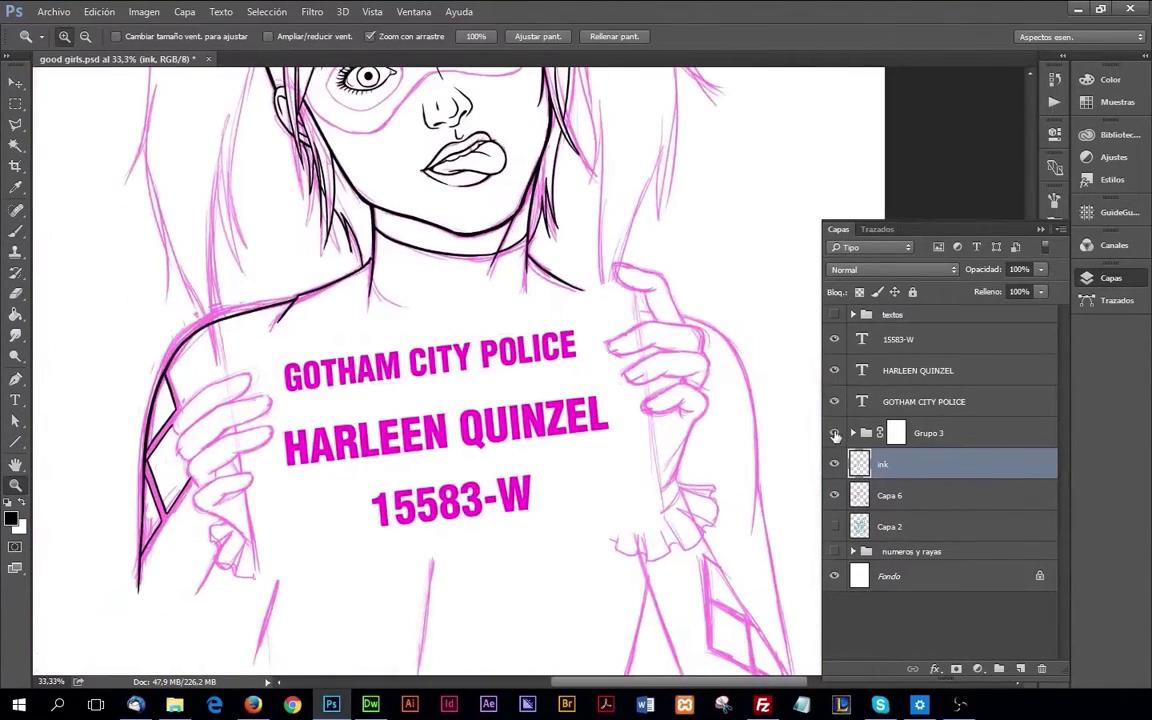
Step: Give the Grupo 3 sign group a black Color Overlay layer style
key(alt+bracketright)
double_click(990, 432)
click(330, 437)
click(879, 249)
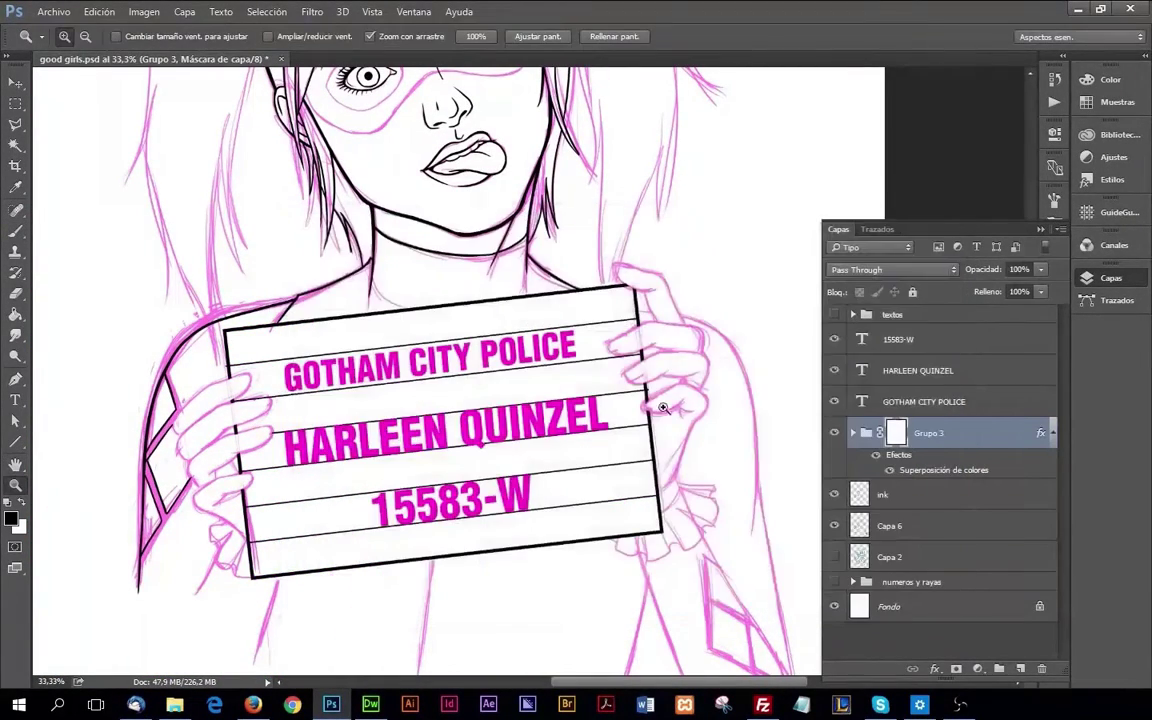
key(alt+bracketright)
Step: Copy Grupo 3's layer style and paste it onto the three text layers
right_click(919, 437)
click(972, 442)
shift+click(898, 339)
right_click(918, 370)
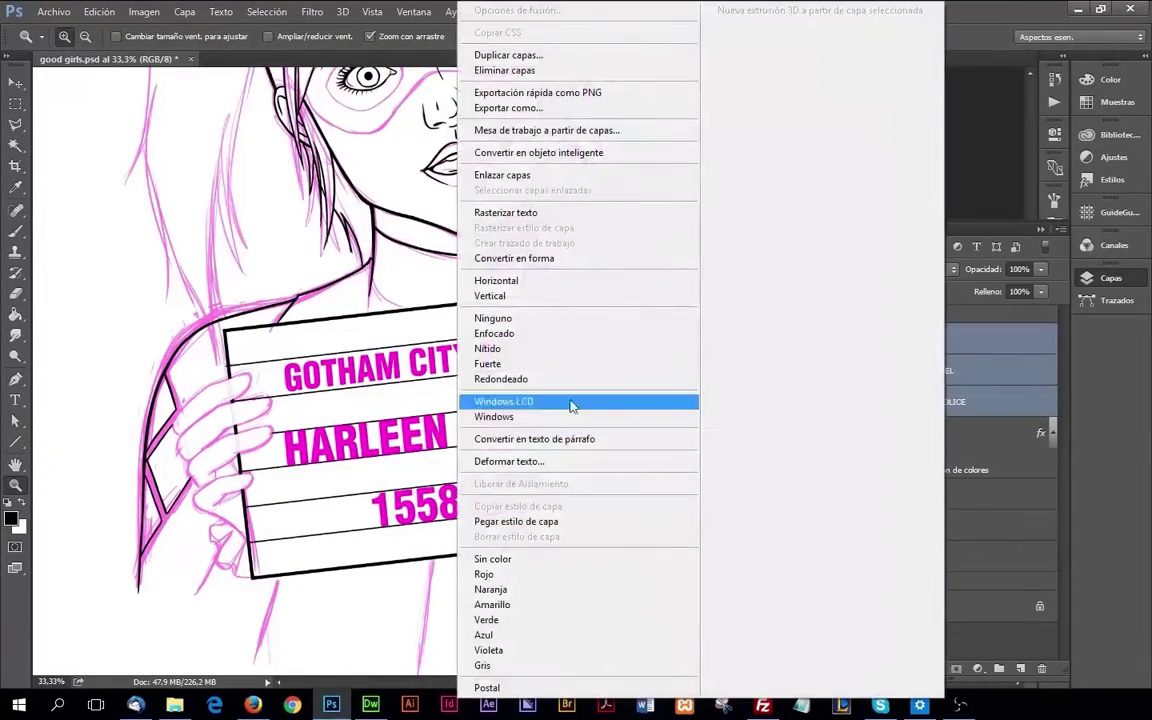
click(488, 527)
Step: Zoom in on the sign lettering and make the ink layer active
alt+click(706, 455)
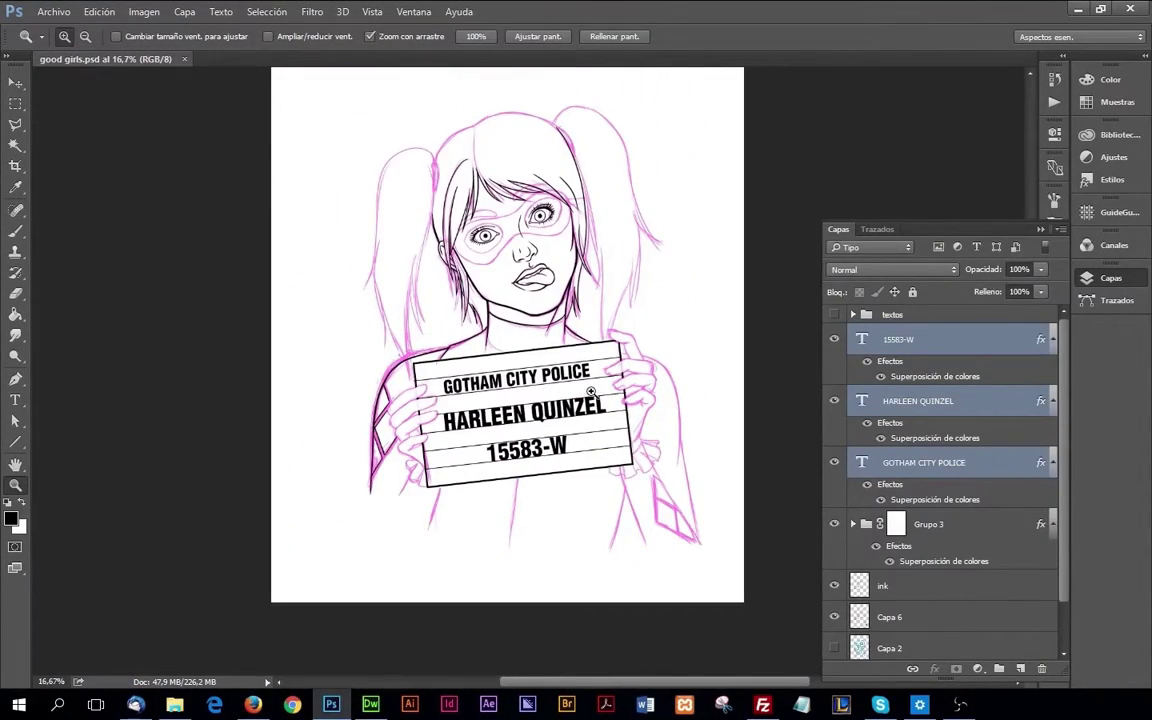
drag(591, 391, 899, 557)
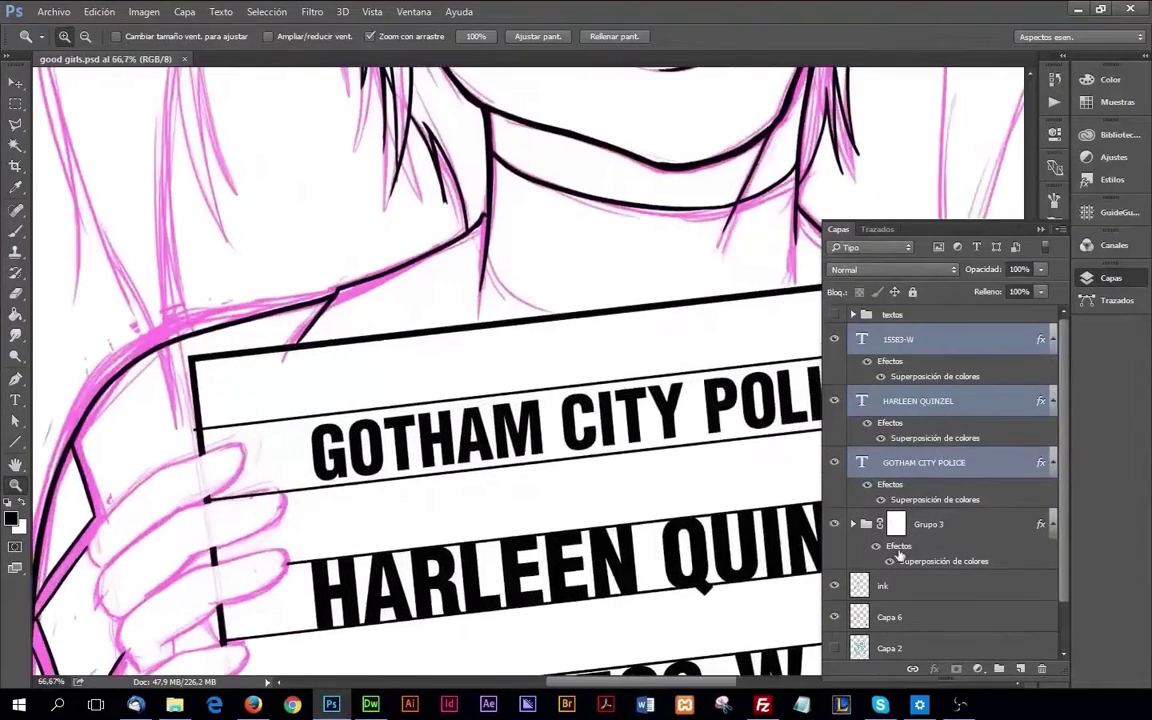
click(882, 586)
key(ctrl+1)
Step: Save the file and scroll to the hand gripping the sign
key(b)
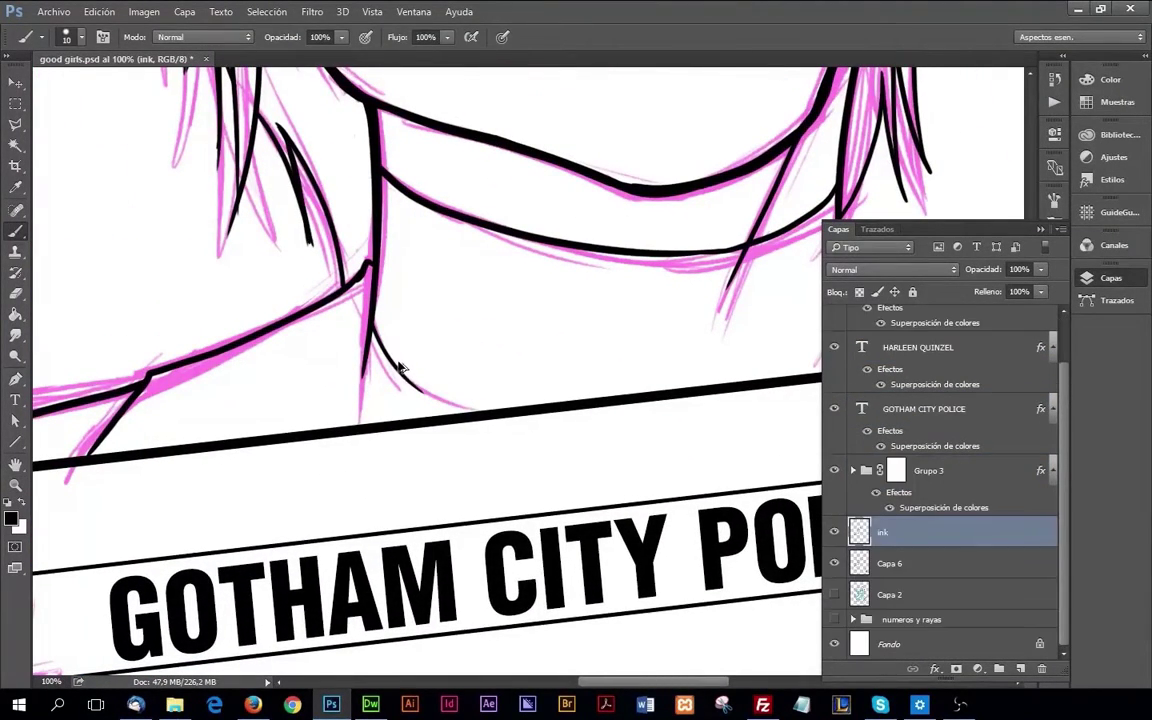
drag(462, 412, 167, 327)
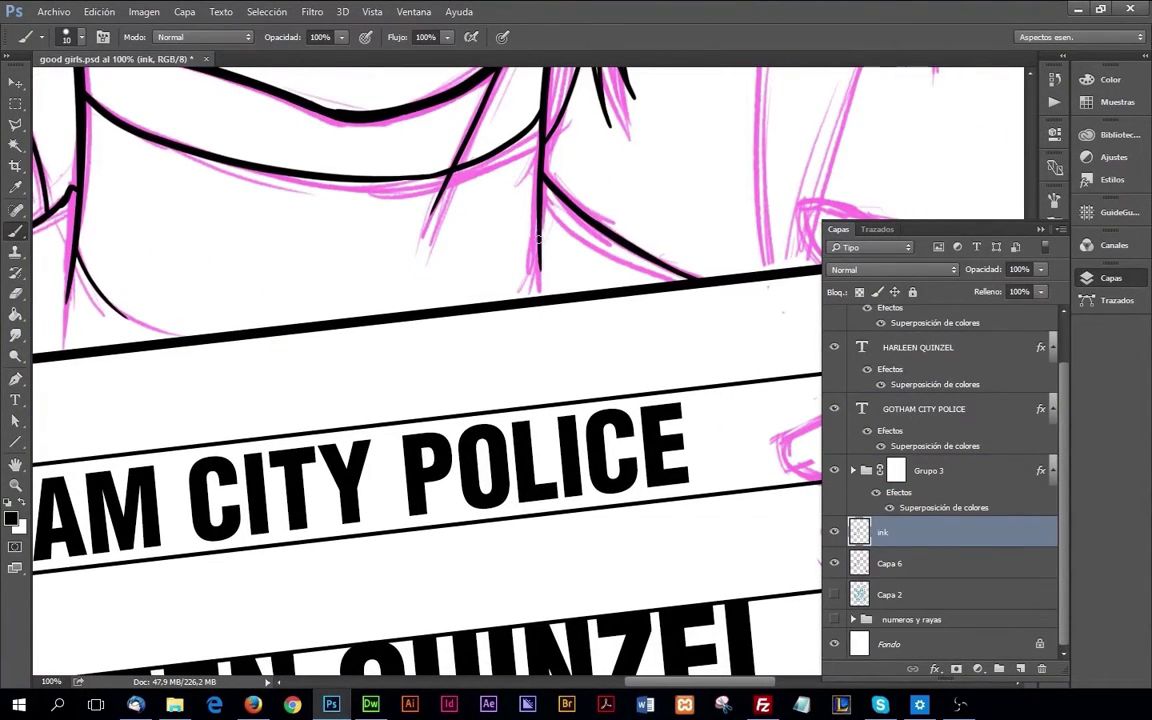
scroll(470, 337, right, 2)
scroll(600, 350, right, 5)
key(ctrl+s)
scroll(490, 330, down, 1)
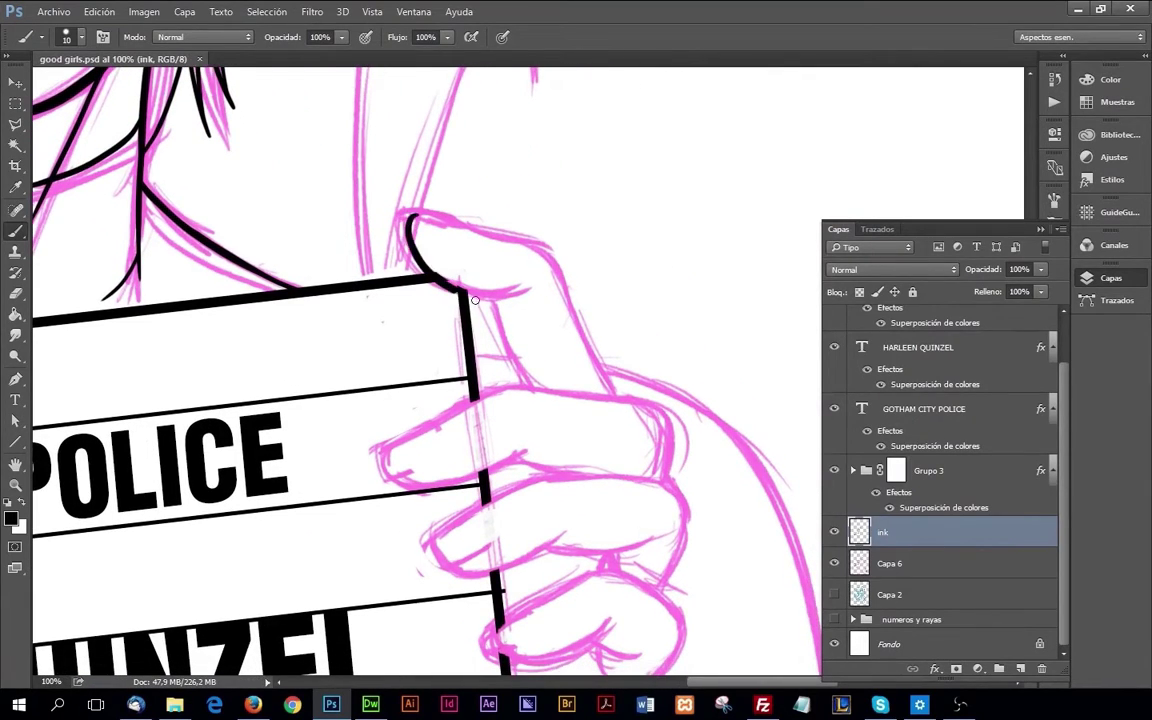
Step: Ink the thumb's tip, top edge and outer edge
drag(527, 289, 488, 293)
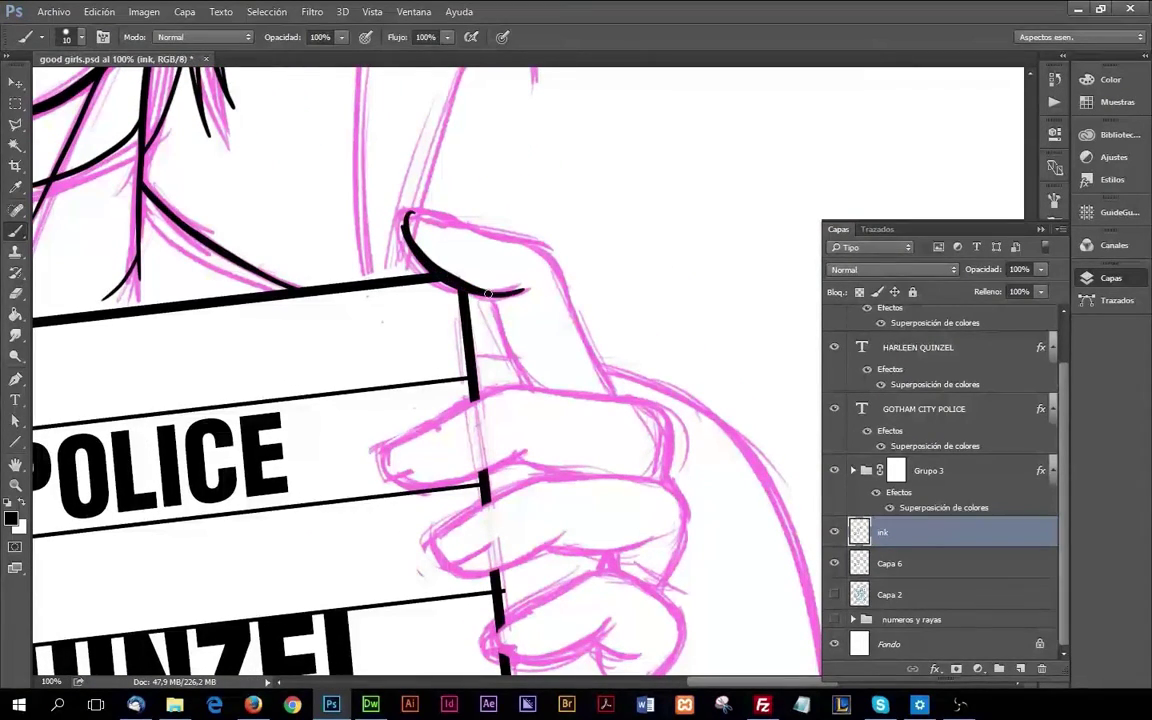
mouse_move(425, 214)
mouse_down()
mouse_move(532, 245)
mouse_move(615, 398)
mouse_up()
drag(491, 295, 522, 375)
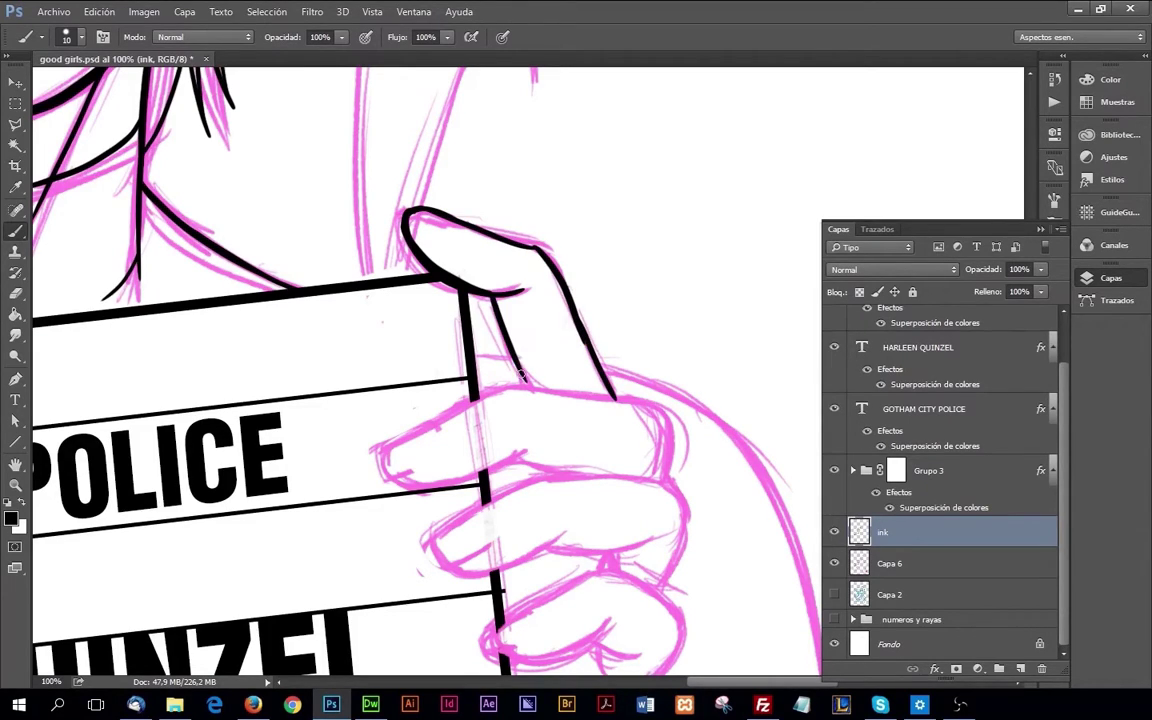
scroll(493, 300, down, 2)
scroll(560, 295, down, 2)
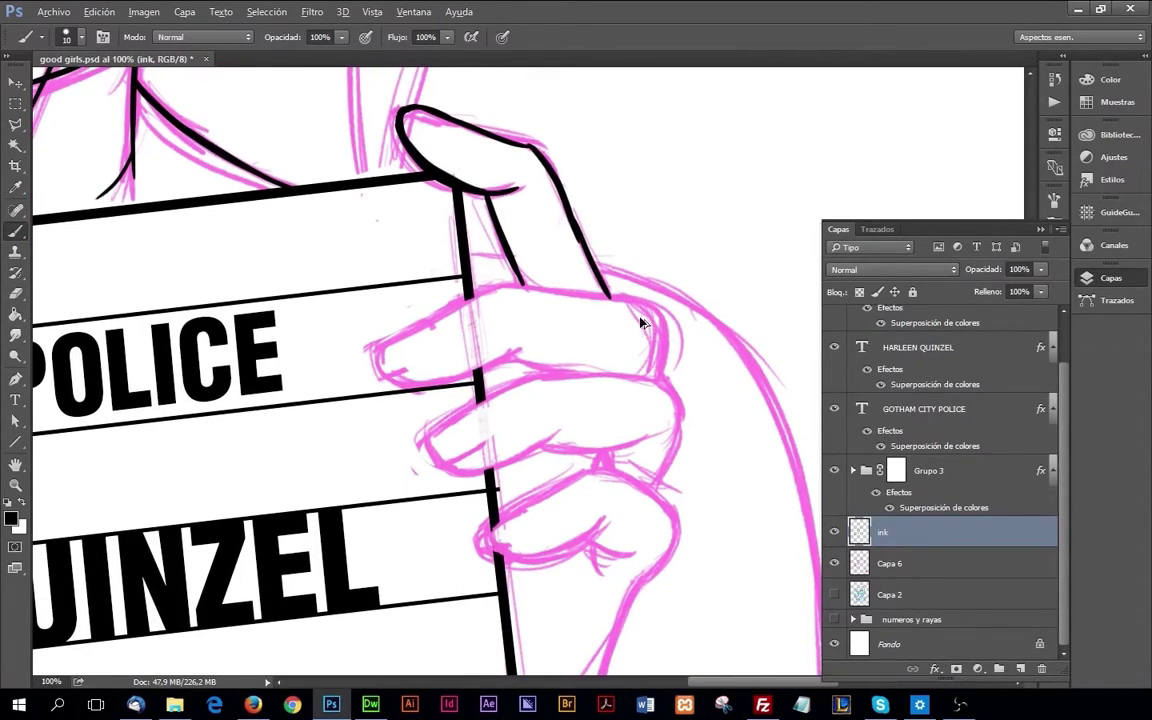
Step: Undo the thumb strokes and redraw its inner line, top and right edges
key(ctrl+alt+z)
key(ctrl+alt+z)
drag(550, 303, 498, 335)
drag(443, 223, 476, 312)
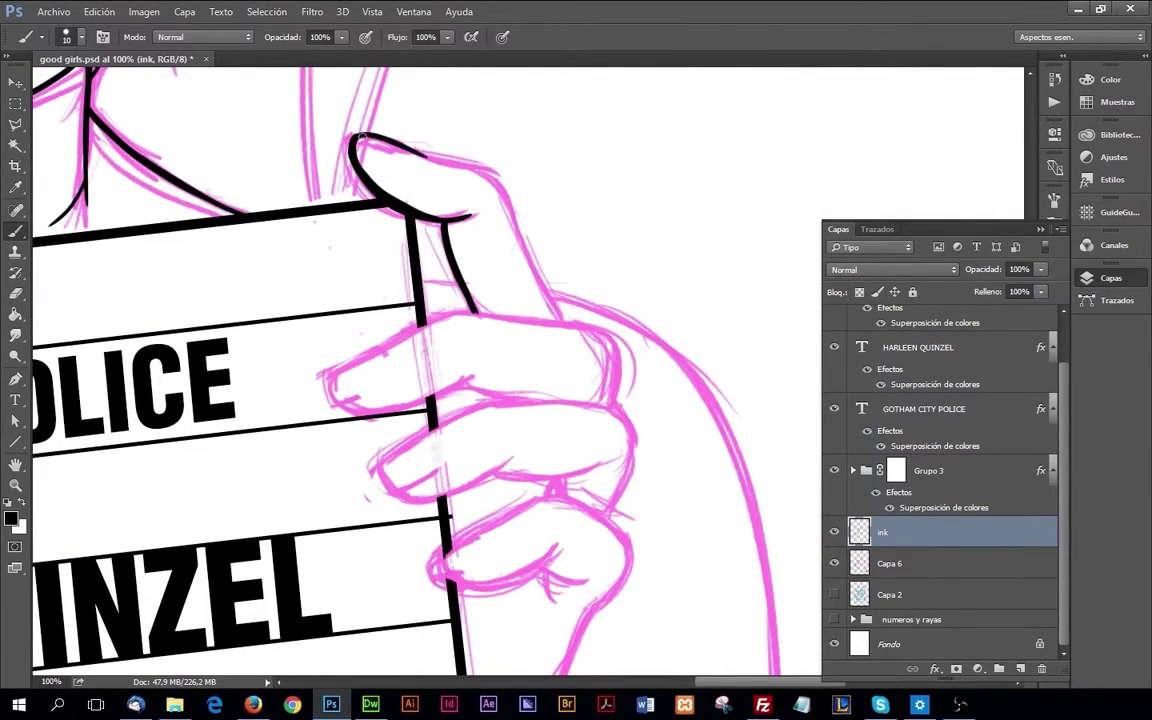
drag(362, 135, 478, 170)
drag(474, 172, 562, 318)
mouse_move(479, 312)
mouse_down()
mouse_move(579, 242)
mouse_move(553, 312)
mouse_move(625, 325)
mouse_up()
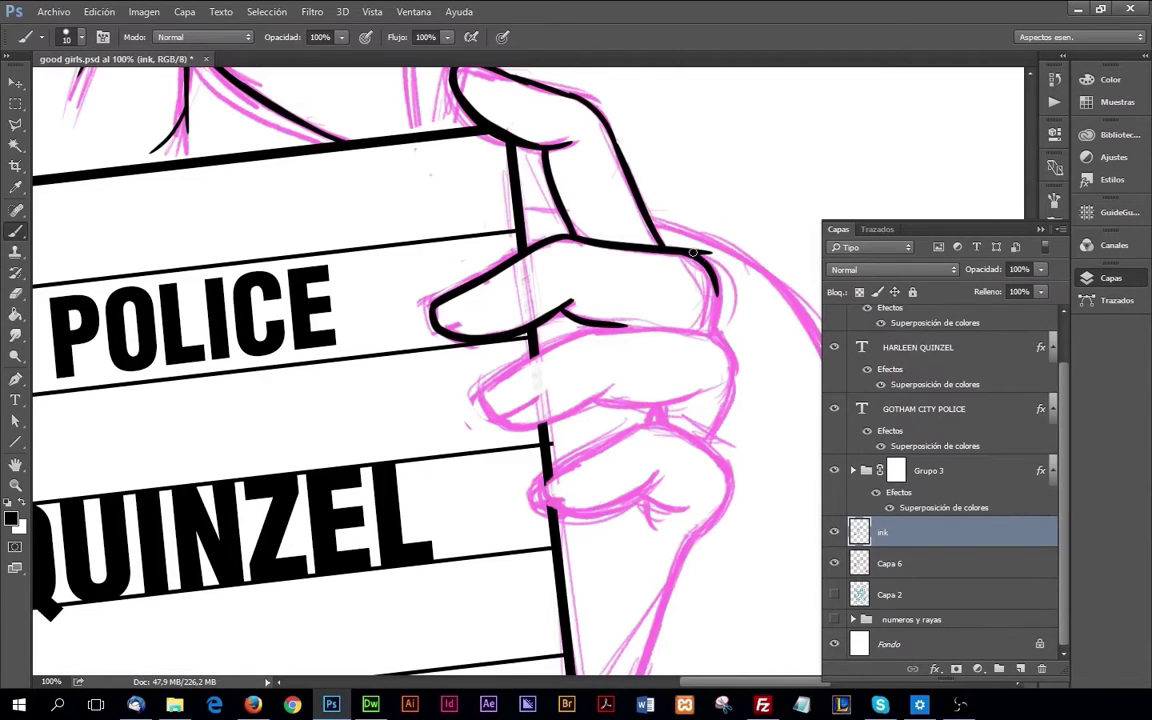
Step: Ink the index and middle finger outlines
drag(520, 243, 710, 323)
scroll(724, 343, right, 2)
key(e)
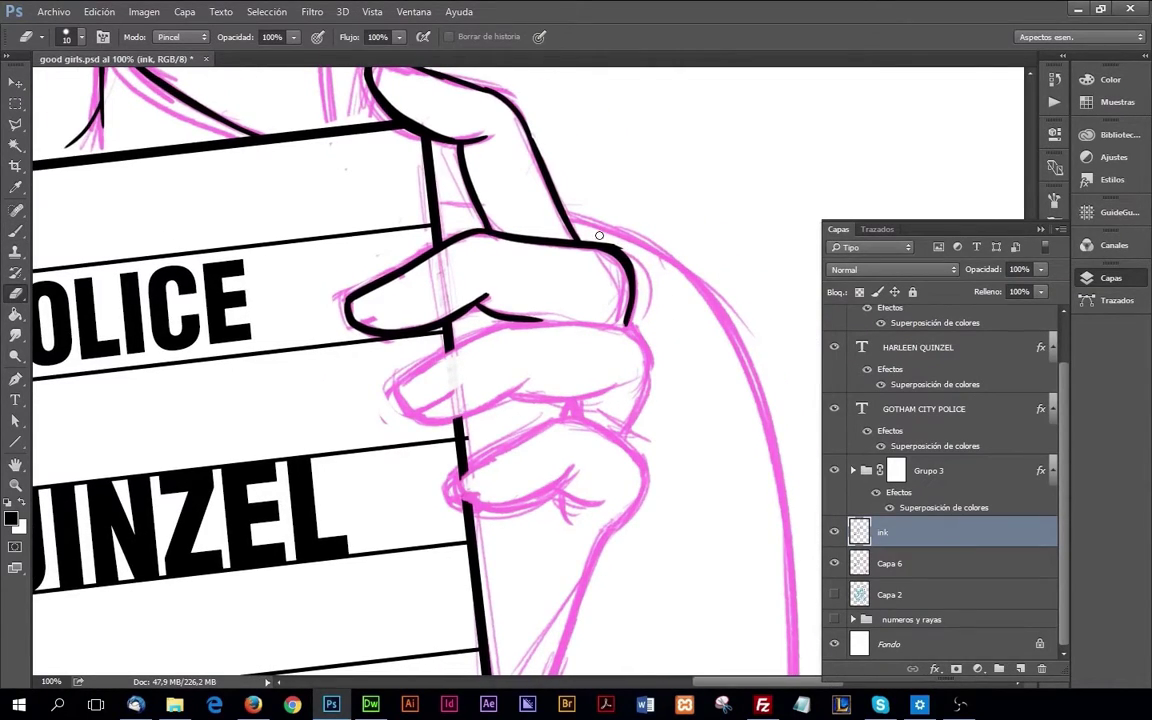
scroll(651, 314, down, 2)
key(b)
scroll(651, 314, left, 1)
Step: Ink under the index and middle fingers, the ring finger and the little finger
mouse_move(470, 255)
mouse_down()
mouse_move(405, 328)
mouse_move(540, 297)
mouse_move(630, 300)
mouse_up()
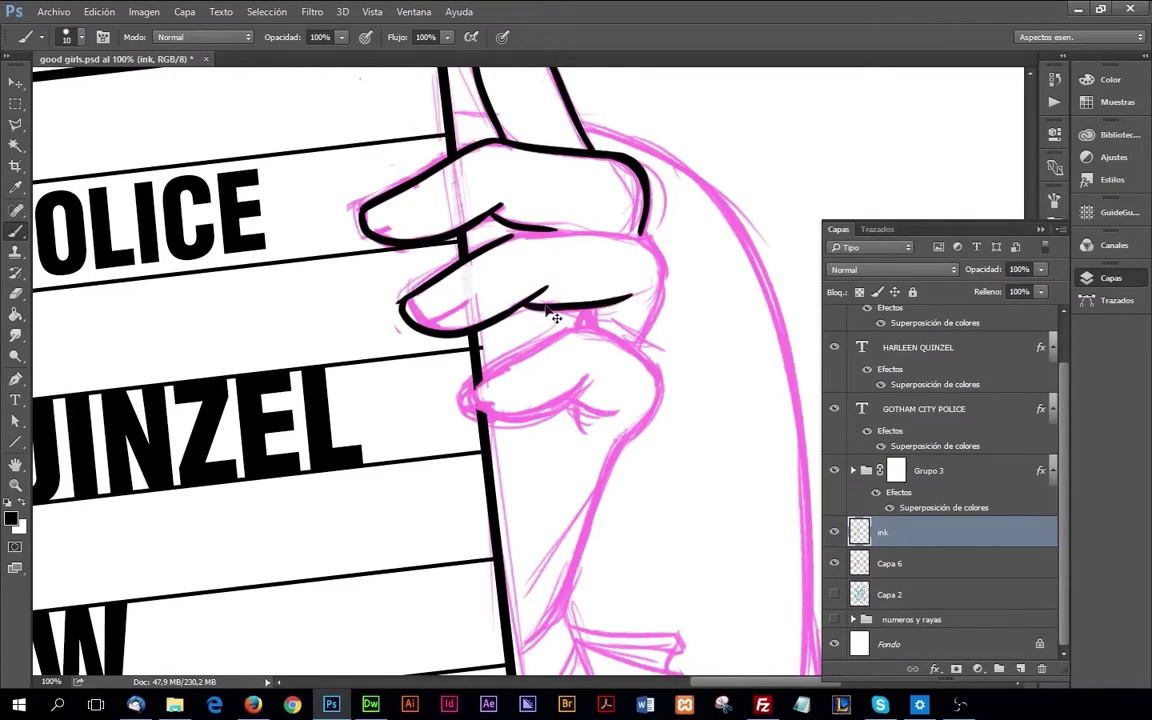
drag(465, 240, 655, 245)
mouse_move(640, 350)
mouse_down()
mouse_move(660, 262)
mouse_move(636, 344)
mouse_up()
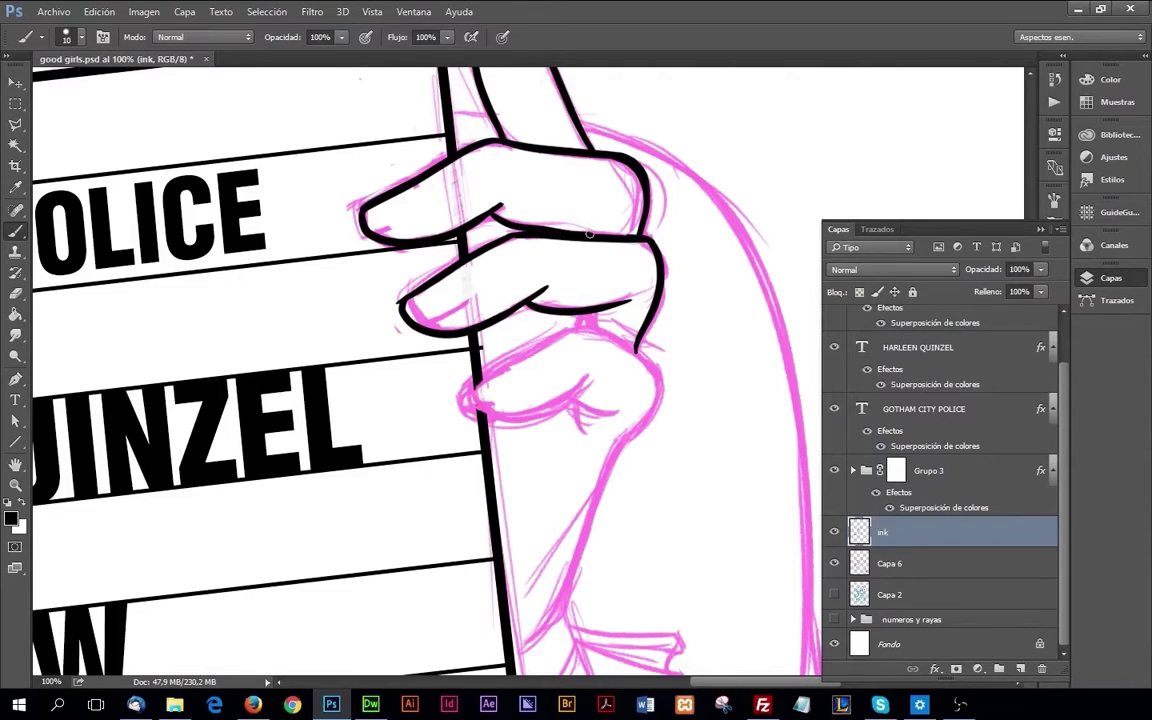
scroll(576, 271, down, 1)
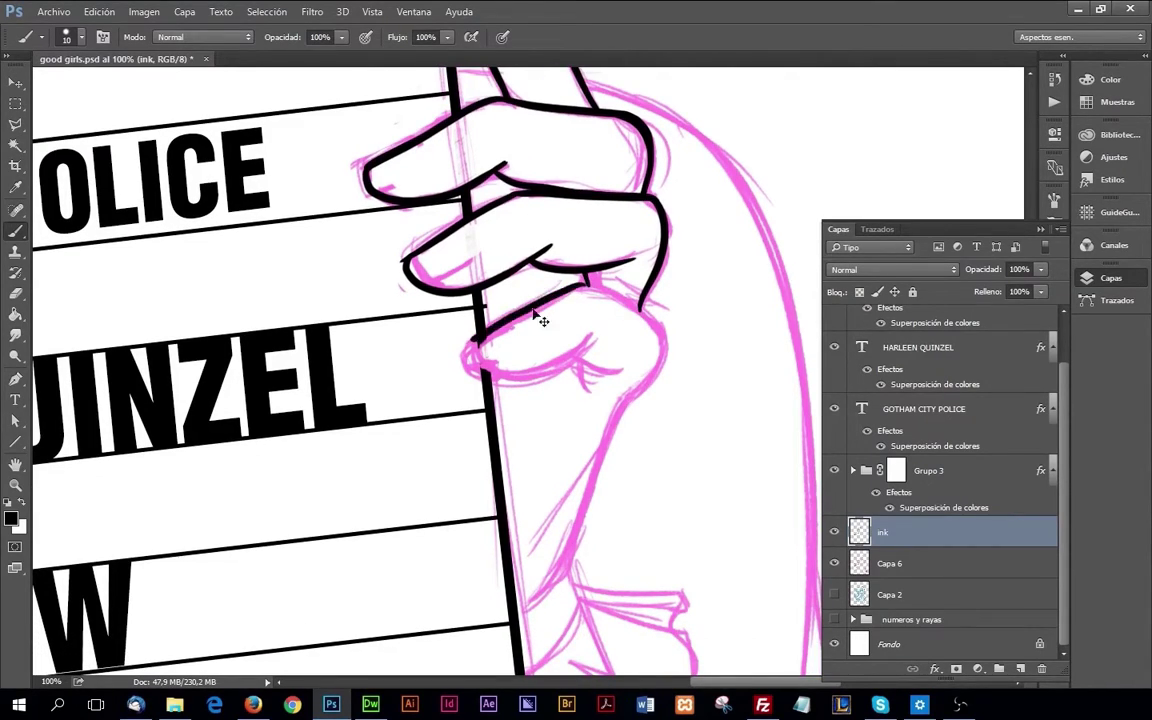
drag(490, 334, 578, 292)
drag(596, 338, 516, 376)
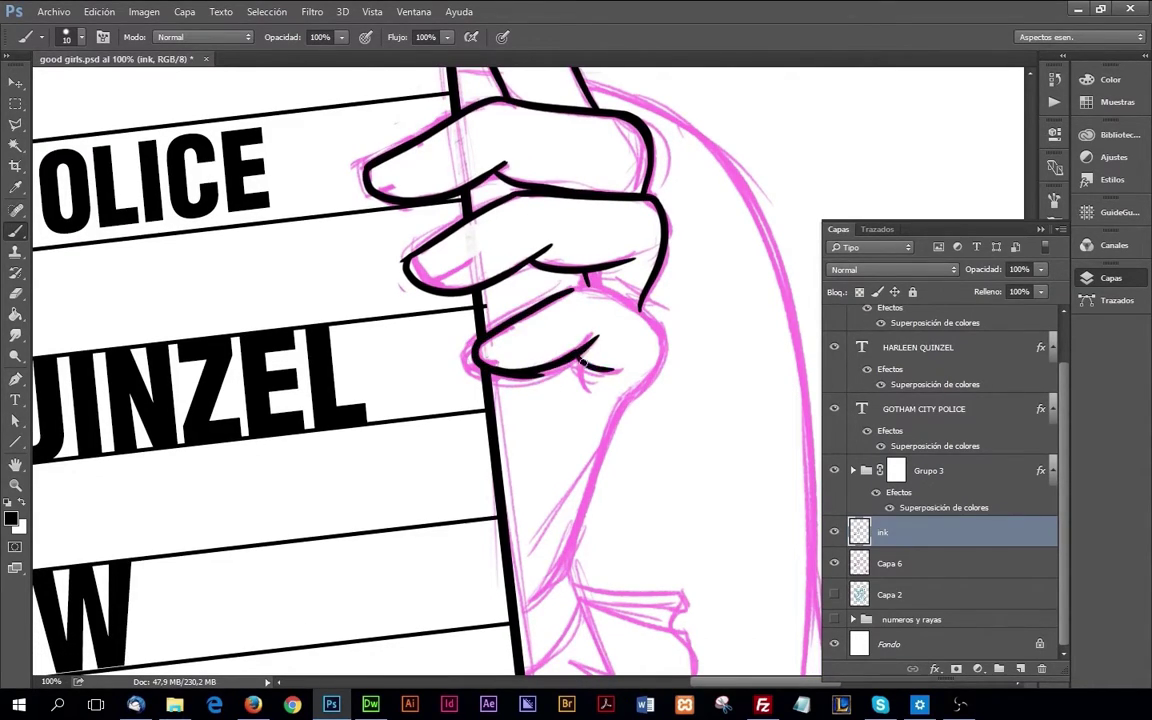
Step: Draw a black line down the forearm, undoing its overshooting end
drag(595, 258, 530, 445)
scroll(600, 350, down, 5)
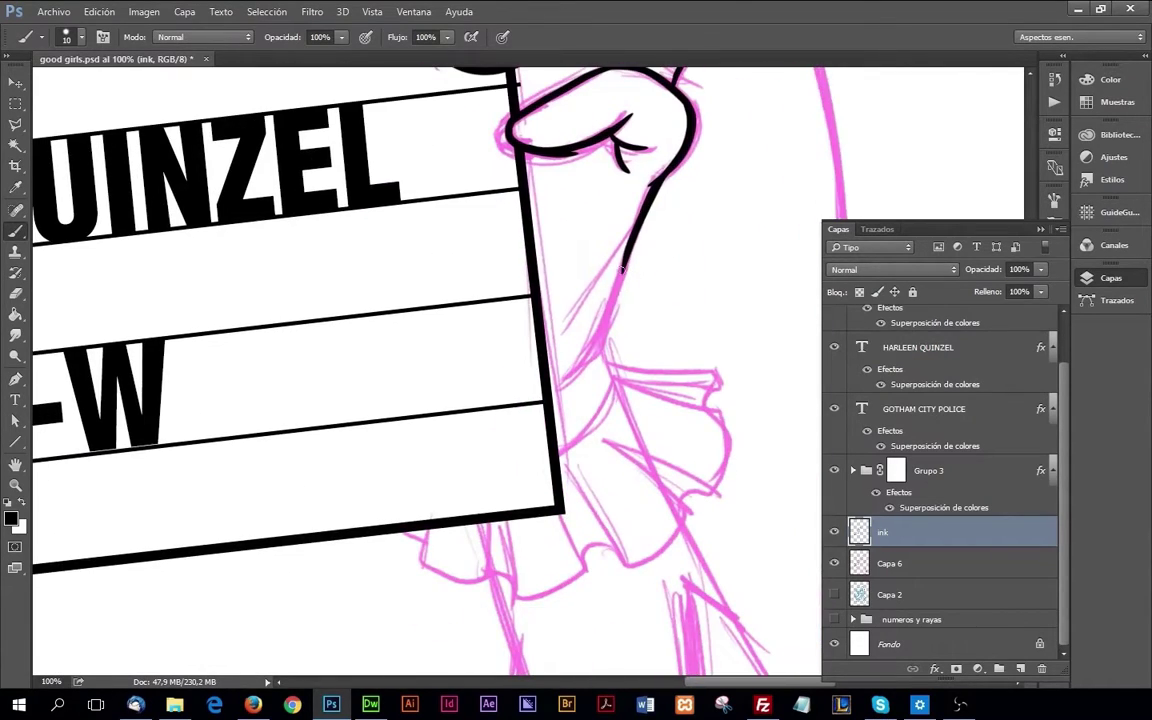
mouse_move(640, 200)
mouse_down()
mouse_move(607, 342)
mouse_move(605, 323)
mouse_up()
key(ctrl+z)
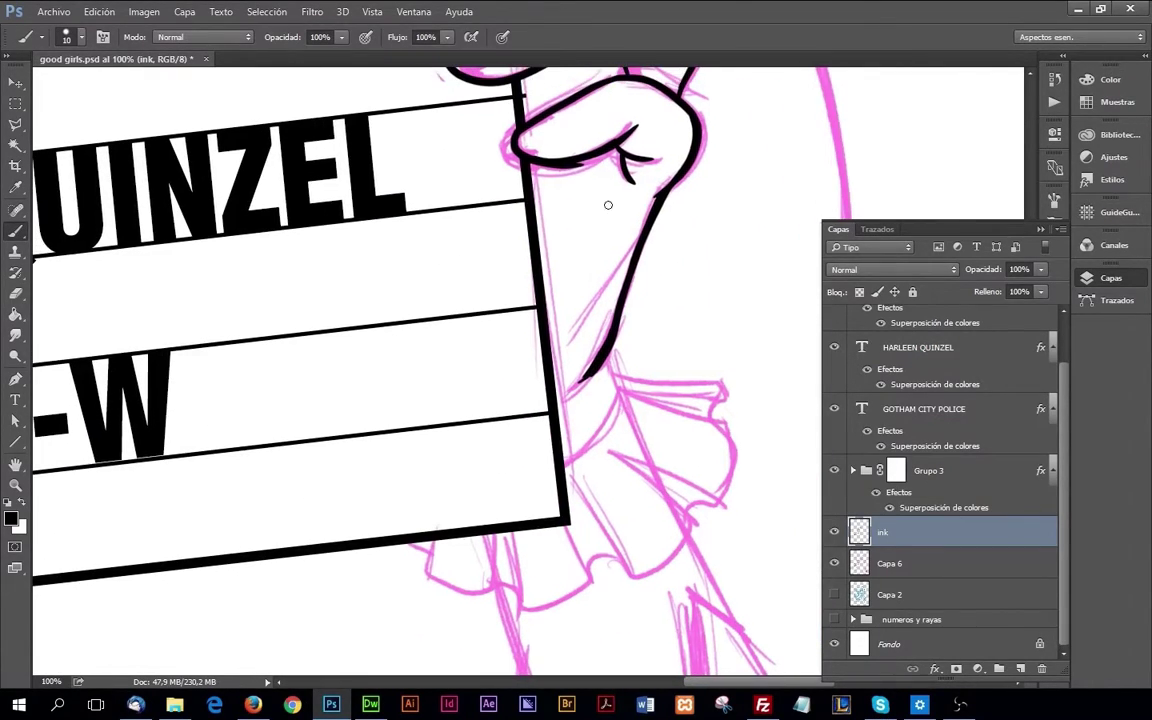
key(e)
drag(610, 272, 588, 270)
scroll(588, 270, up, 2)
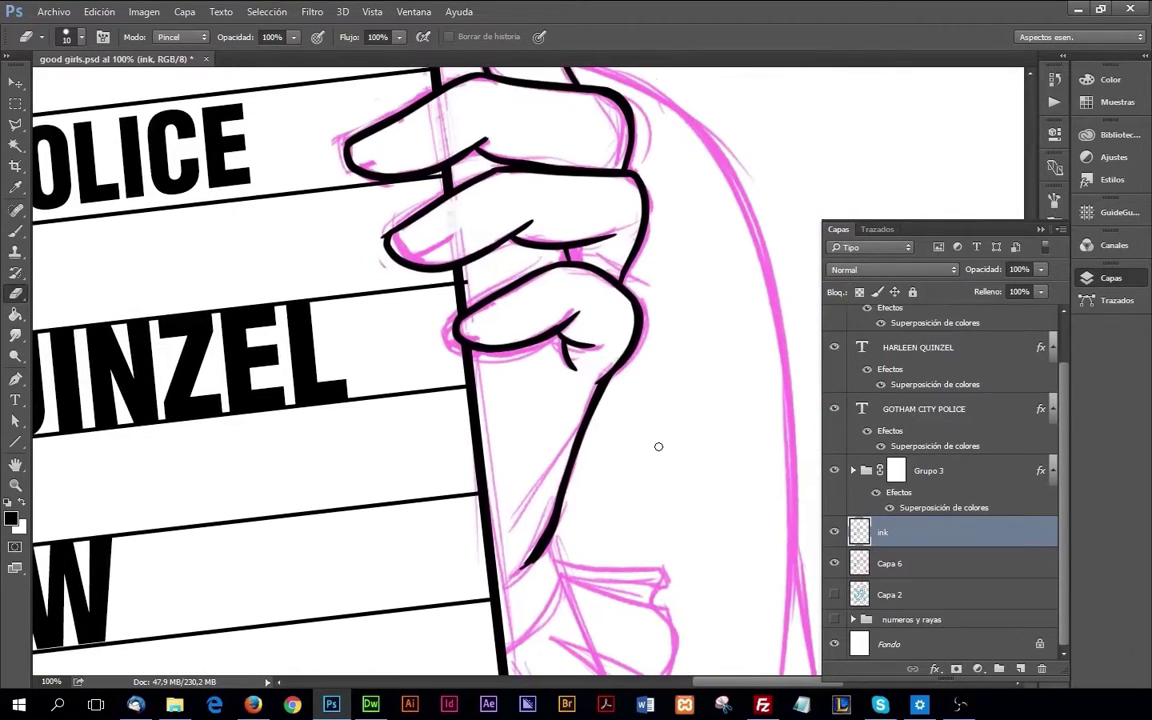
key(b)
scroll(578, 332, down, 3)
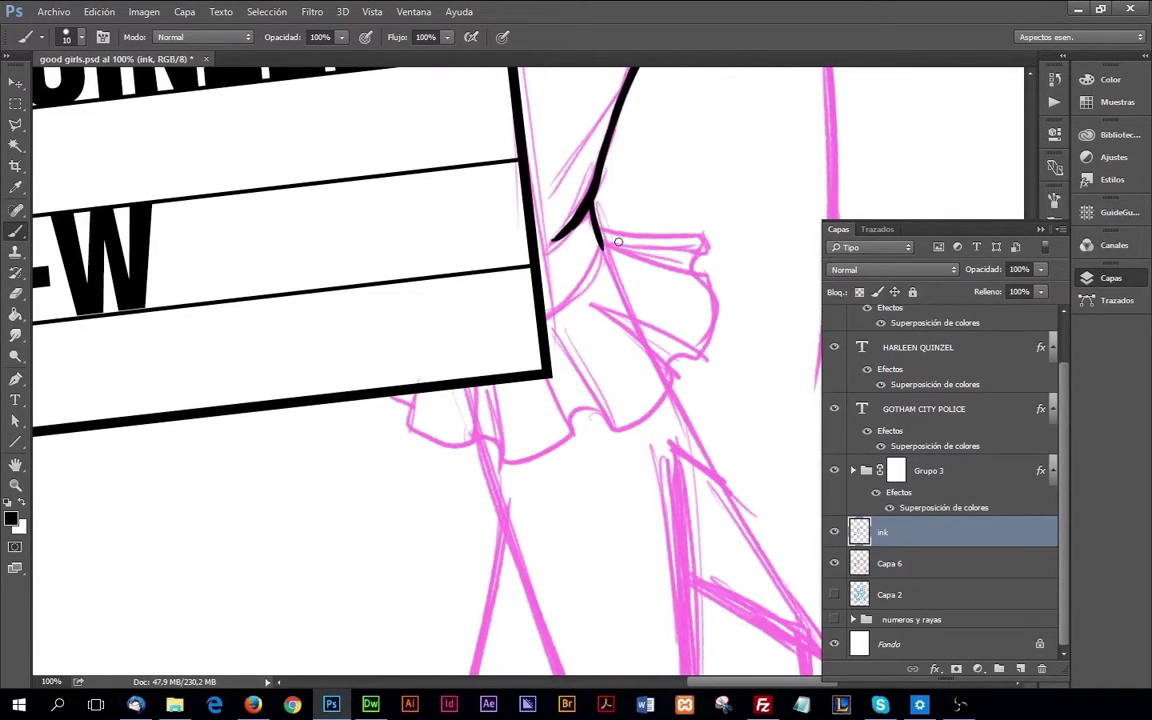
Step: Ink the ruffle cuff's top and outer edges plus its inner fold lines
drag(596, 228, 547, 303)
drag(604, 208, 541, 398)
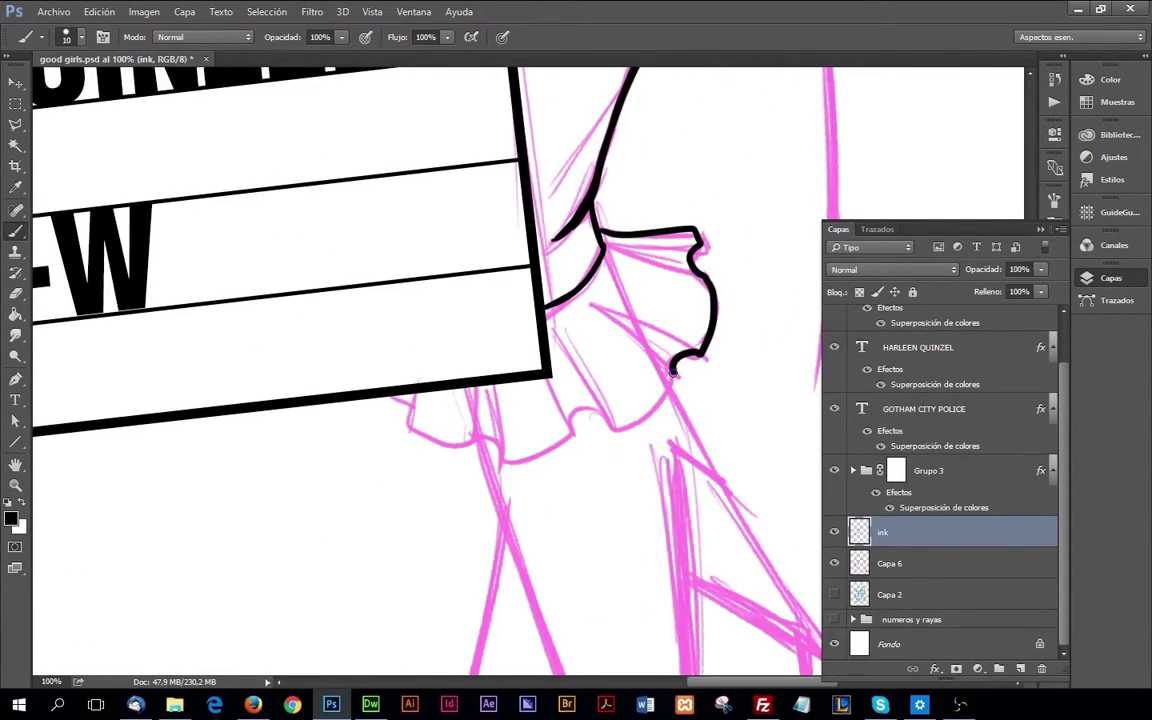
key(ctrl+z)
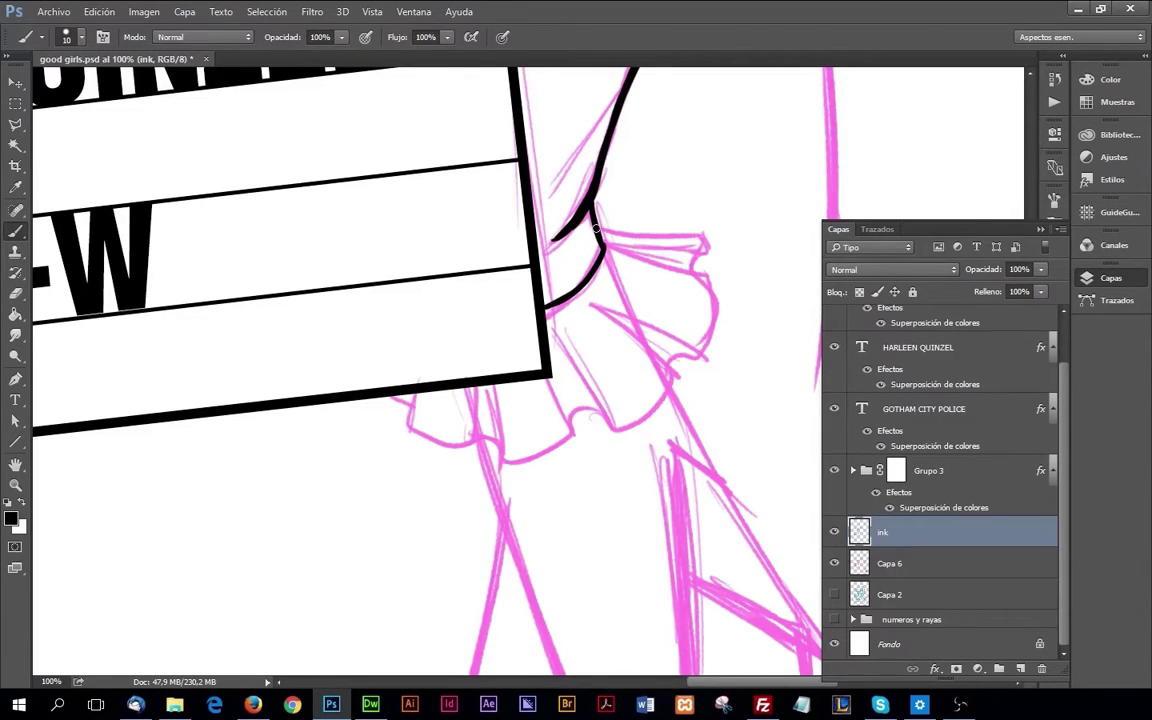
mouse_move(603, 232)
mouse_down()
mouse_move(703, 236)
mouse_move(610, 424)
mouse_move(493, 460)
mouse_move(408, 418)
mouse_up()
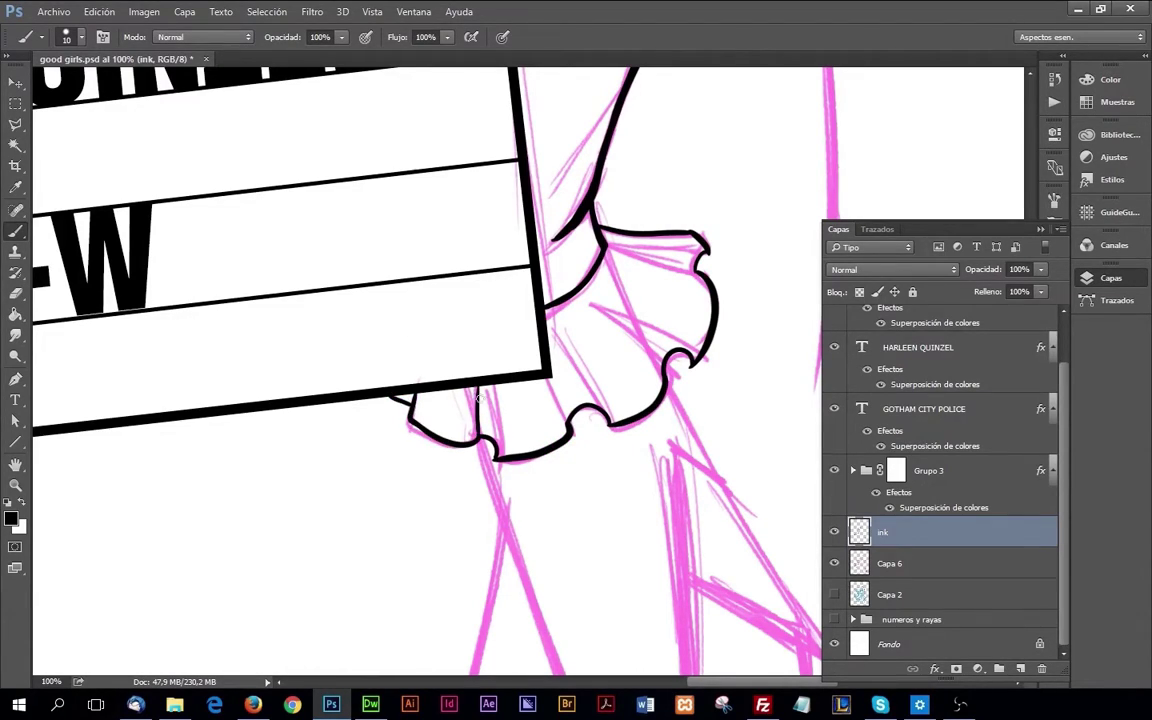
drag(492, 387, 495, 450)
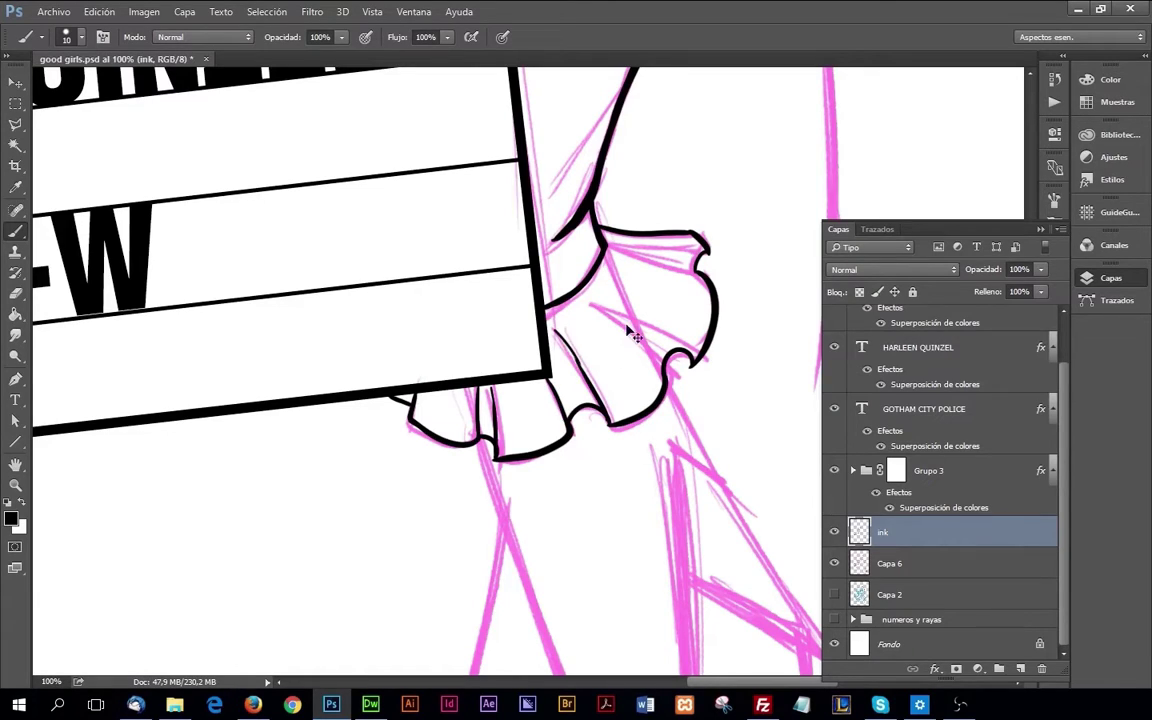
drag(552, 330, 607, 423)
drag(600, 311, 648, 352)
mouse_move(603, 314)
mouse_down()
mouse_move(689, 358)
mouse_move(704, 314)
mouse_move(607, 274)
mouse_up()
Step: Zoom out to check the drawing, then zoom back in on the lower sleeve
key(e)
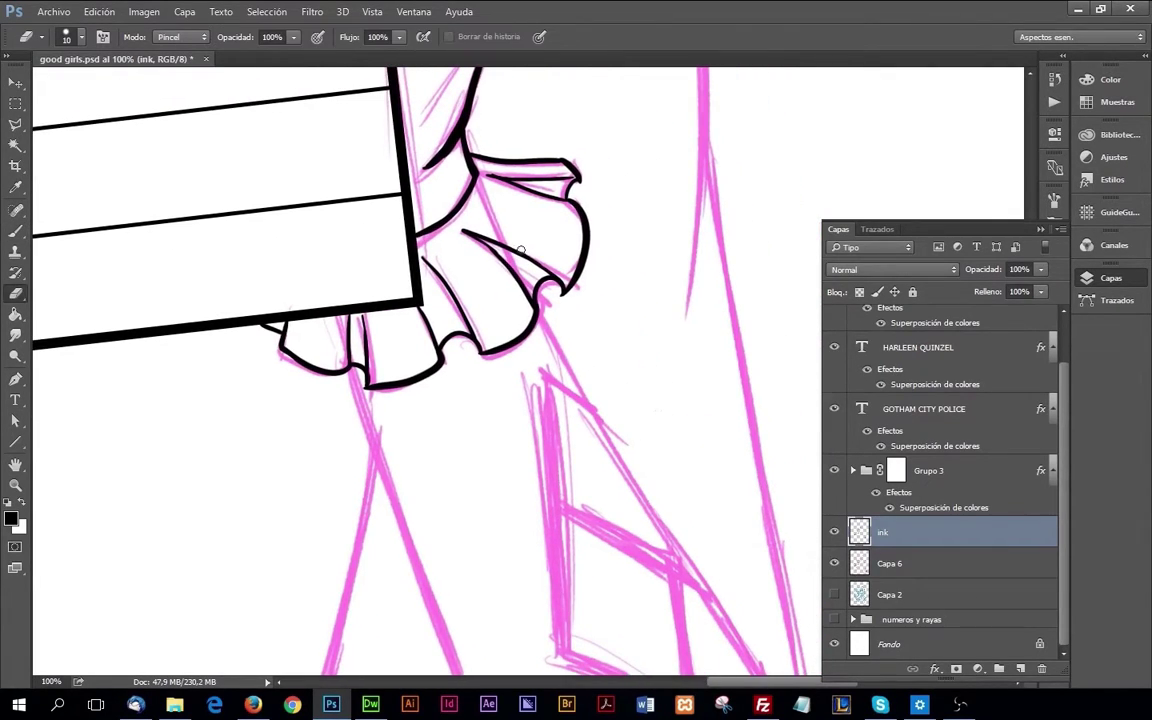
key(z)
alt+click(617, 453)
alt+click(647, 444)
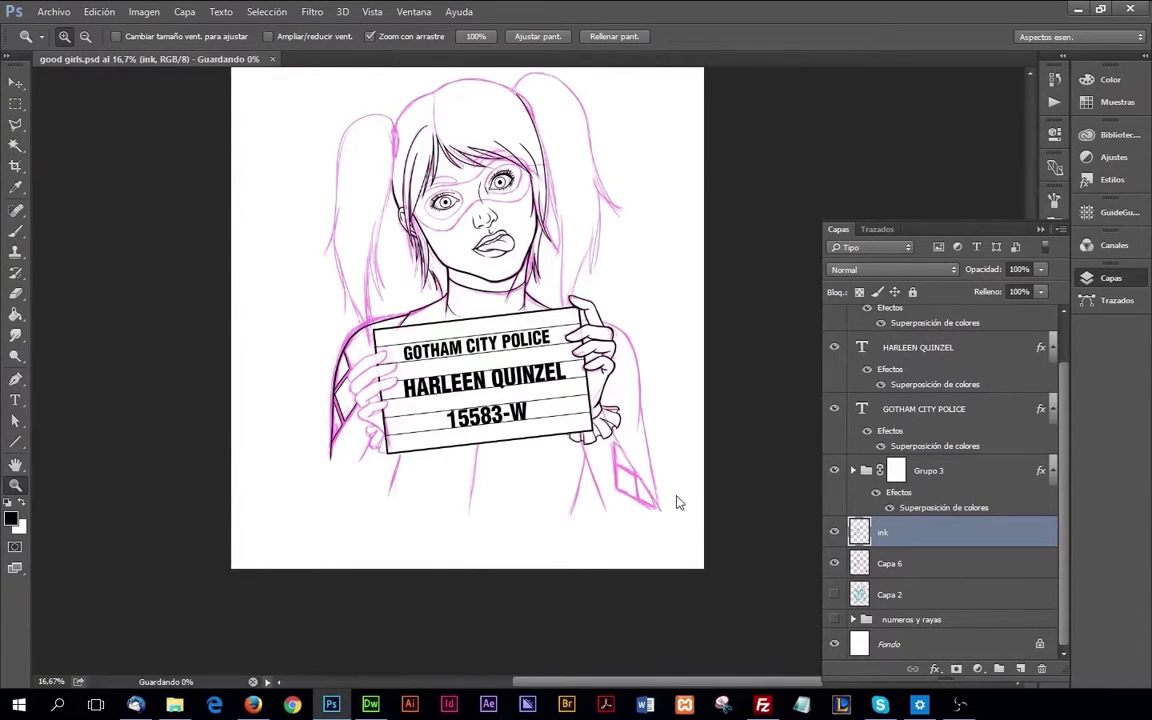
click(623, 475)
click(575, 475)
Step: Ink the inner and outer sleeve lines and the diamond's left and bottom edges
alt+click(668, 511)
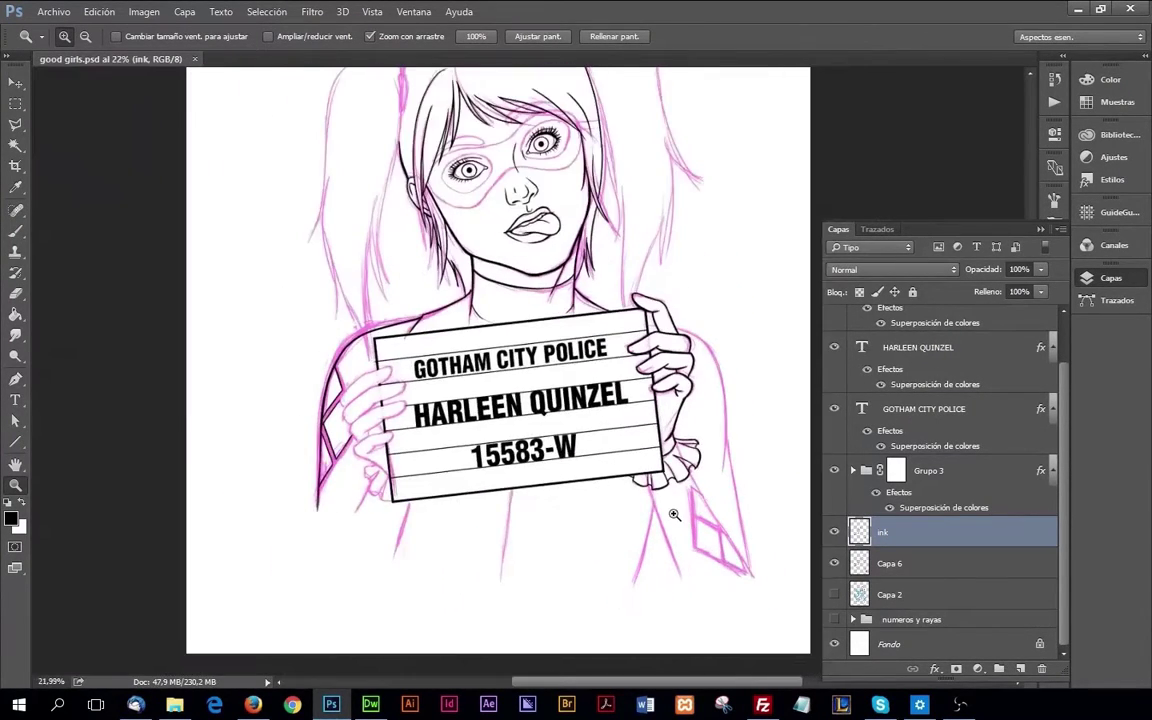
click(620, 514)
click(589, 512)
key(b)
drag(468, 315, 530, 492)
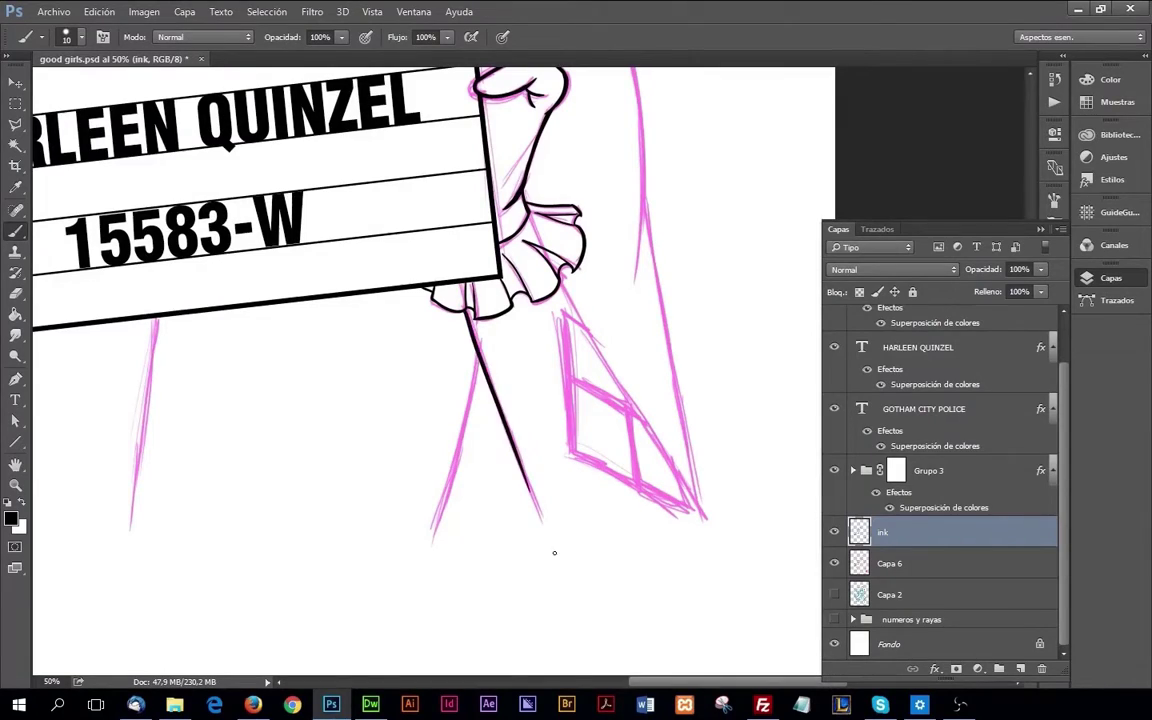
drag(558, 283, 690, 495)
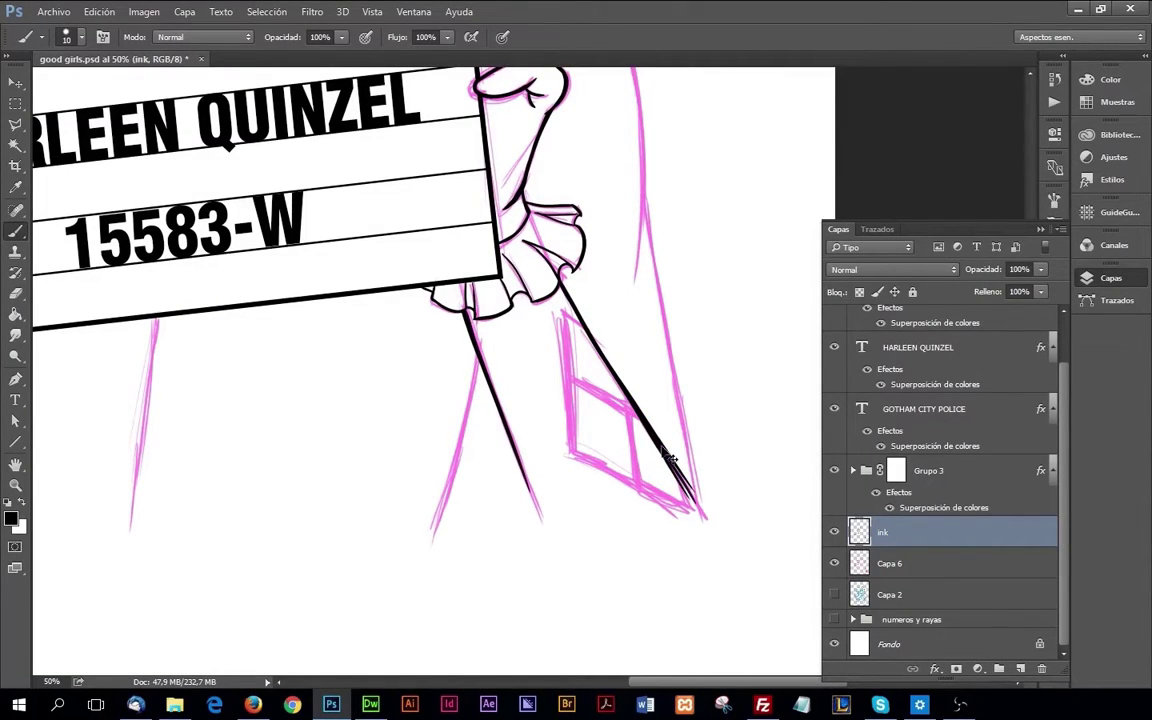
mouse_move(563, 310)
mouse_down()
mouse_move(578, 460)
mouse_move(690, 495)
mouse_move(563, 427)
mouse_up()
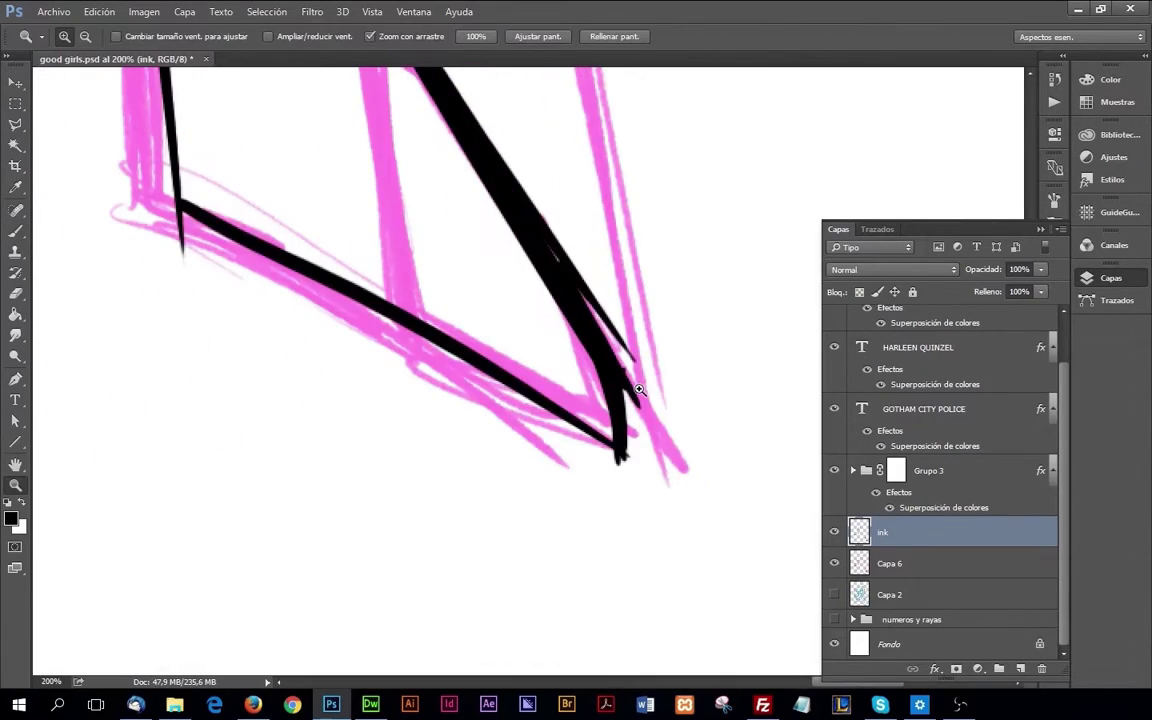
Step: Ink the diamond's crossbar and dividing lines, redrawing the misplaced right one
key(e)
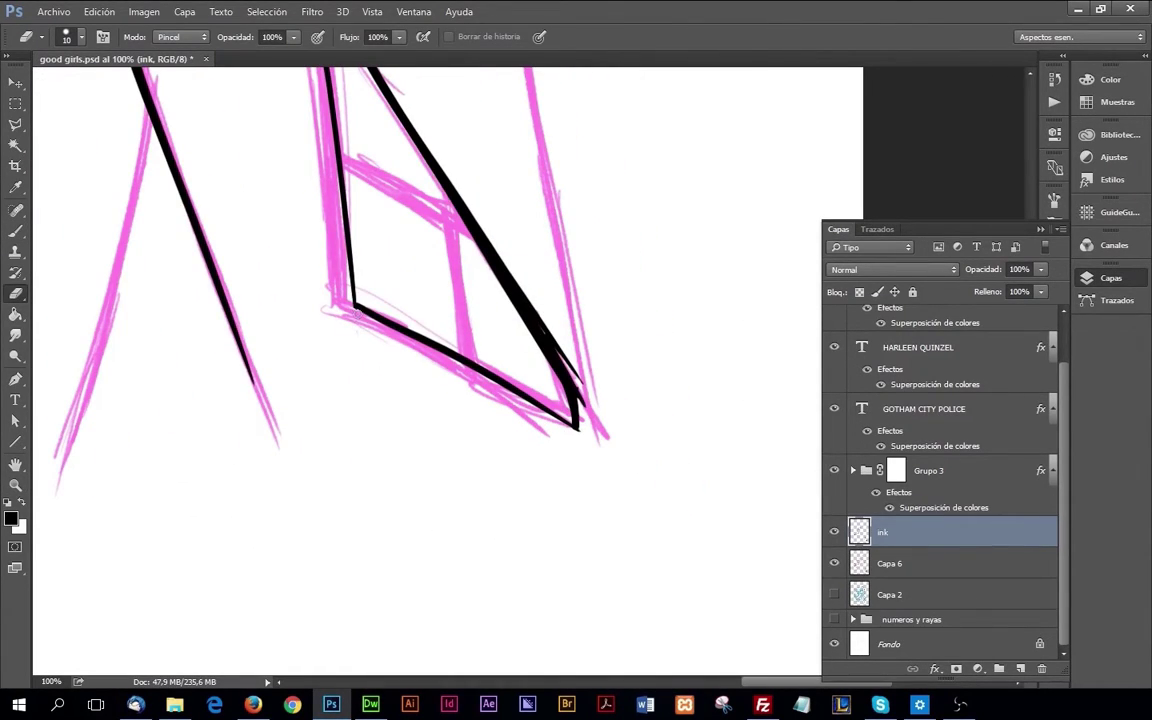
key(b)
drag(340, 152, 500, 243)
drag(441, 180, 460, 365)
drag(456, 225, 472, 370)
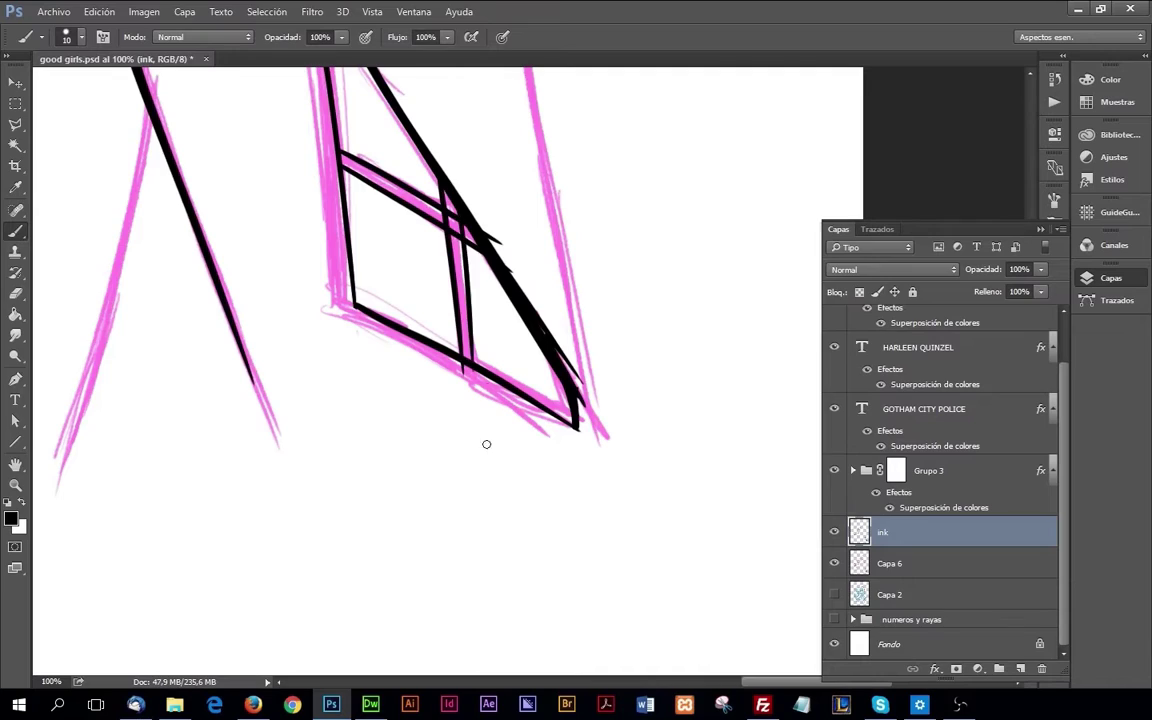
key(ctrl+z)
drag(462, 222, 478, 380)
key(e)
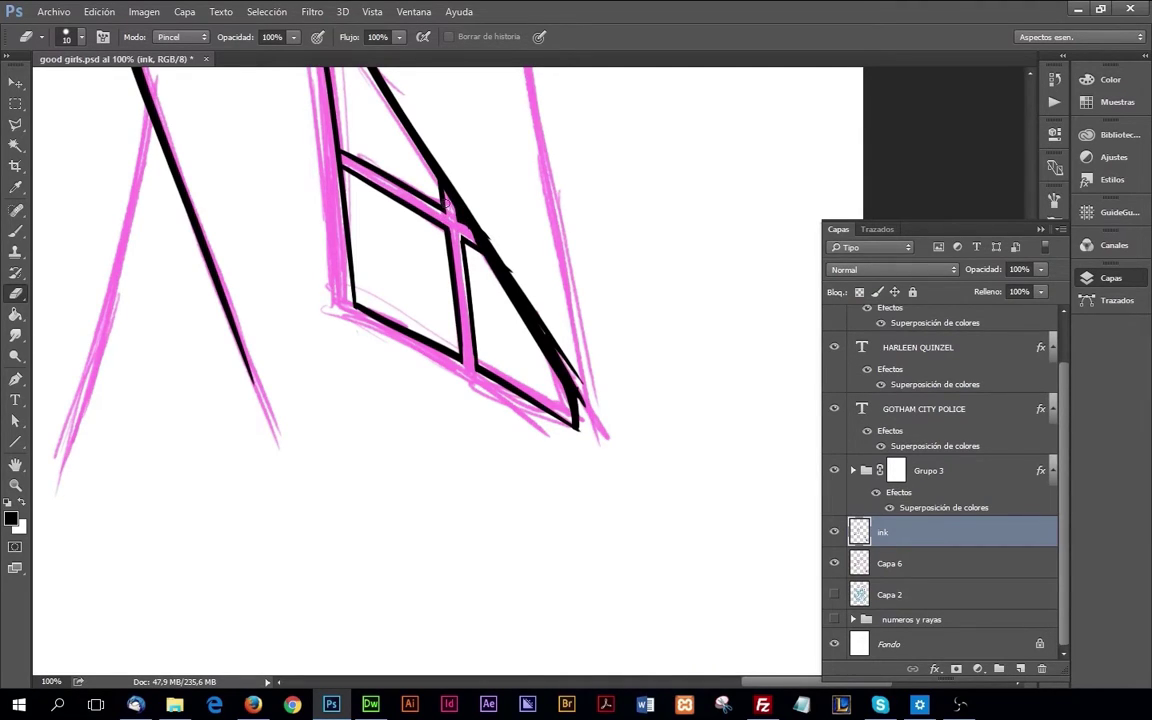
drag(343, 160, 398, 382)
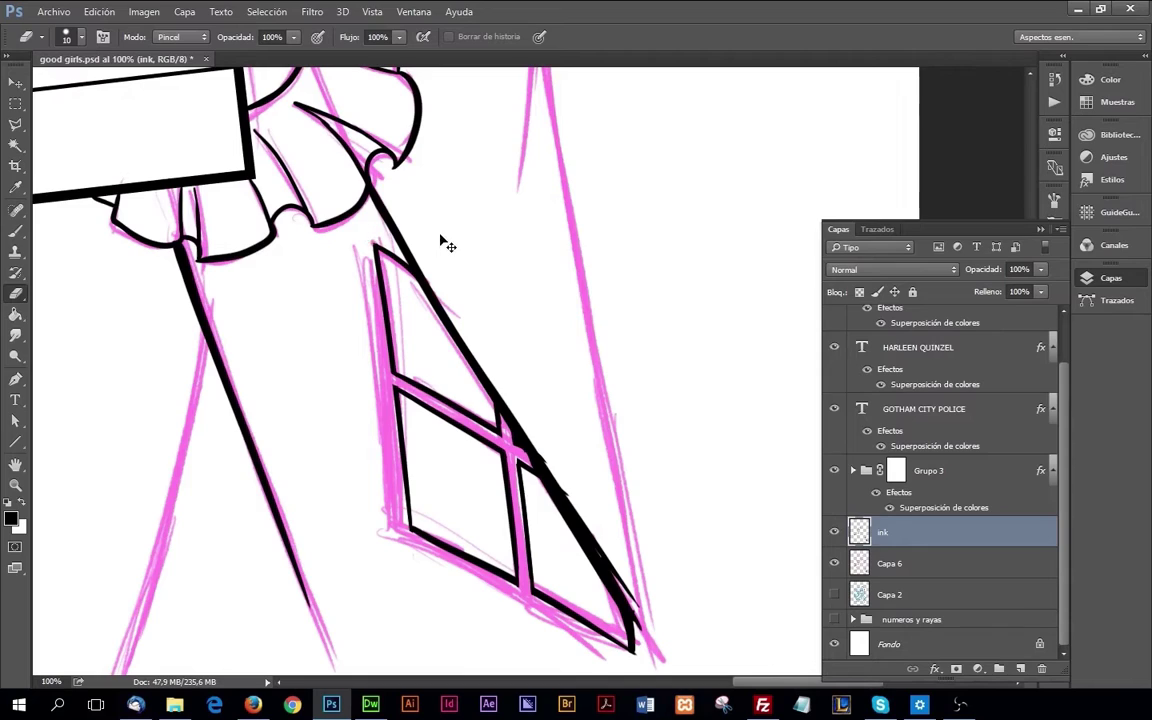
drag(447, 245, 266, 50)
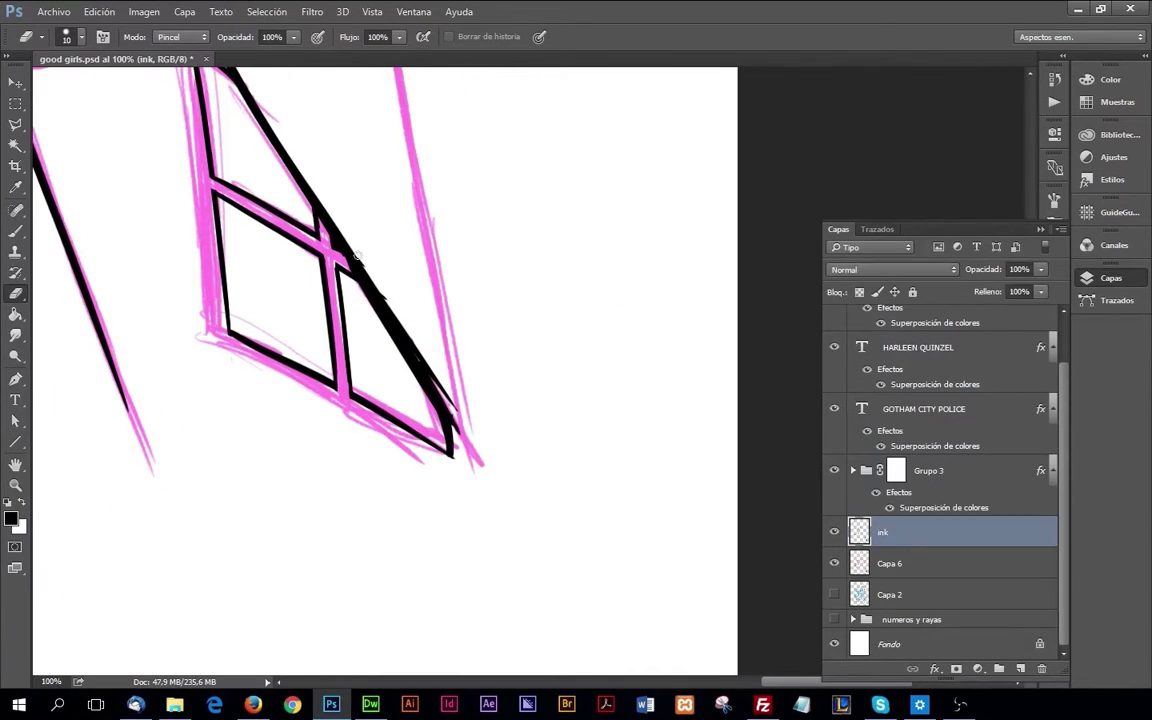
Step: Zoom out to view the whole drawing, then save it
key(z)
alt+click(581, 429)
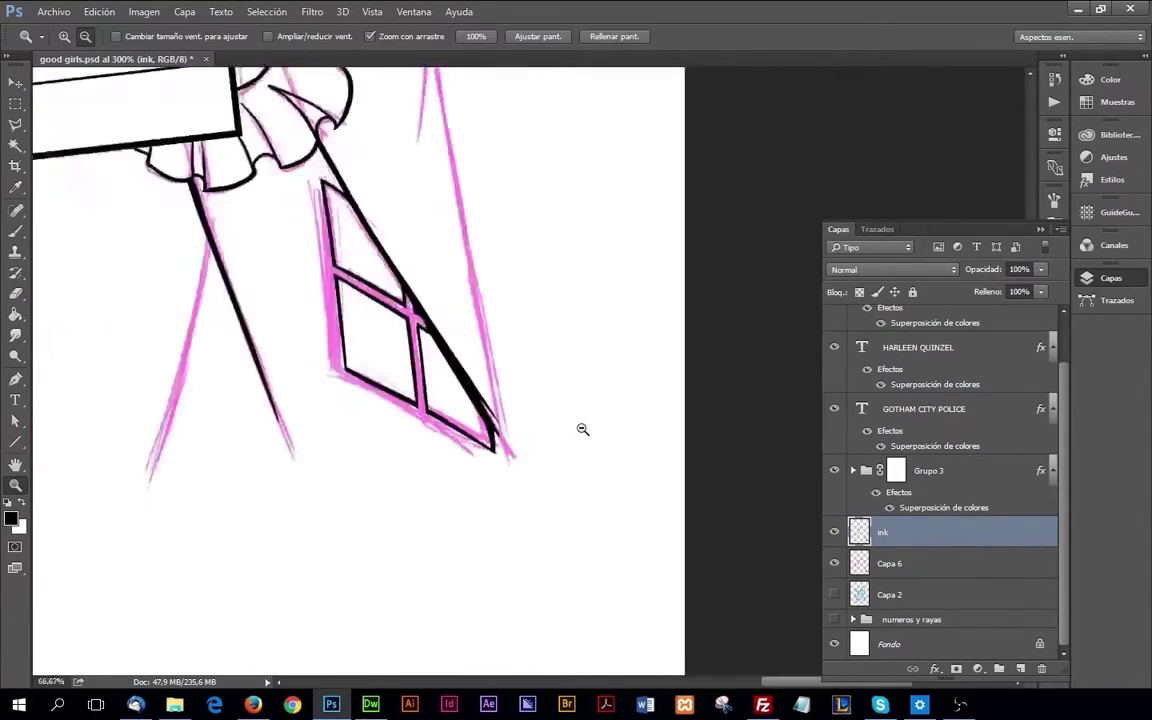
alt+click(599, 419)
alt+click(599, 419)
mouse_move(489, 366)
mouse_down()
mouse_move(418, 470)
mouse_move(527, 296)
mouse_up()
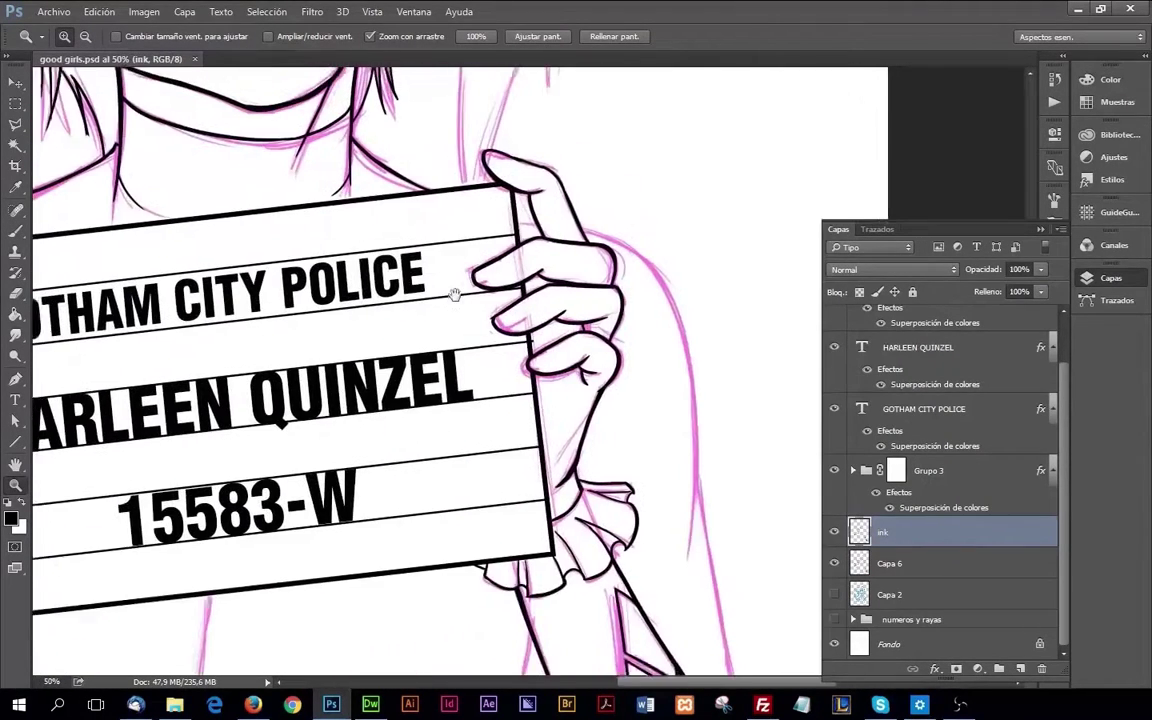
key(b)
key(ctrl+s)
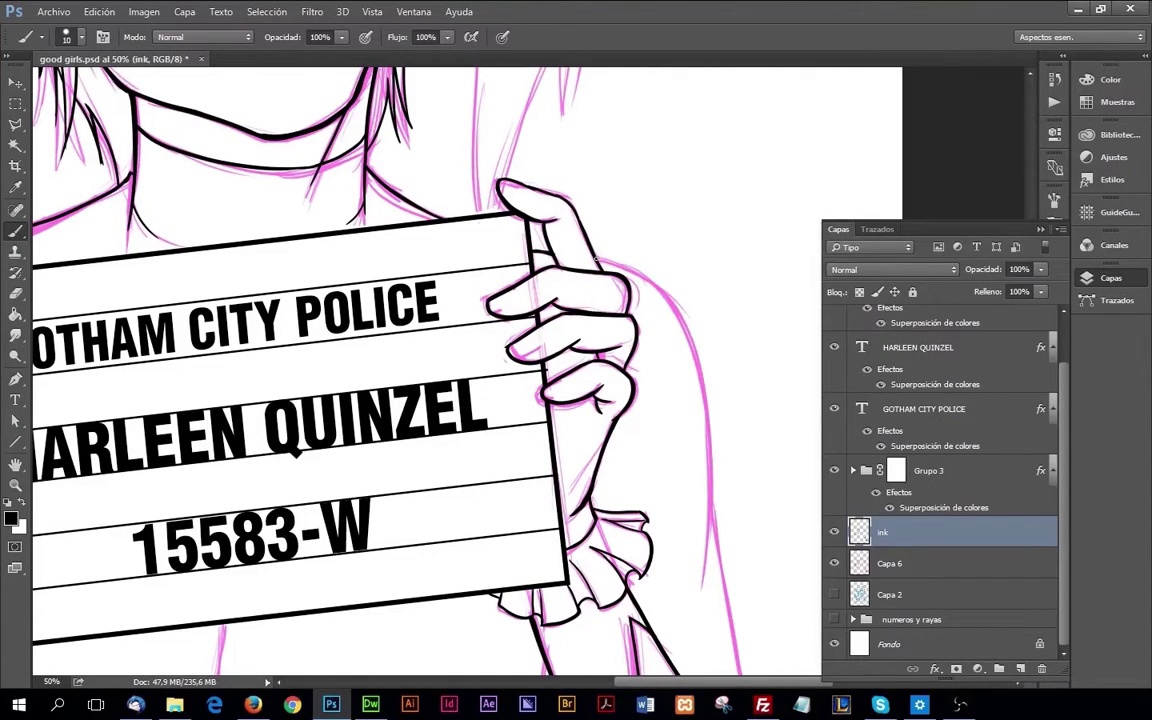
Step: Ink the outer sleeve outline and the arm line beside the sign
mouse_move(600, 258)
mouse_down()
mouse_move(711, 487)
mouse_move(621, 333)
mouse_up()
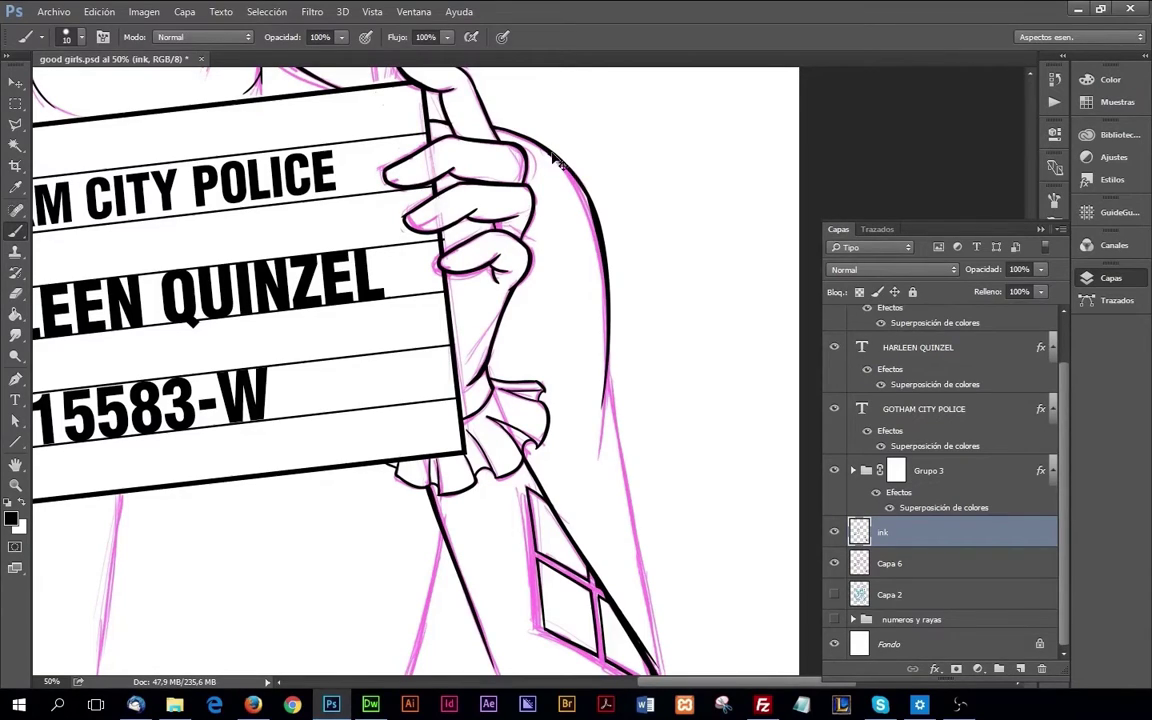
drag(615, 349, 585, 204)
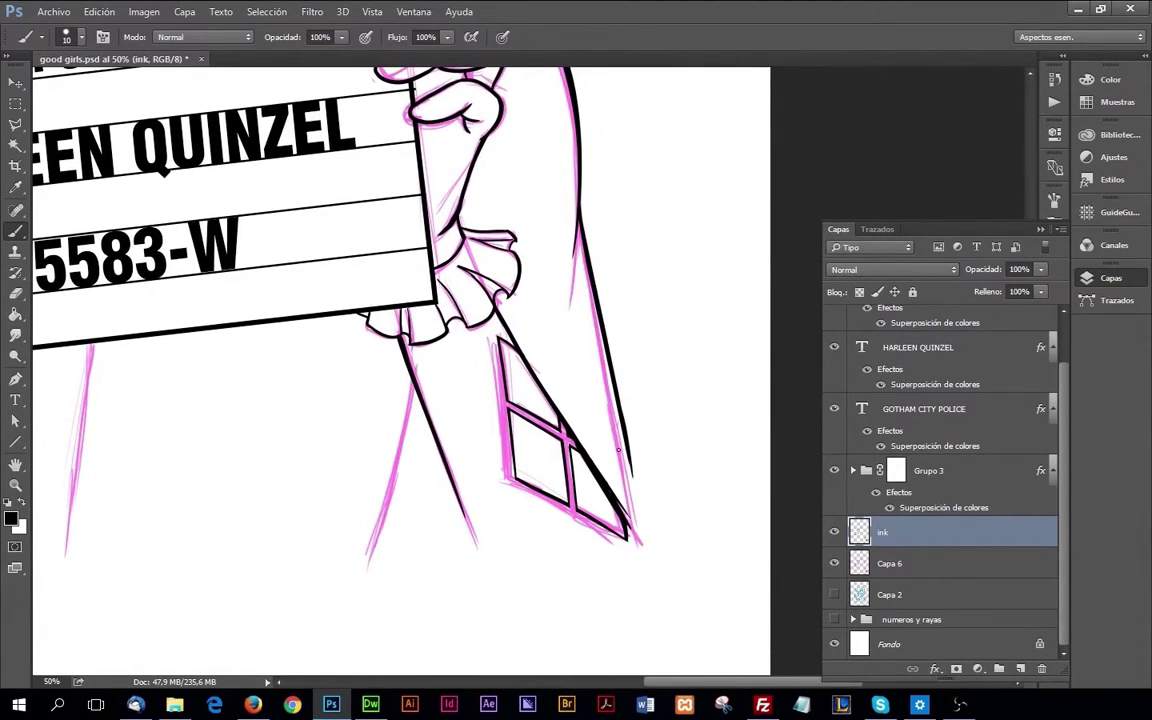
drag(594, 293, 759, 198)
drag(575, 245, 532, 465)
drag(498, 520, 663, 419)
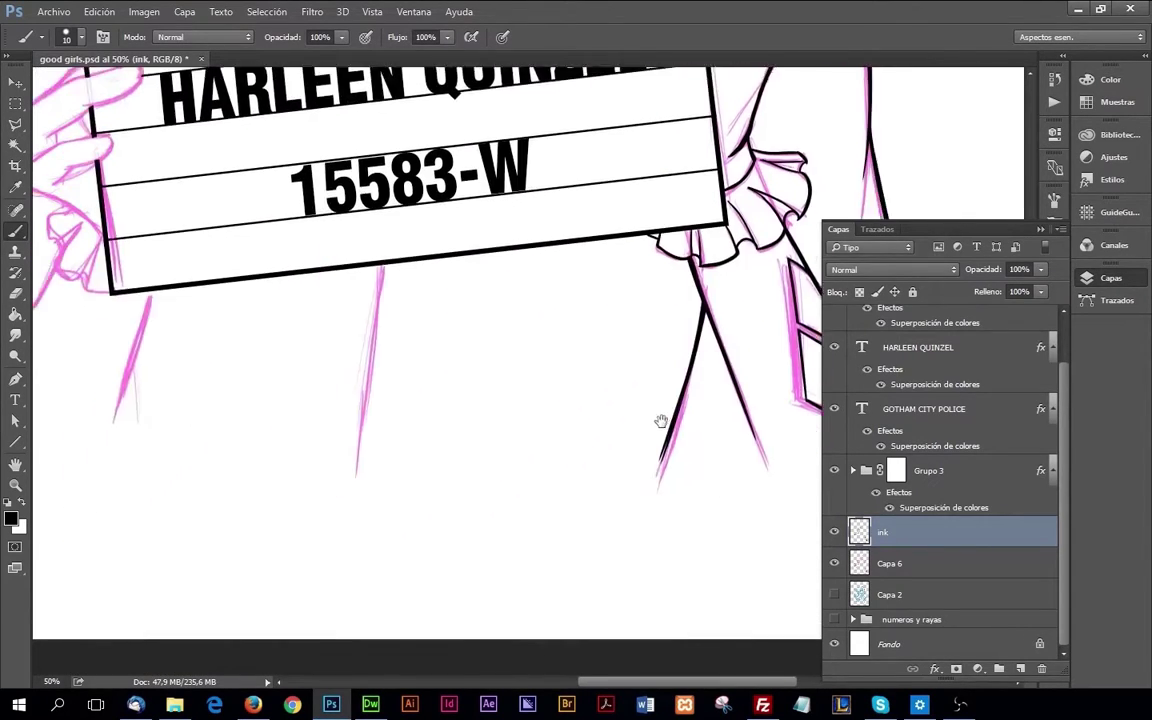
drag(399, 609, 628, 453)
Step: Zoom onto the hand at the sign's edge and ink its knuckles and top finger contour
key(z)
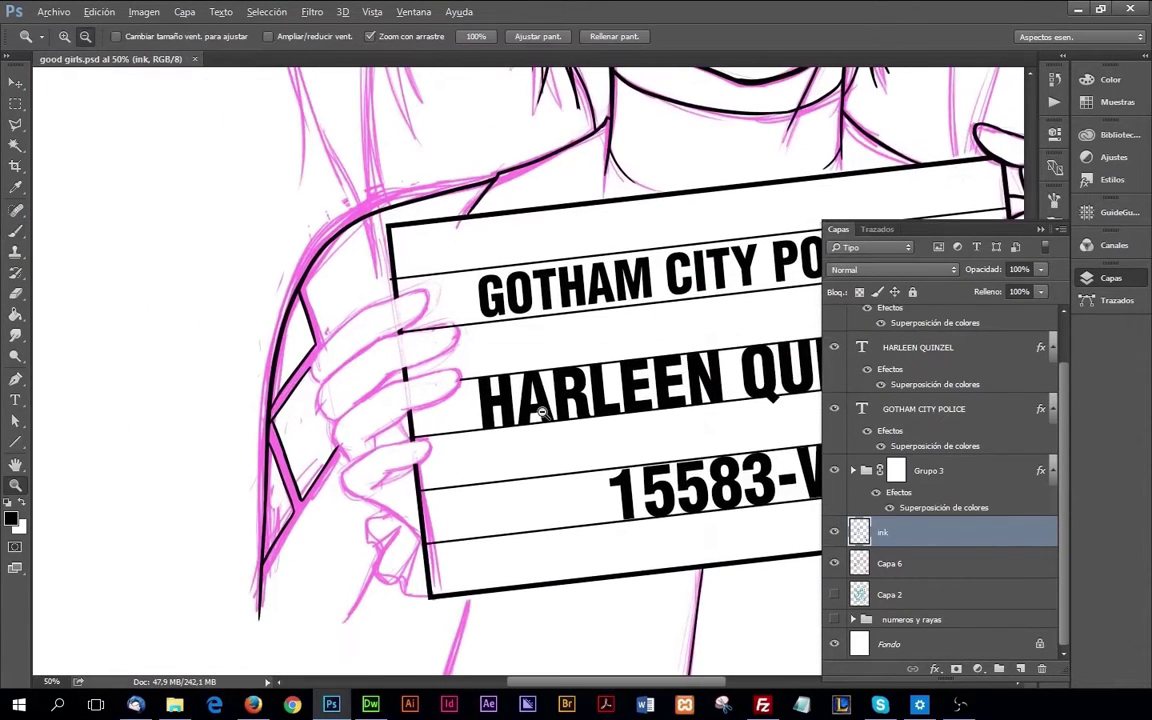
alt+click(580, 262)
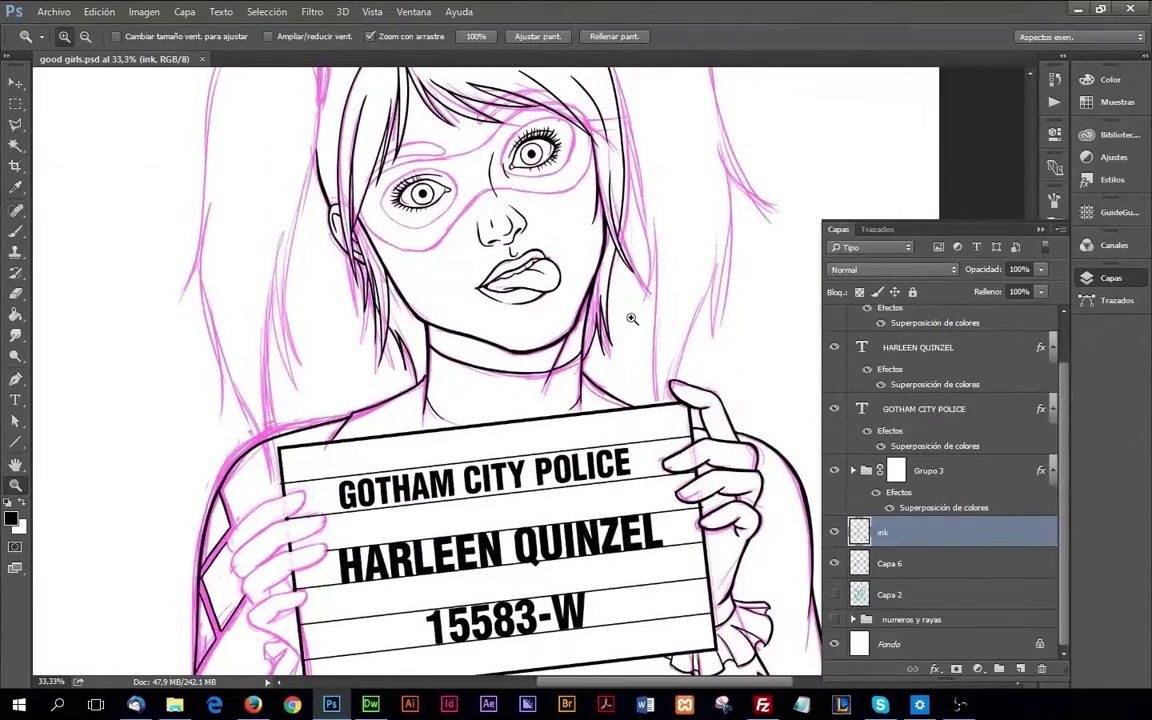
click(330, 480)
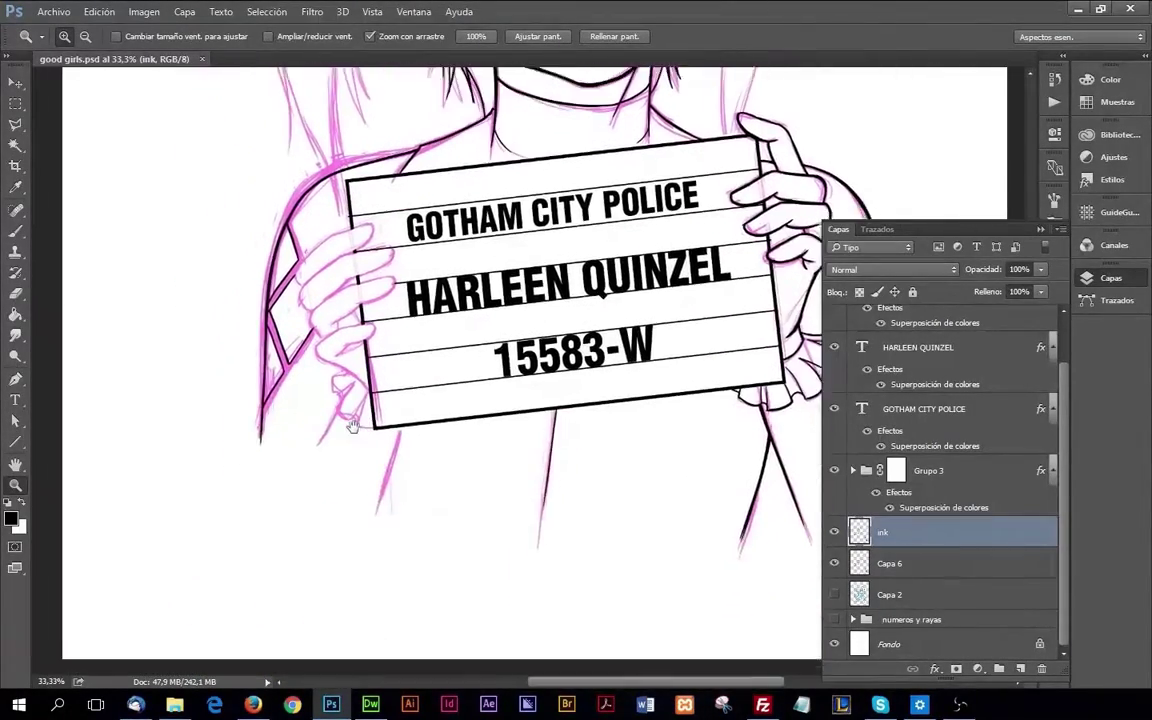
key(b)
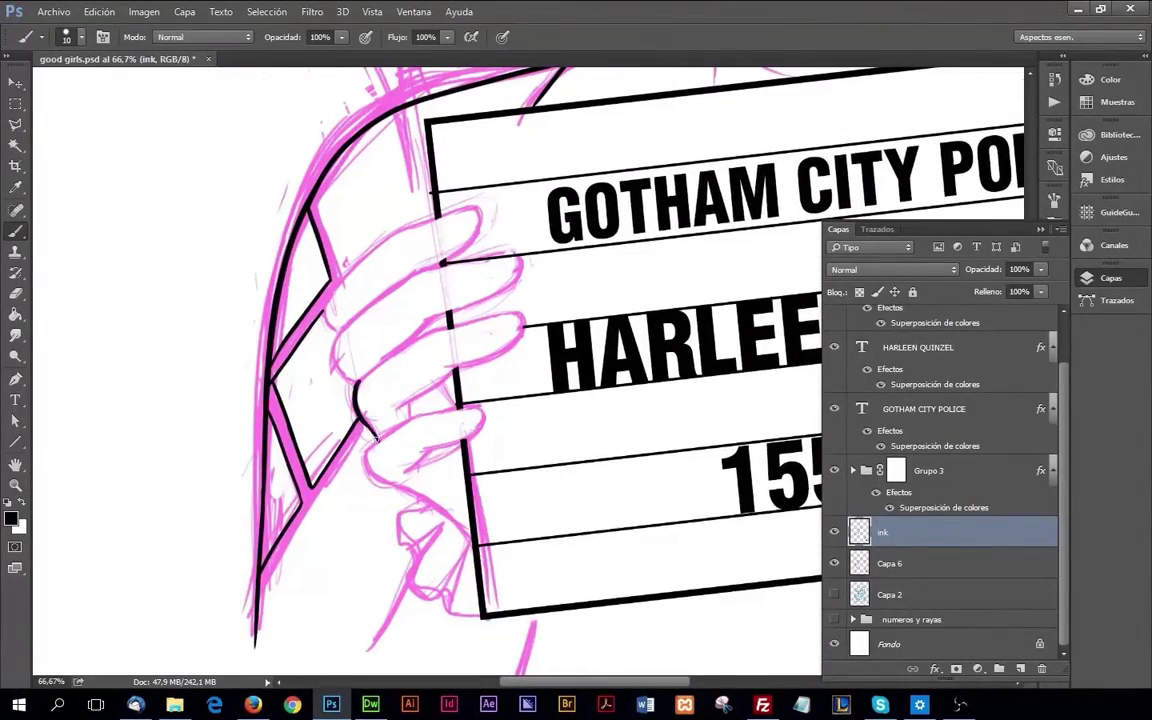
drag(381, 432, 433, 397)
drag(480, 297, 430, 400)
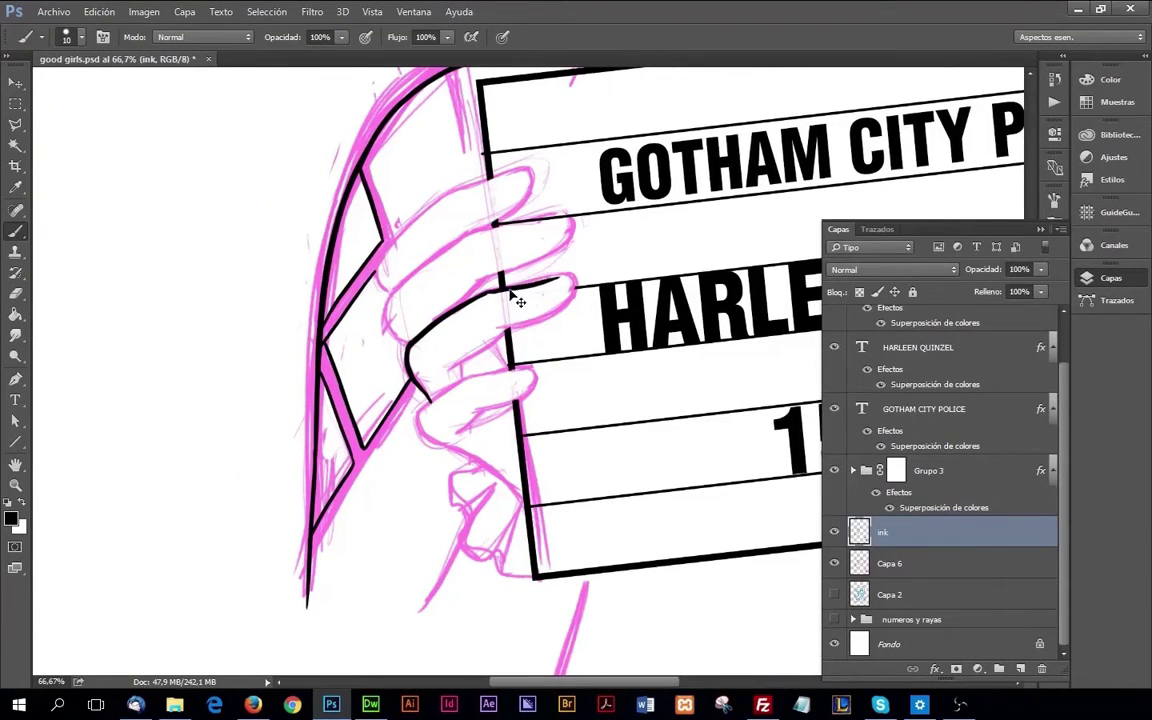
drag(482, 297, 574, 294)
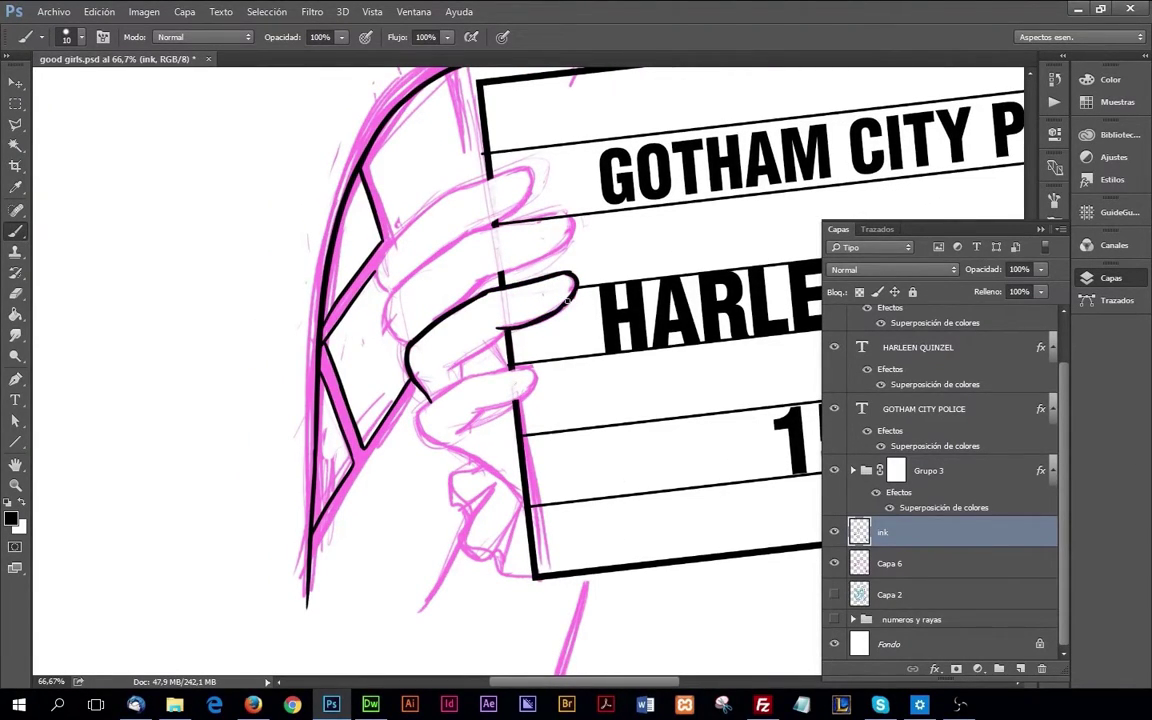
drag(472, 298, 410, 334)
Step: Ink the hand's lower edge and the upper and middle finger outlines, undoing a bad stroke
drag(459, 367, 370, 290)
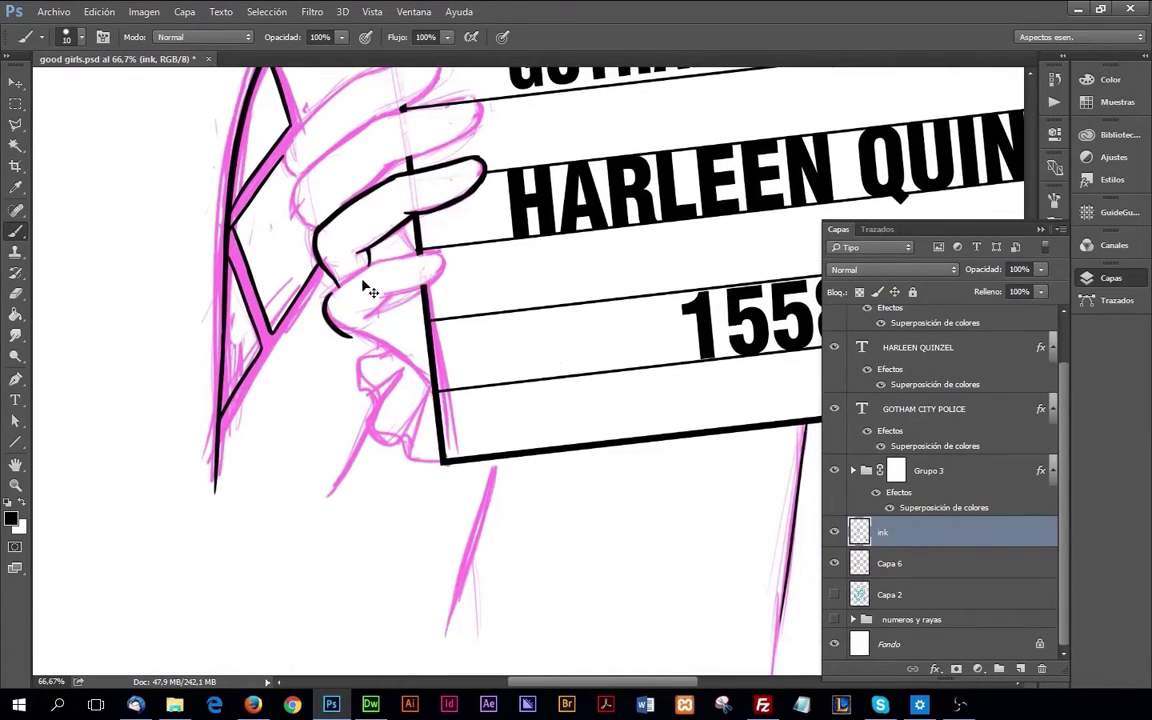
key(ctrl+z)
drag(326, 300, 411, 366)
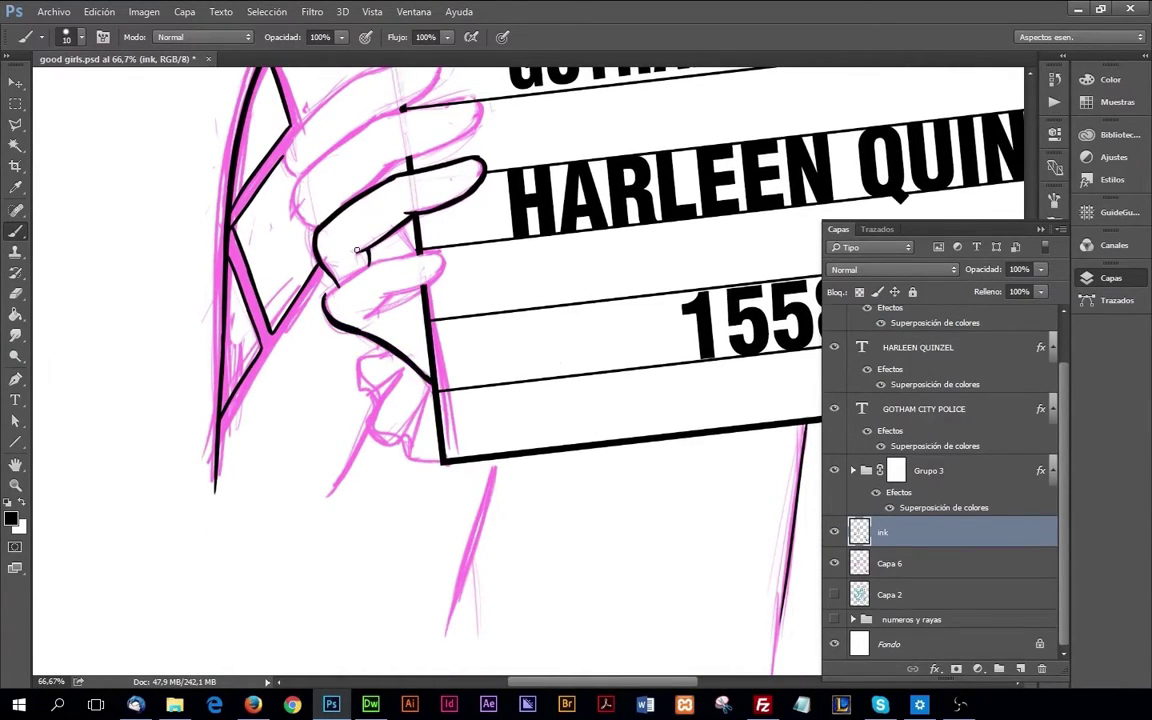
mouse_move(331, 298)
mouse_down()
mouse_move(351, 269)
mouse_move(434, 254)
mouse_up()
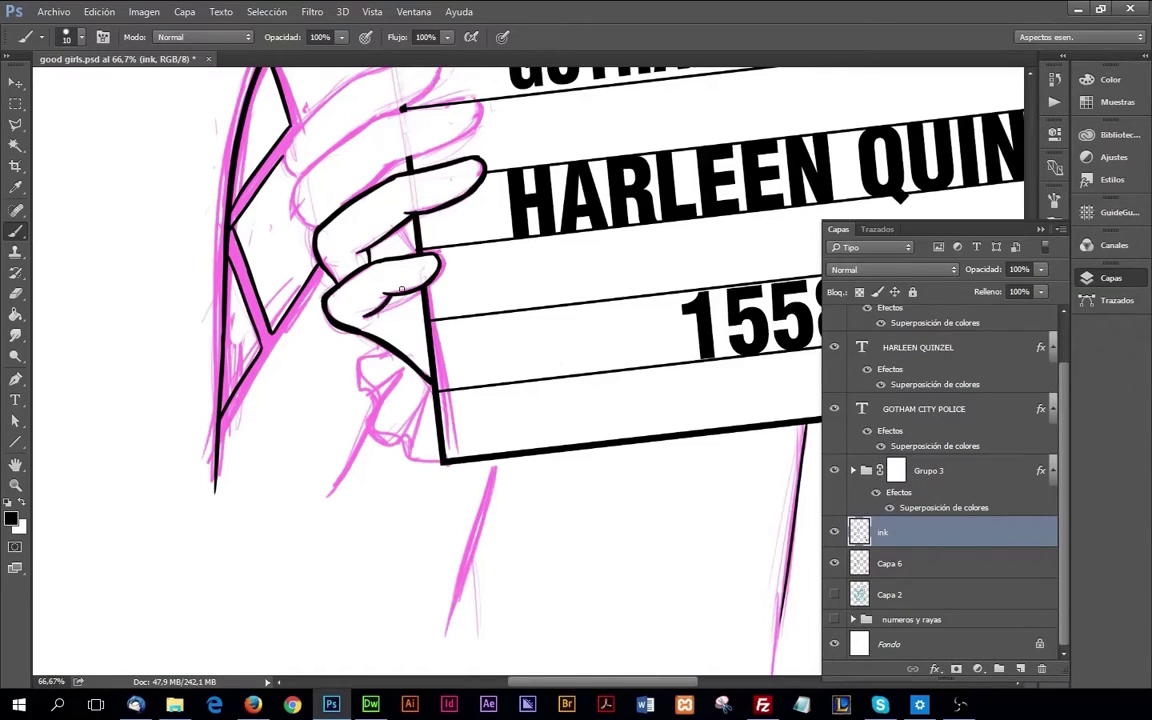
drag(422, 233, 440, 318)
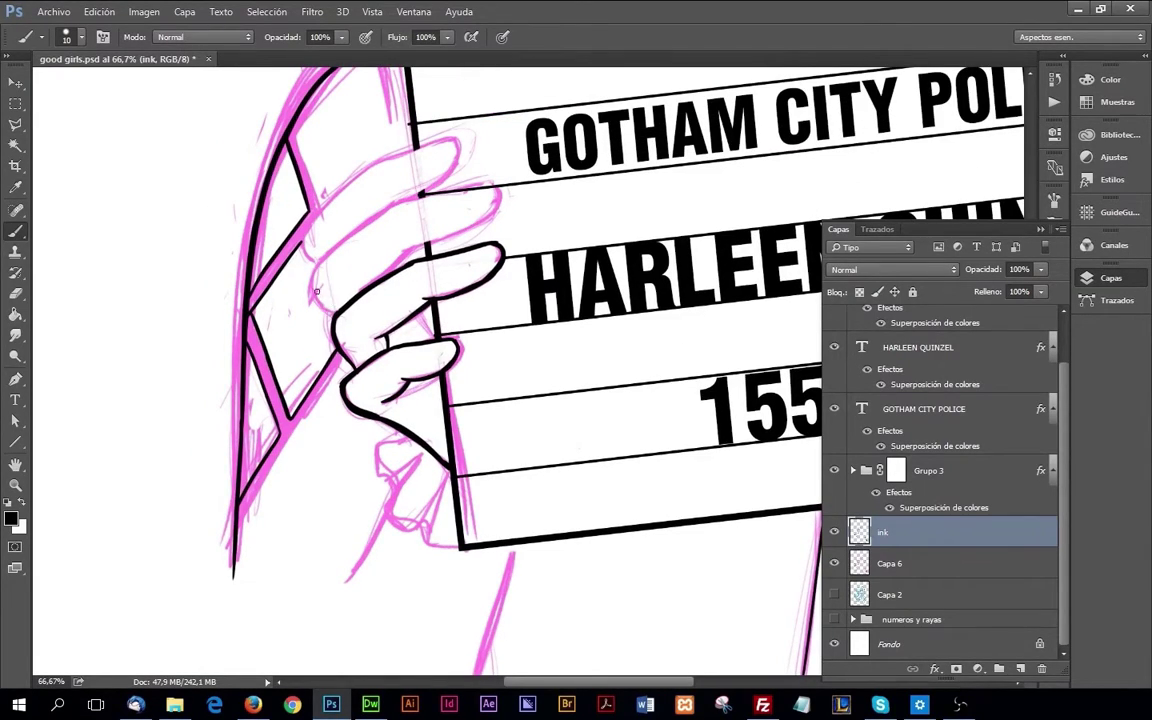
drag(316, 300, 492, 186)
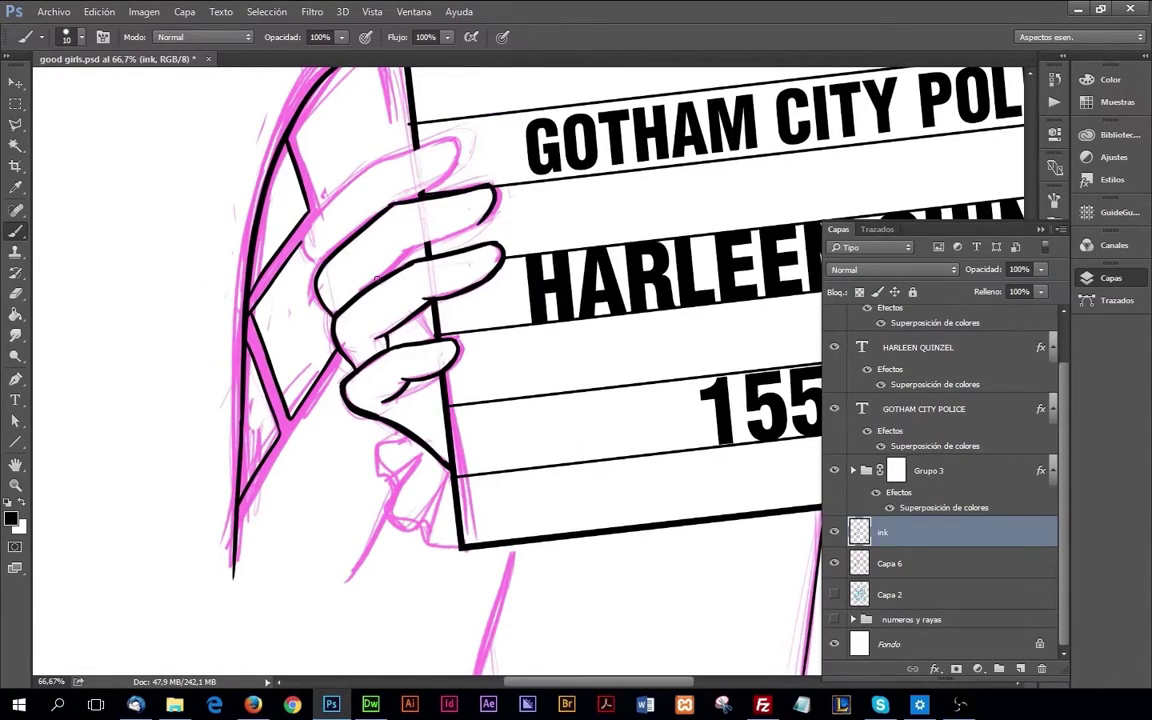
drag(403, 245, 486, 210)
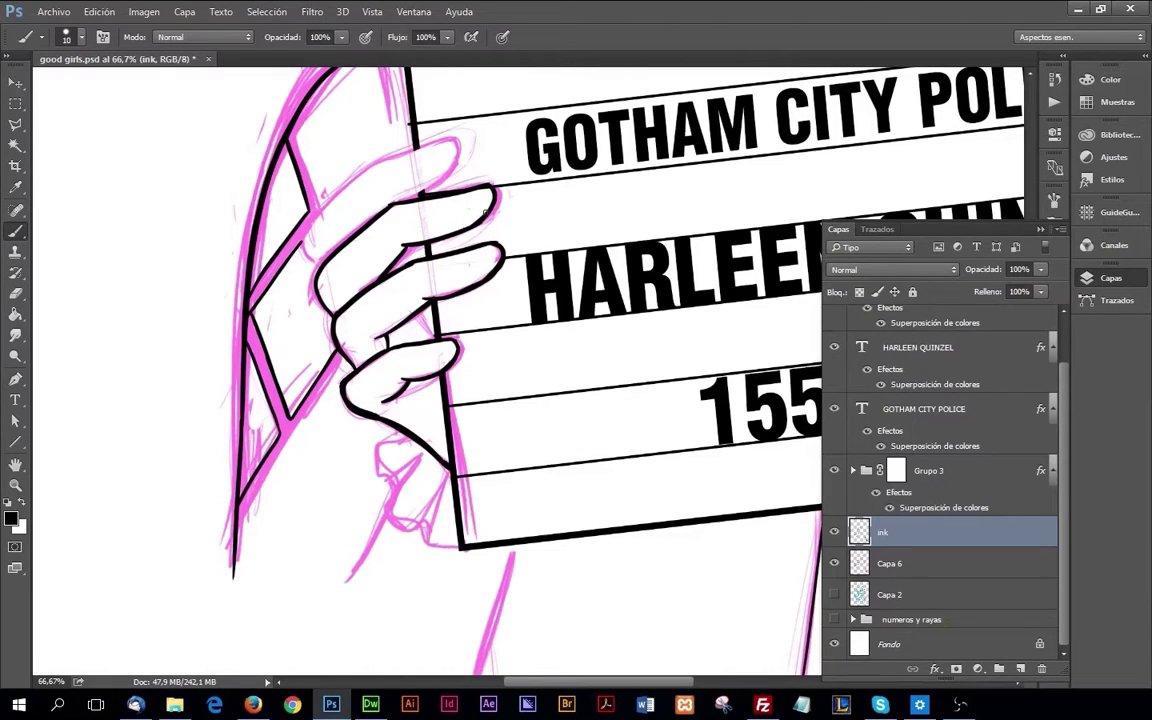
Step: Re-ink the left hand's finger outline and the top finger's edge and fingertip
key(e)
key(z)
mouse_move(612, 198)
mouse_down()
mouse_move(416, 468)
mouse_move(470, 395)
mouse_up()
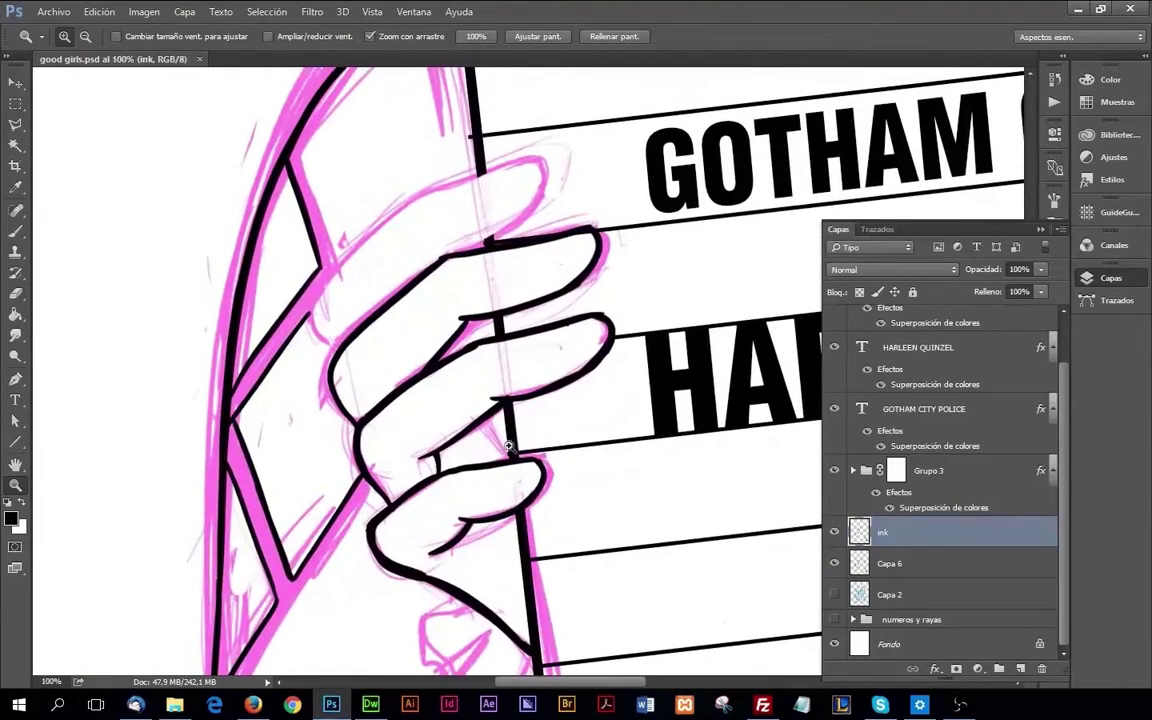
key(b)
drag(313, 313, 397, 214)
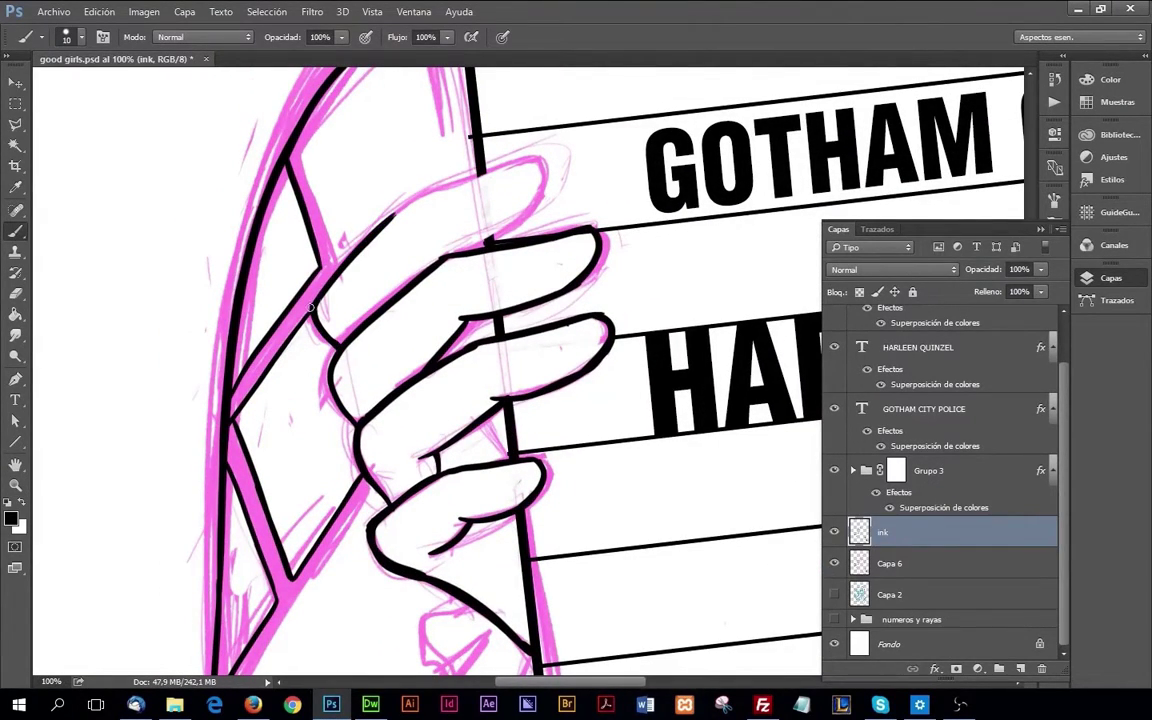
mouse_move(310, 307)
mouse_down()
mouse_move(400, 168)
mouse_move(486, 146)
mouse_move(545, 190)
mouse_move(434, 264)
mouse_up()
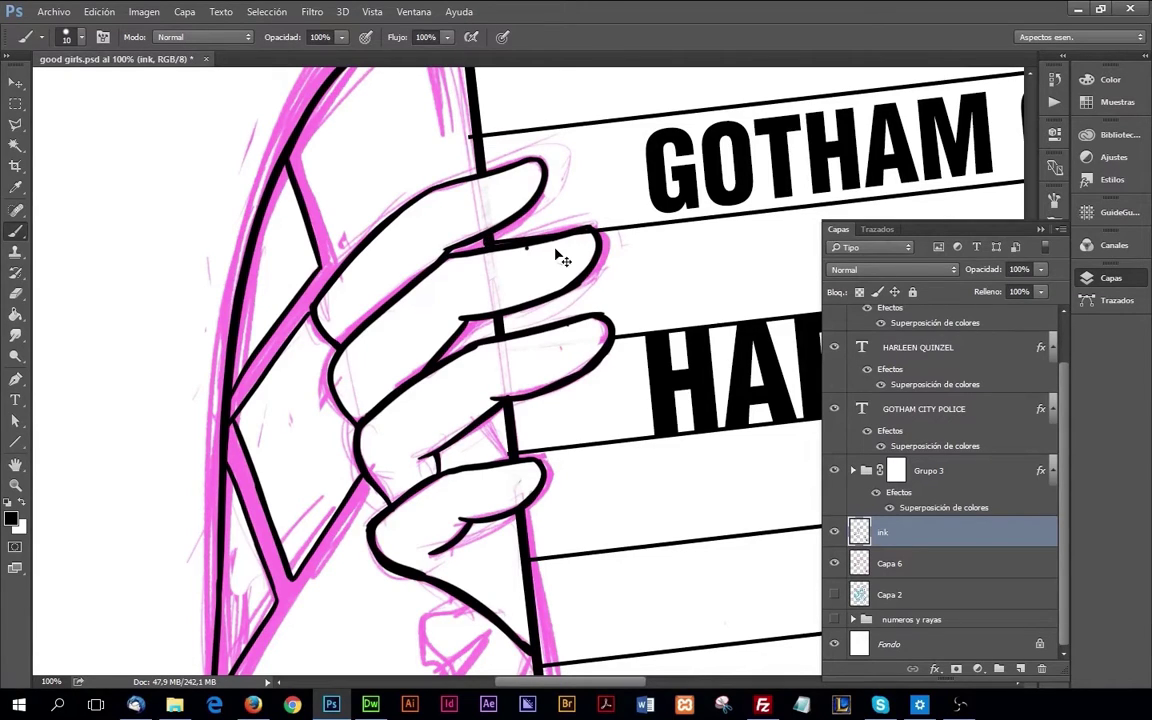
Step: Zoom close on the hand and outline the lower fingers and the line below the sign
key(z)
alt+click(558, 478)
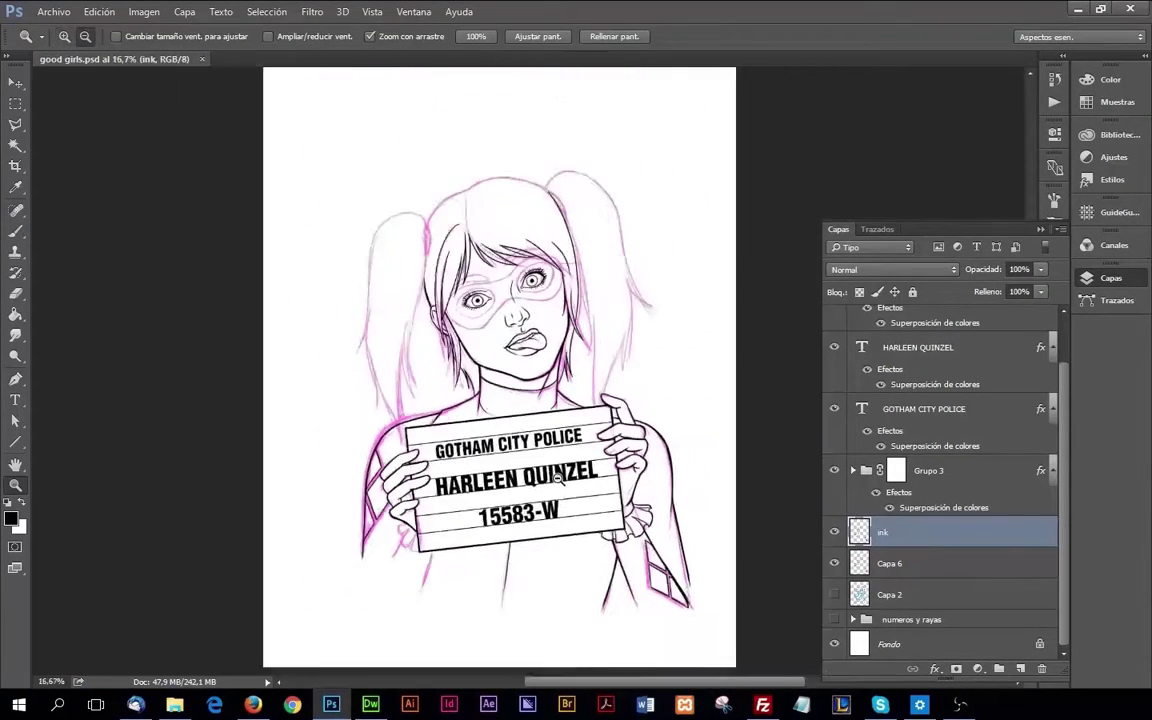
click(558, 478)
click(322, 555)
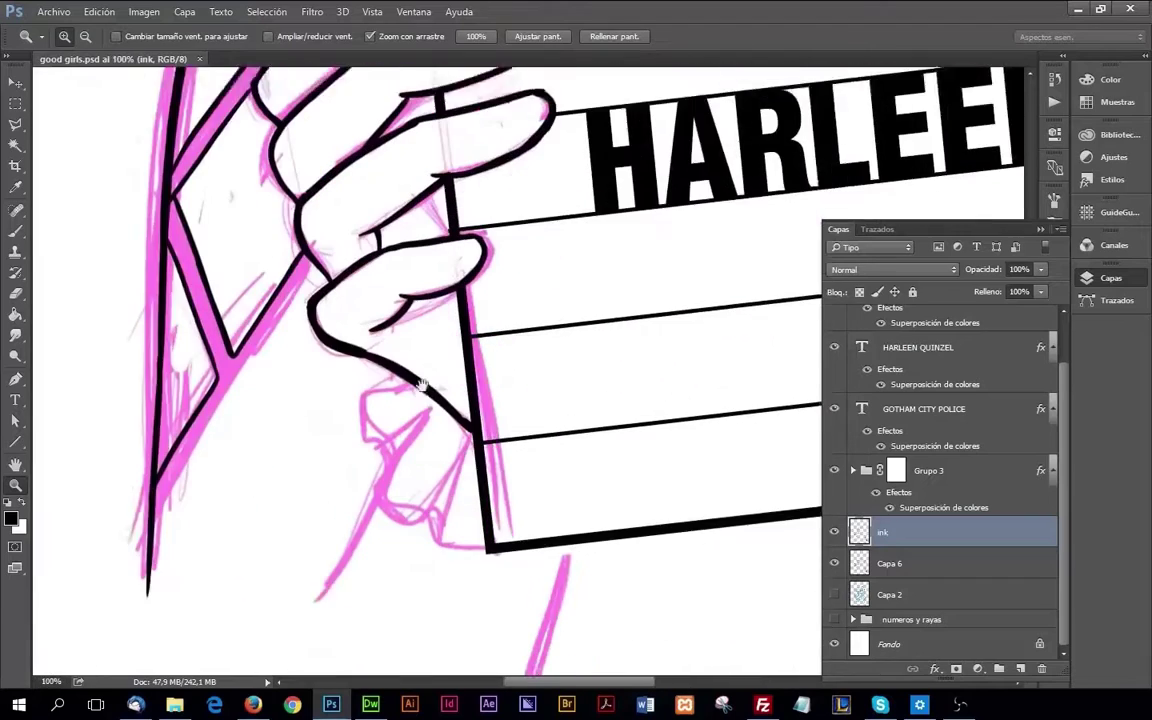
key(b)
drag(420, 386, 388, 440)
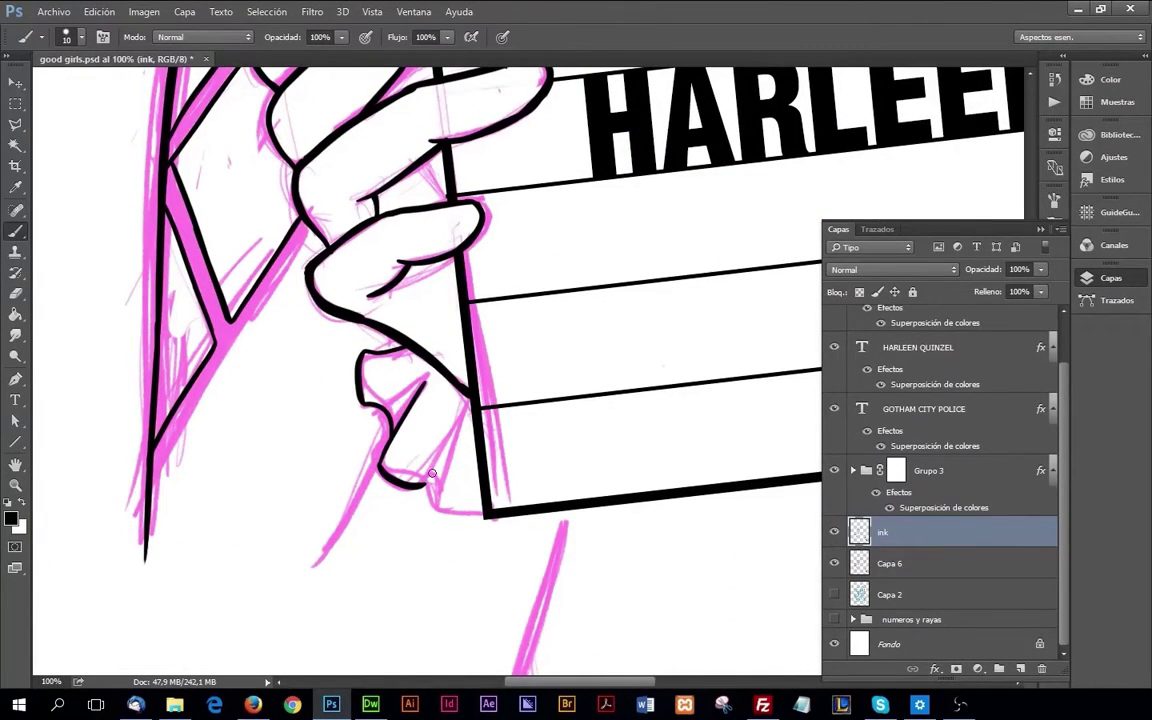
drag(418, 364, 392, 462)
drag(405, 412, 429, 356)
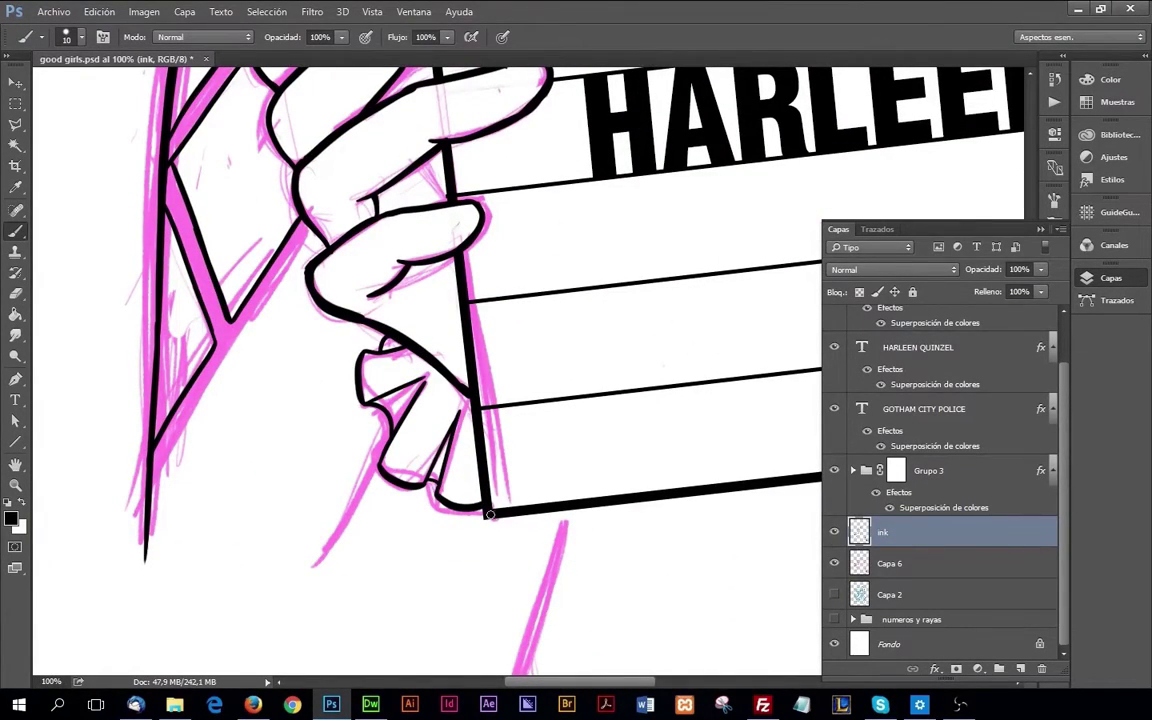
scroll(490, 514, down, 3)
drag(565, 375, 522, 548)
Step: Zoom out to view the whole drawing, then zoom toward the face
key(z)
alt+click(637, 414)
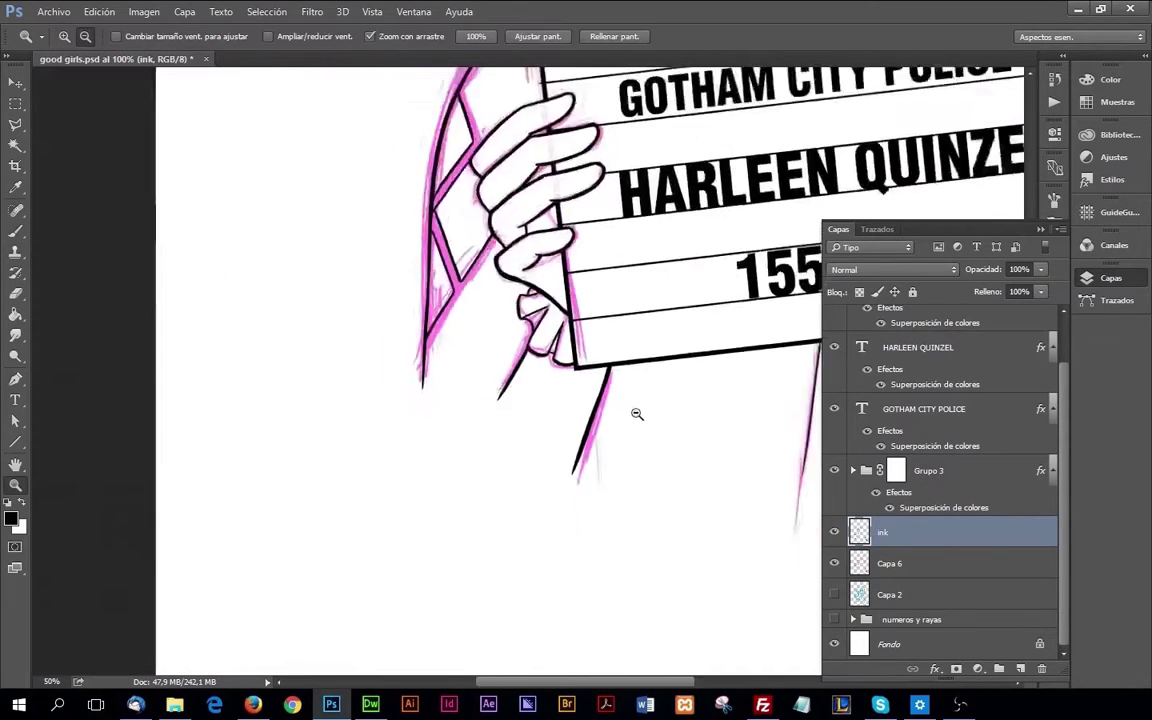
alt+click(650, 395)
alt+click(600, 360)
alt+click(540, 335)
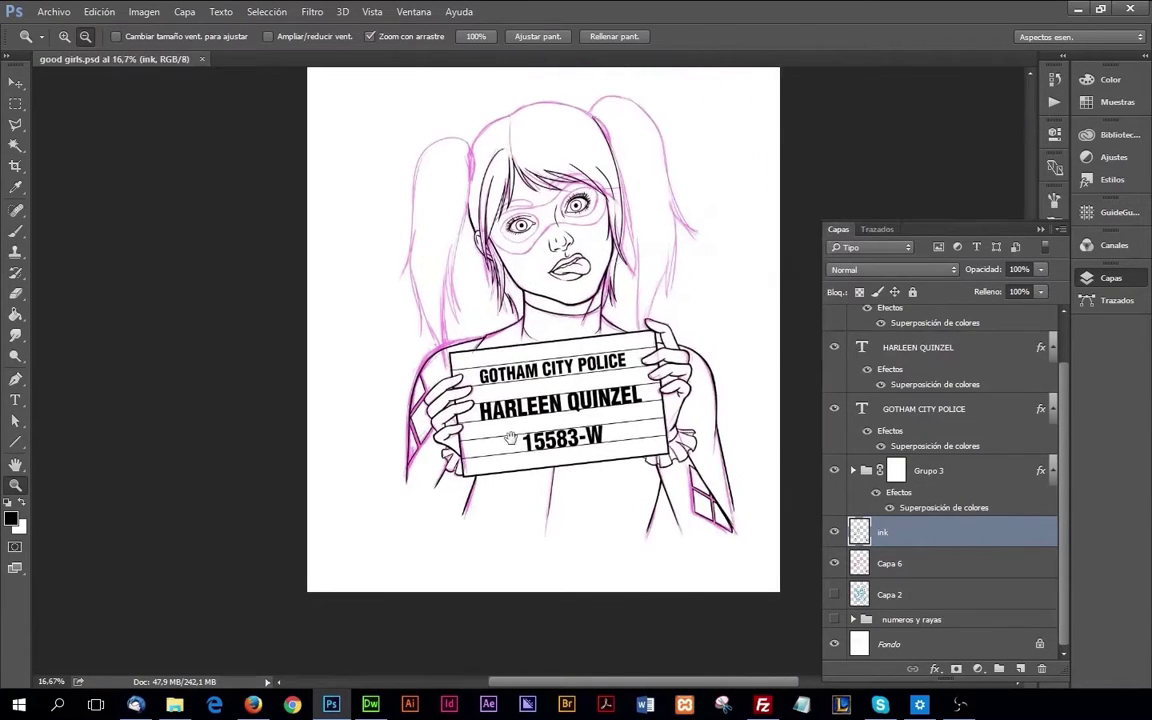
click(500, 318)
Step: On a new layer, ink the left eyebrow in black with a thickened lower edge and tip
click(500, 318)
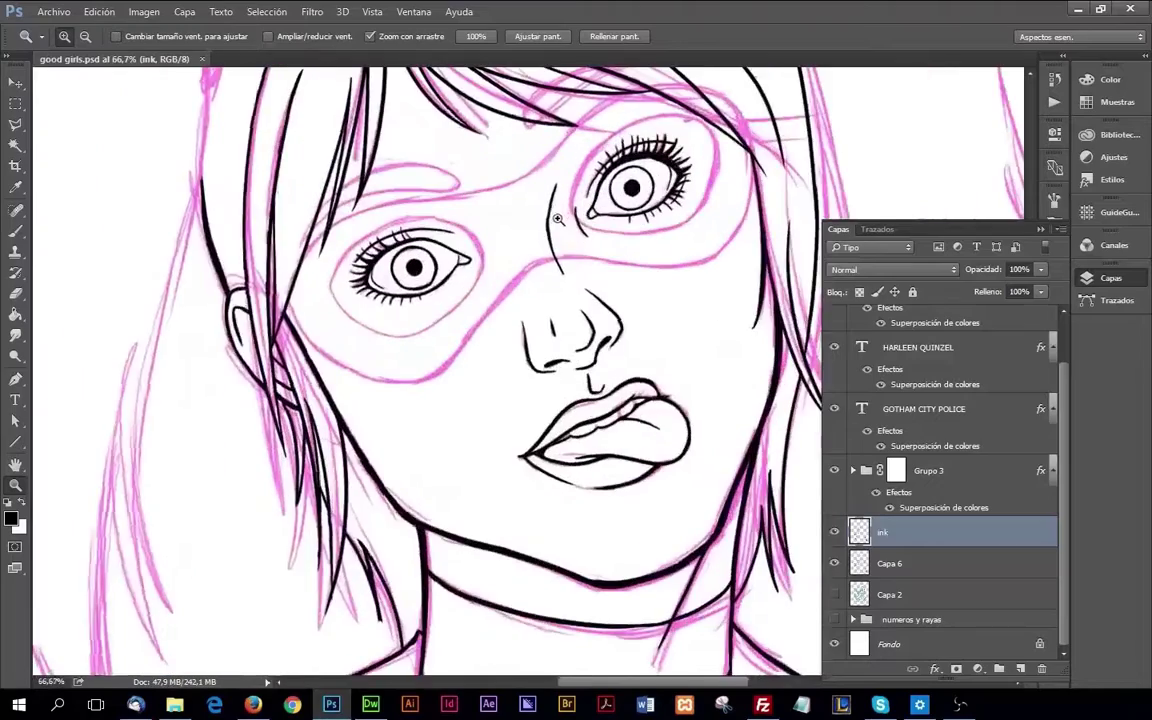
click(500, 318)
key(b)
key(ctrl+shift+alt+n)
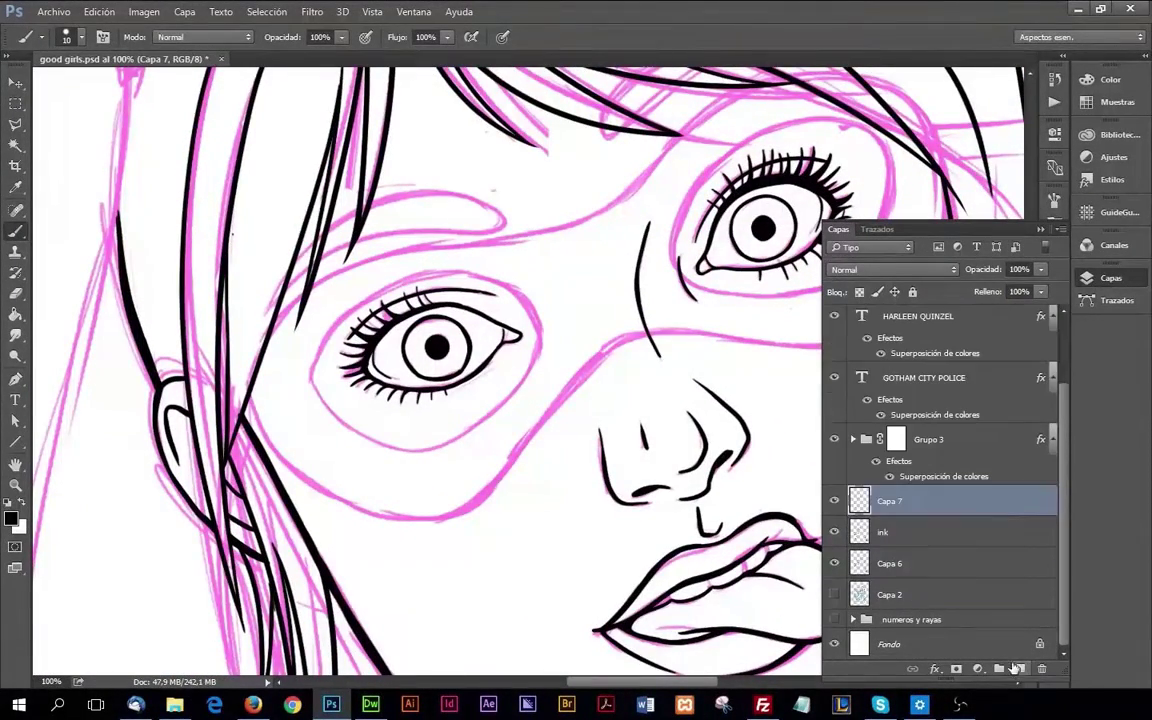
mouse_move(250, 285)
mouse_down()
mouse_move(330, 200)
mouse_move(475, 192)
mouse_up()
drag(350, 192, 470, 190)
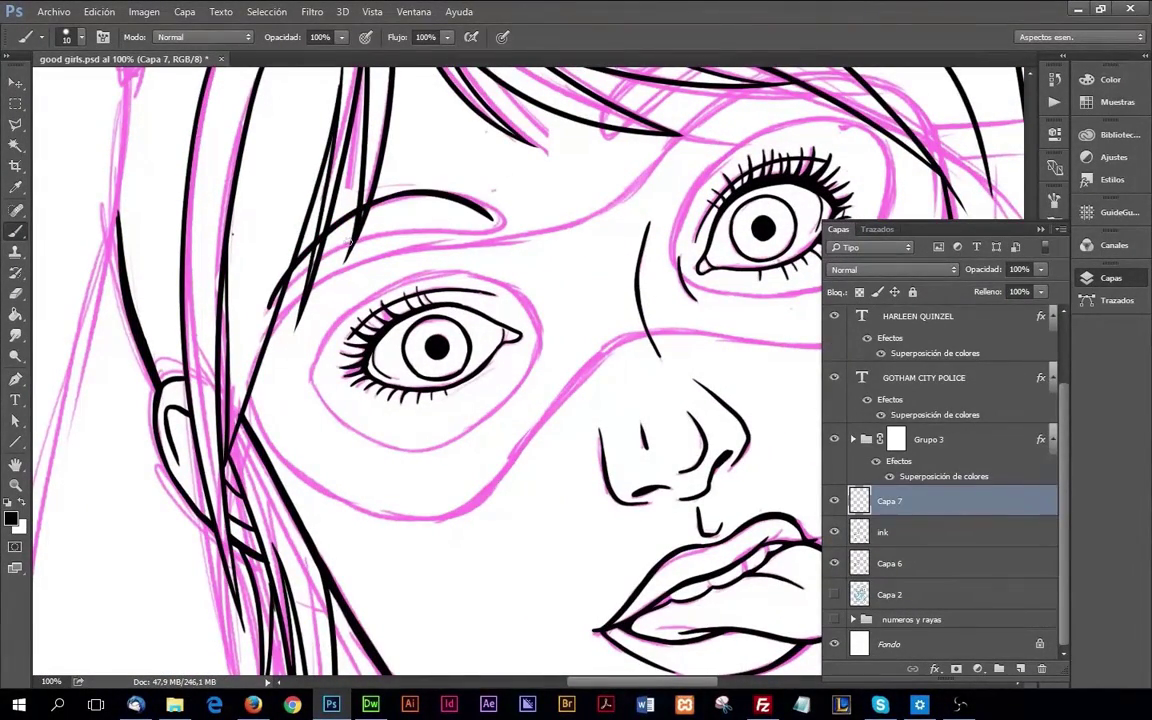
drag(288, 240, 484, 214)
drag(405, 229, 492, 218)
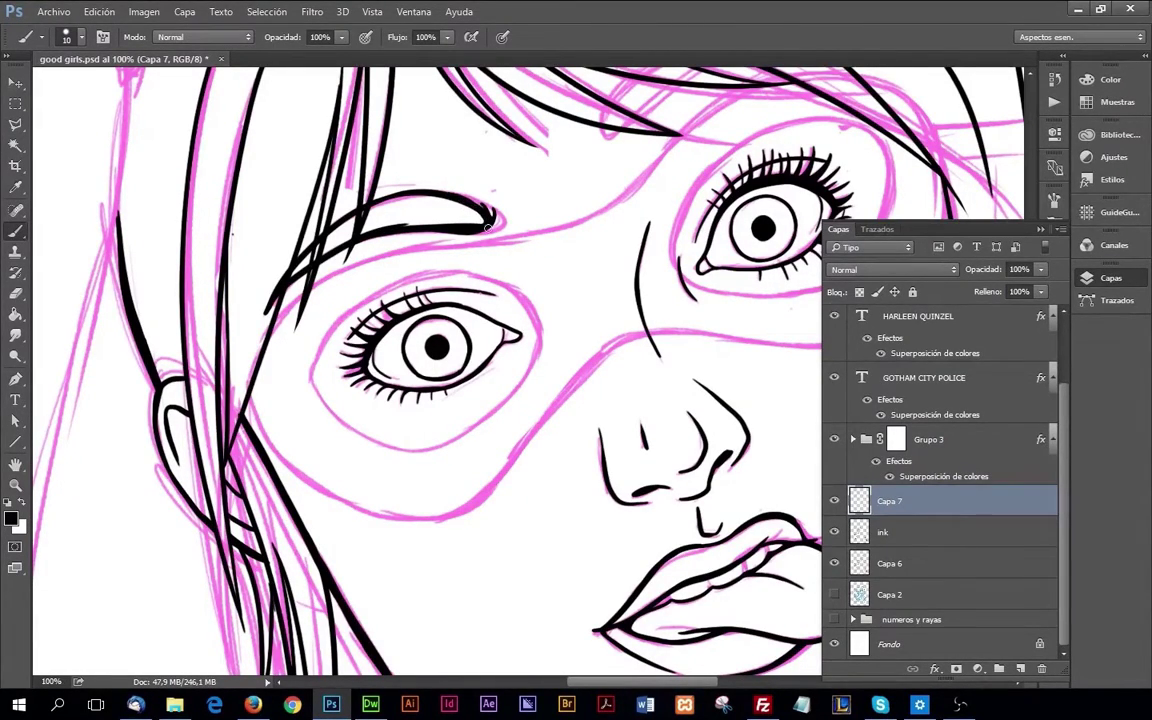
Step: Erase the hair line beside the eyebrow and part of the eyebrow's lower stroke
key(e)
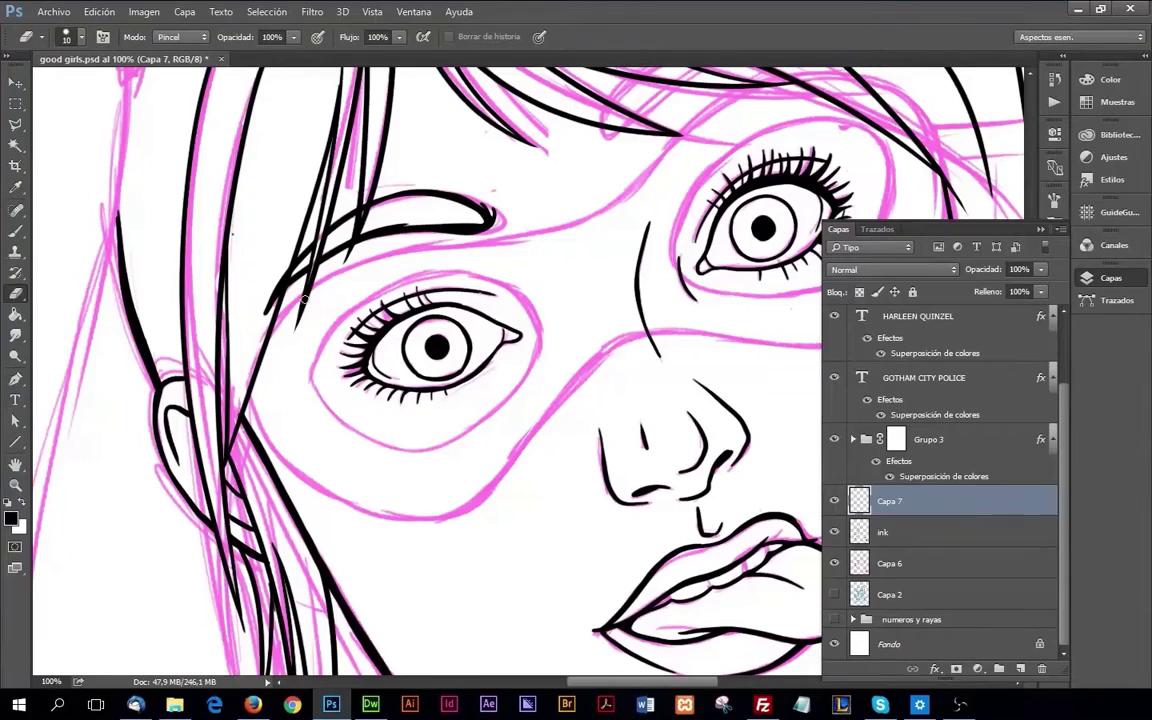
drag(258, 240, 240, 285)
scroll(579, 271, up, 2)
scroll(579, 271, right, 3)
scroll(565, 300, right, 2)
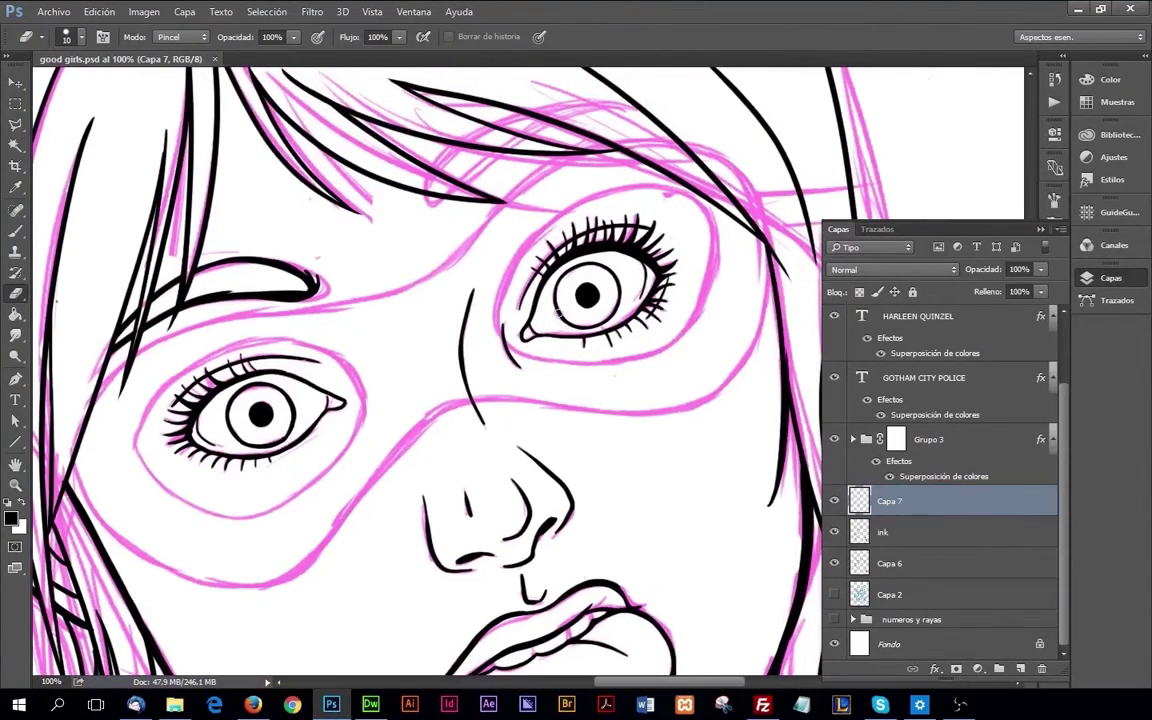
drag(275, 303, 294, 290)
Step: Zoom onto the hair above the eyes and start a new fringe strand
key(z)
drag(394, 270, 634, 328)
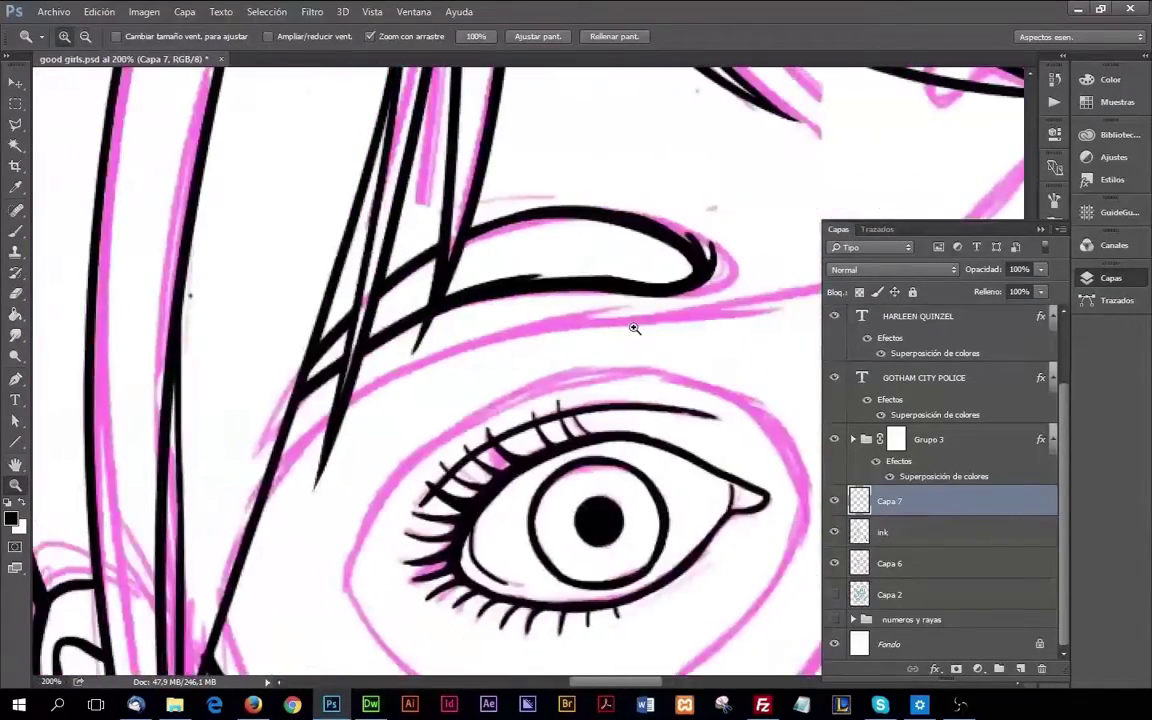
alt+click(634, 328)
alt+click(435, 265)
right_click(435, 265)
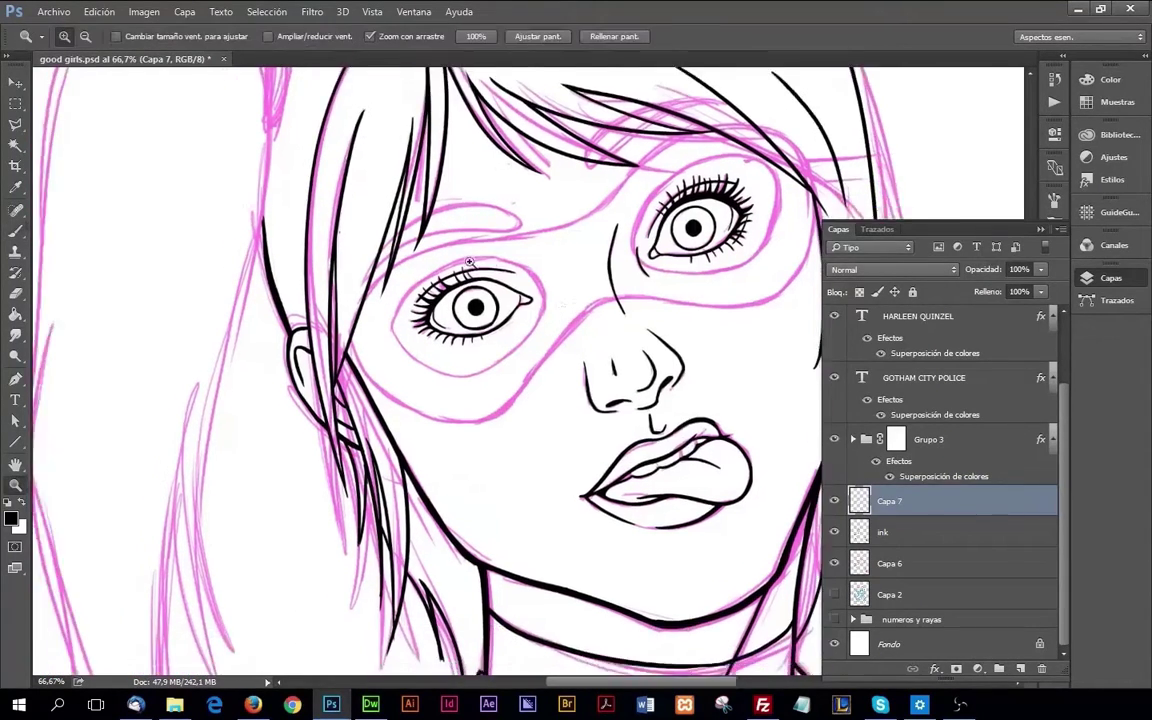
click(469, 263)
key(b)
drag(422, 170, 531, 192)
Step: Draw more black hair strands across the fringe, undoing and redrawing one
drag(710, 130, 552, 308)
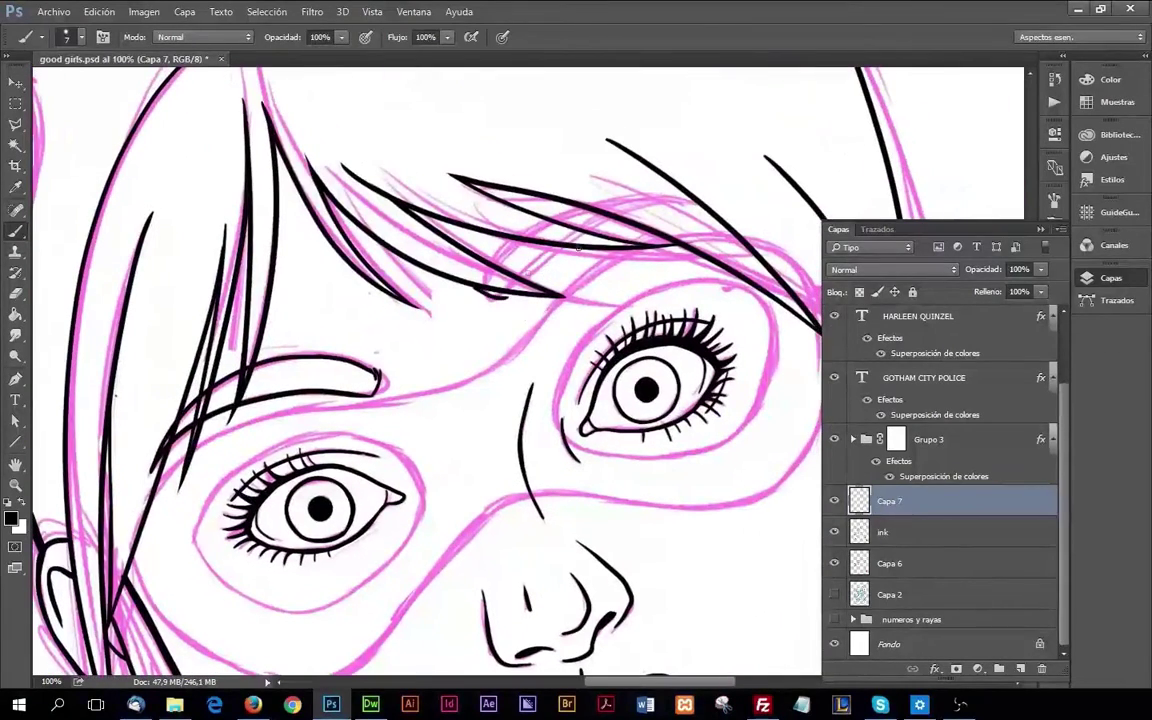
drag(500, 218, 607, 179)
drag(460, 212, 590, 167)
key(ctrl+z)
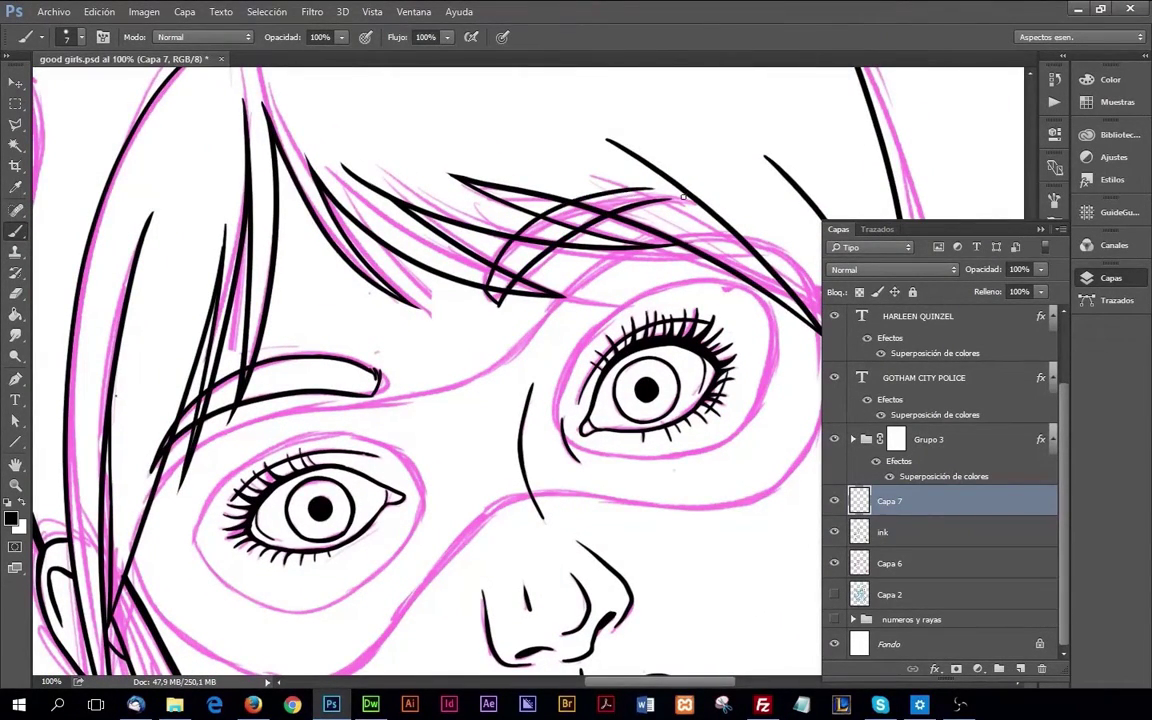
drag(679, 452, 663, 387)
drag(476, 234, 600, 169)
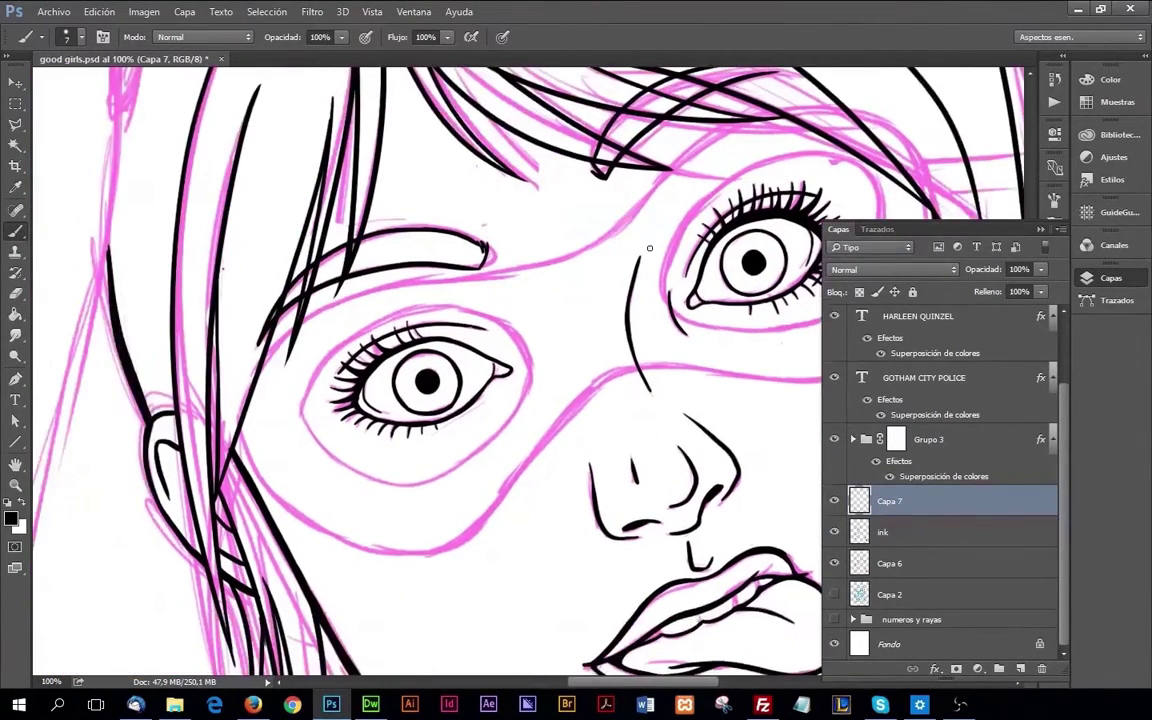
Step: Erase small stray ink marks near the left eyebrow
key(e)
drag(258, 265, 236, 305)
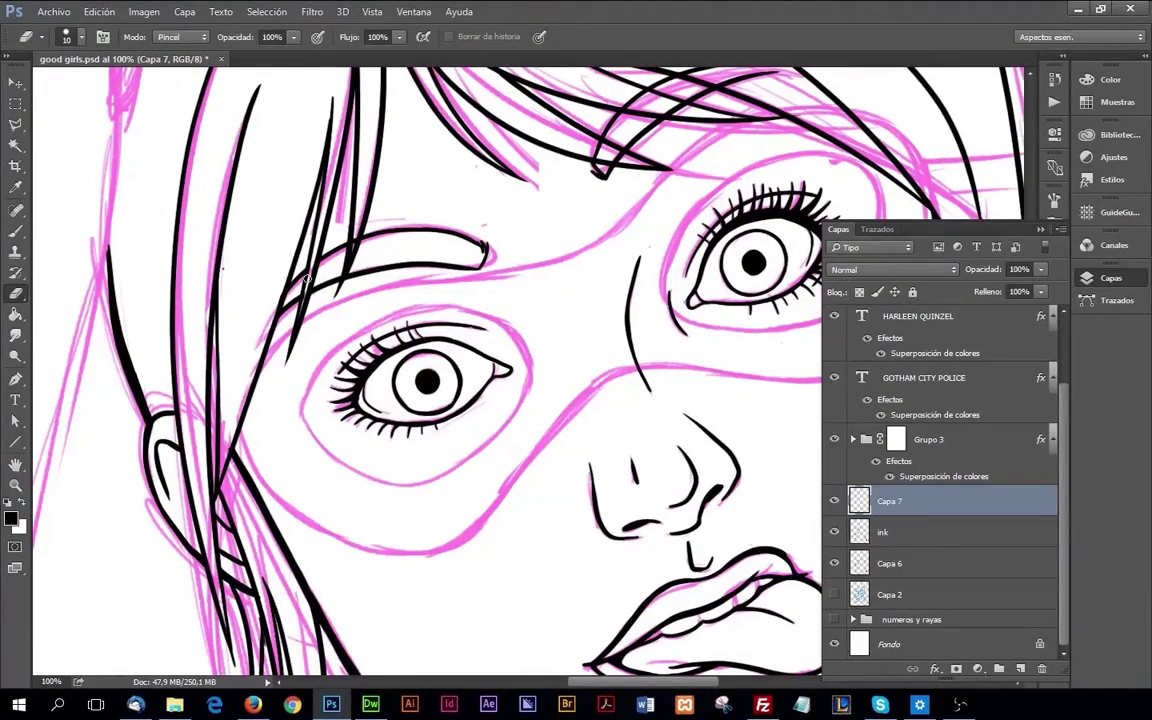
drag(606, 145, 493, 235)
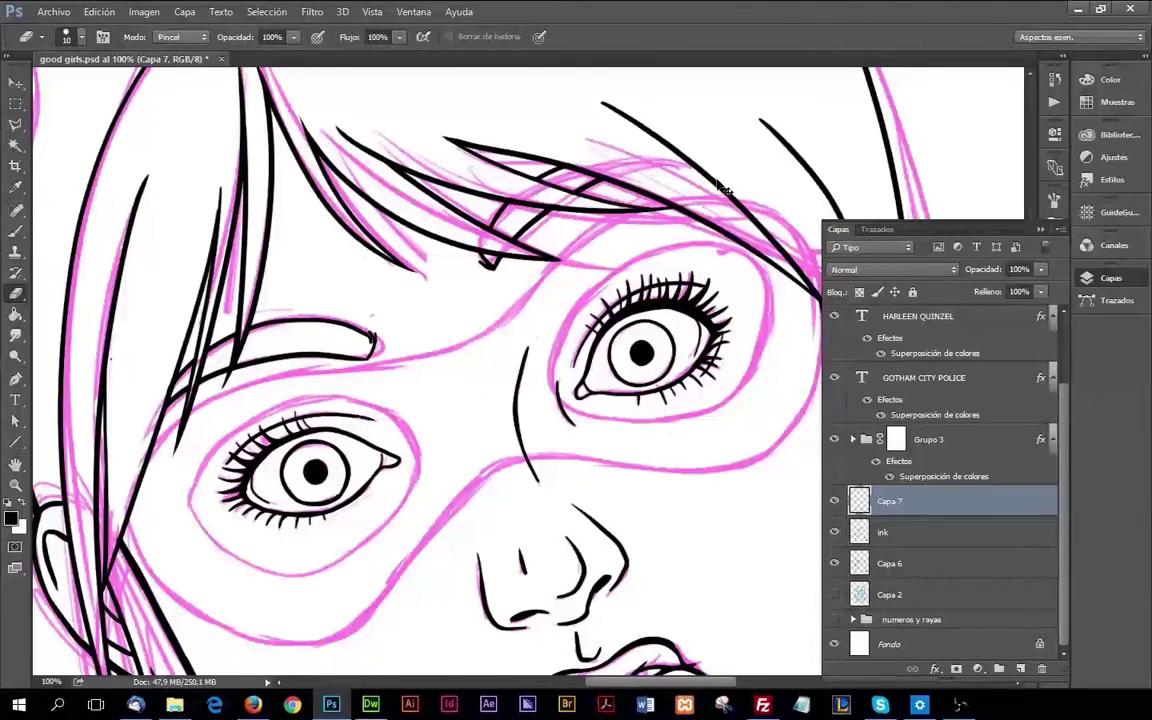
Step: Toggle the pink sketch layer Capa 6 off and on to check the ink, then zoom on the face
key(z)
alt+click(700, 218)
alt+click(700, 218)
click(834, 563)
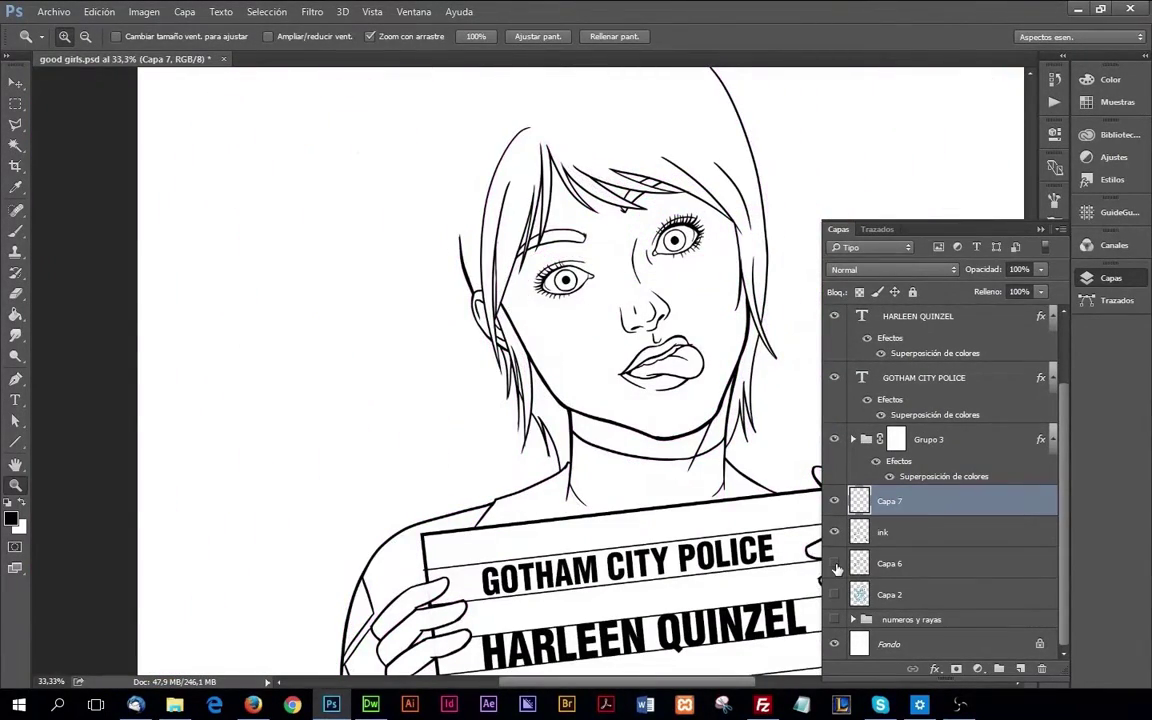
click(834, 563)
click(788, 233)
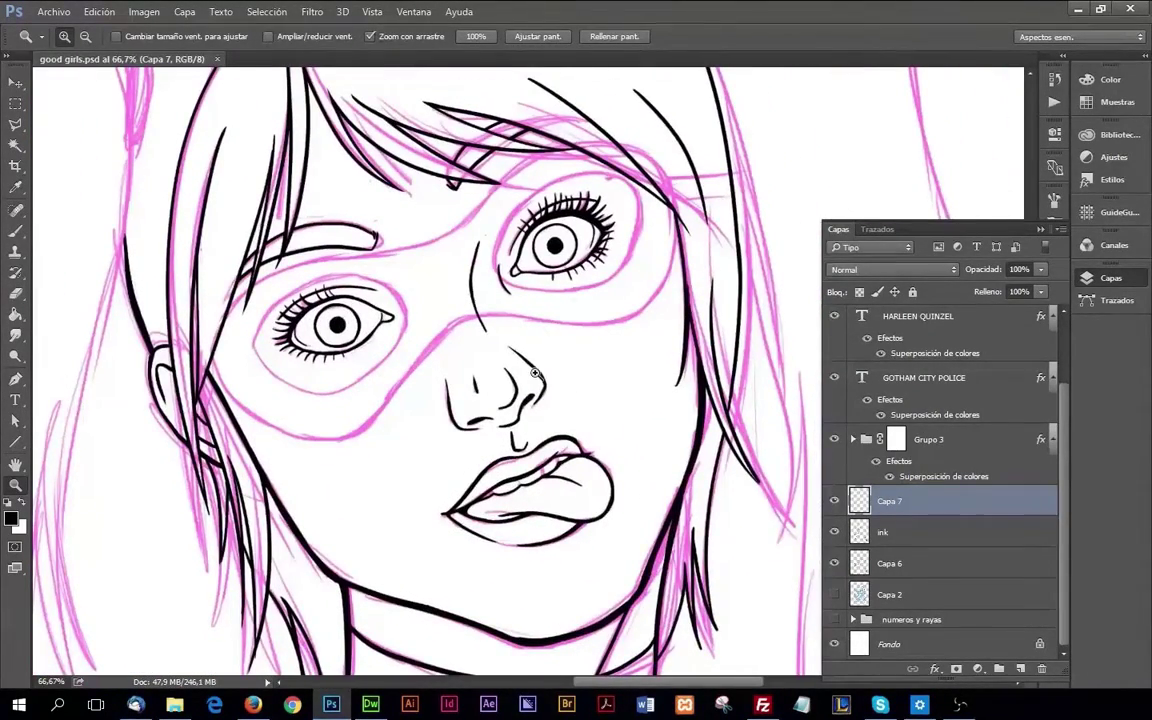
Step: Ink the mask edge above and below the right eye
key(b)
key(z)
click(557, 218)
key(b)
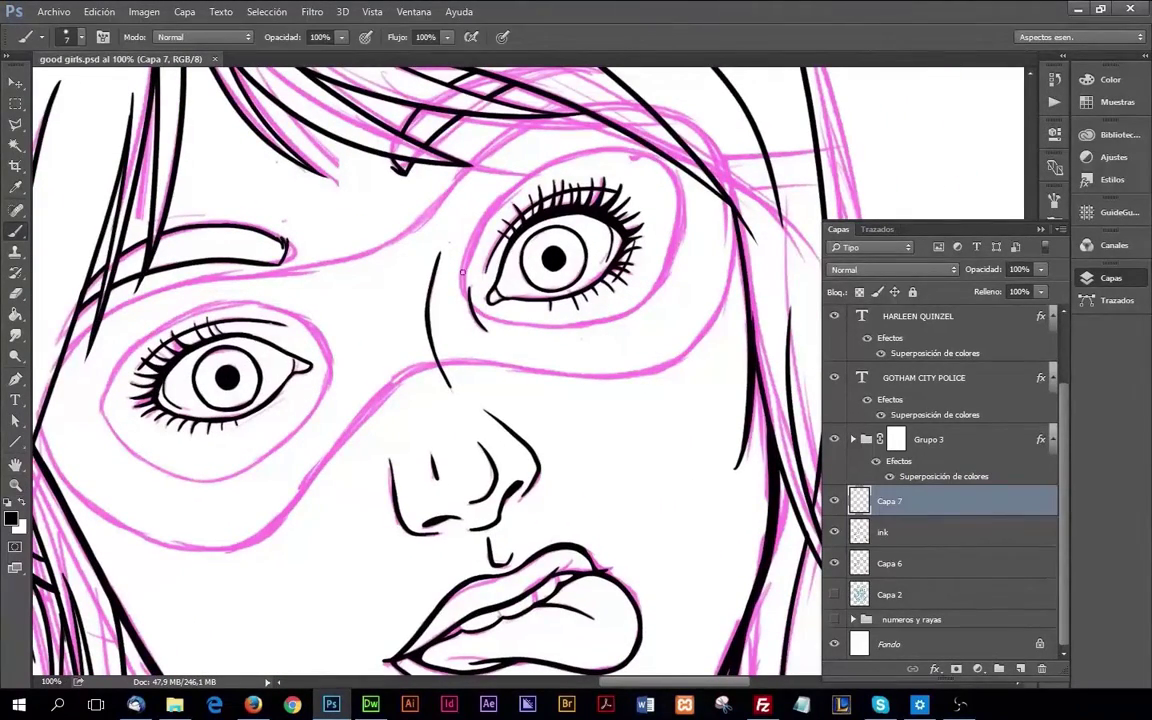
drag(463, 272, 598, 152)
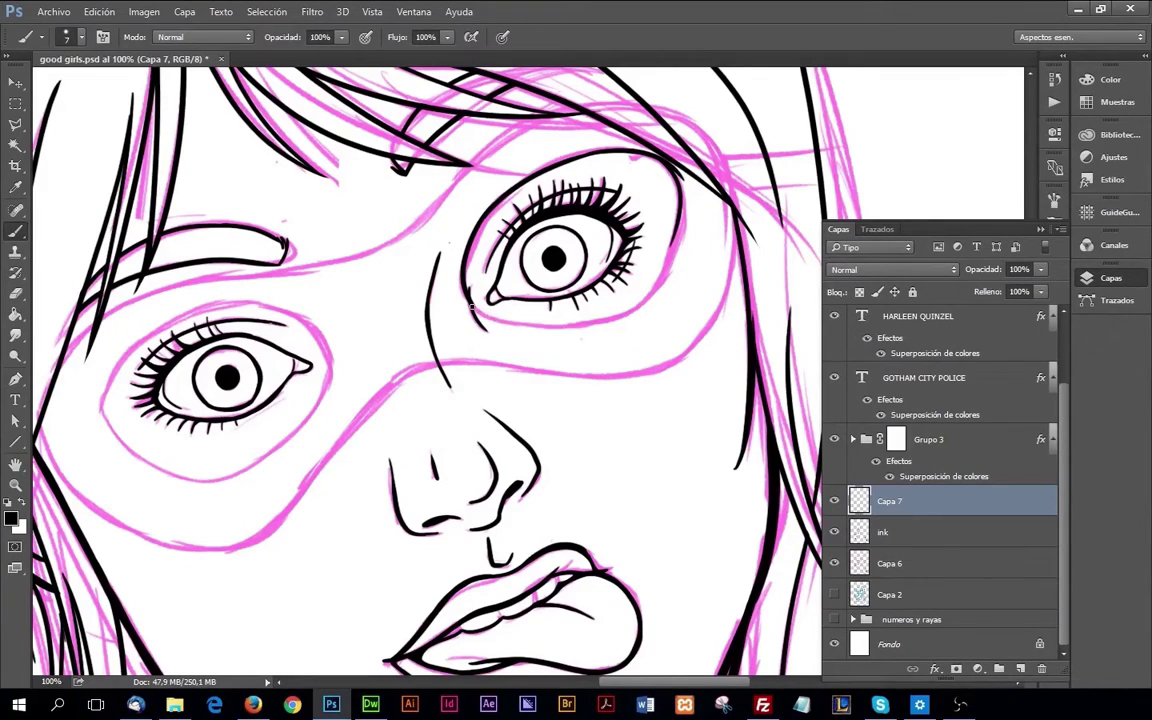
drag(471, 305, 653, 288)
Step: Ink the mask's lower edge across the nose bridge
key(e)
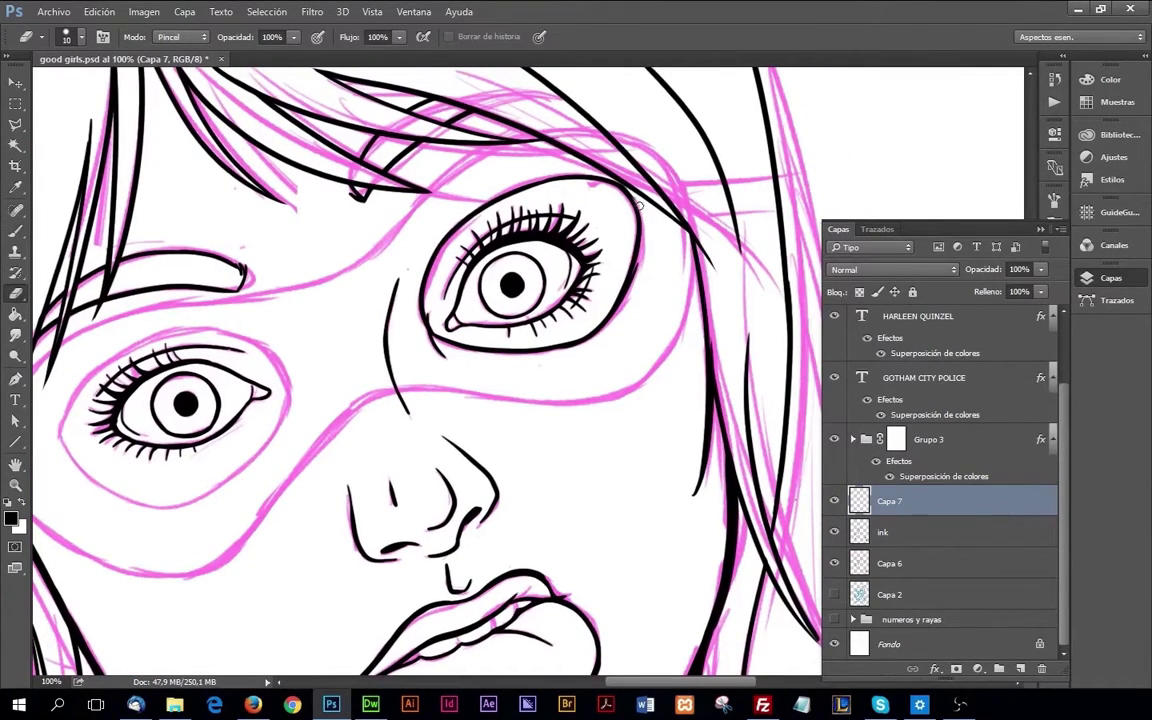
scroll(680, 360, down, 1)
scroll(680, 360, left, 1)
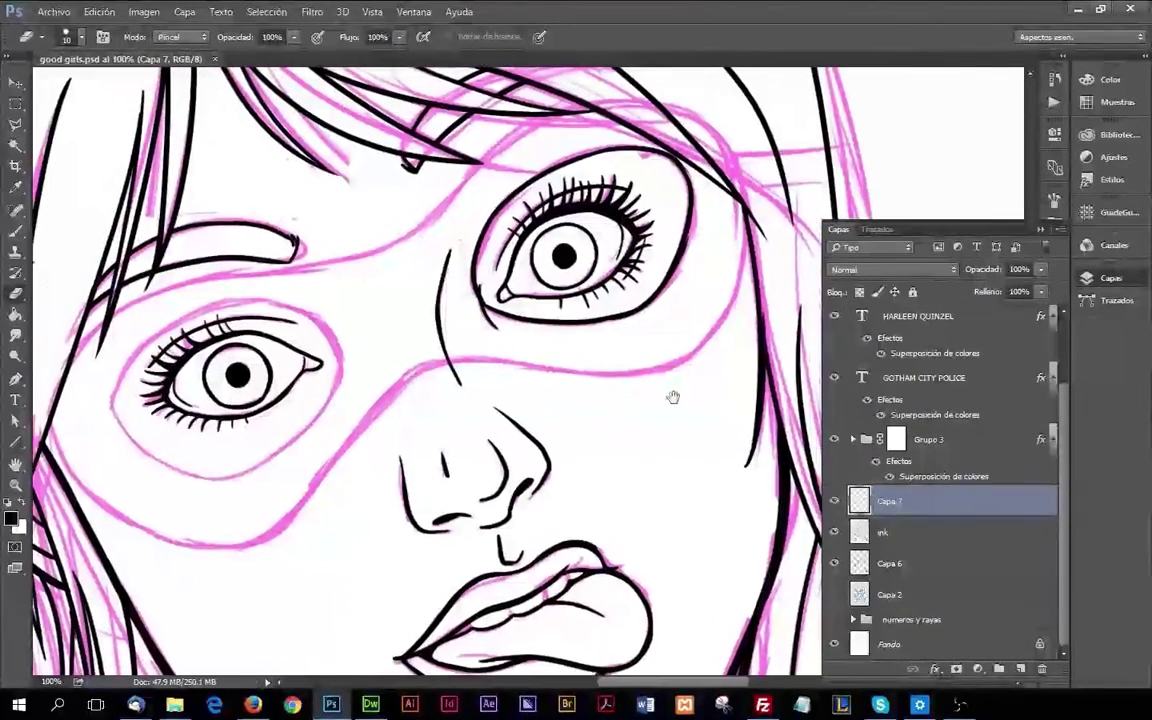
key(b)
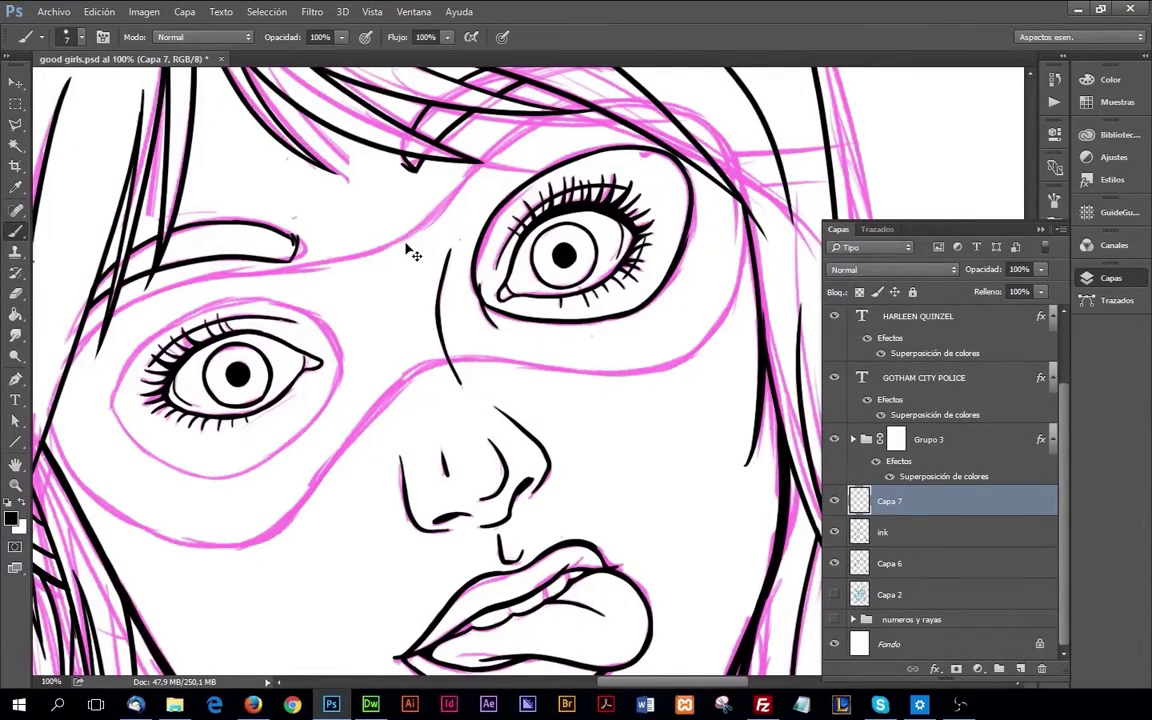
mouse_move(605, 358)
mouse_down()
mouse_move(393, 389)
mouse_move(687, 330)
mouse_move(893, 145)
mouse_up()
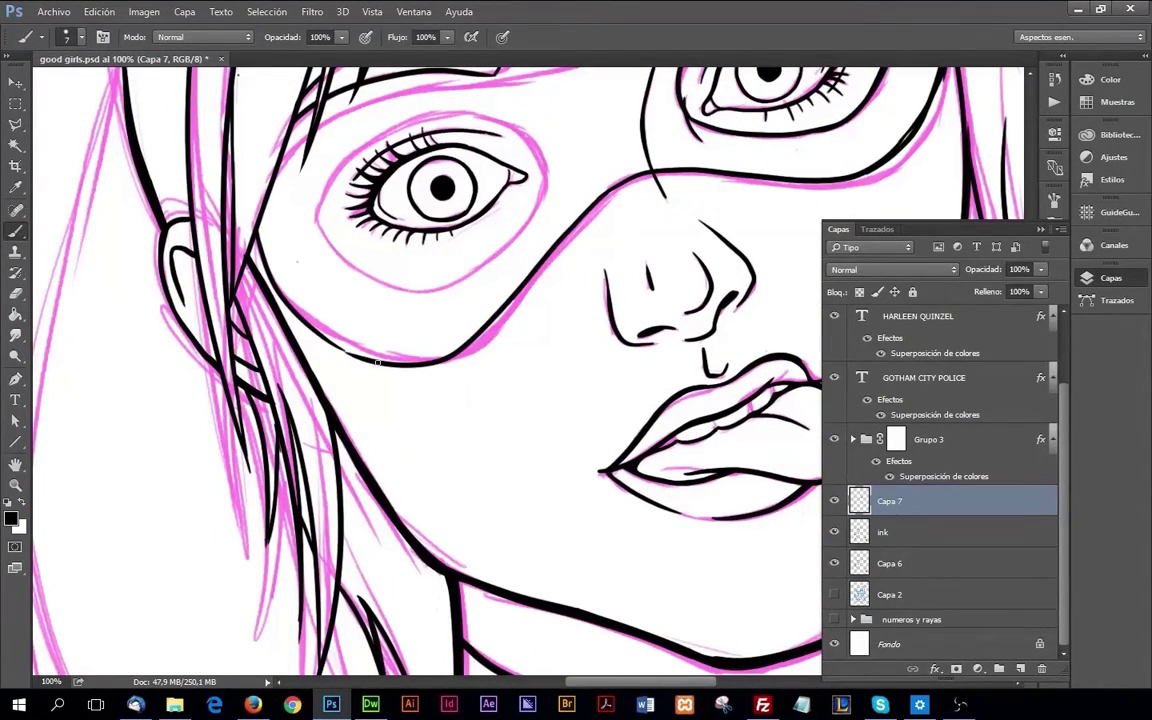
drag(620, 183, 685, 315)
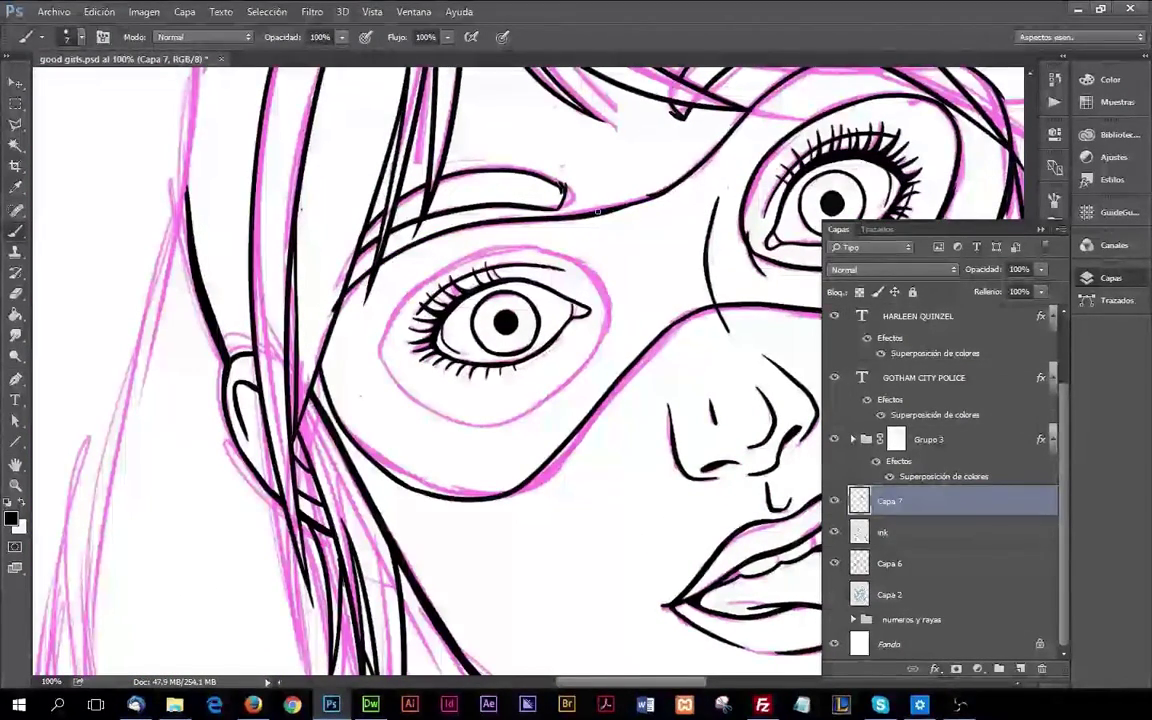
drag(661, 213, 596, 268)
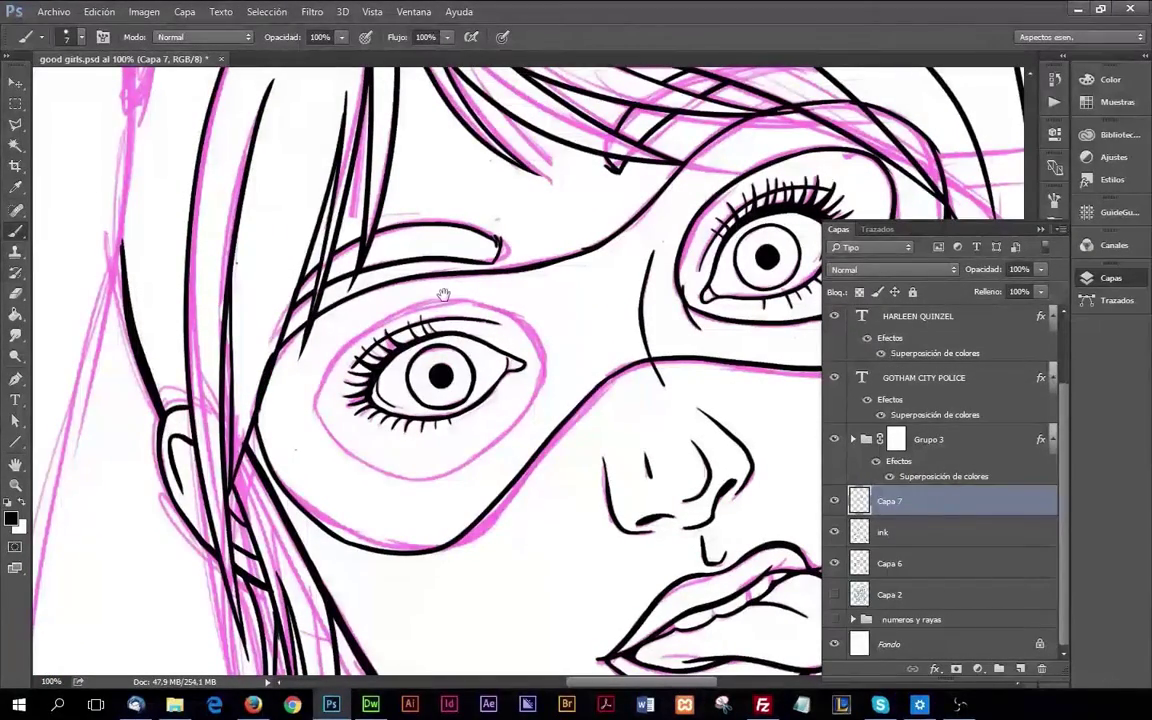
Step: With ink layer Capa 7 active, outline the mask above and below the left eye
key(z)
drag(640, 270, 565, 269)
click(565, 269)
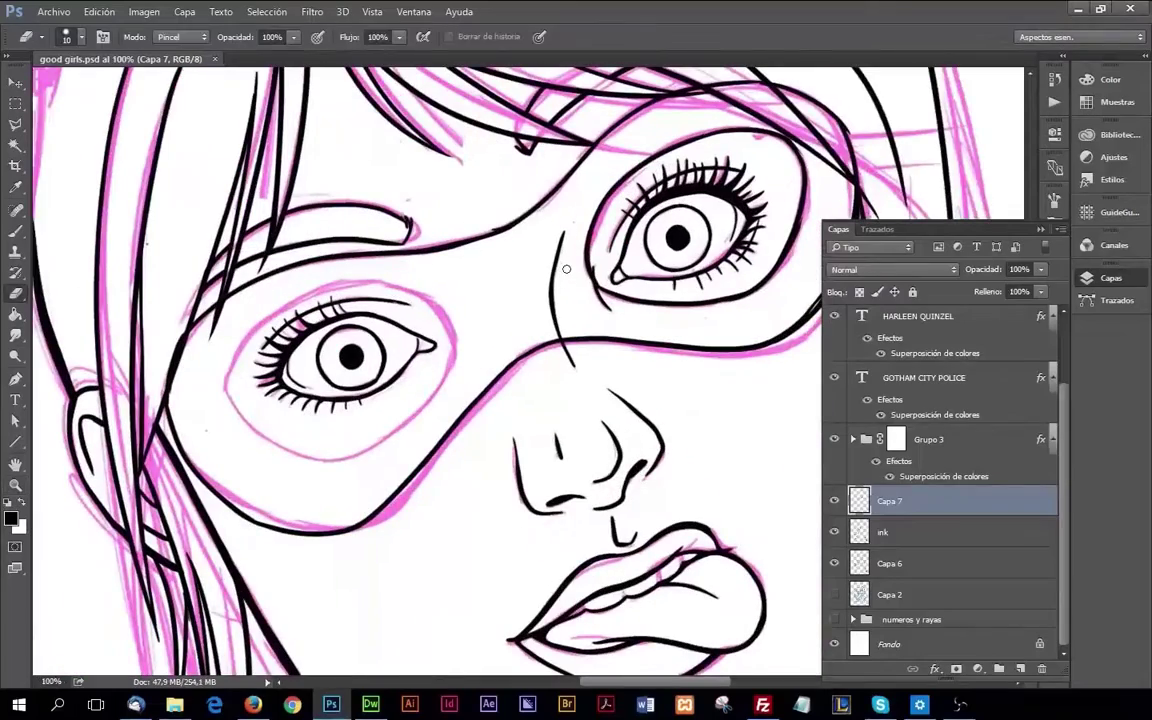
key(z)
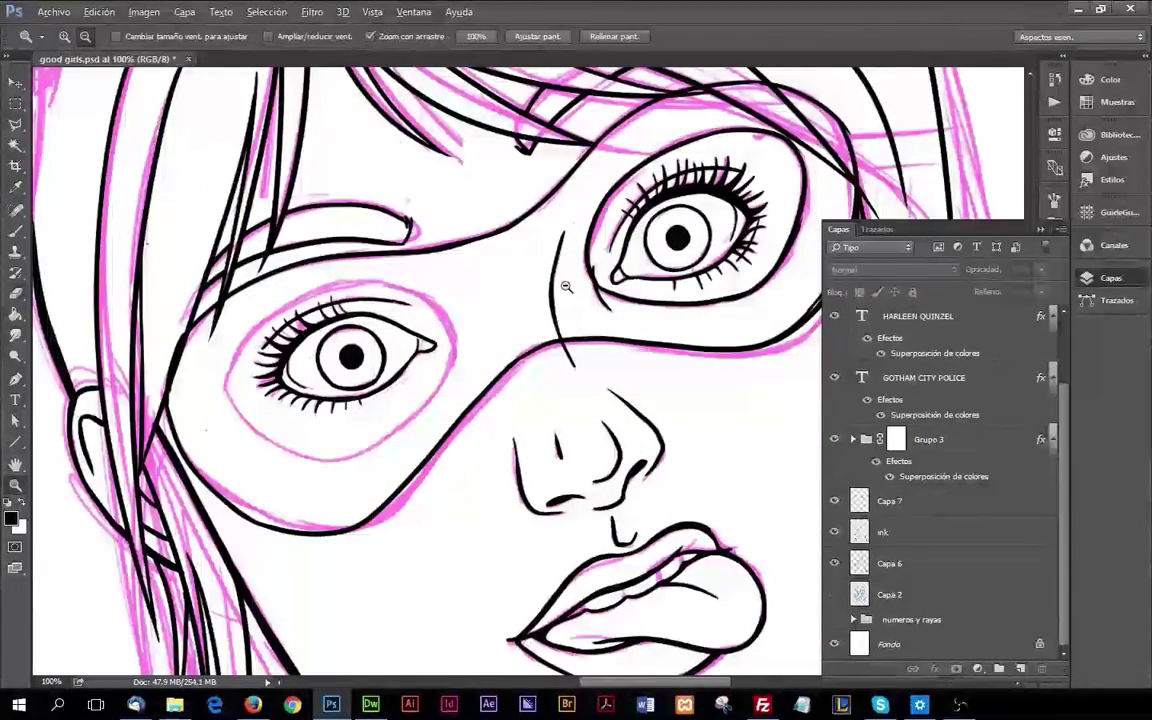
drag(560, 290, 457, 390)
click(457, 390)
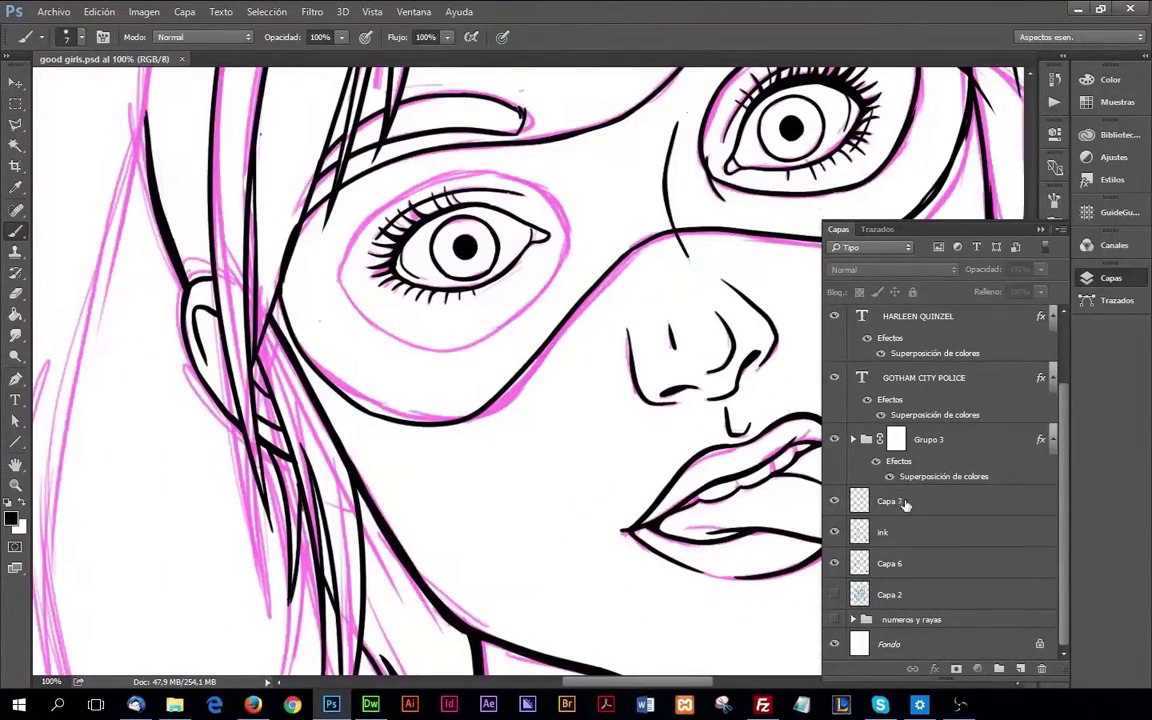
click(865, 501)
drag(400, 172, 570, 215)
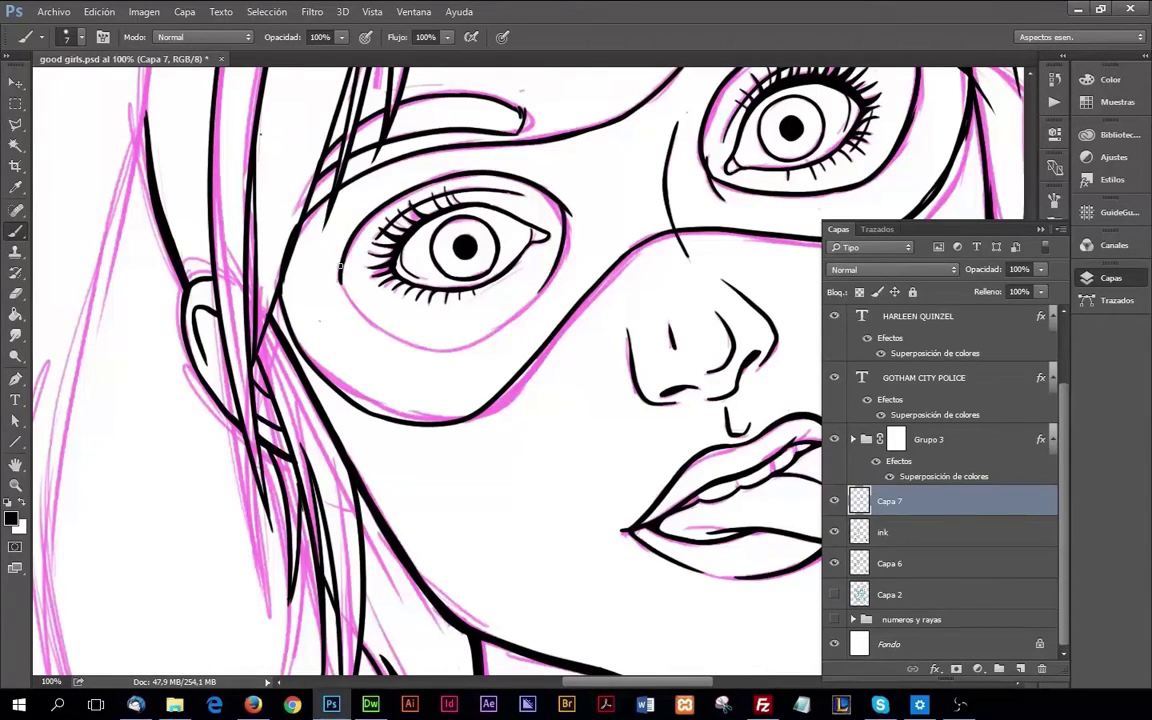
mouse_move(340, 255)
mouse_down()
mouse_move(400, 335)
mouse_move(522, 310)
mouse_up()
key(z)
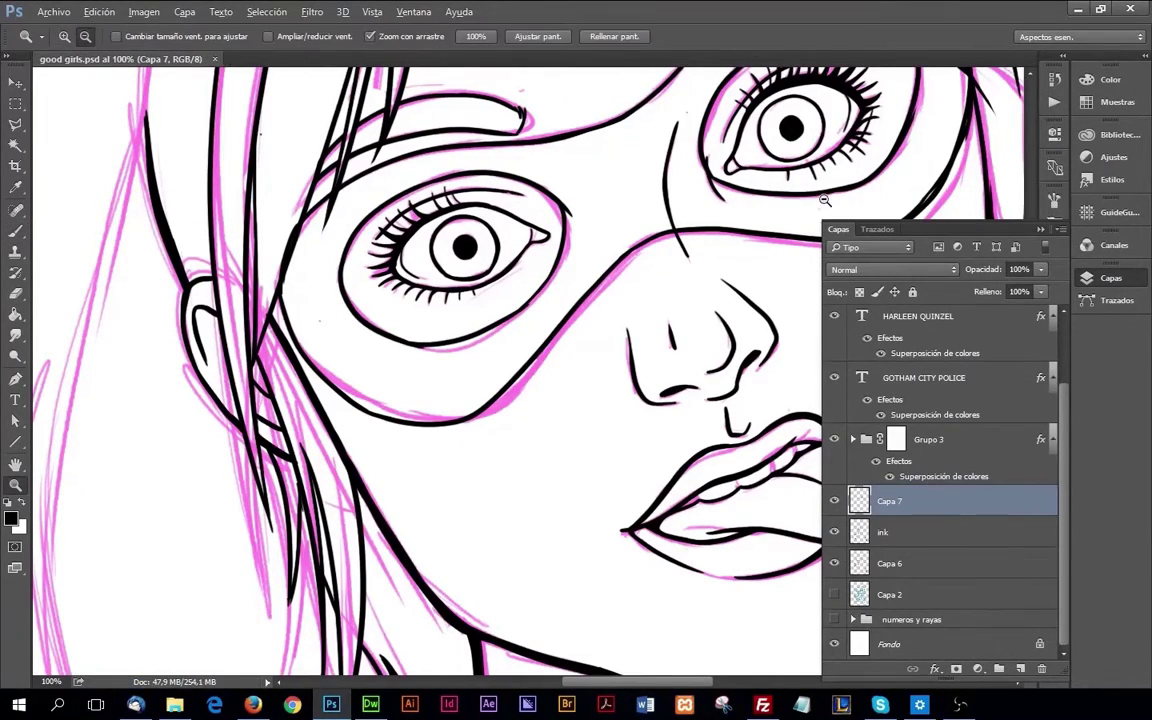
alt+click(270, 321)
Step: Fill the eye mask solid black with the Paint Bucket and zoom in to check the fill
key(g)
click(574, 271)
drag(660, 317, 580, 282)
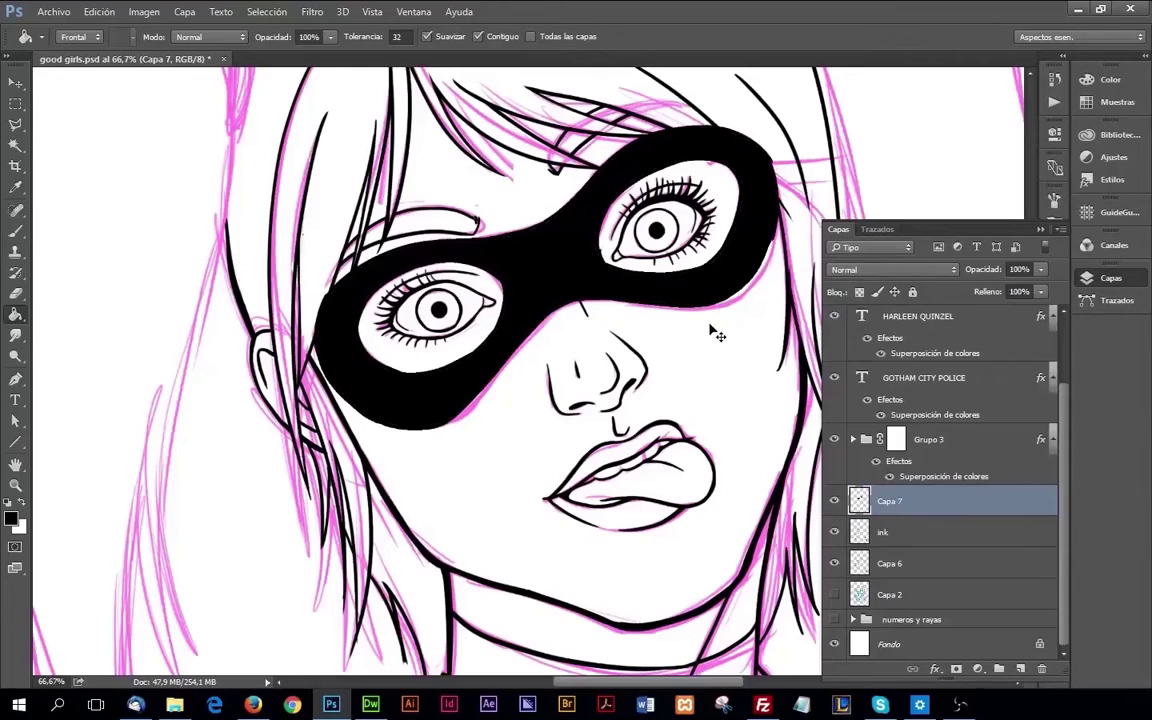
key(z)
mouse_move(715, 329)
mouse_down()
mouse_move(765, 336)
mouse_move(777, 364)
mouse_up()
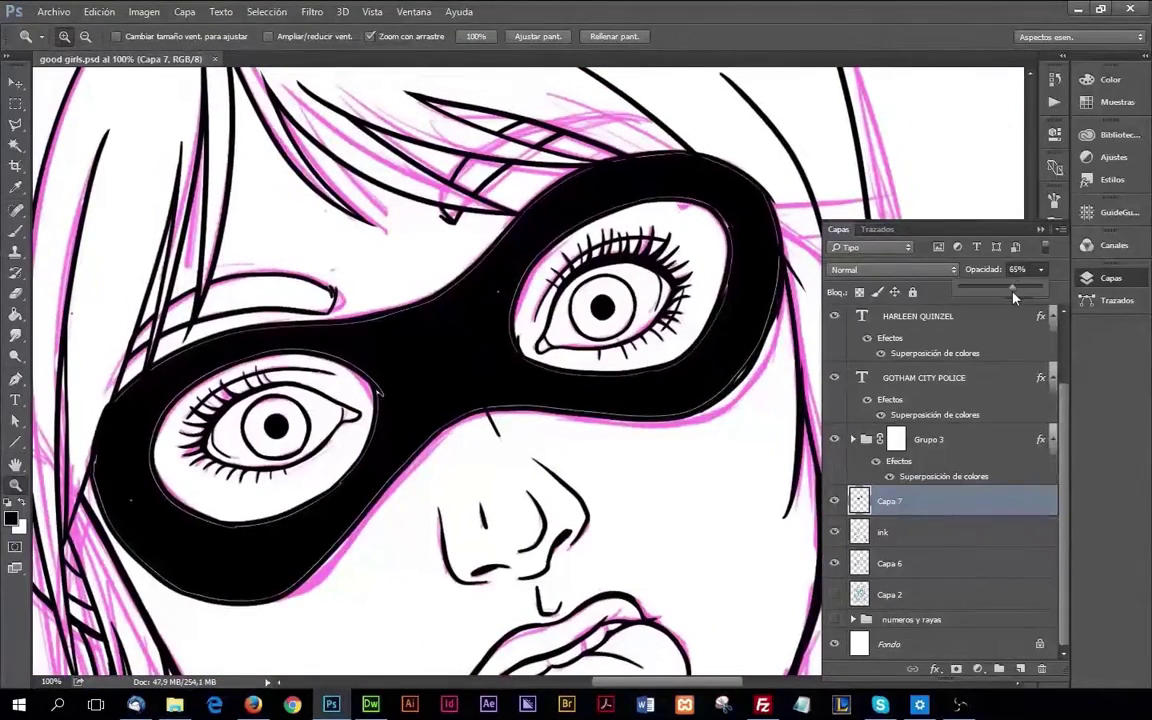
key(ctrl+z)
key(ctrl+z)
key(b)
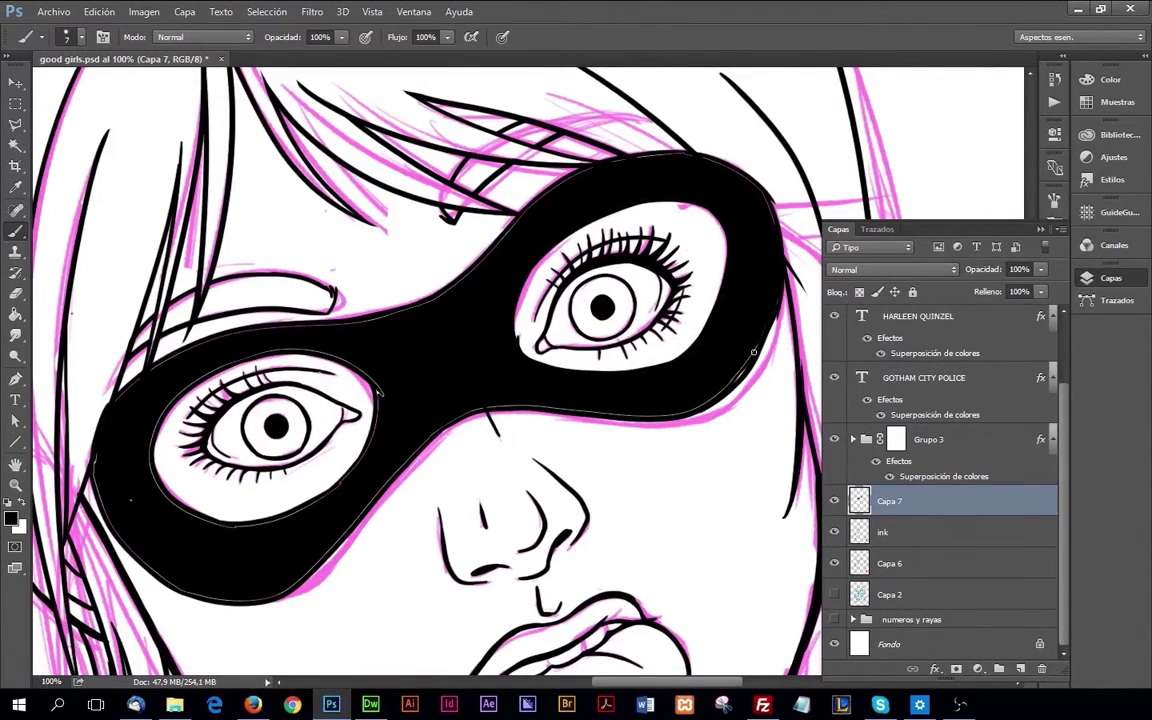
Step: Pan along the mask's upper edge and down to the lips to inspect the fill
scroll(450, 301, down, 3)
scroll(450, 301, left, 2)
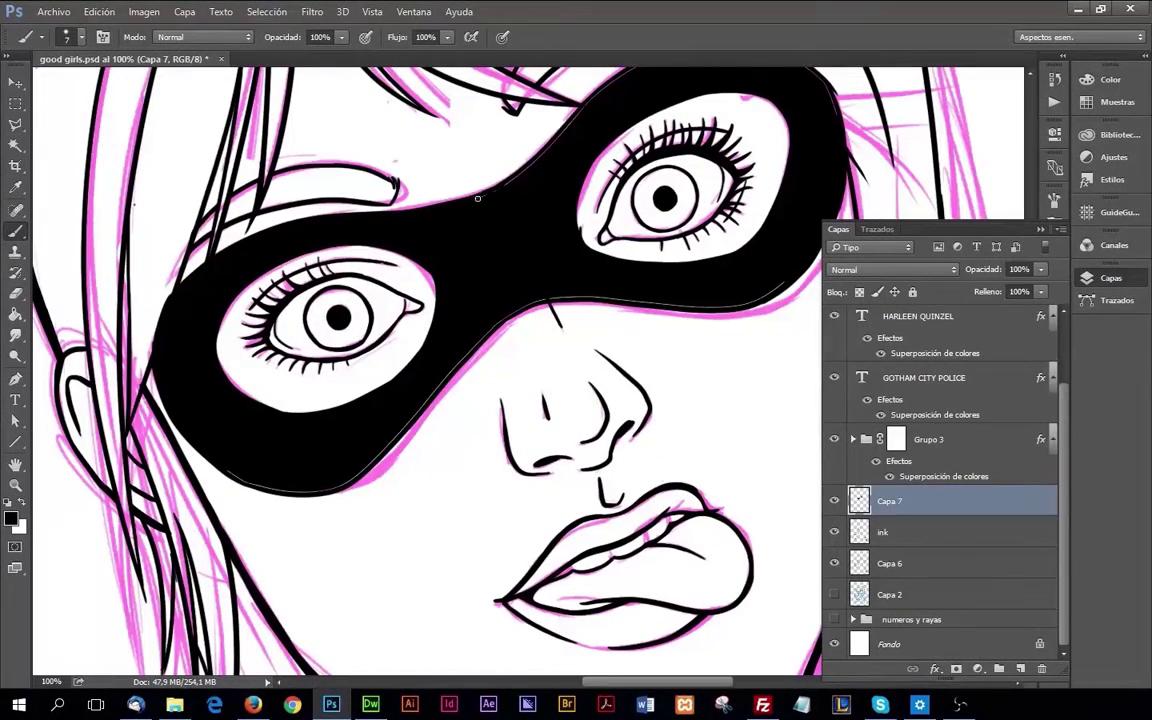
mouse_move(589, 102)
mouse_down()
mouse_move(488, 191)
mouse_move(599, 124)
mouse_up()
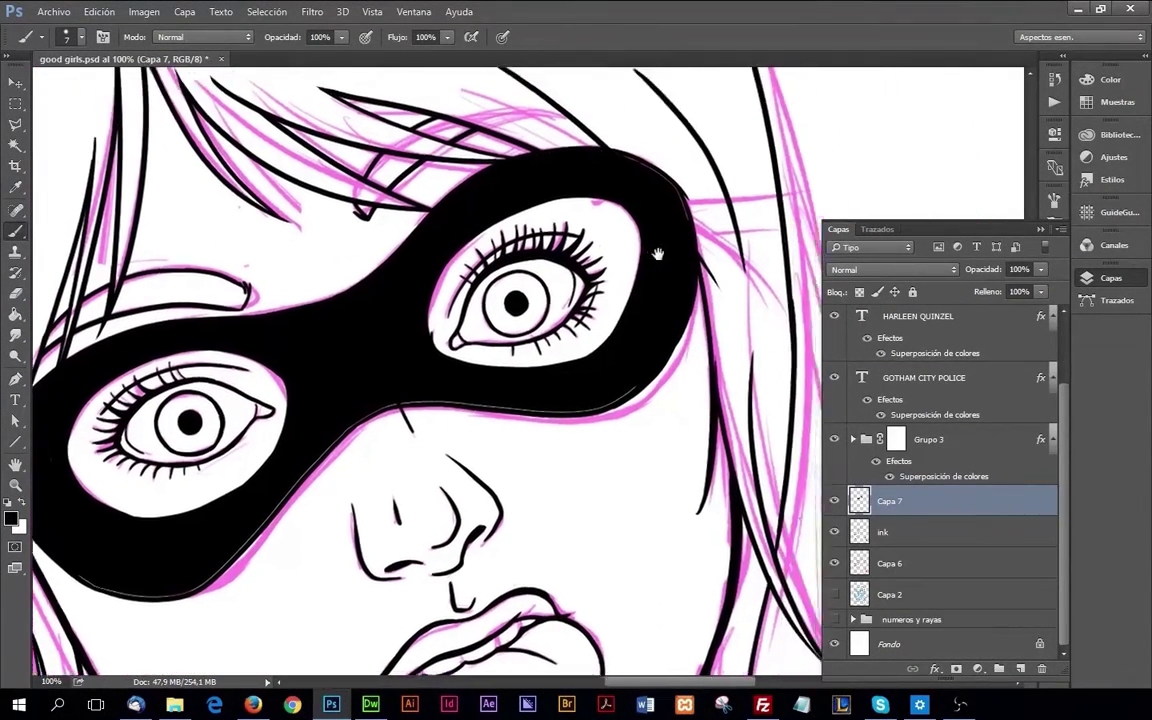
drag(600, 204, 642, 72)
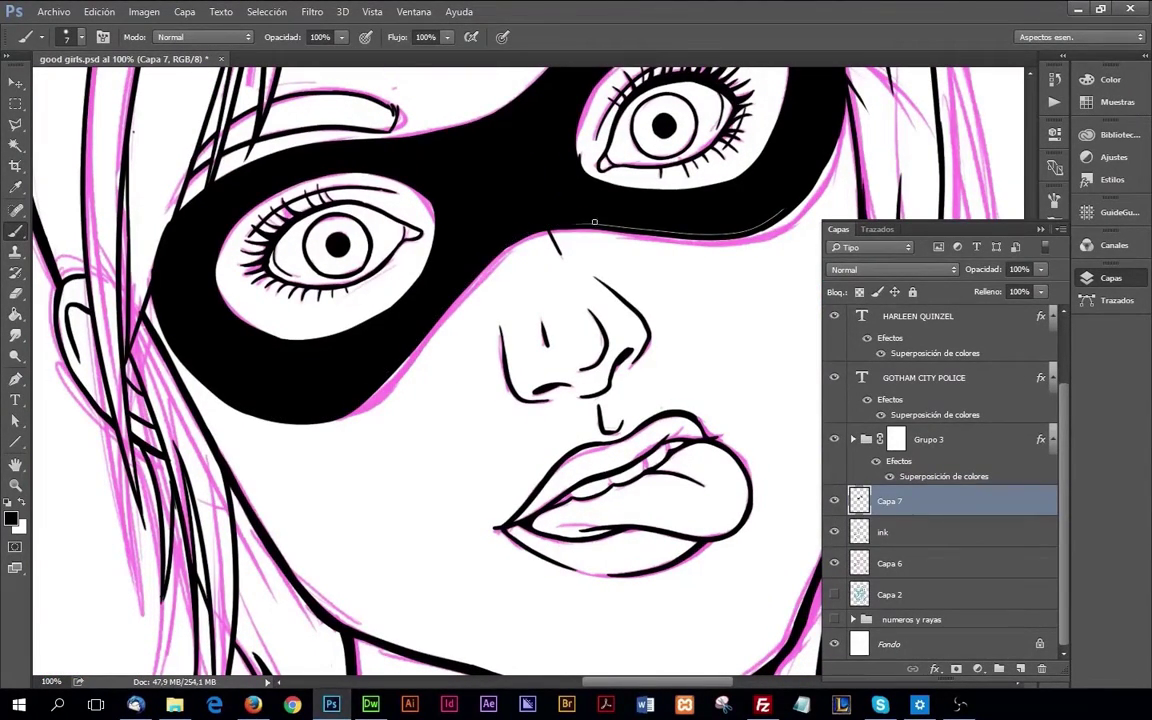
alt+click(681, 290)
Step: Lower Capa 7's opacity, add a layer mask, and hide the black fill where hair strands cross
alt+click(676, 289)
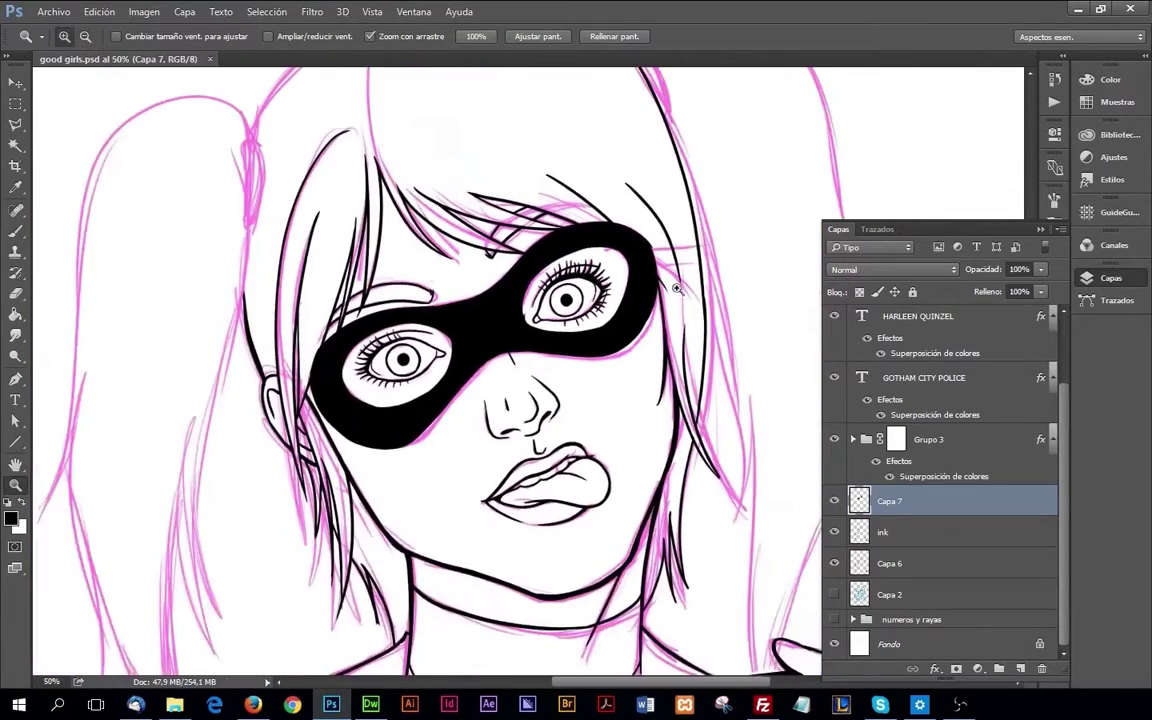
drag(1042, 285, 1021, 285)
key(ctrl+plus)
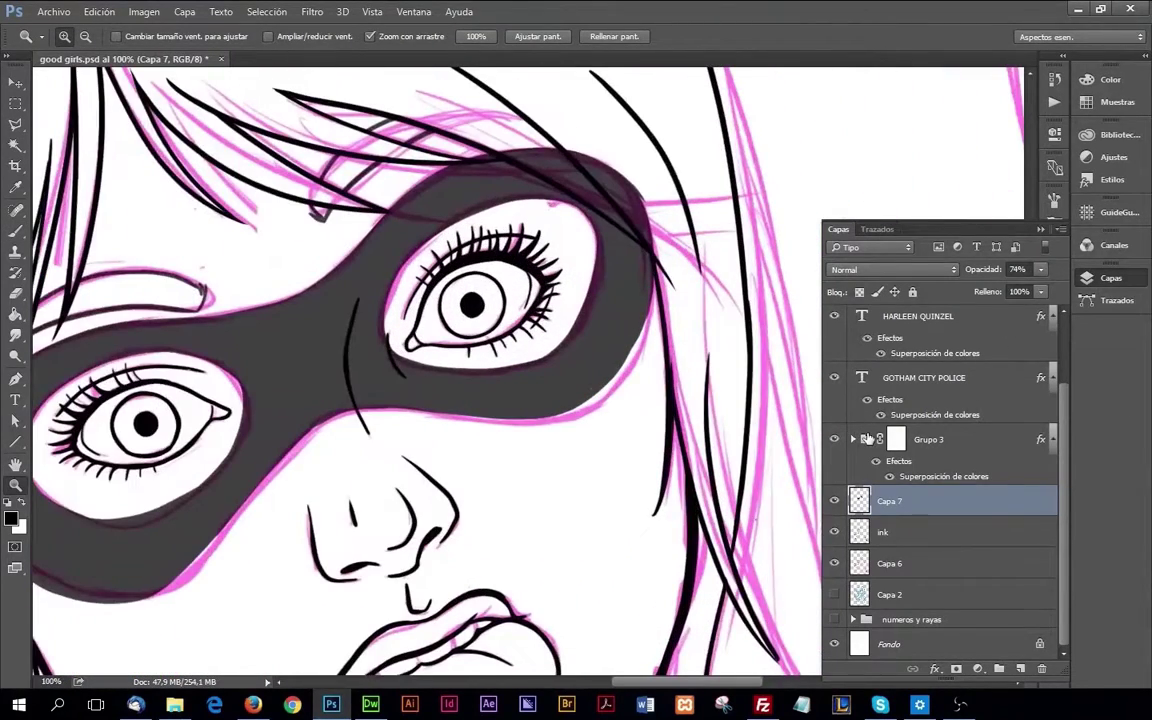
key(e)
click(956, 668)
key(b)
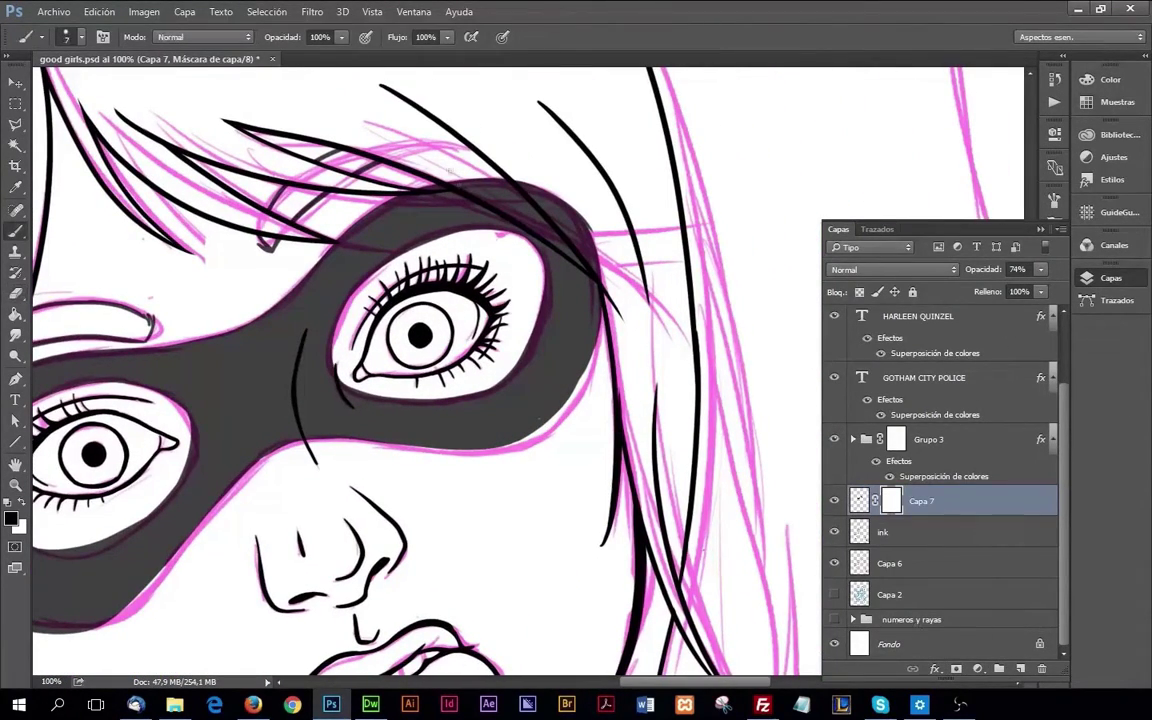
mouse_move(401, 155)
mouse_down()
mouse_move(500, 215)
mouse_move(490, 185)
mouse_move(562, 205)
mouse_up()
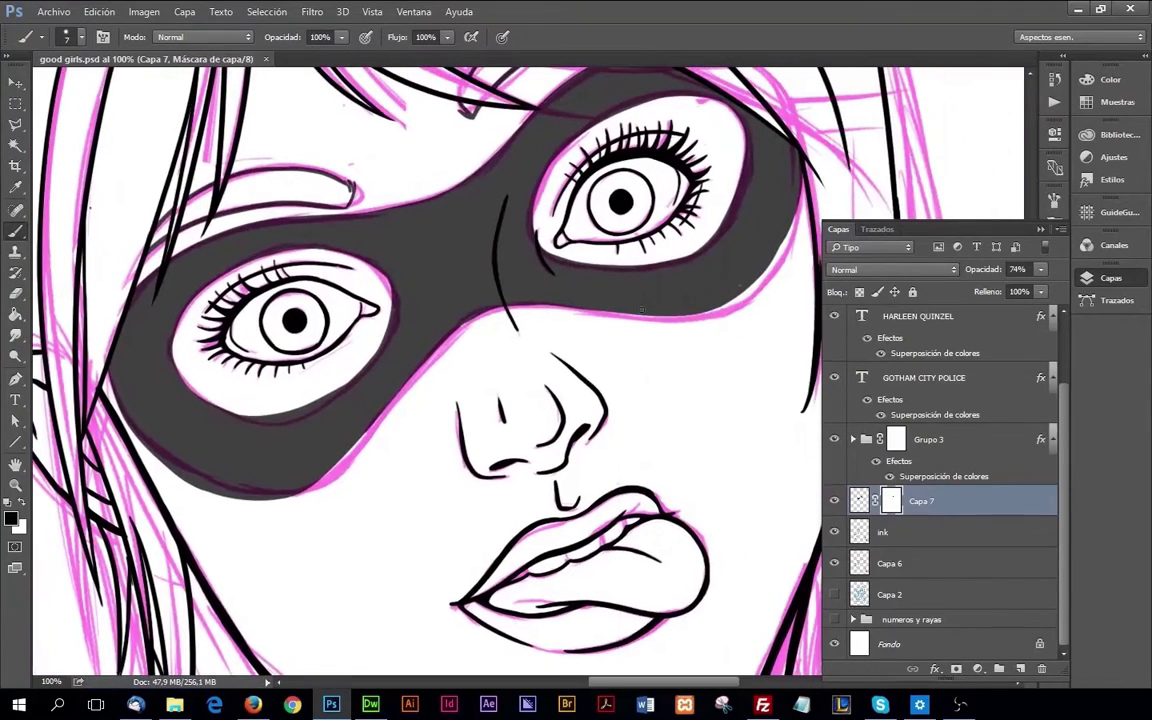
Step: Zoom to 100% on the mask, switch from the layer mask to pixels, and select the ink layer
scroll(345, 404, up, 1)
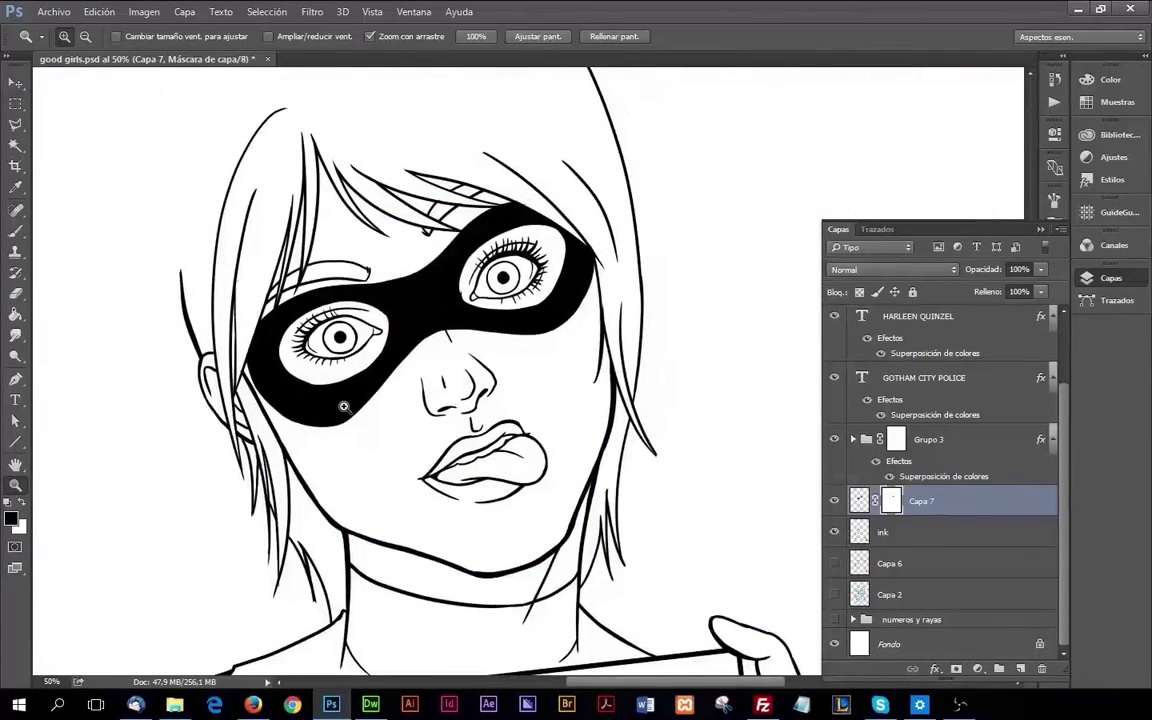
click(345, 404)
key(b)
key(ctrl+2)
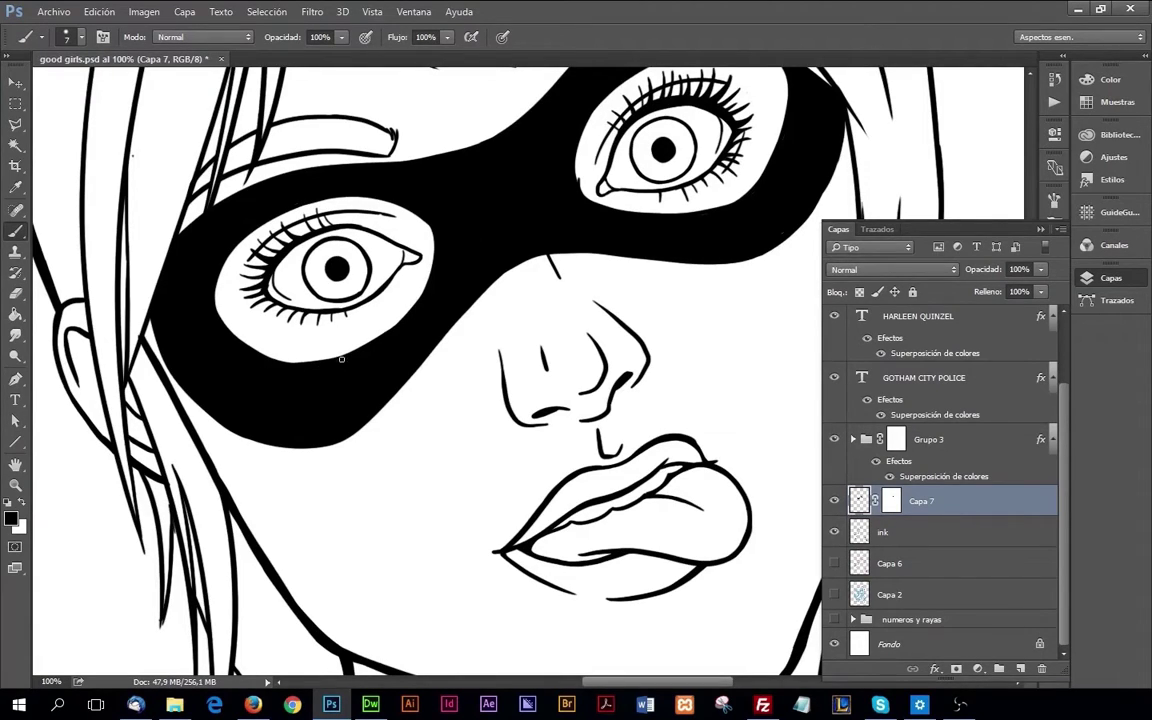
drag(473, 221, 463, 350)
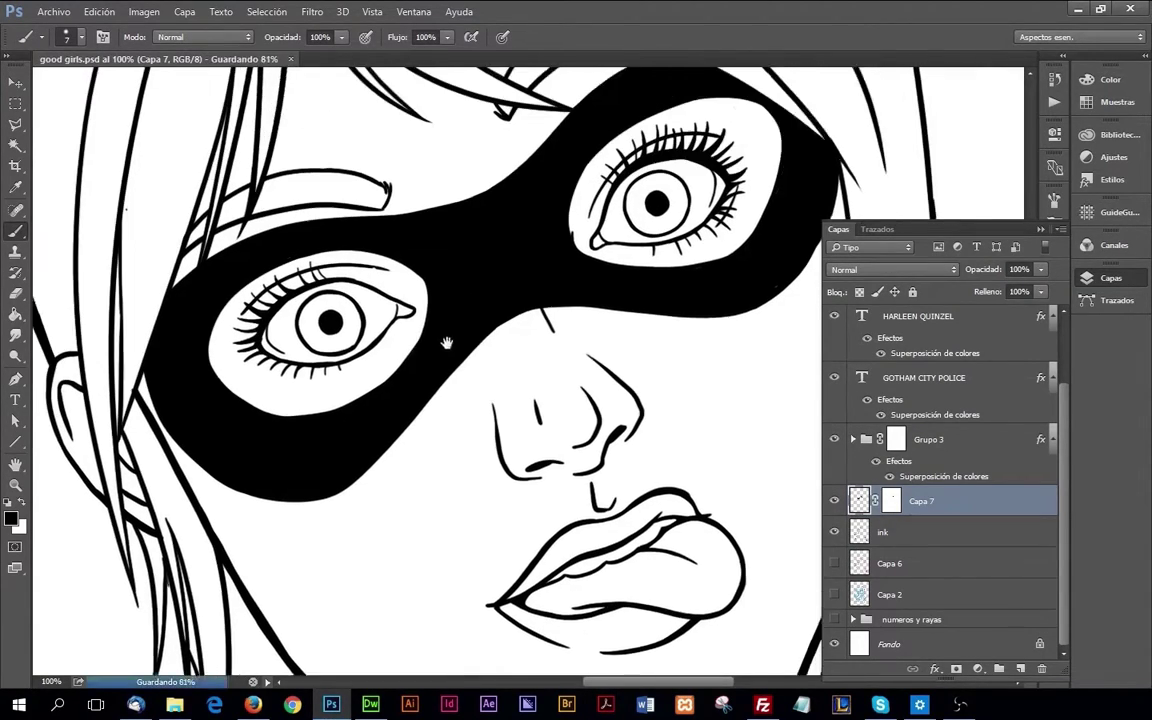
key(e)
key(alt+bracketleft)
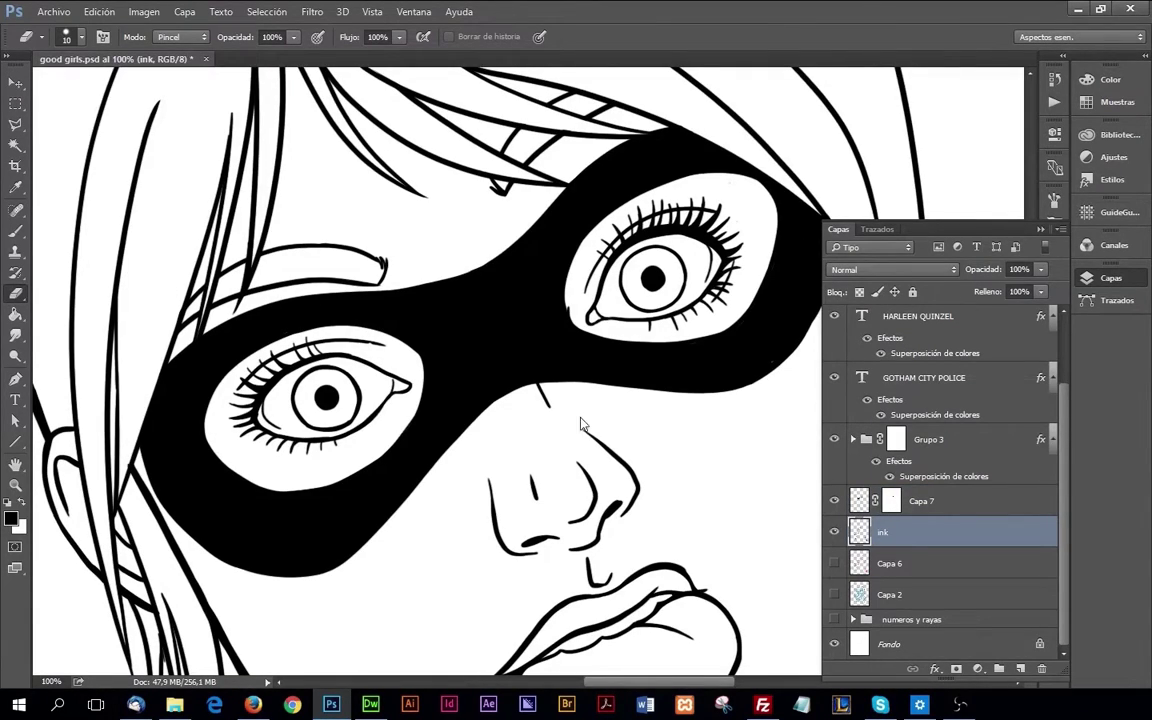
Step: Return to the black fill layer and zoom out to show the whole figure and mugshot sign
key(z)
drag(580, 424, 642, 432)
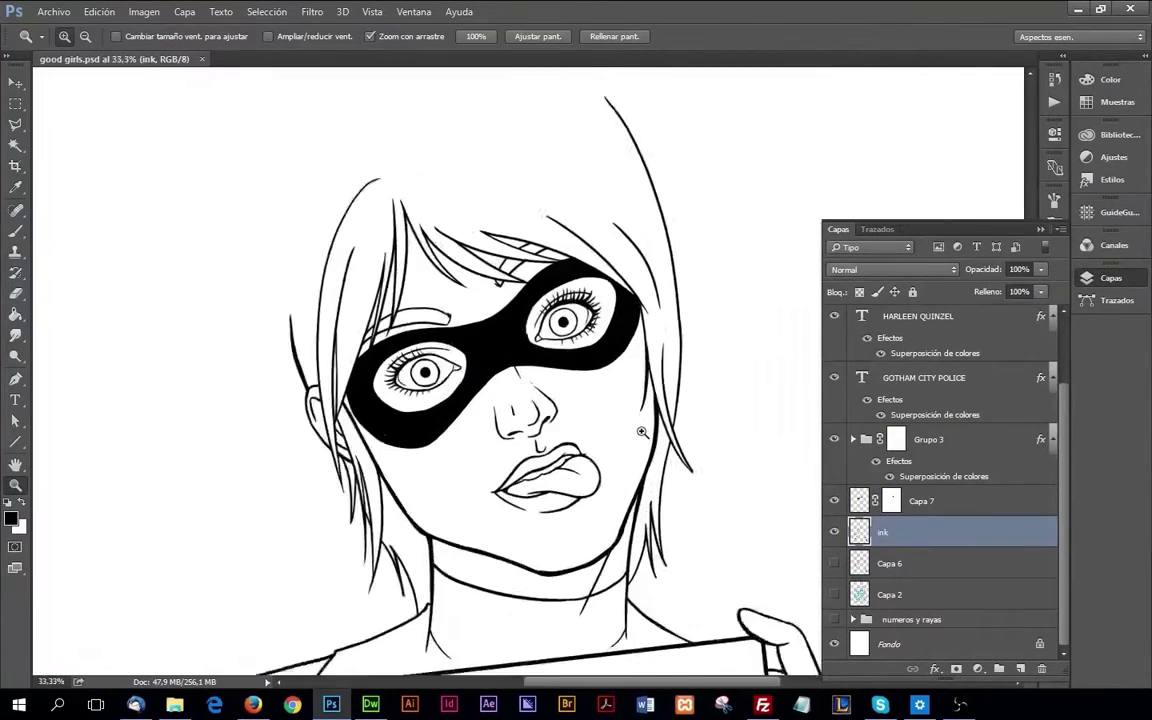
click(642, 432)
key(alt+bracketright)
key(b)
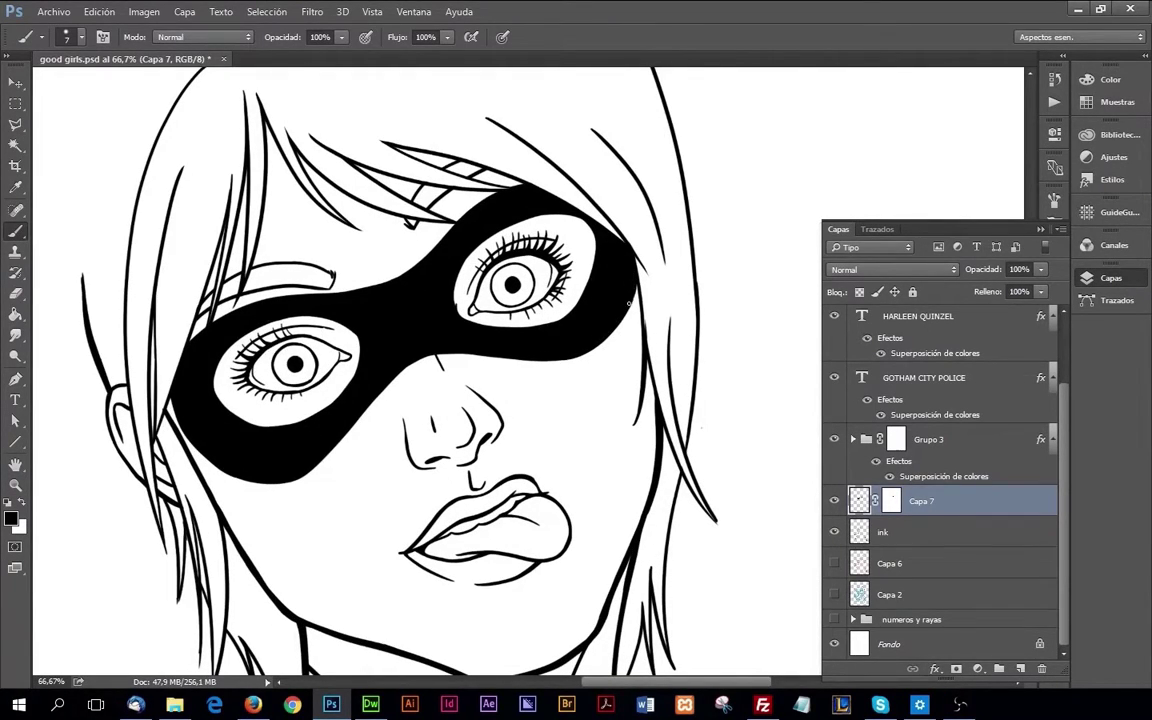
key(z)
alt+click(548, 340)
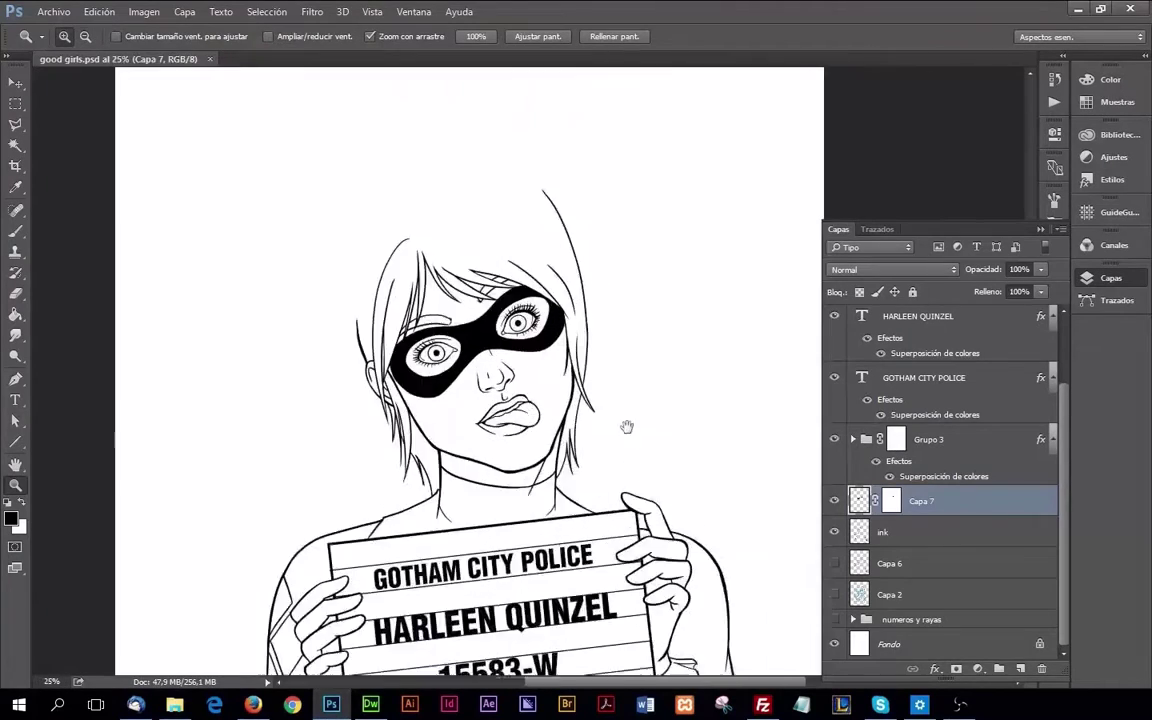
drag(626, 427, 631, 238)
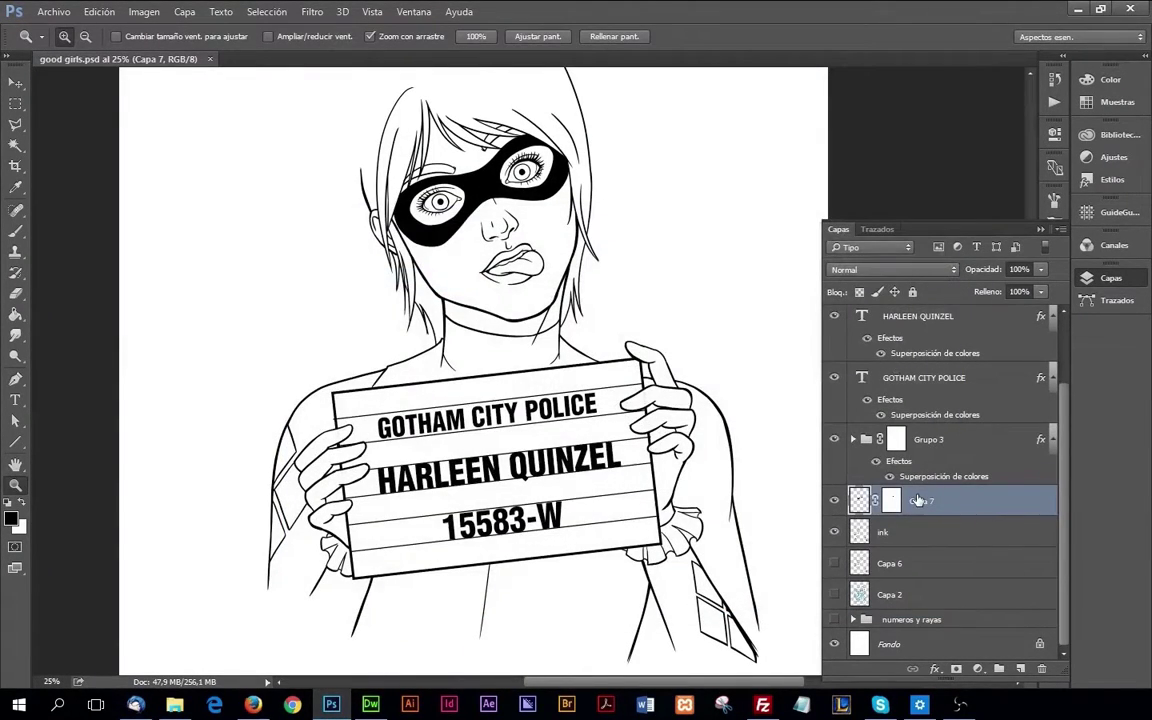
Step: Rename Capa 7 to 'black' and show the pink sketch layer Capa 6 again
double_click(918, 500)
text(black)
key(Return)
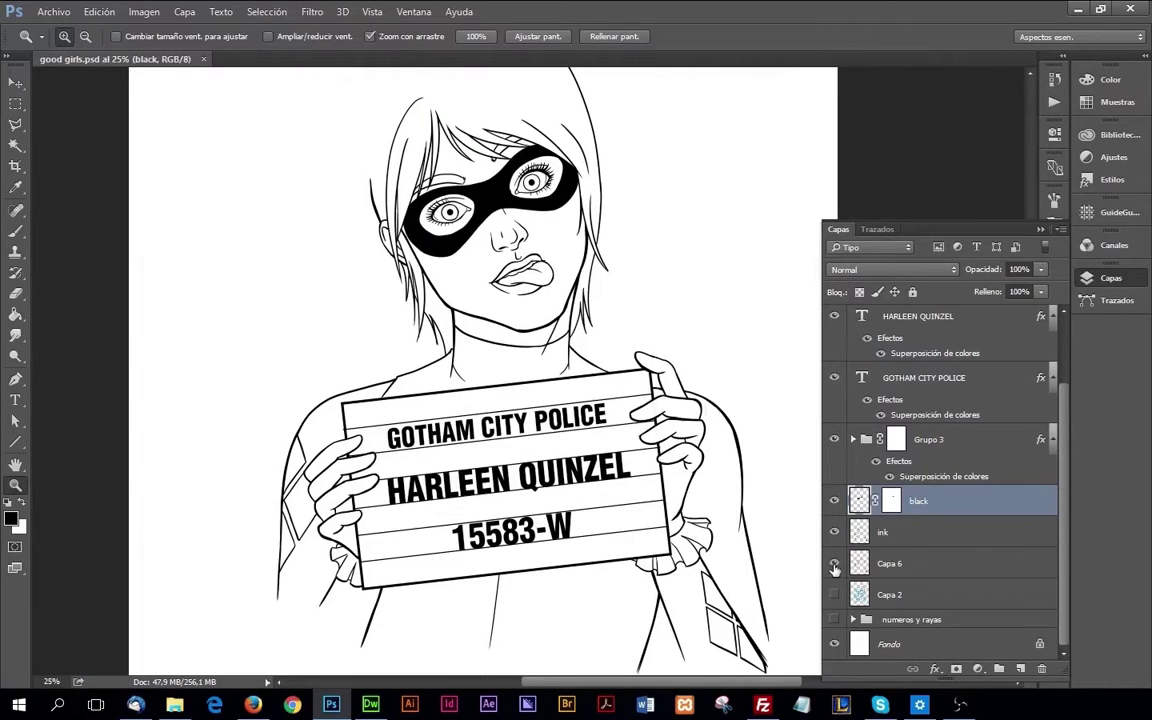
click(835, 566)
Step: Zoom in on the face, make the ink layer active and set Brush size 10
key(ctrl+plus)
click(882, 532)
key(b)
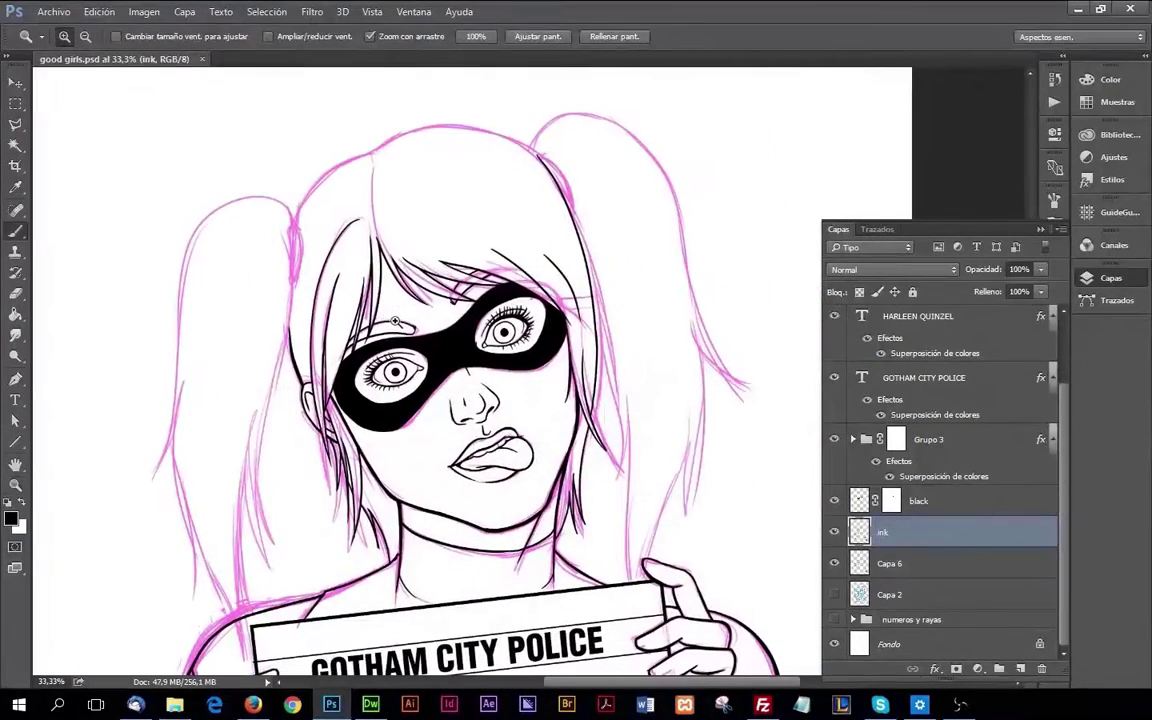
right_click(396, 321)
text(10)
key(Return)
Step: Ink the outline of the top of the head, then zoom out to the whole figure
mouse_move(388, 148)
mouse_down()
mouse_move(360, 168)
mouse_move(508, 178)
mouse_up()
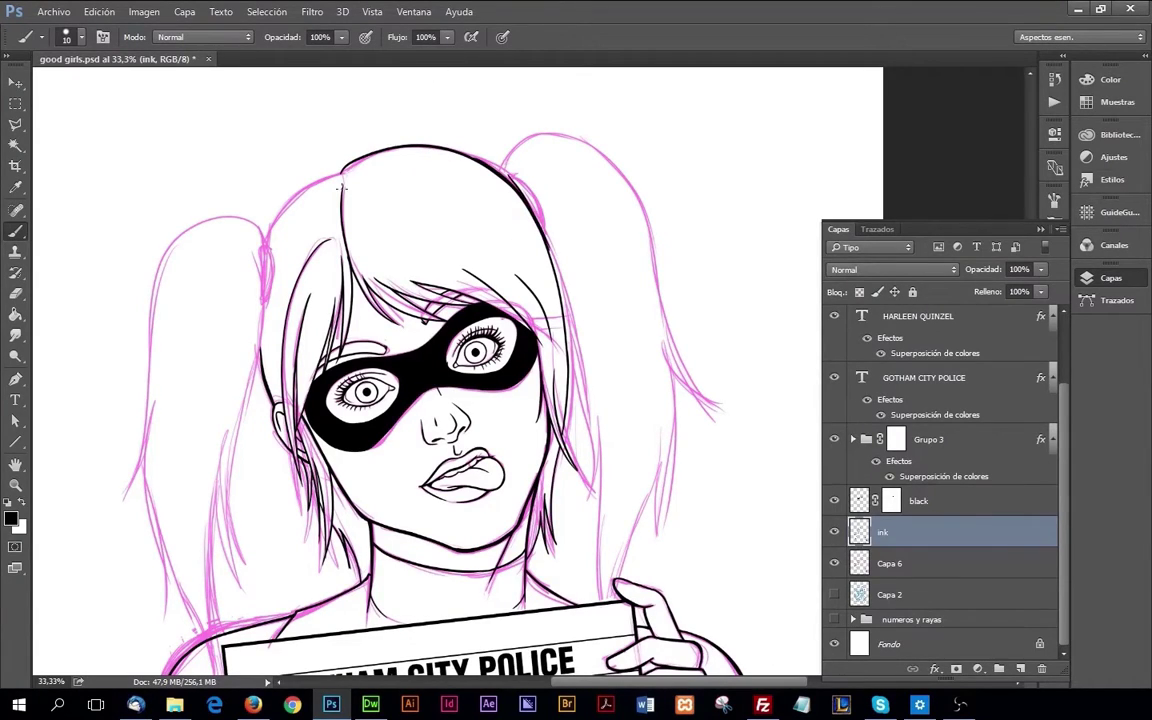
drag(341, 172, 268, 228)
drag(419, 157, 309, 187)
ctrl+click(453, 231)
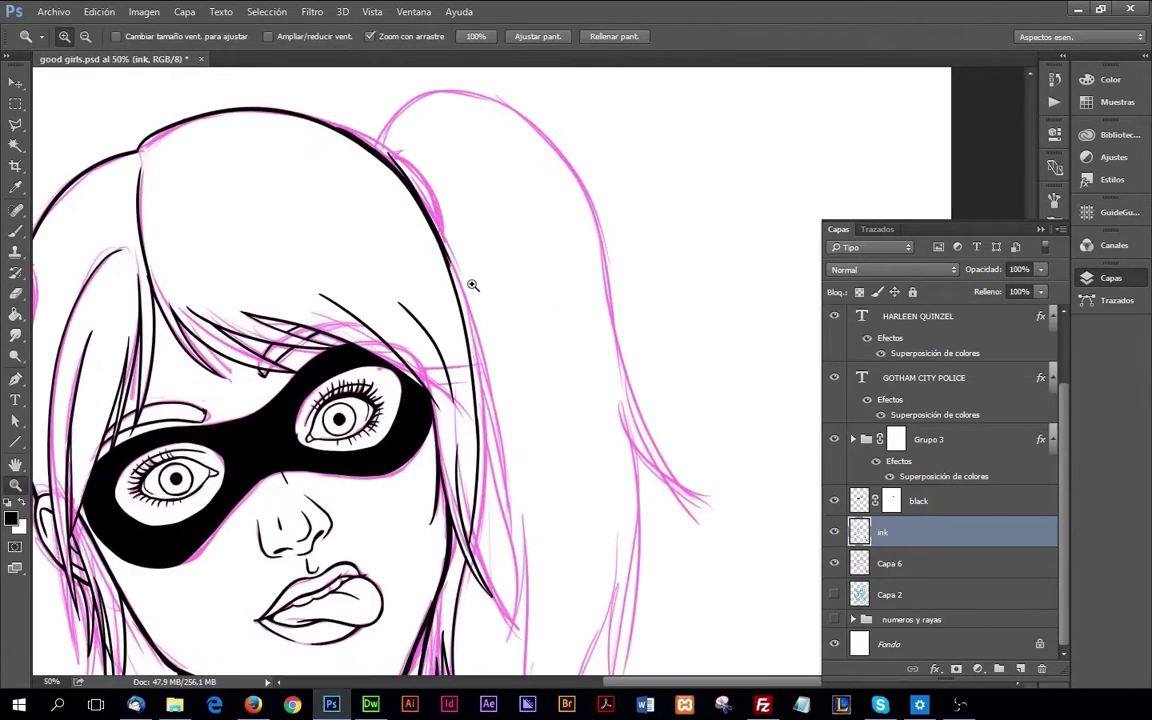
key(e)
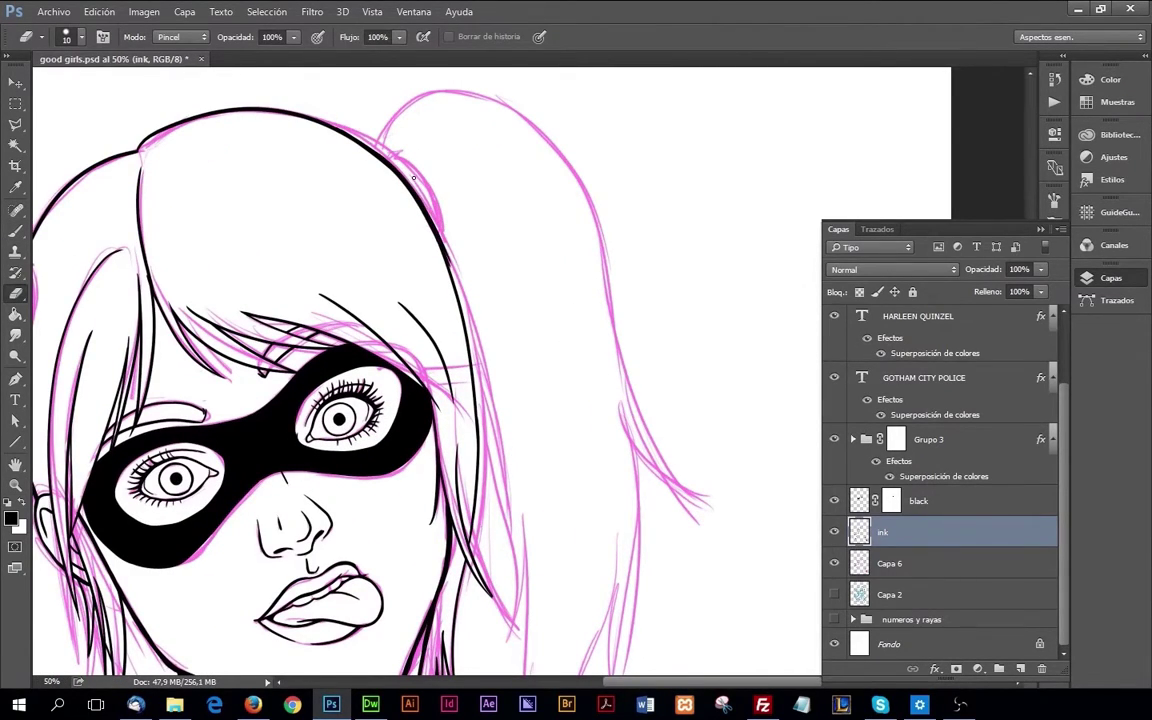
key(z)
key(ctrl+minus)
scroll(571, 375, down, 2)
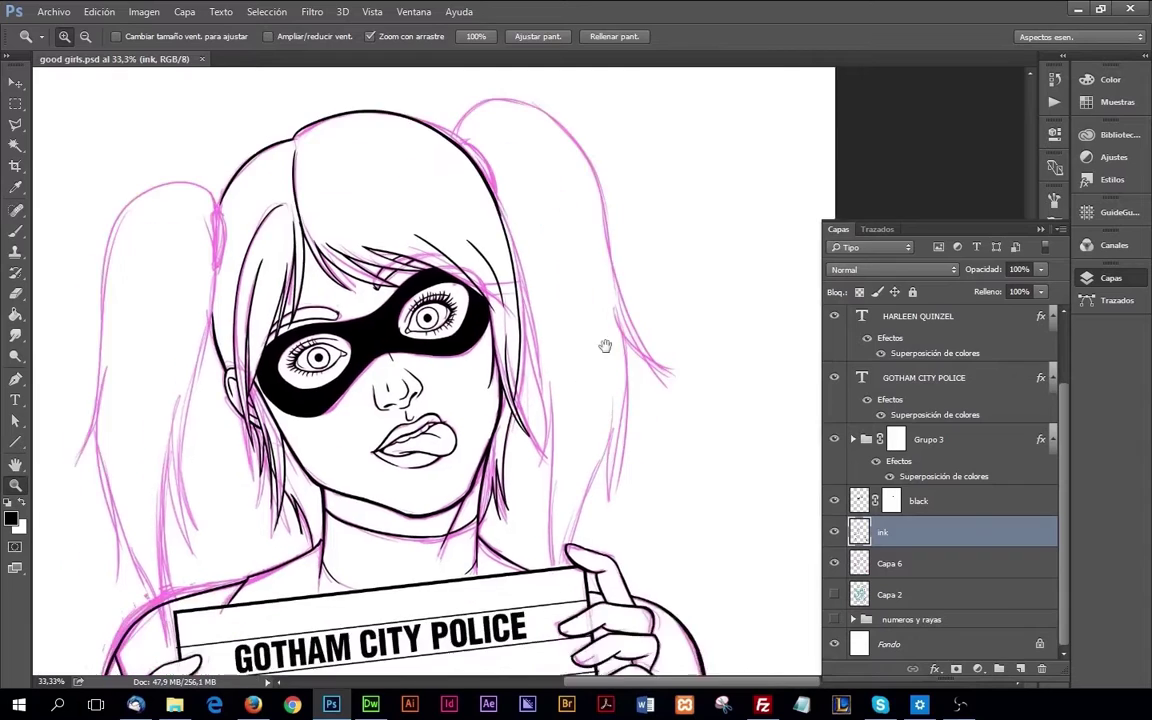
scroll(604, 342, down, 2)
key(ctrl+minus)
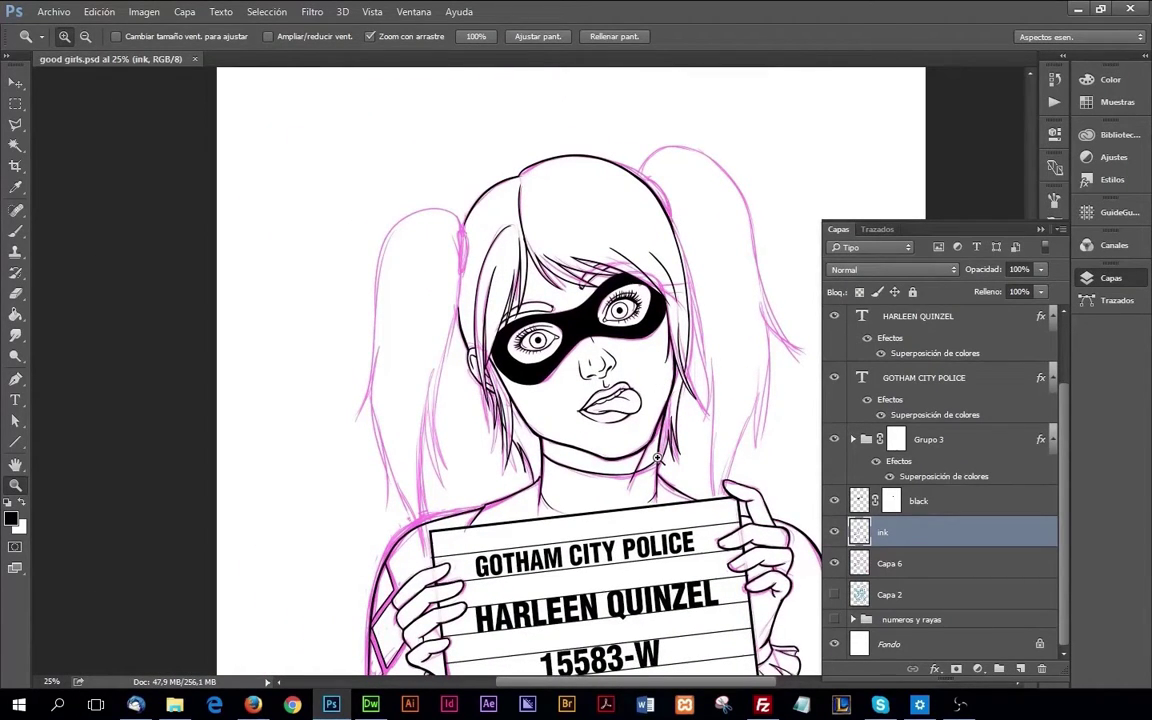
Step: Ink the left hair outline, undoing and redrawing the misplaced strokes
key(ctrl+plus)
key(ctrl+plus)
key(b)
drag(491, 149, 538, 178)
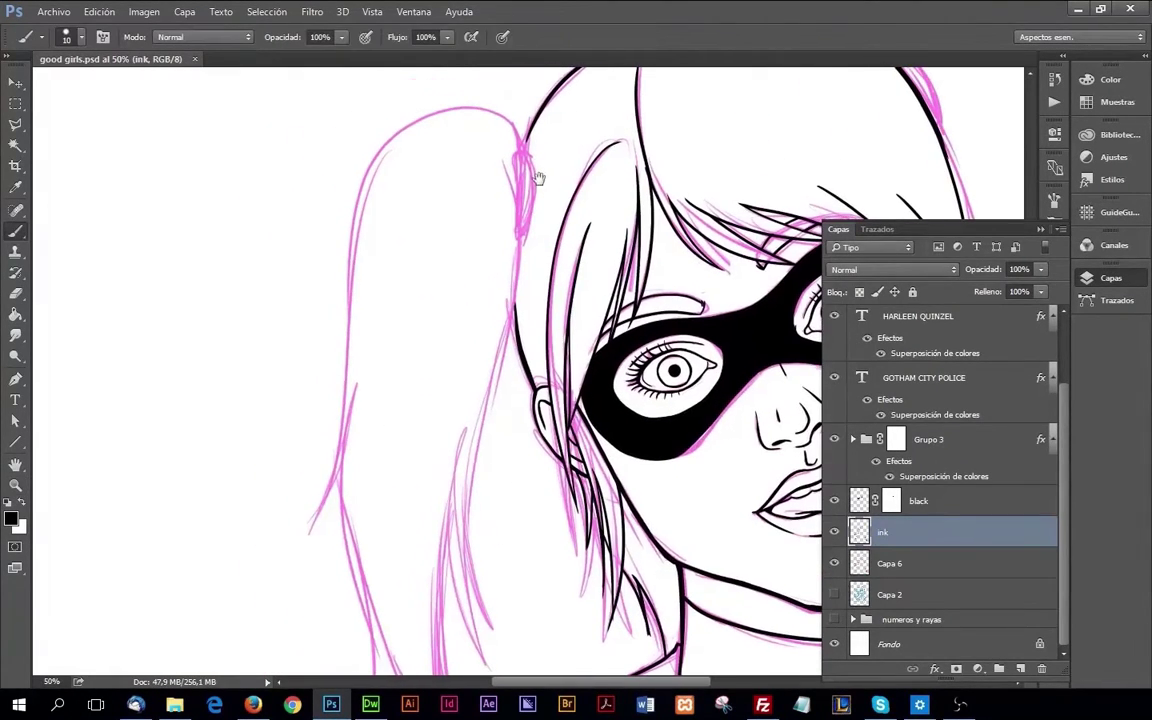
mouse_move(472, 100)
mouse_down()
mouse_move(290, 475)
mouse_move(315, 218)
mouse_move(284, 446)
mouse_move(358, 282)
mouse_up()
key(ctrl+z)
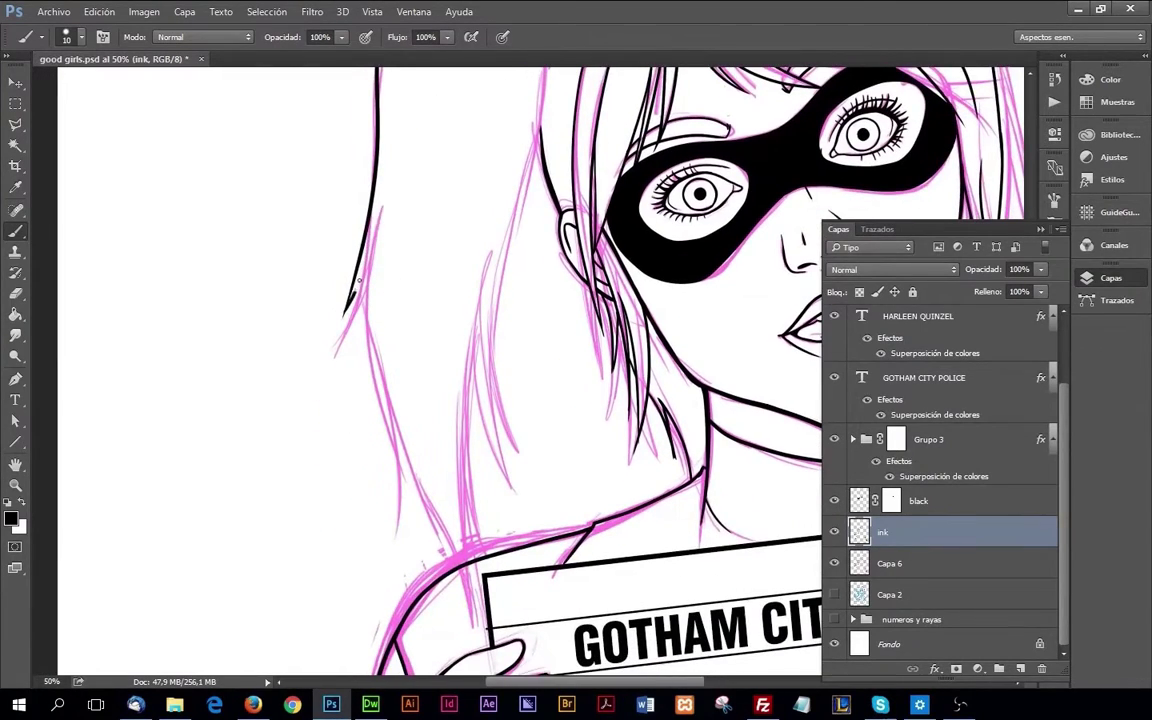
drag(362, 215, 352, 400)
key(ctrl+z)
drag(360, 218, 356, 445)
drag(360, 365, 397, 478)
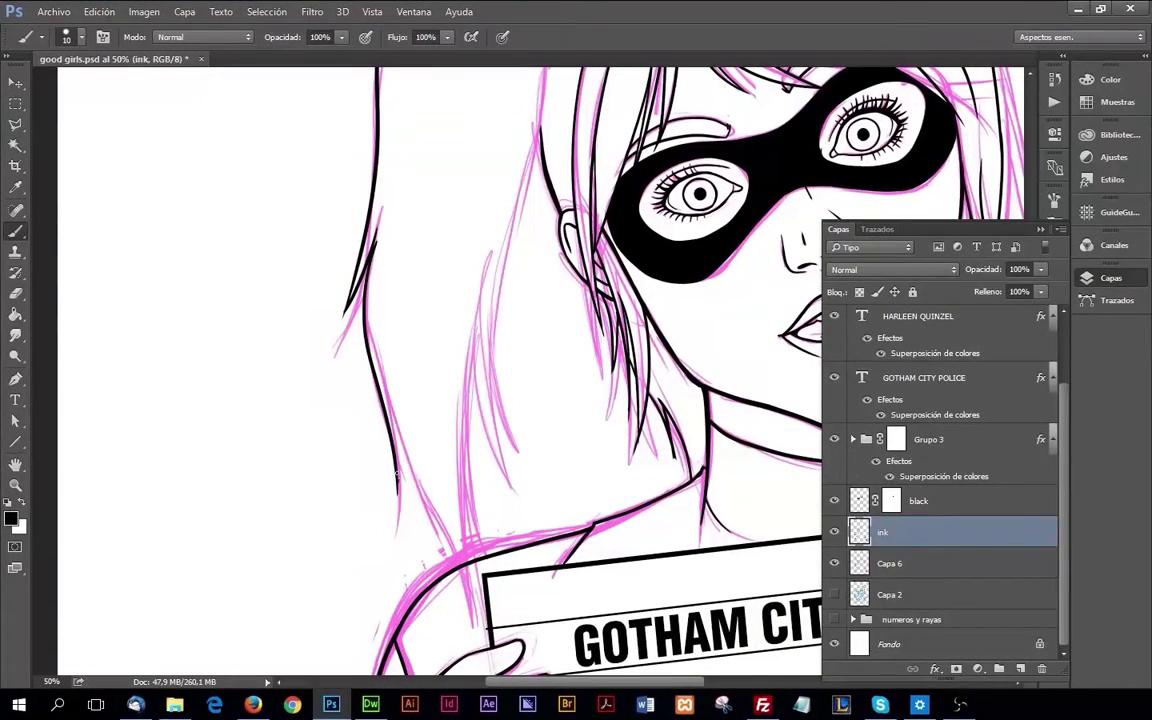
mouse_move(360, 314)
mouse_down()
mouse_move(340, 460)
mouse_move(476, 553)
mouse_move(466, 155)
mouse_move(472, 345)
mouse_up()
Step: Ink several hair strands running down the left side above the shoulder
drag(450, 145, 452, 348)
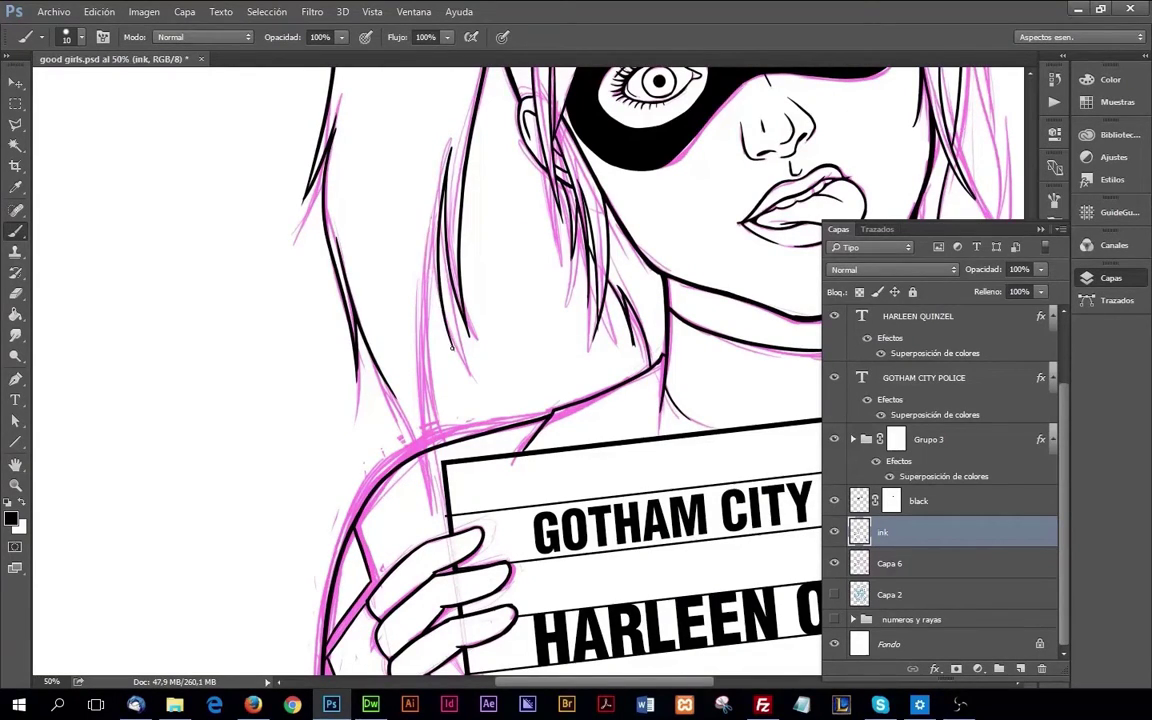
drag(426, 221, 438, 418)
drag(416, 332, 429, 445)
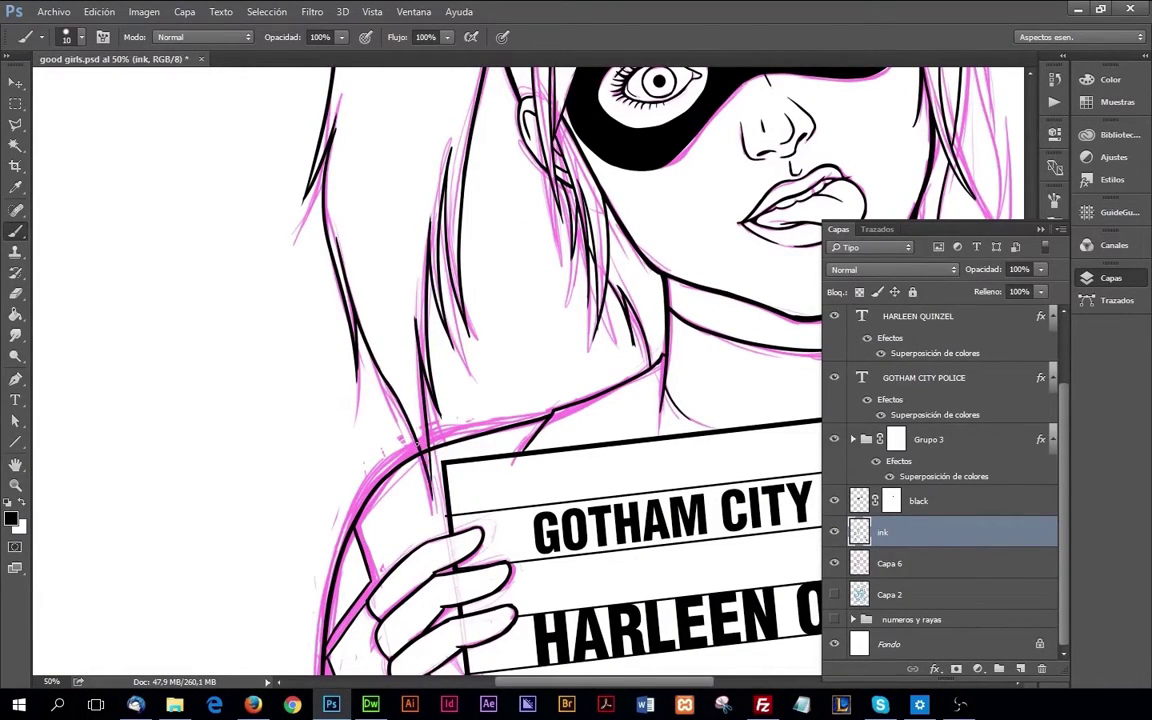
drag(519, 293, 493, 496)
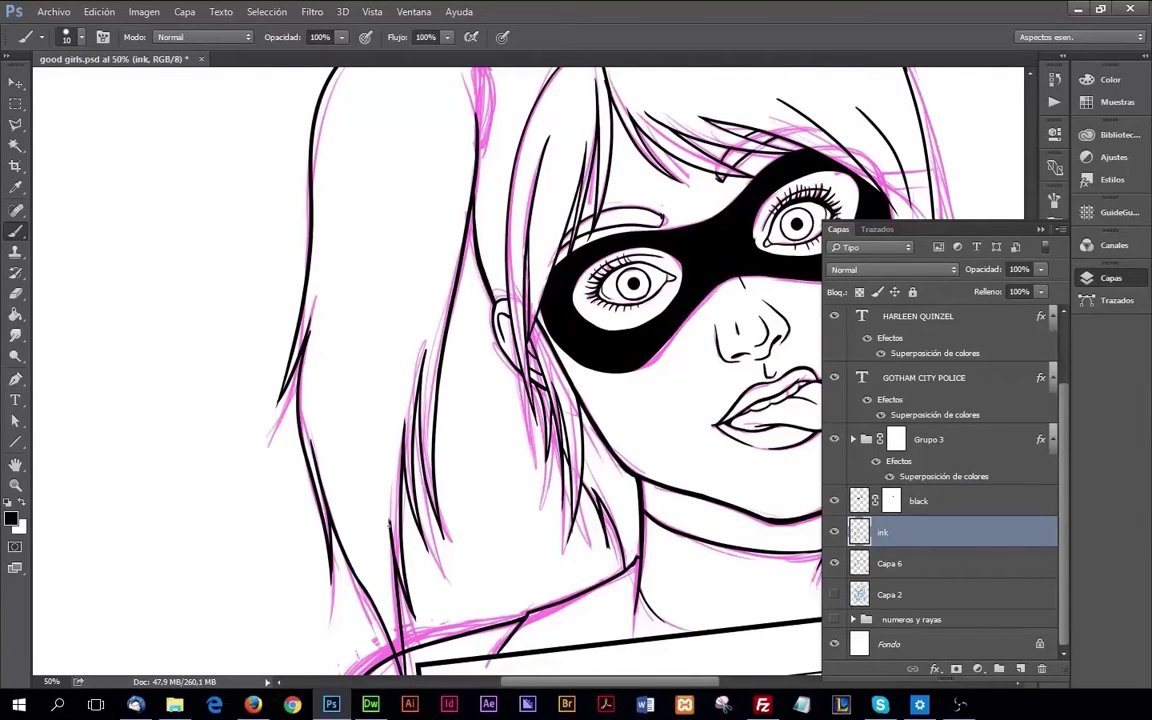
drag(402, 326, 388, 525)
mouse_move(338, 396)
mouse_down()
mouse_move(340, 503)
mouse_move(365, 180)
mouse_move(410, 610)
mouse_up()
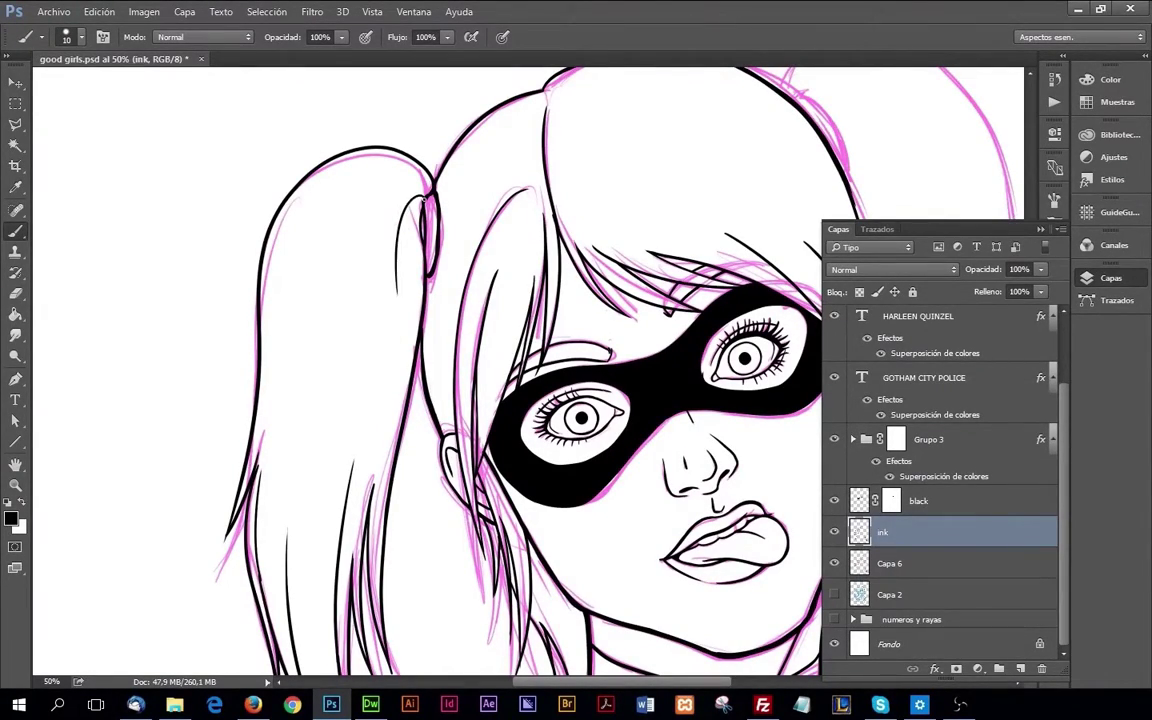
Step: Ink the curved outline of the left pigtail, save with Ctrl+S and zoom out
drag(420, 192, 348, 383)
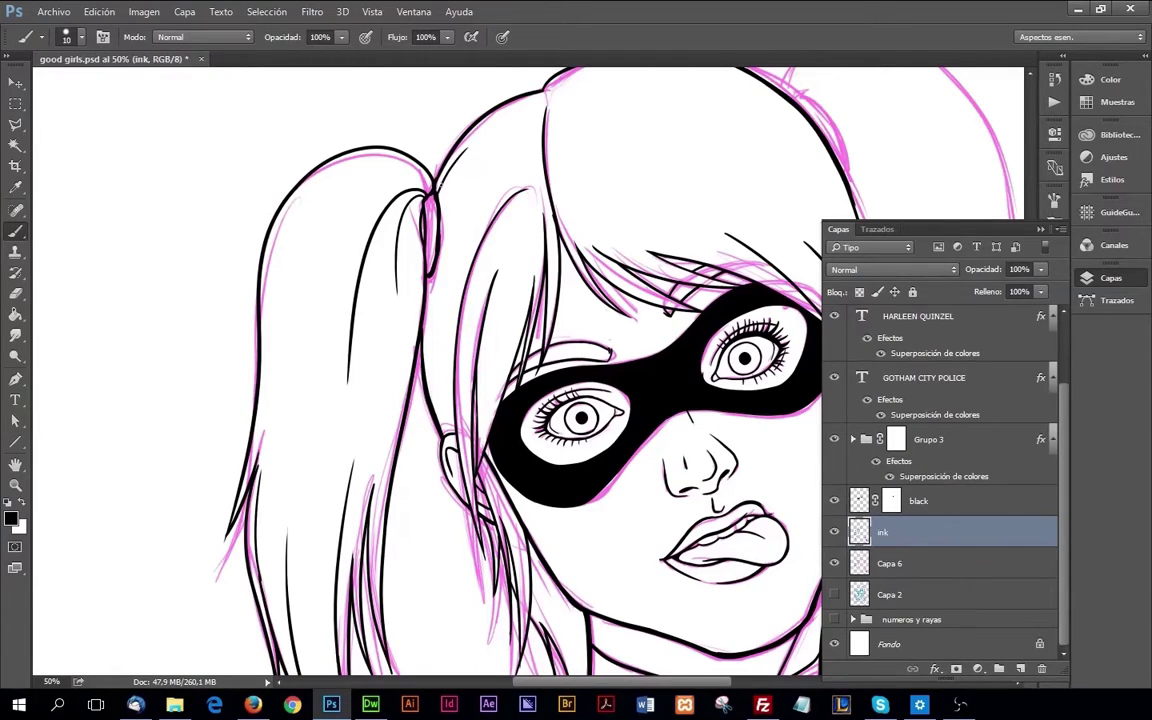
drag(428, 197, 191, 184)
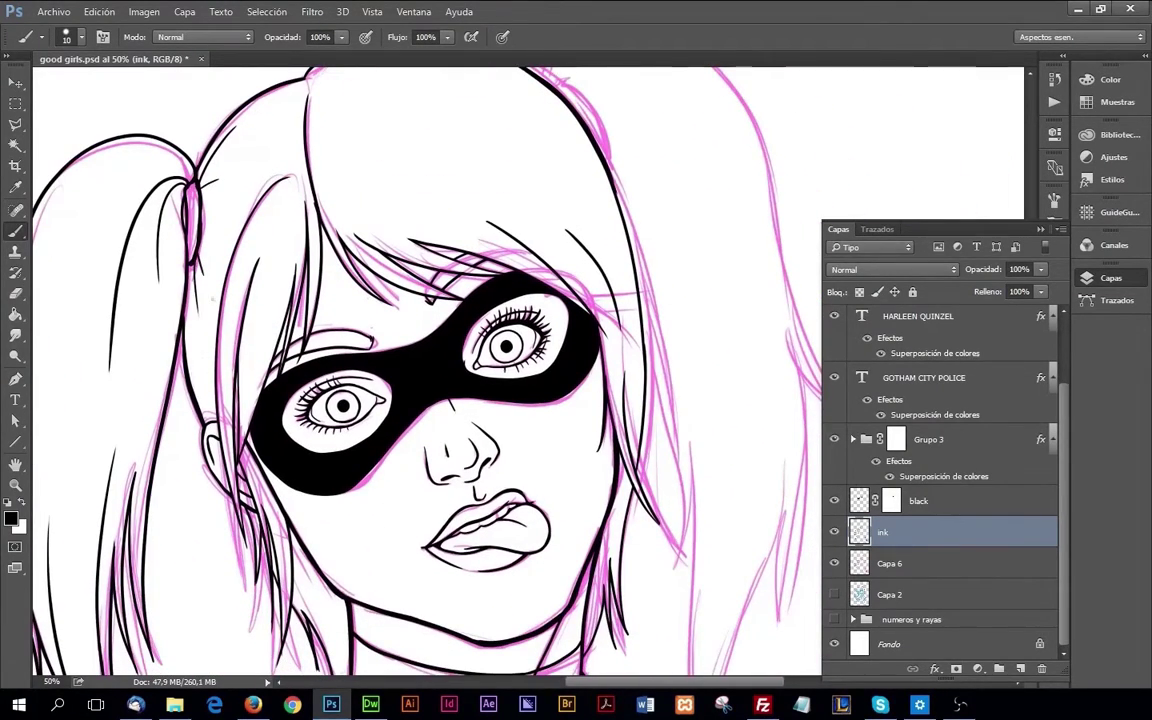
key(ctrl+s)
alt+click(305, 262)
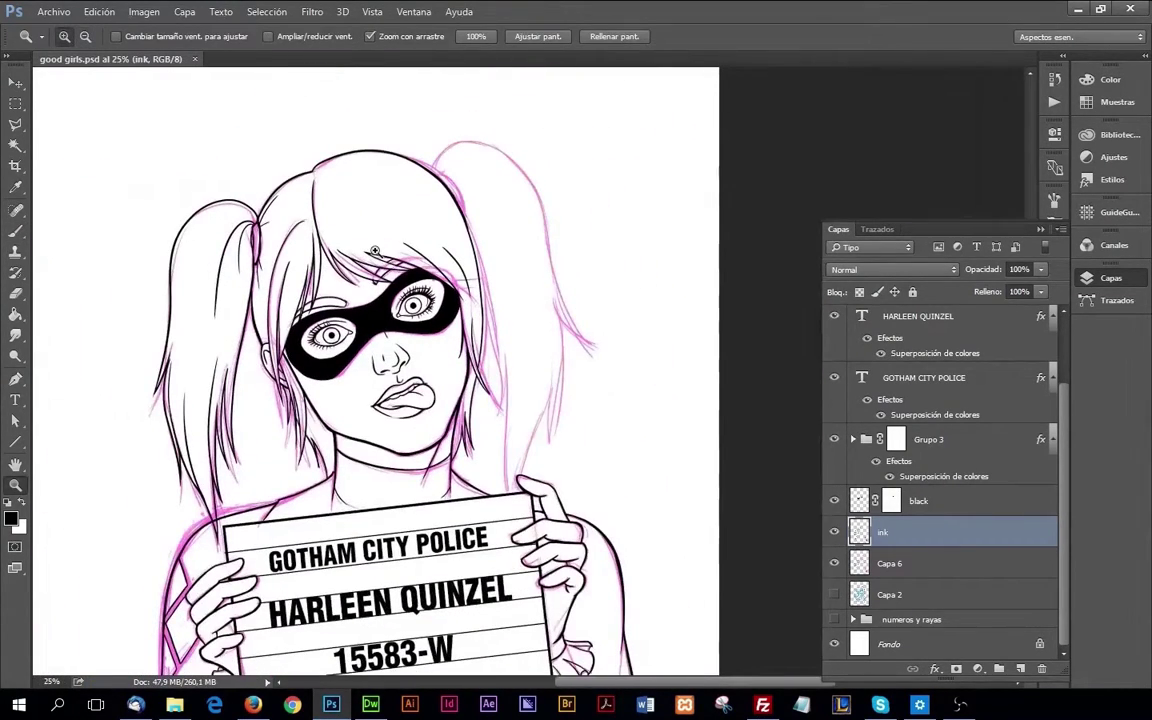
Step: Zoom in on the head and ink the curve at the top of the right pigtail
click(526, 326)
click(597, 360)
mouse_move(700, 200)
mouse_down()
mouse_move(576, 489)
mouse_move(614, 509)
mouse_up()
key(b)
drag(457, 172, 514, 246)
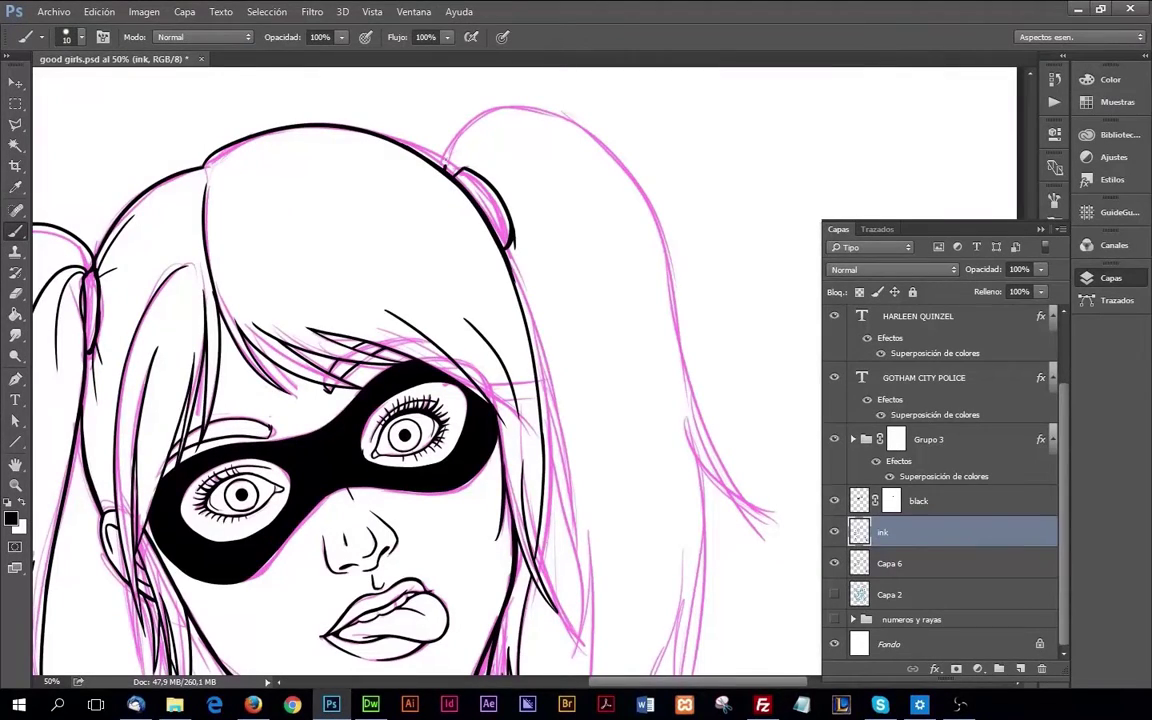
Step: Trace the right pigtail's outer edge in black ink after checking the sketch lines up close
drag(694, 420, 586, 377)
key(z)
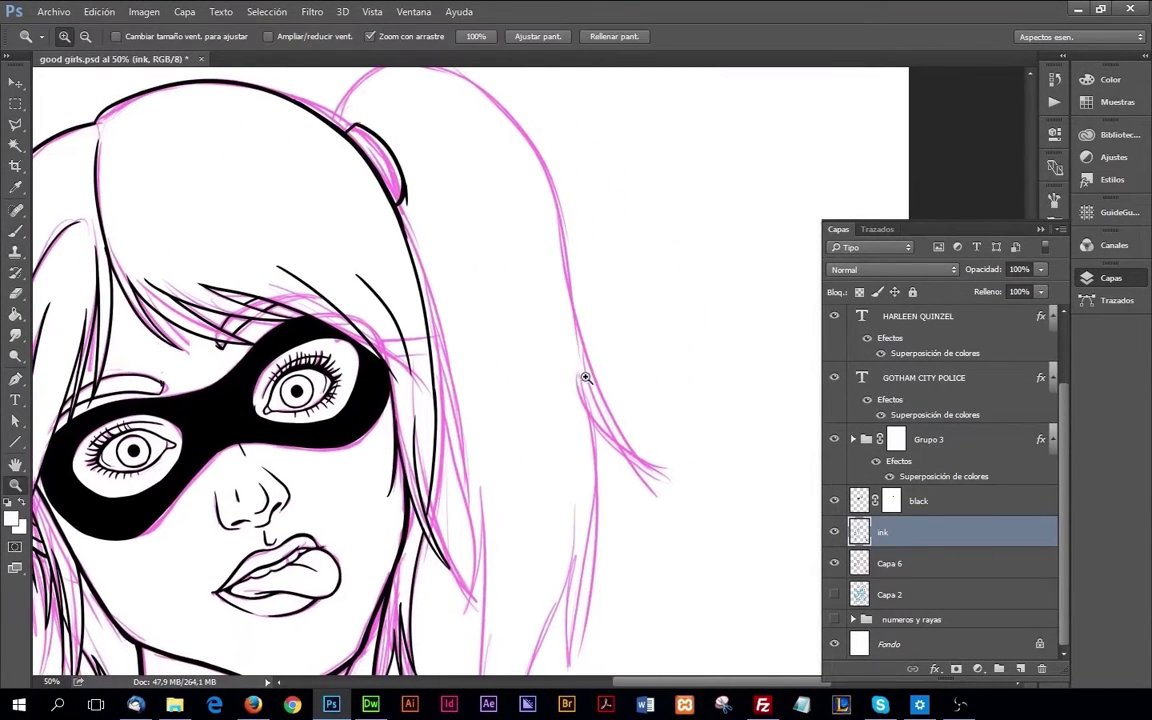
alt+click(586, 377)
click(602, 391)
click(557, 427)
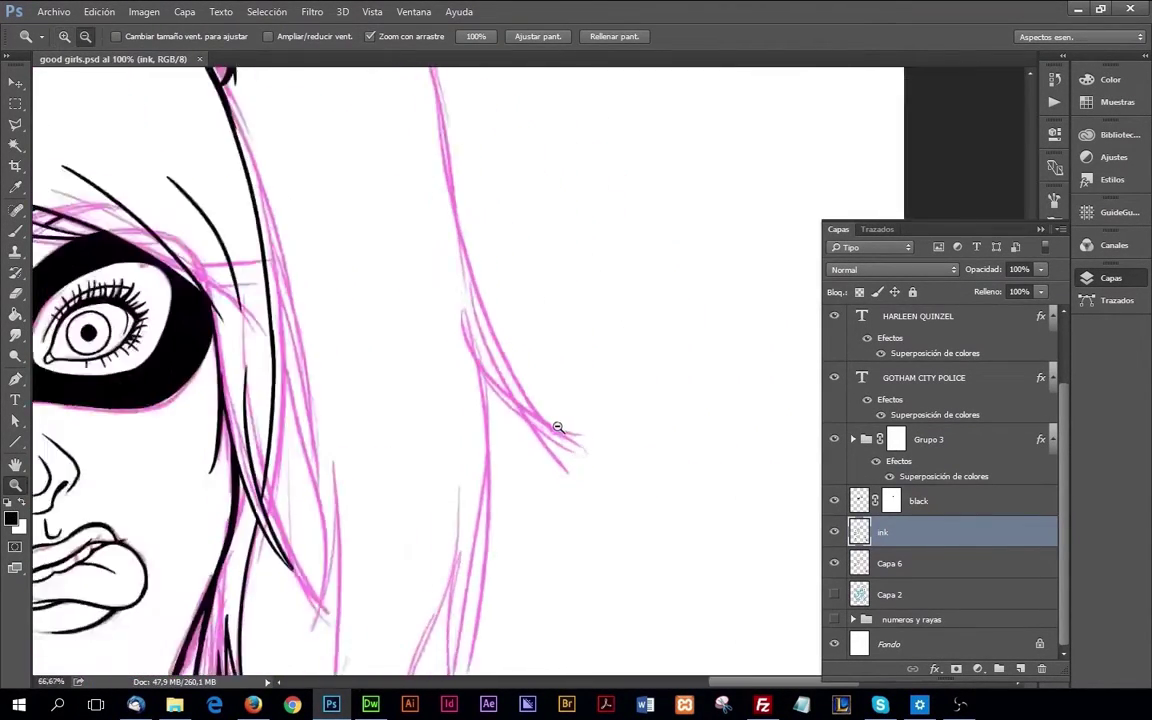
alt+click(557, 427)
click(637, 418)
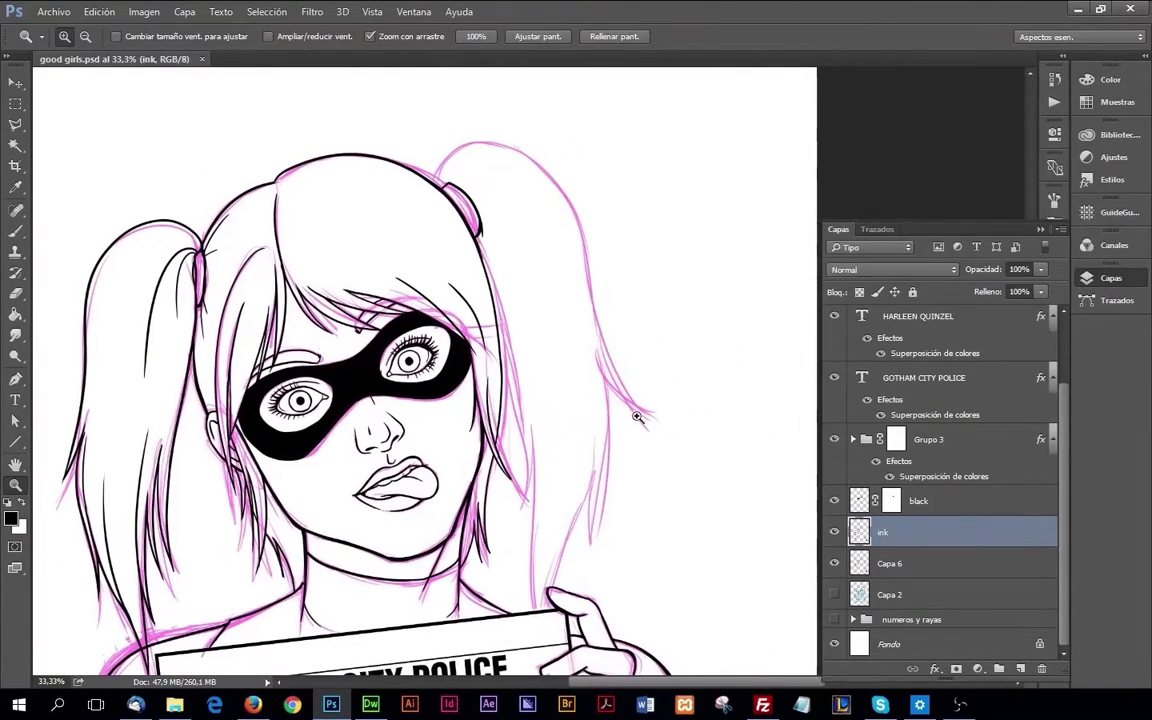
key(b)
mouse_move(440, 160)
mouse_down()
mouse_move(593, 315)
mouse_move(594, 522)
mouse_up()
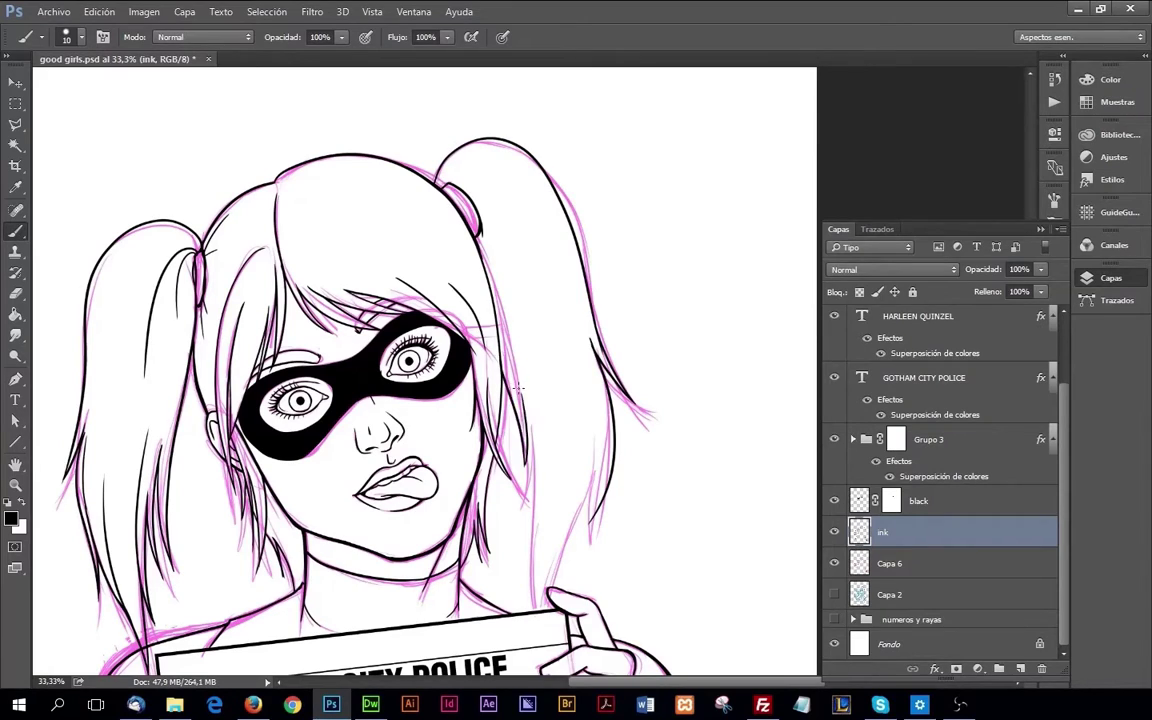
scroll(518, 388, down, 5)
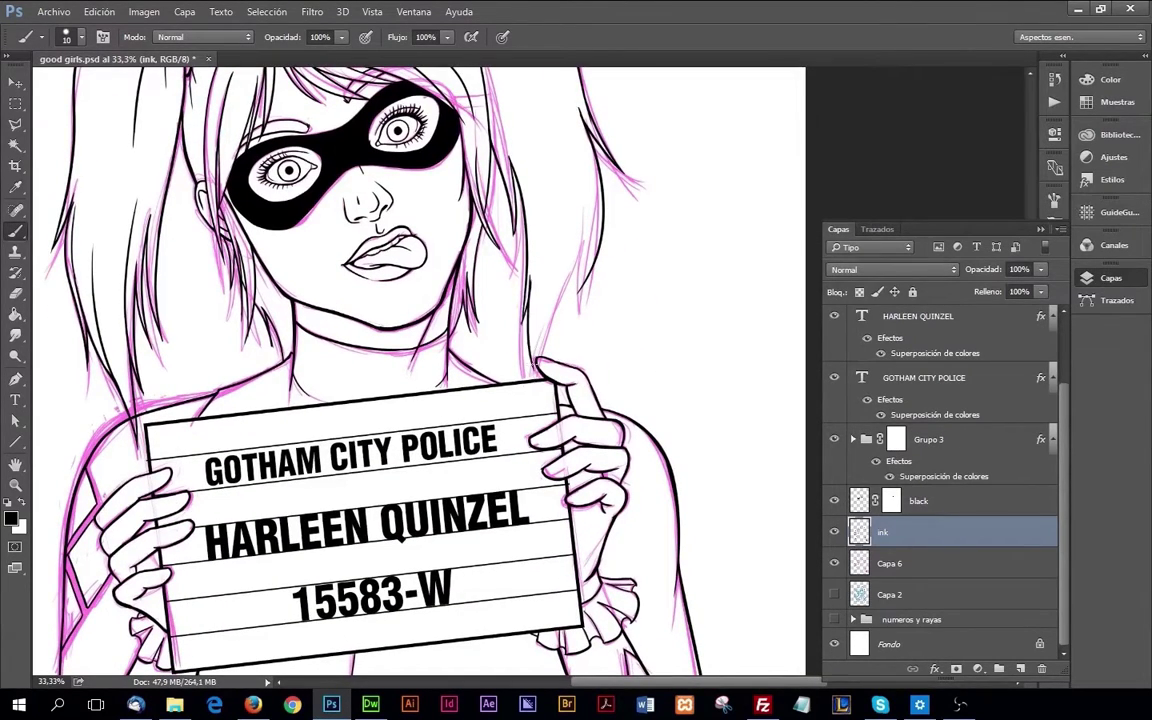
Step: Ink a hair strand beside the right of the face and zoom in on that hair
drag(548, 356, 578, 188)
scroll(600, 240, right, 1)
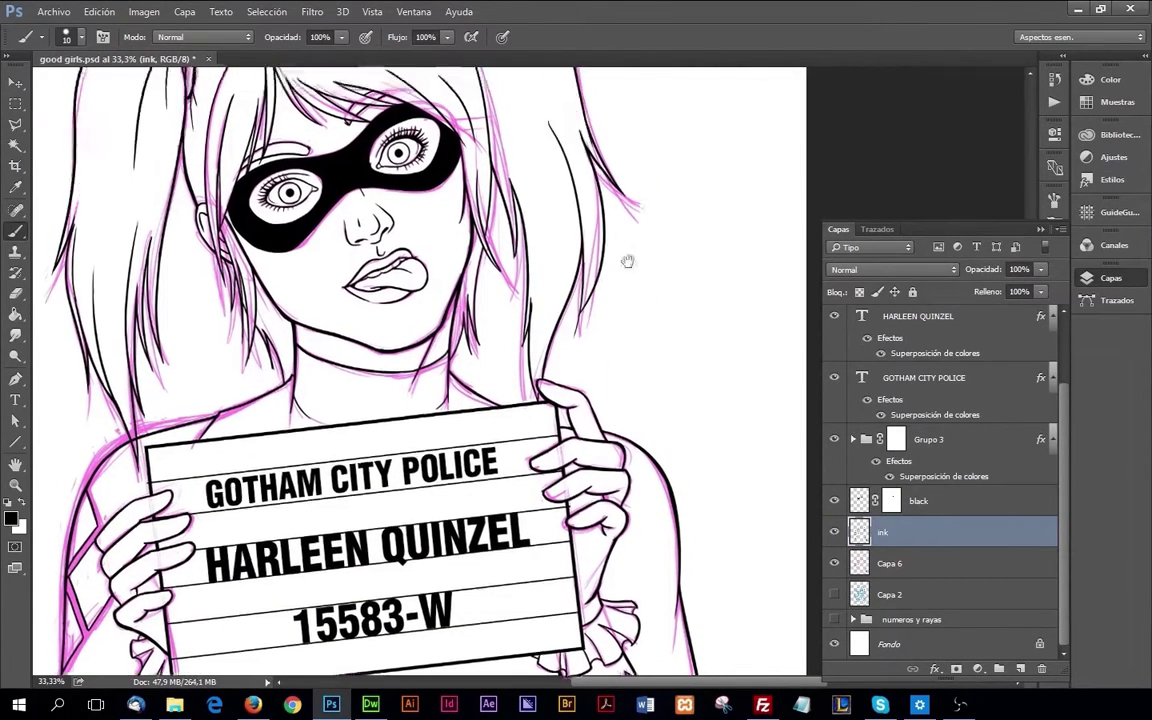
scroll(451, 185, up, 5)
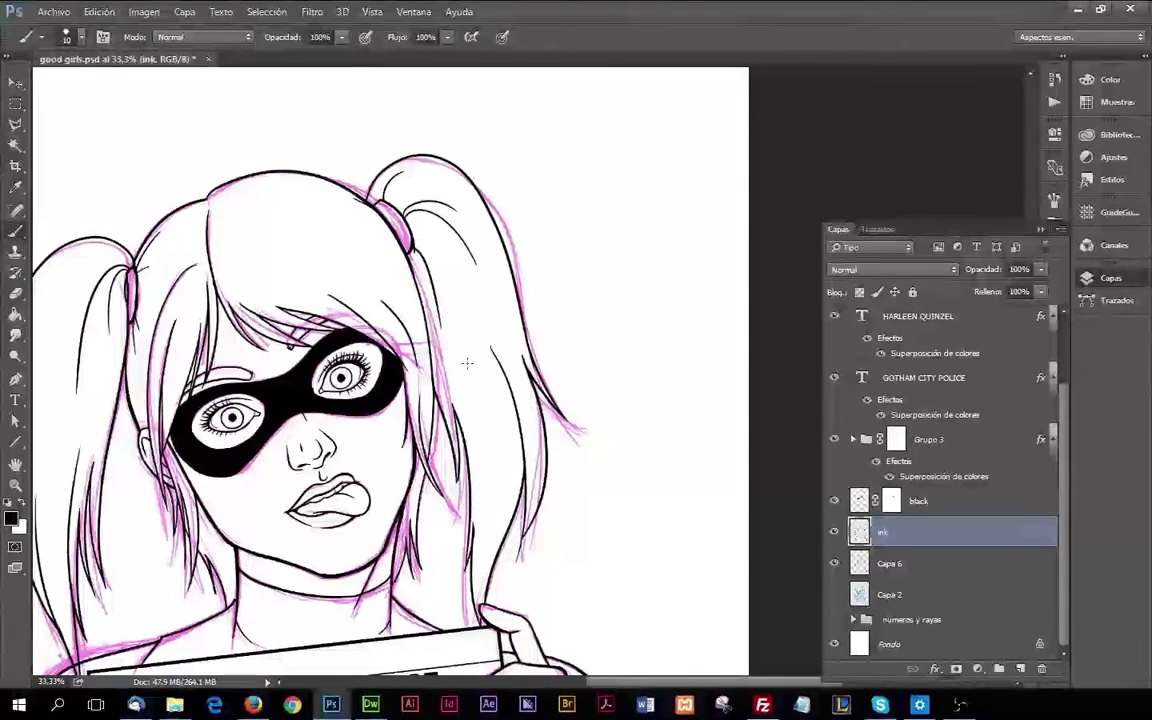
scroll(450, 300, down, 4)
key(z)
click(531, 369)
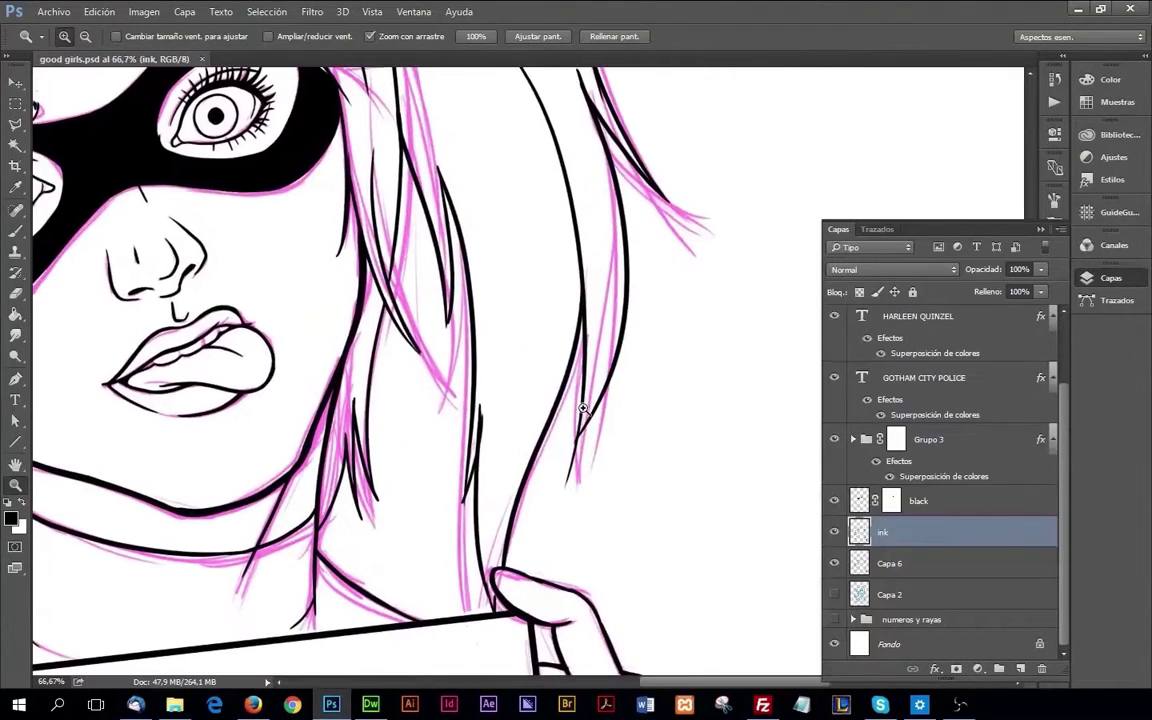
key(b)
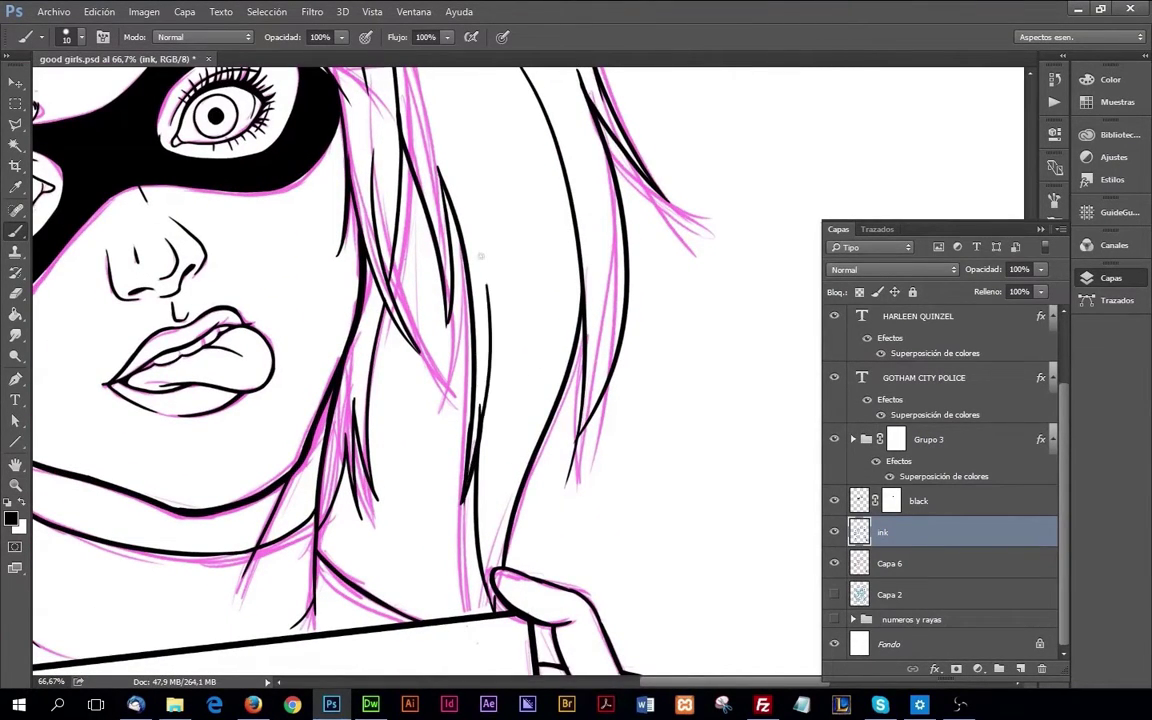
Step: Look over the sign hand, sign top and hair above the masked eye, toggling Eraser and Brush
key(e)
scroll(462, 371, up, 1)
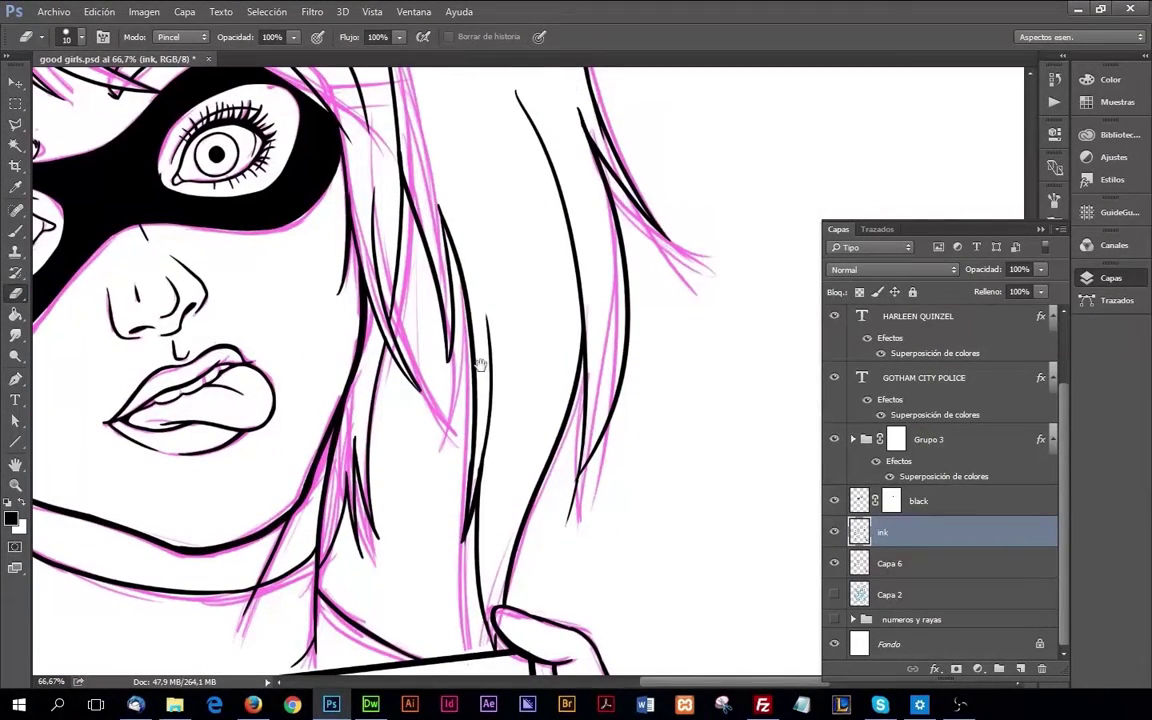
drag(480, 363, 406, 271)
drag(553, 437, 513, 322)
key(b)
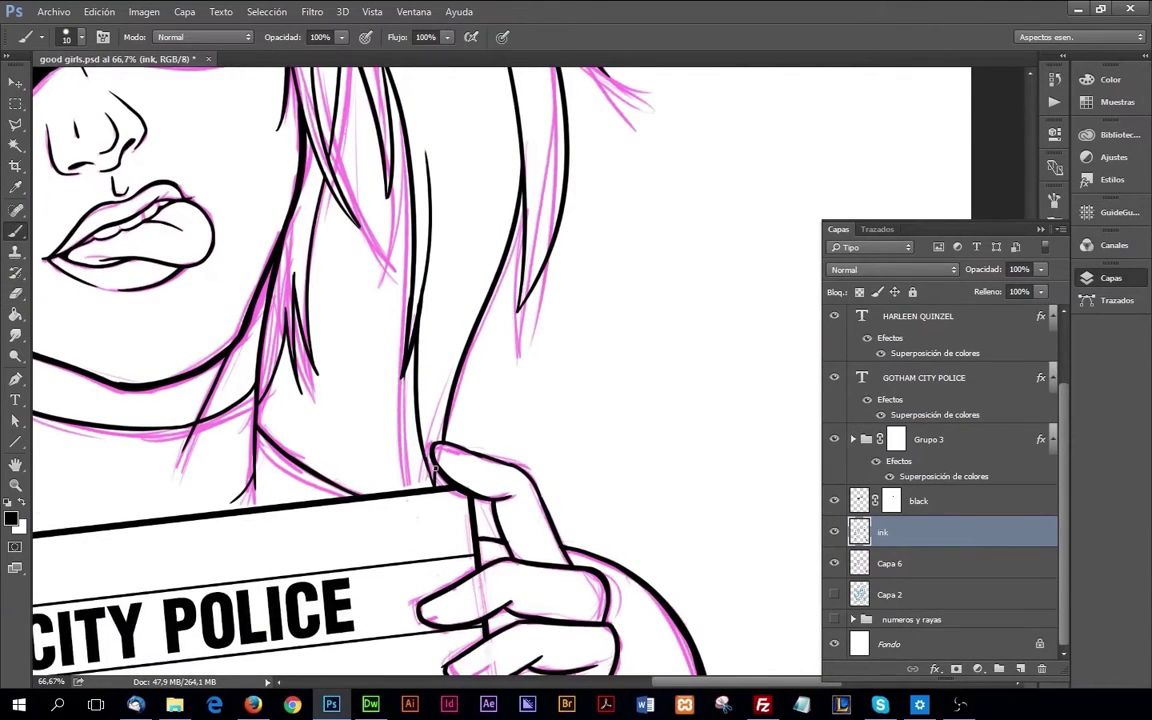
scroll(414, 358, up, 1)
scroll(519, 278, up, 4)
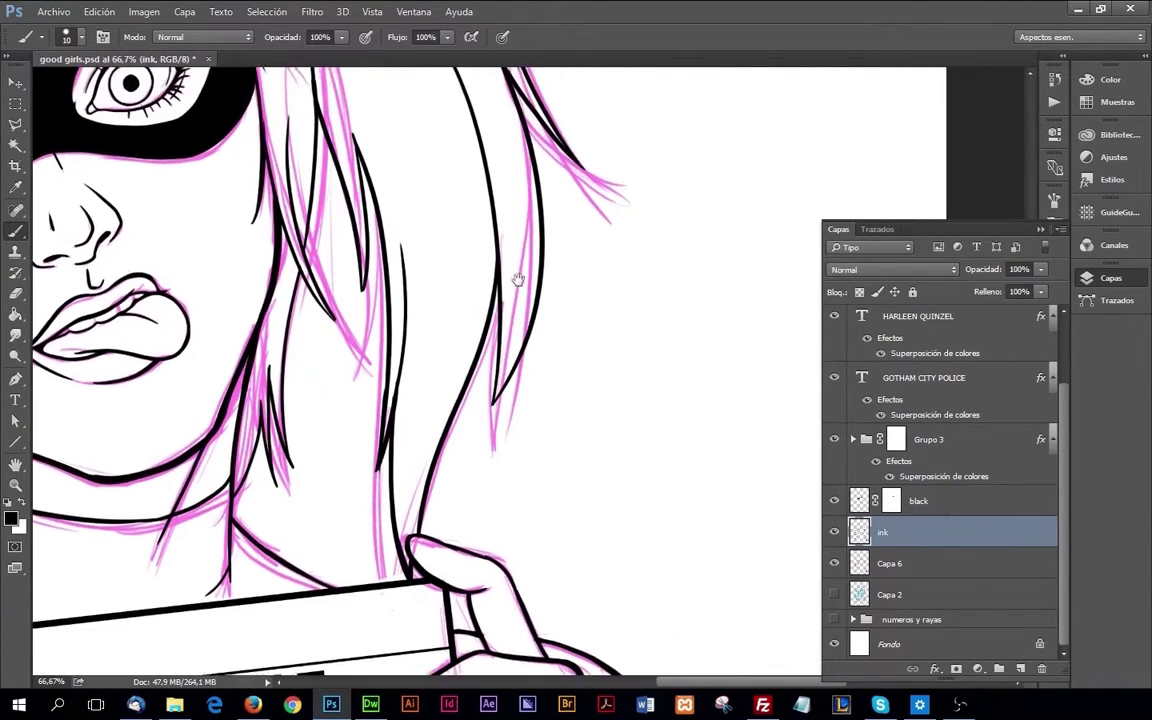
scroll(489, 393, up, 1)
drag(527, 459, 482, 516)
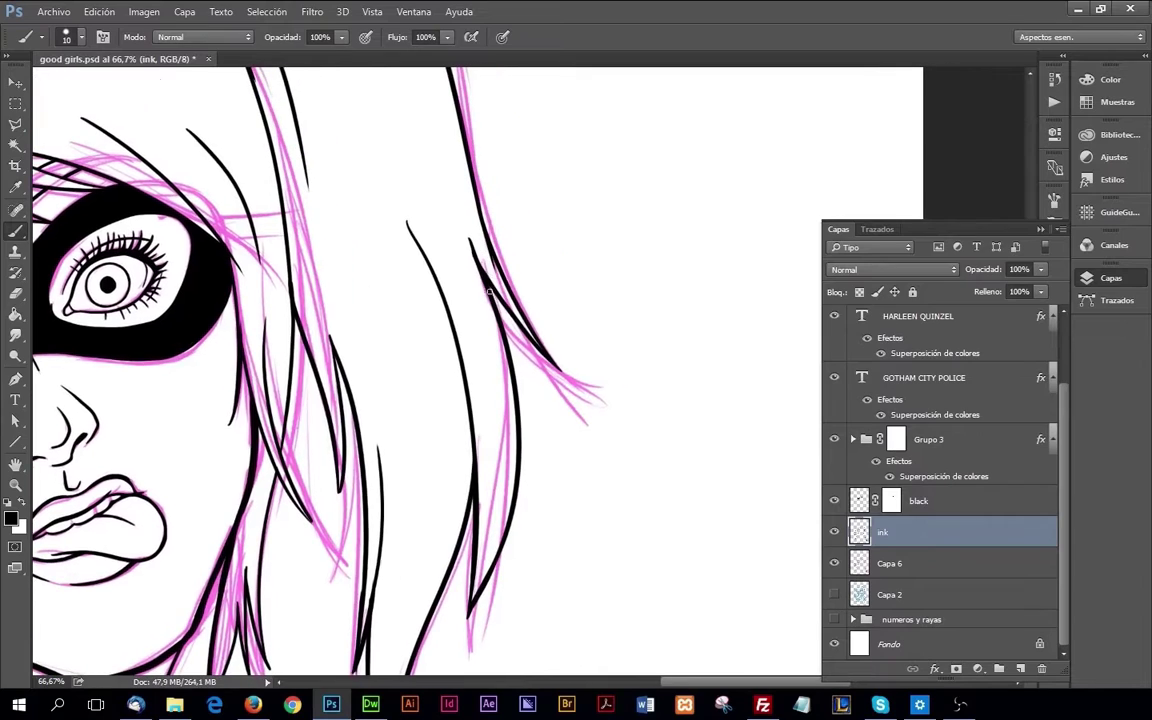
drag(390, 210, 421, 318)
Step: Zoom in closely on the right hair strands and erase a small stray bit of ink
key(e)
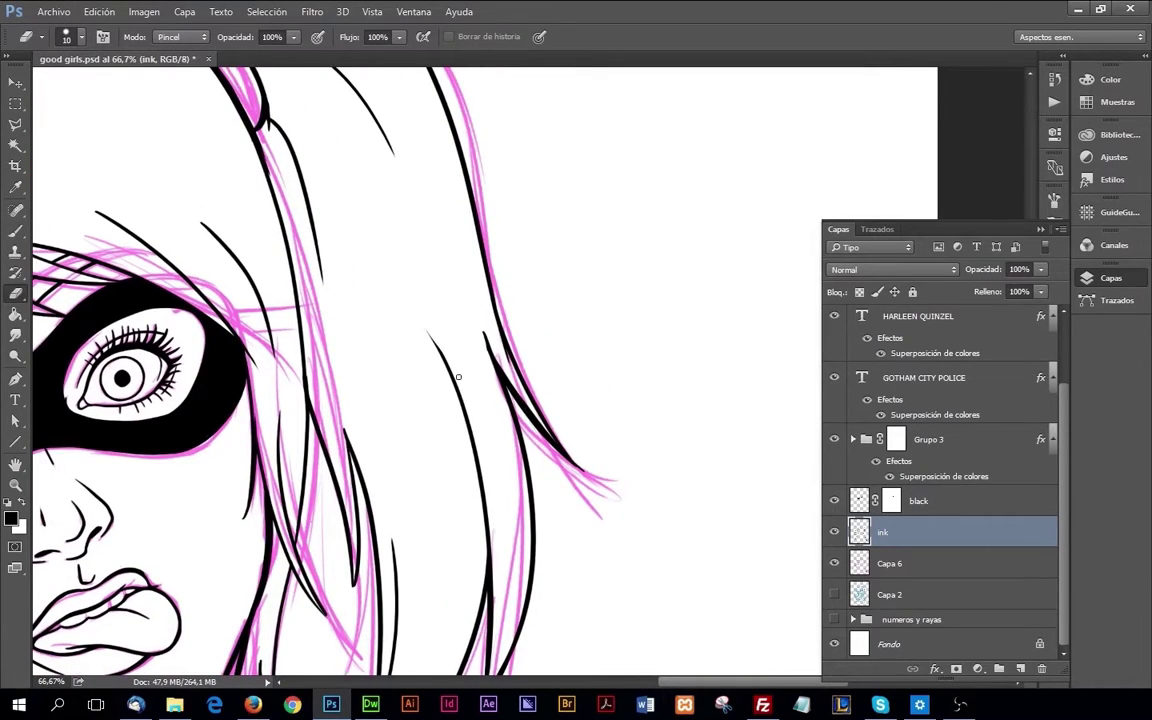
scroll(502, 350, up, 2)
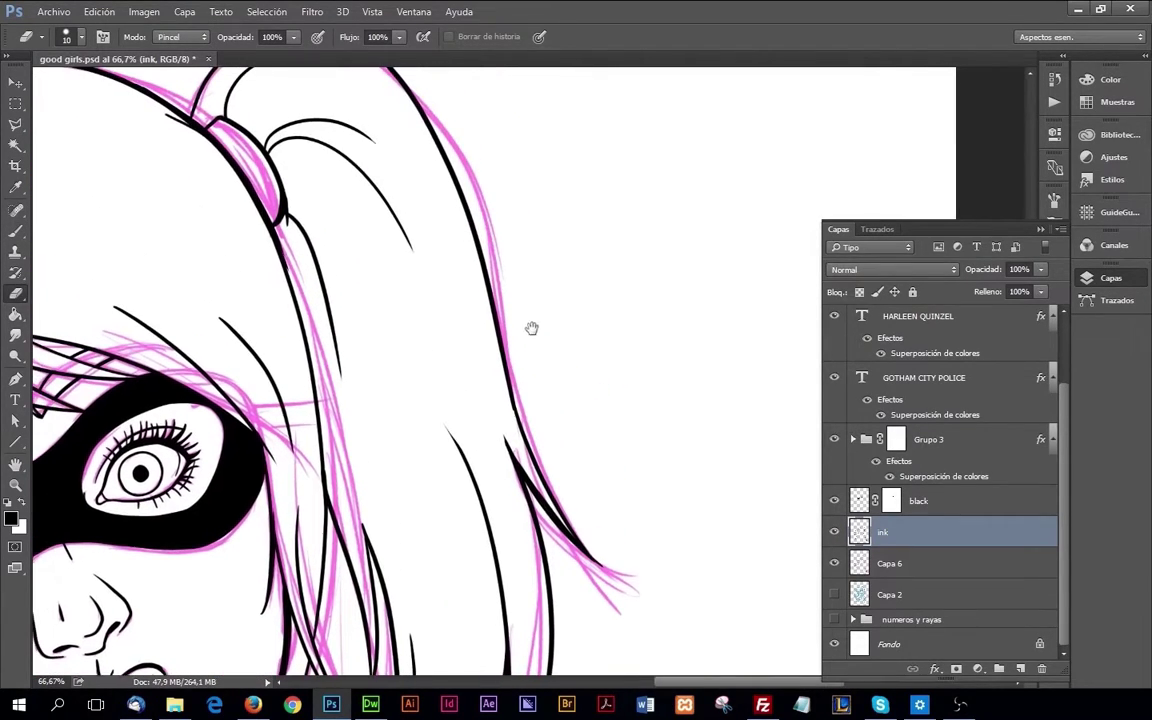
drag(350, 352, 478, 445)
key(z)
click(478, 430)
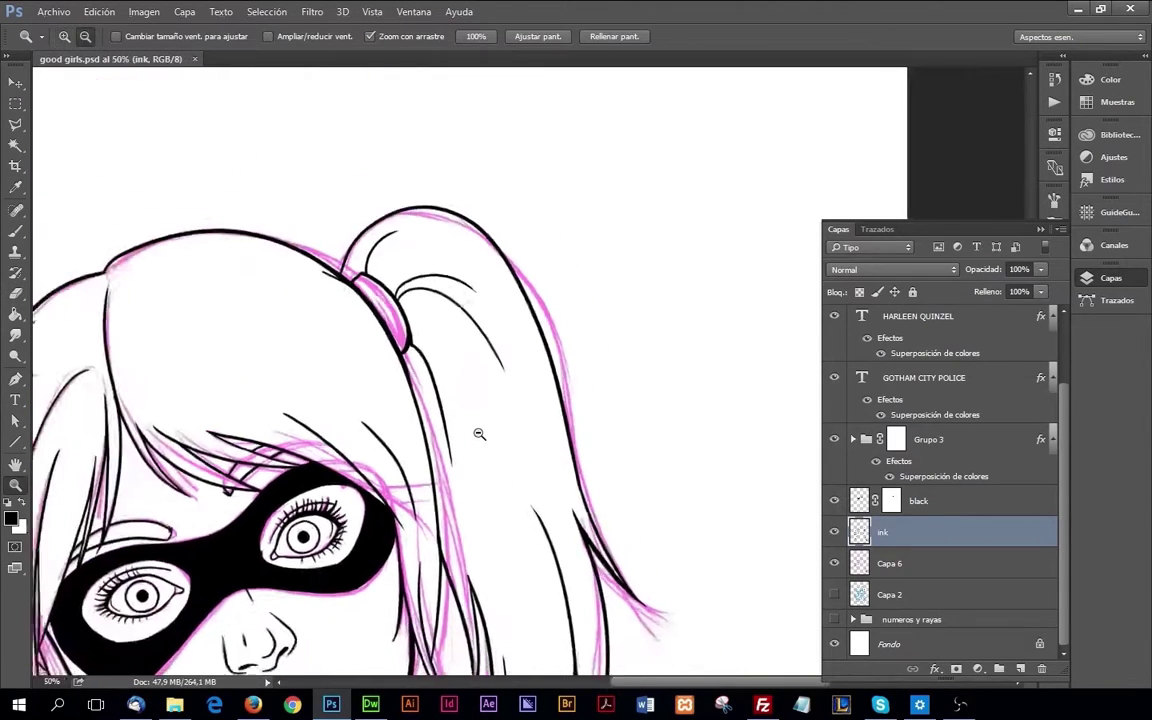
key(e)
drag(376, 332, 388, 358)
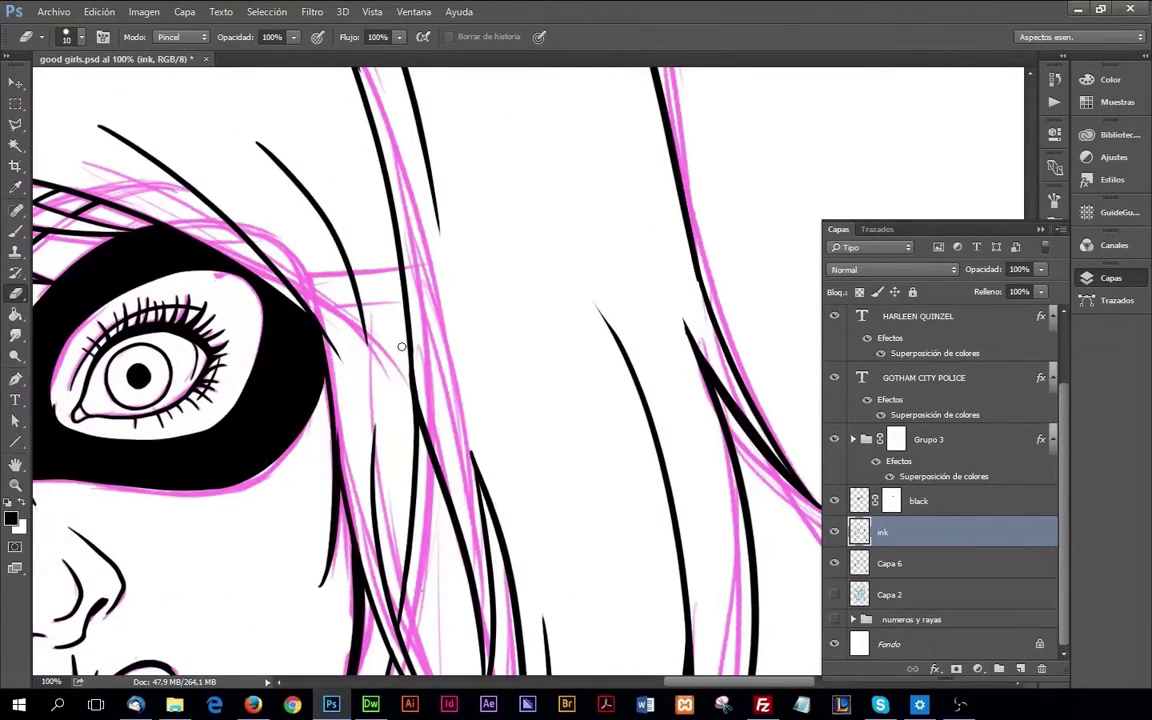
drag(471, 472, 450, 374)
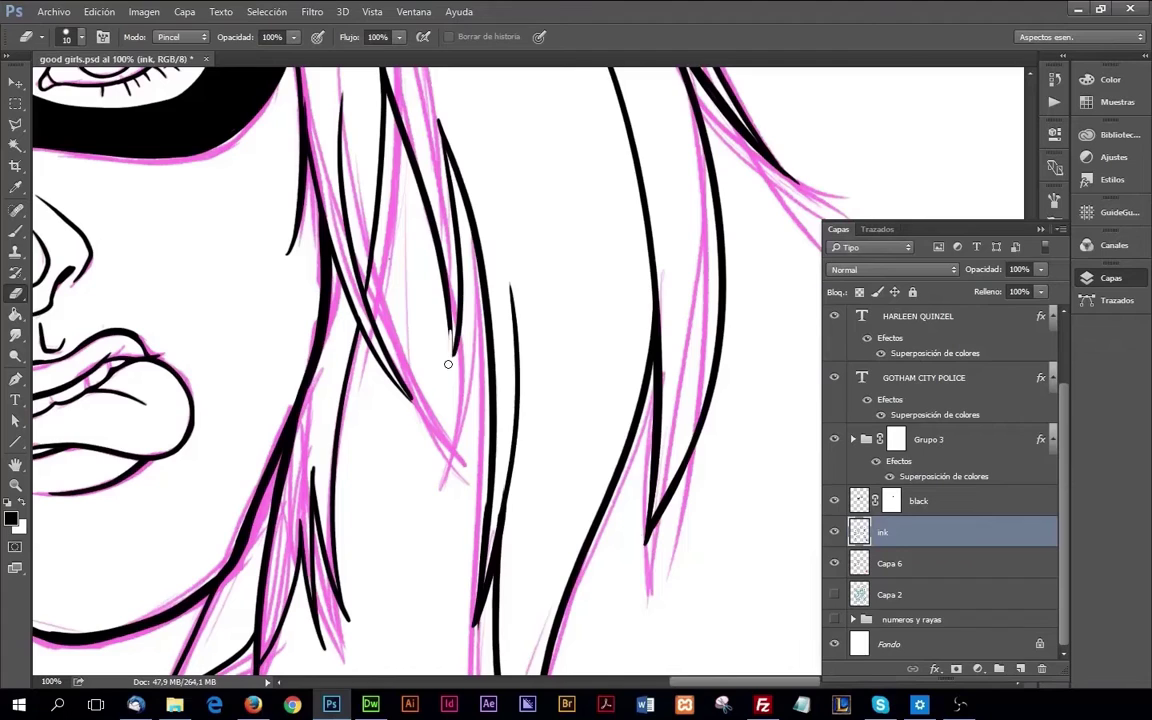
key(b)
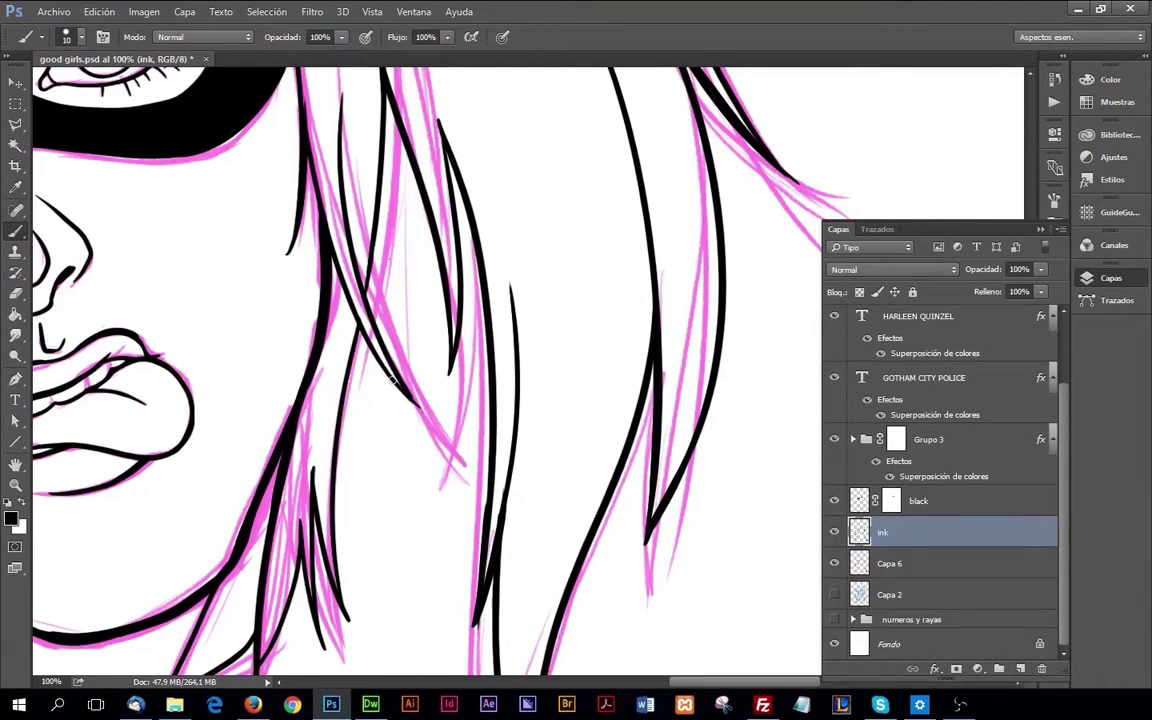
Step: Save the line art and fit the whole page in view with Ctrl+0
key(ctrl+s)
key(z)
key(ctrl+0)
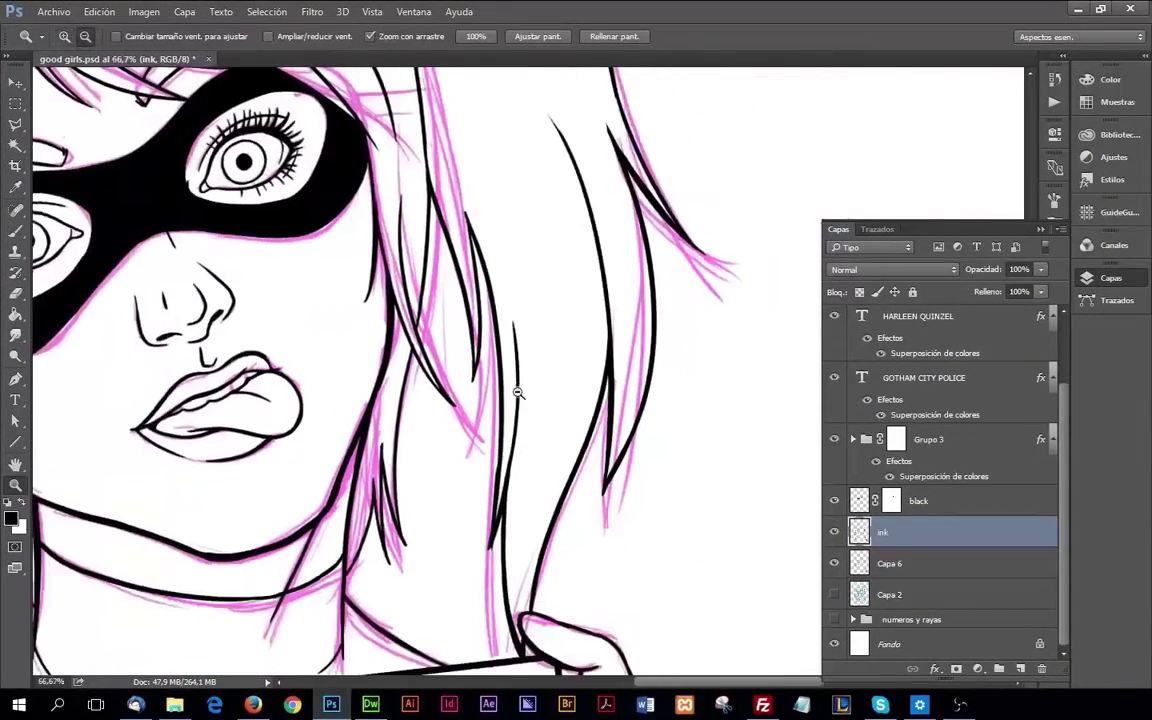